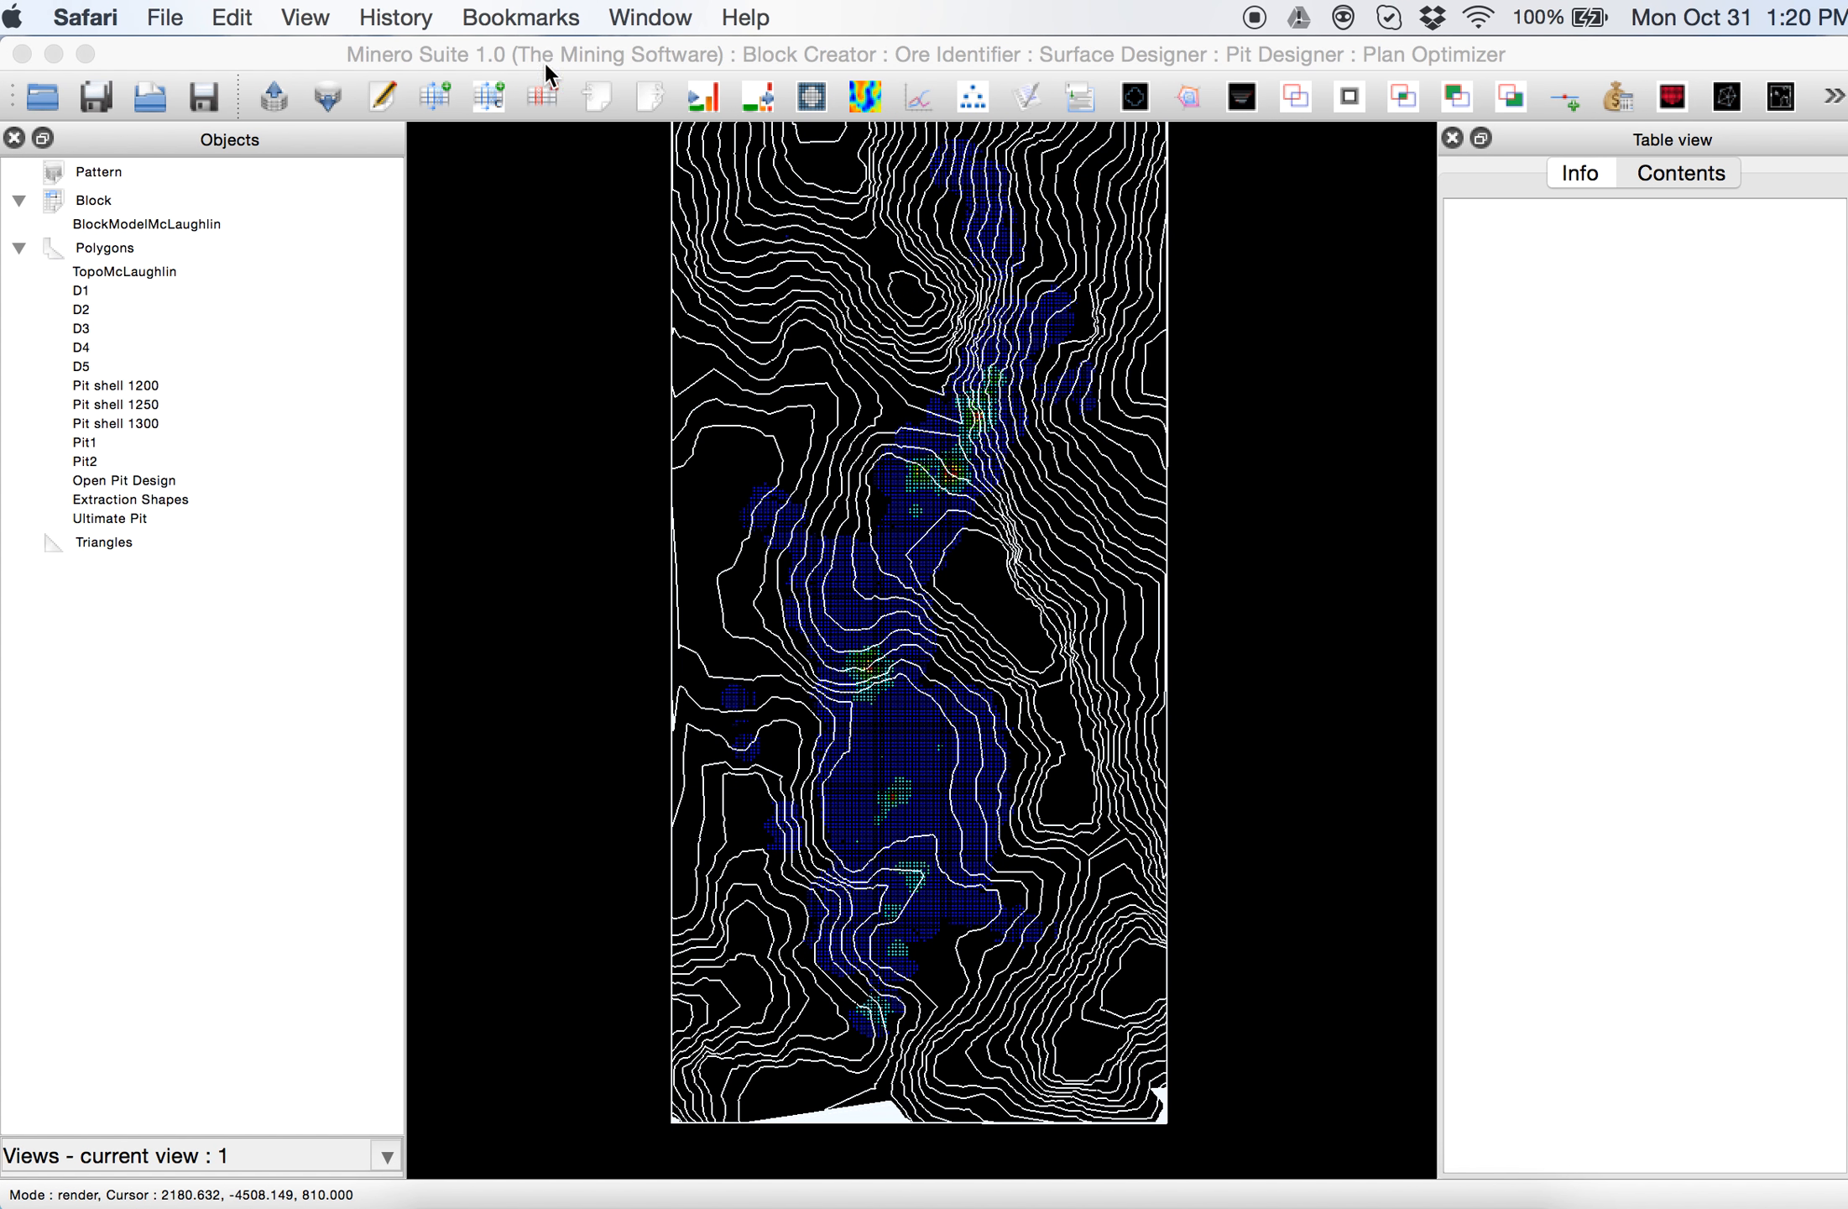
Switch from Safari to Minero Suite with the McLaughlin project
left_click(313, 20)
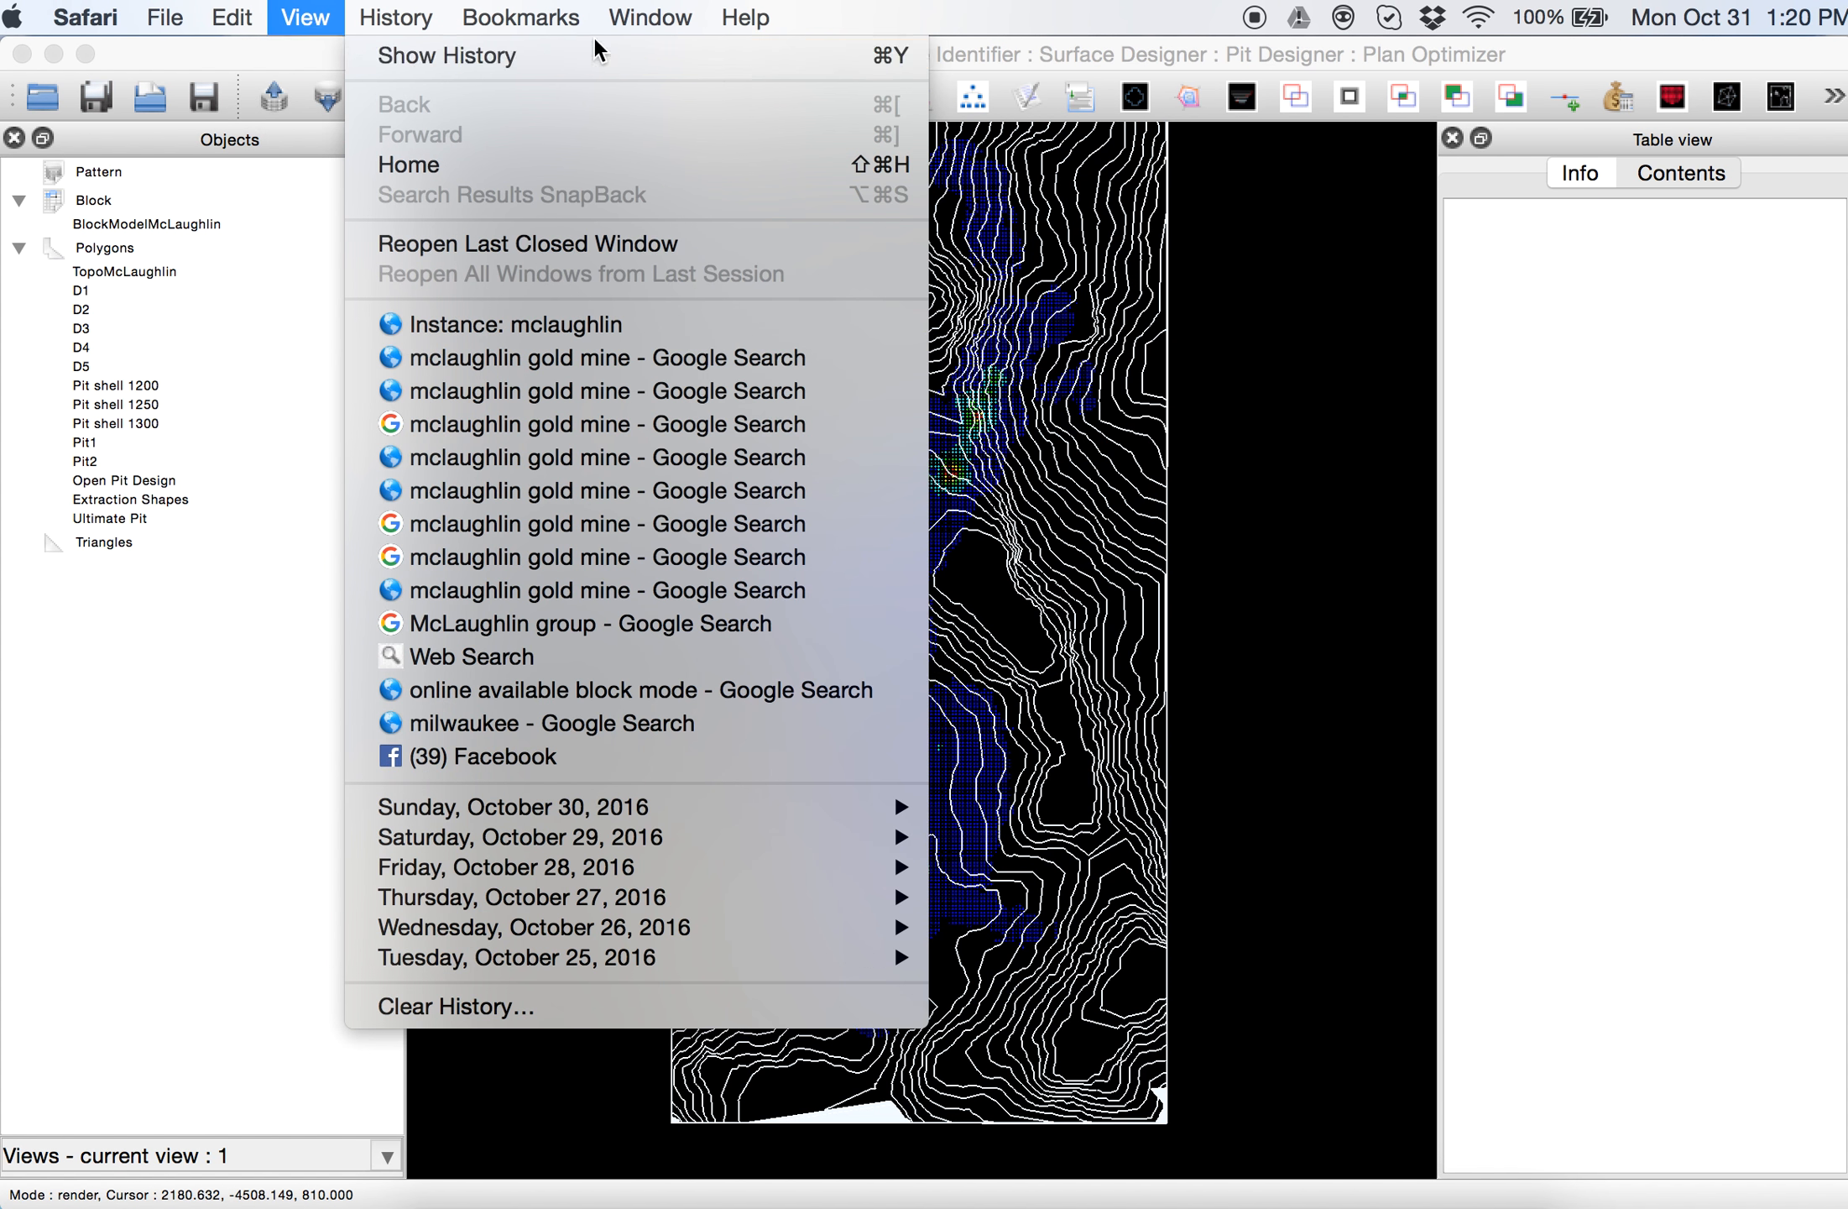
left_click(193, 60)
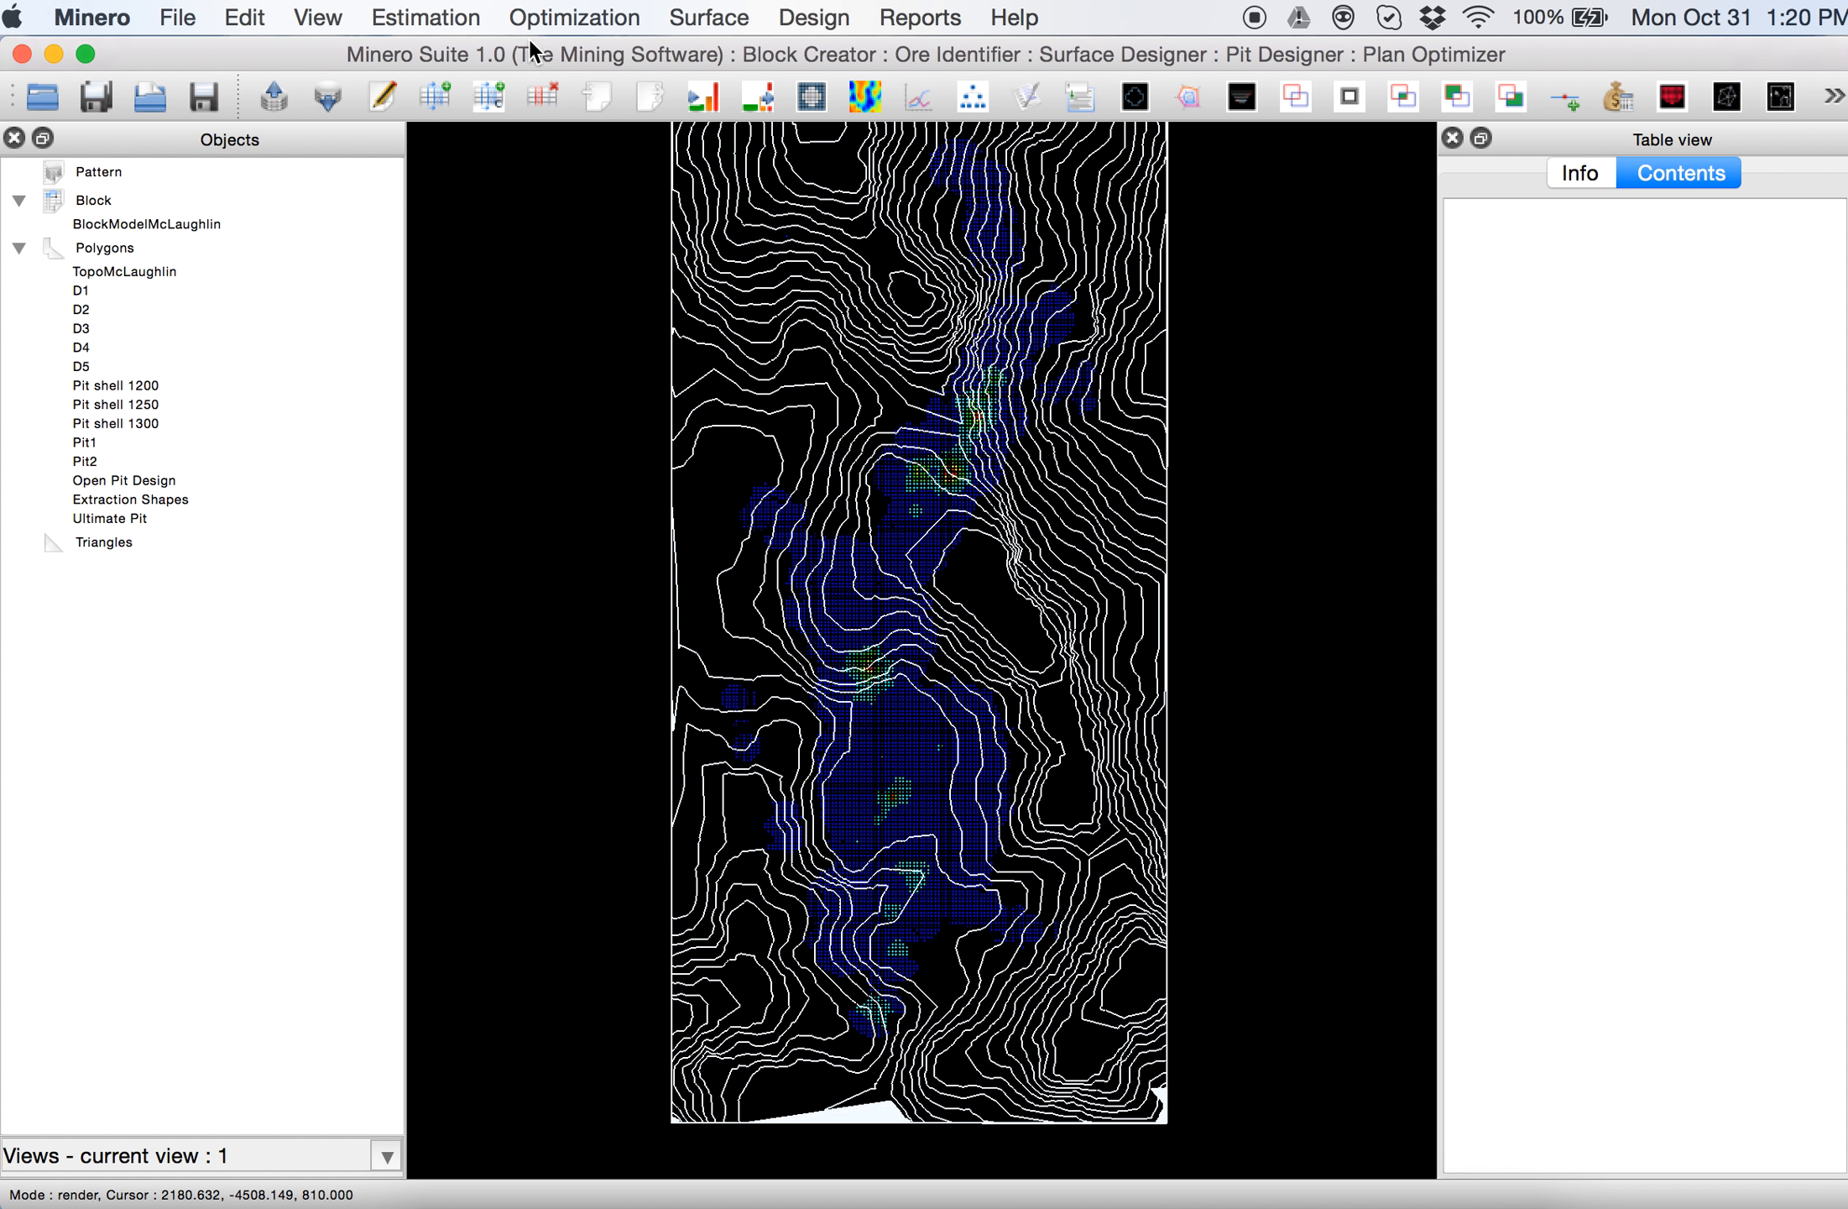
left_click(575, 24)
left_click(663, 89)
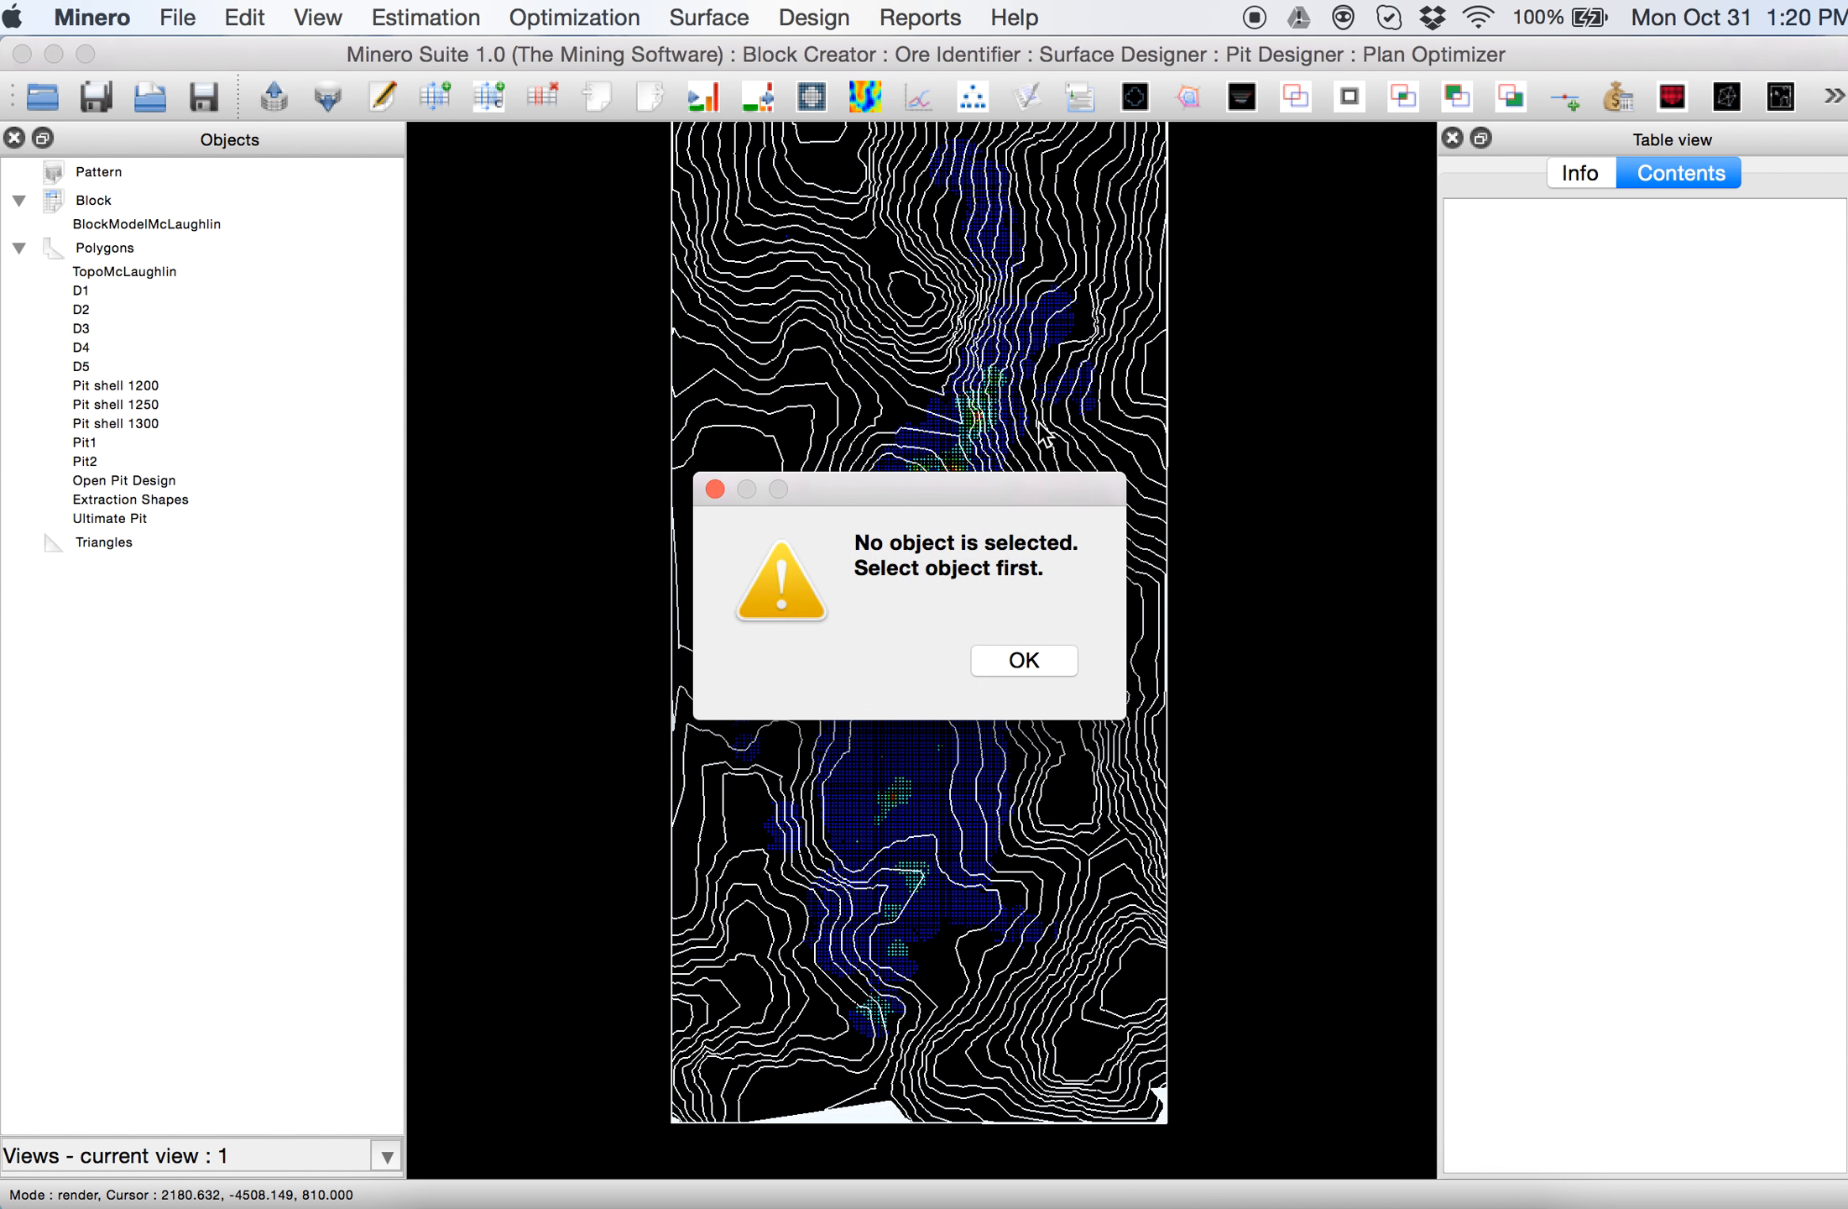
left_click(1028, 667)
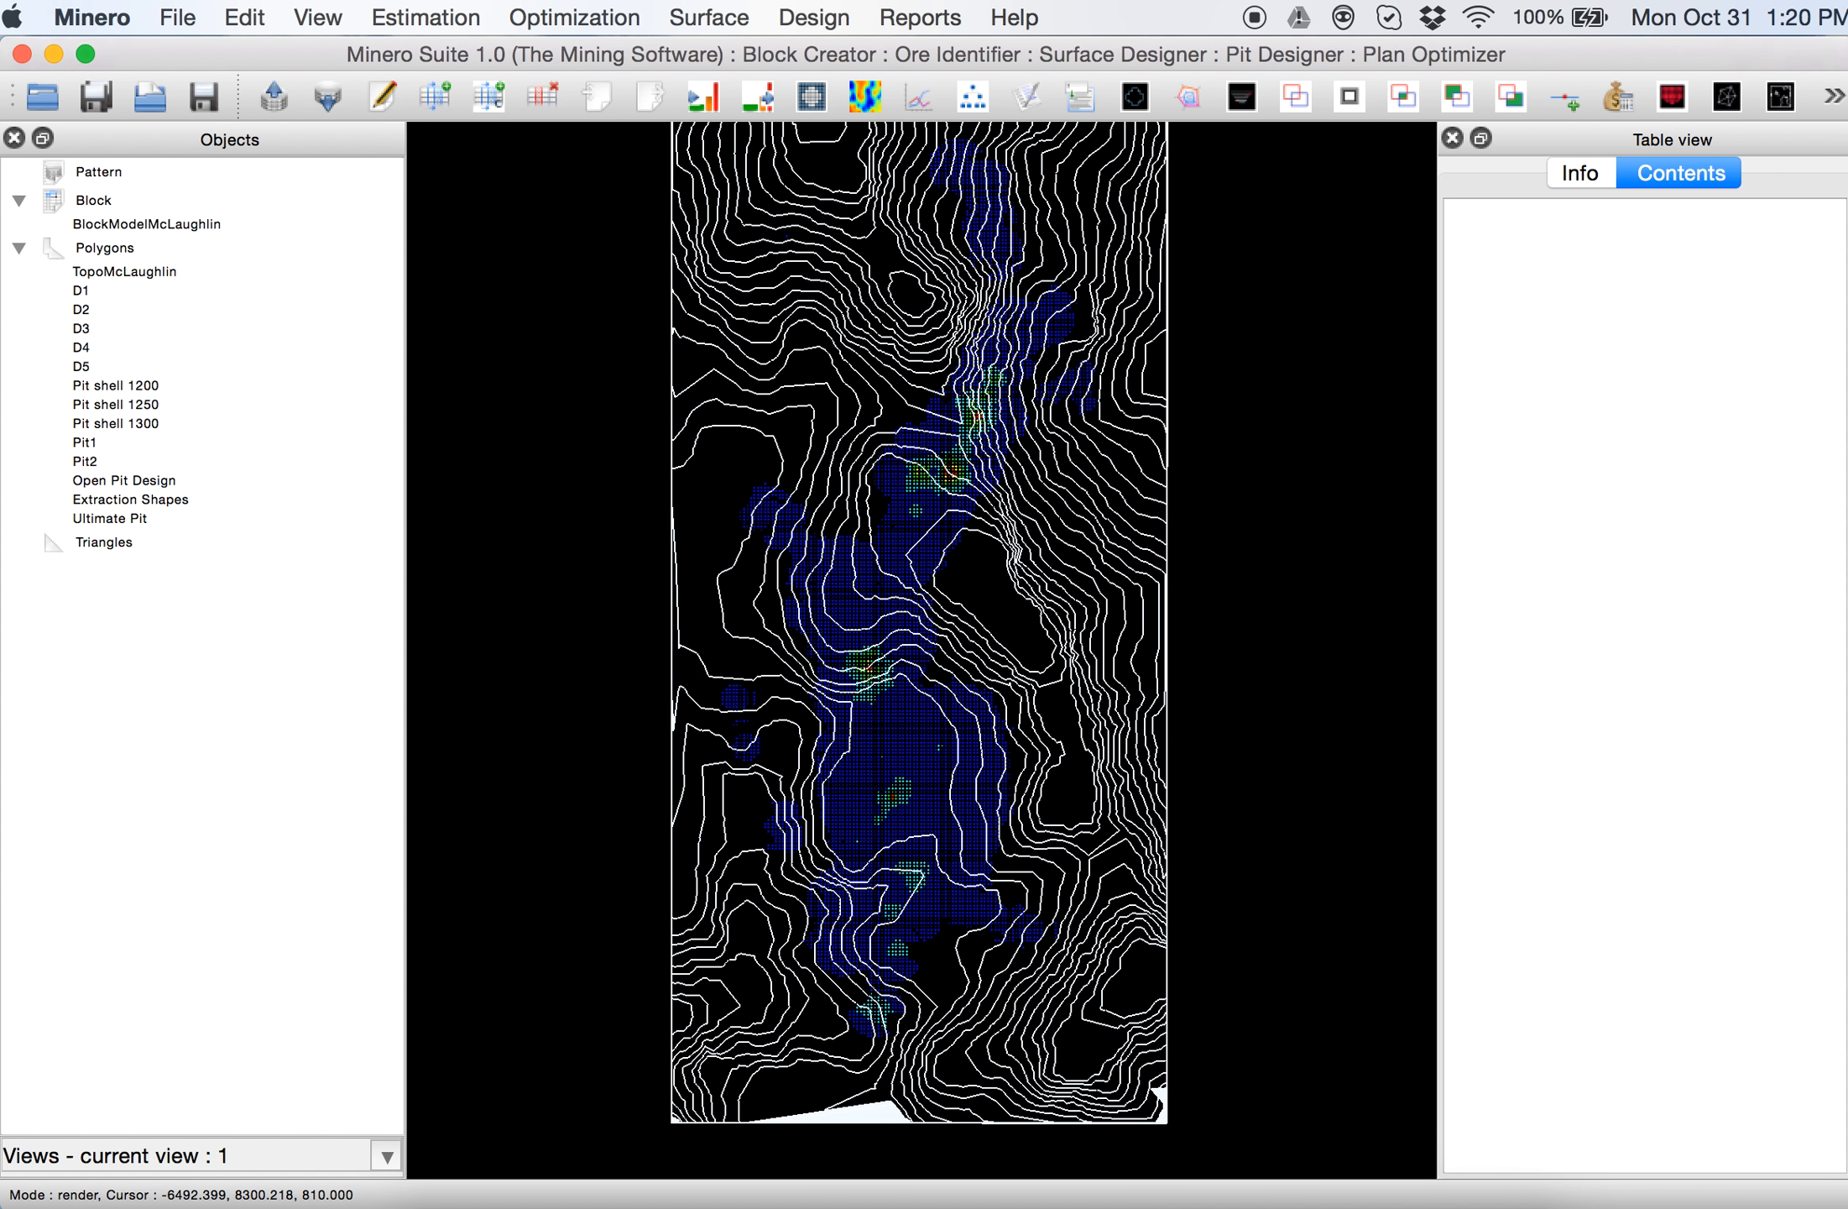
Load Compute value 1.XML into the Compute value tool for BlockModelMcLaughlin, review its cost and process parameters, and leave without computing
left_click(162, 221)
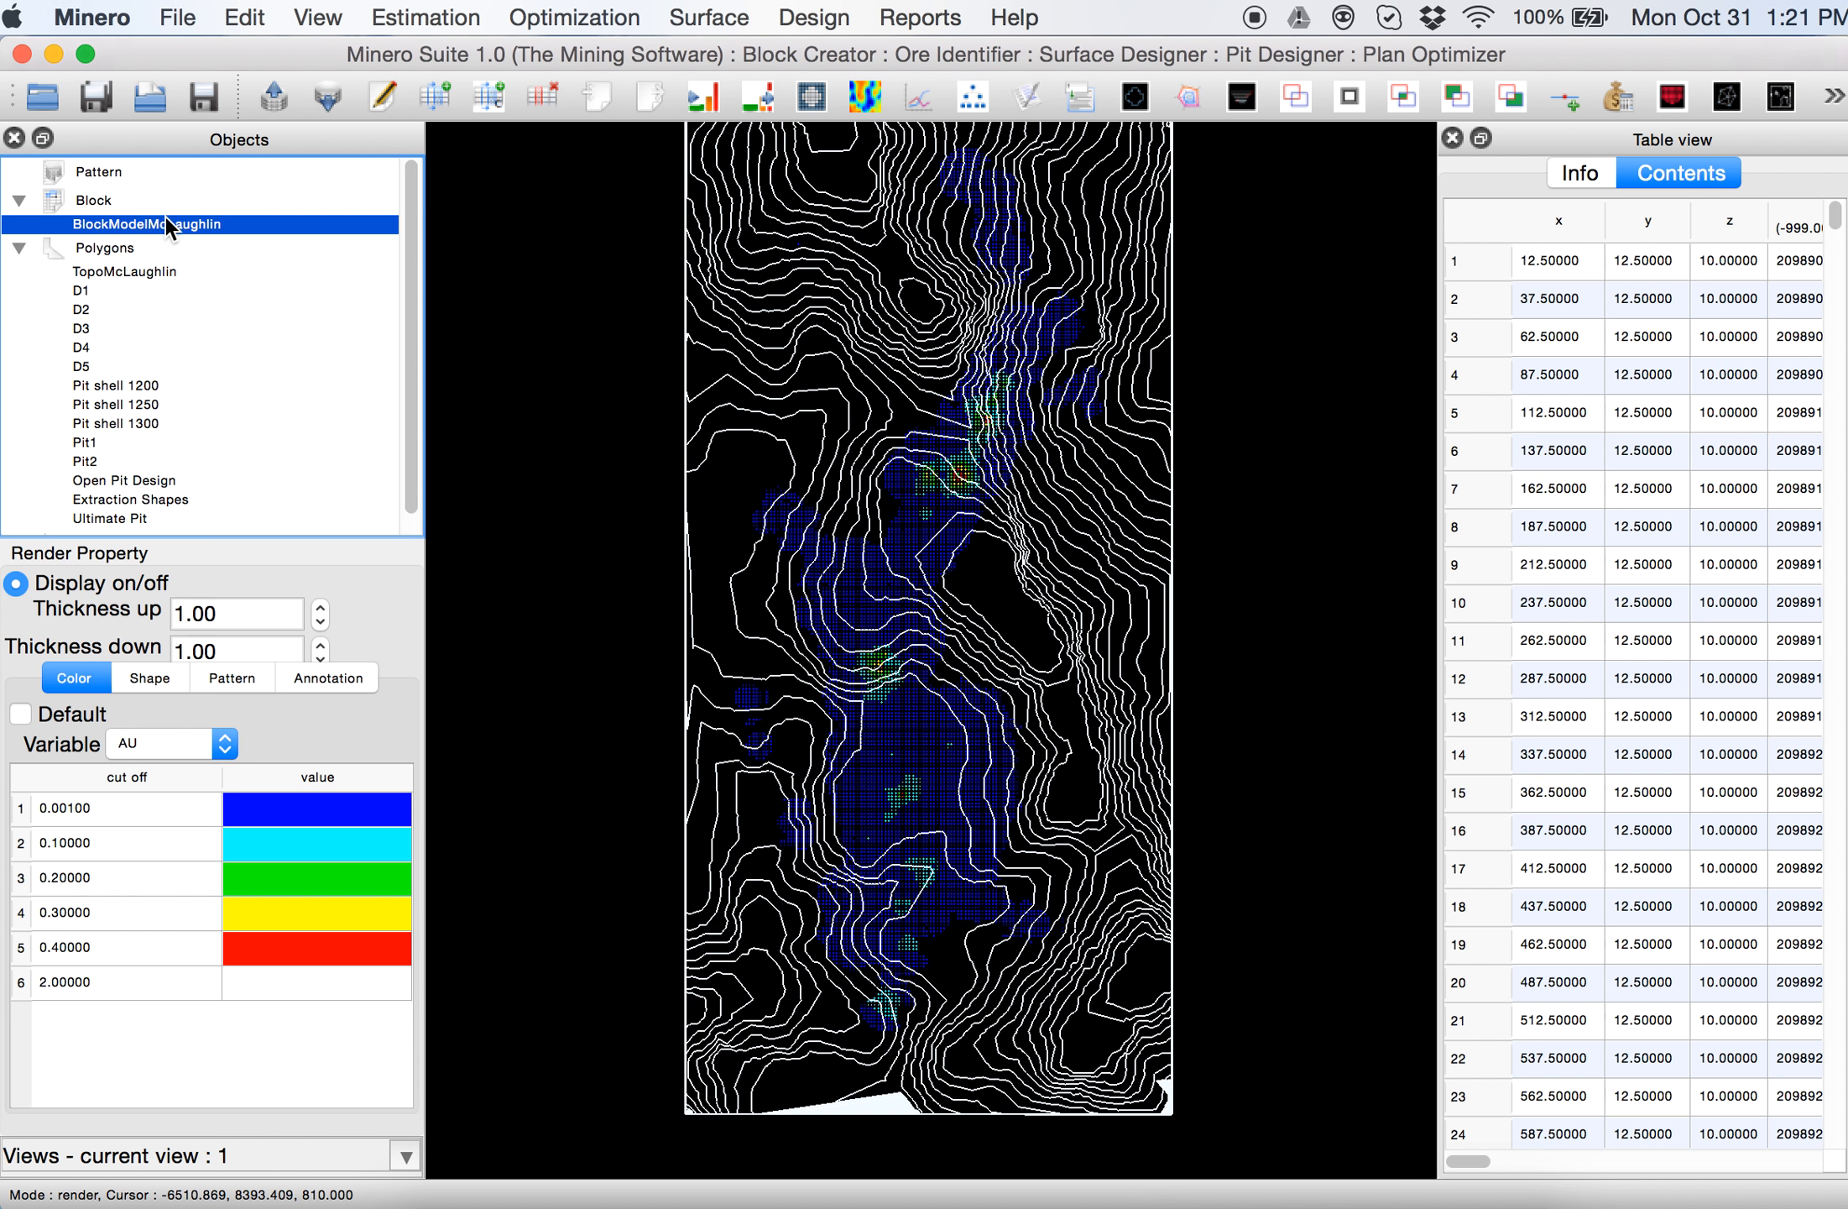
left_click(555, 18)
left_click(587, 55)
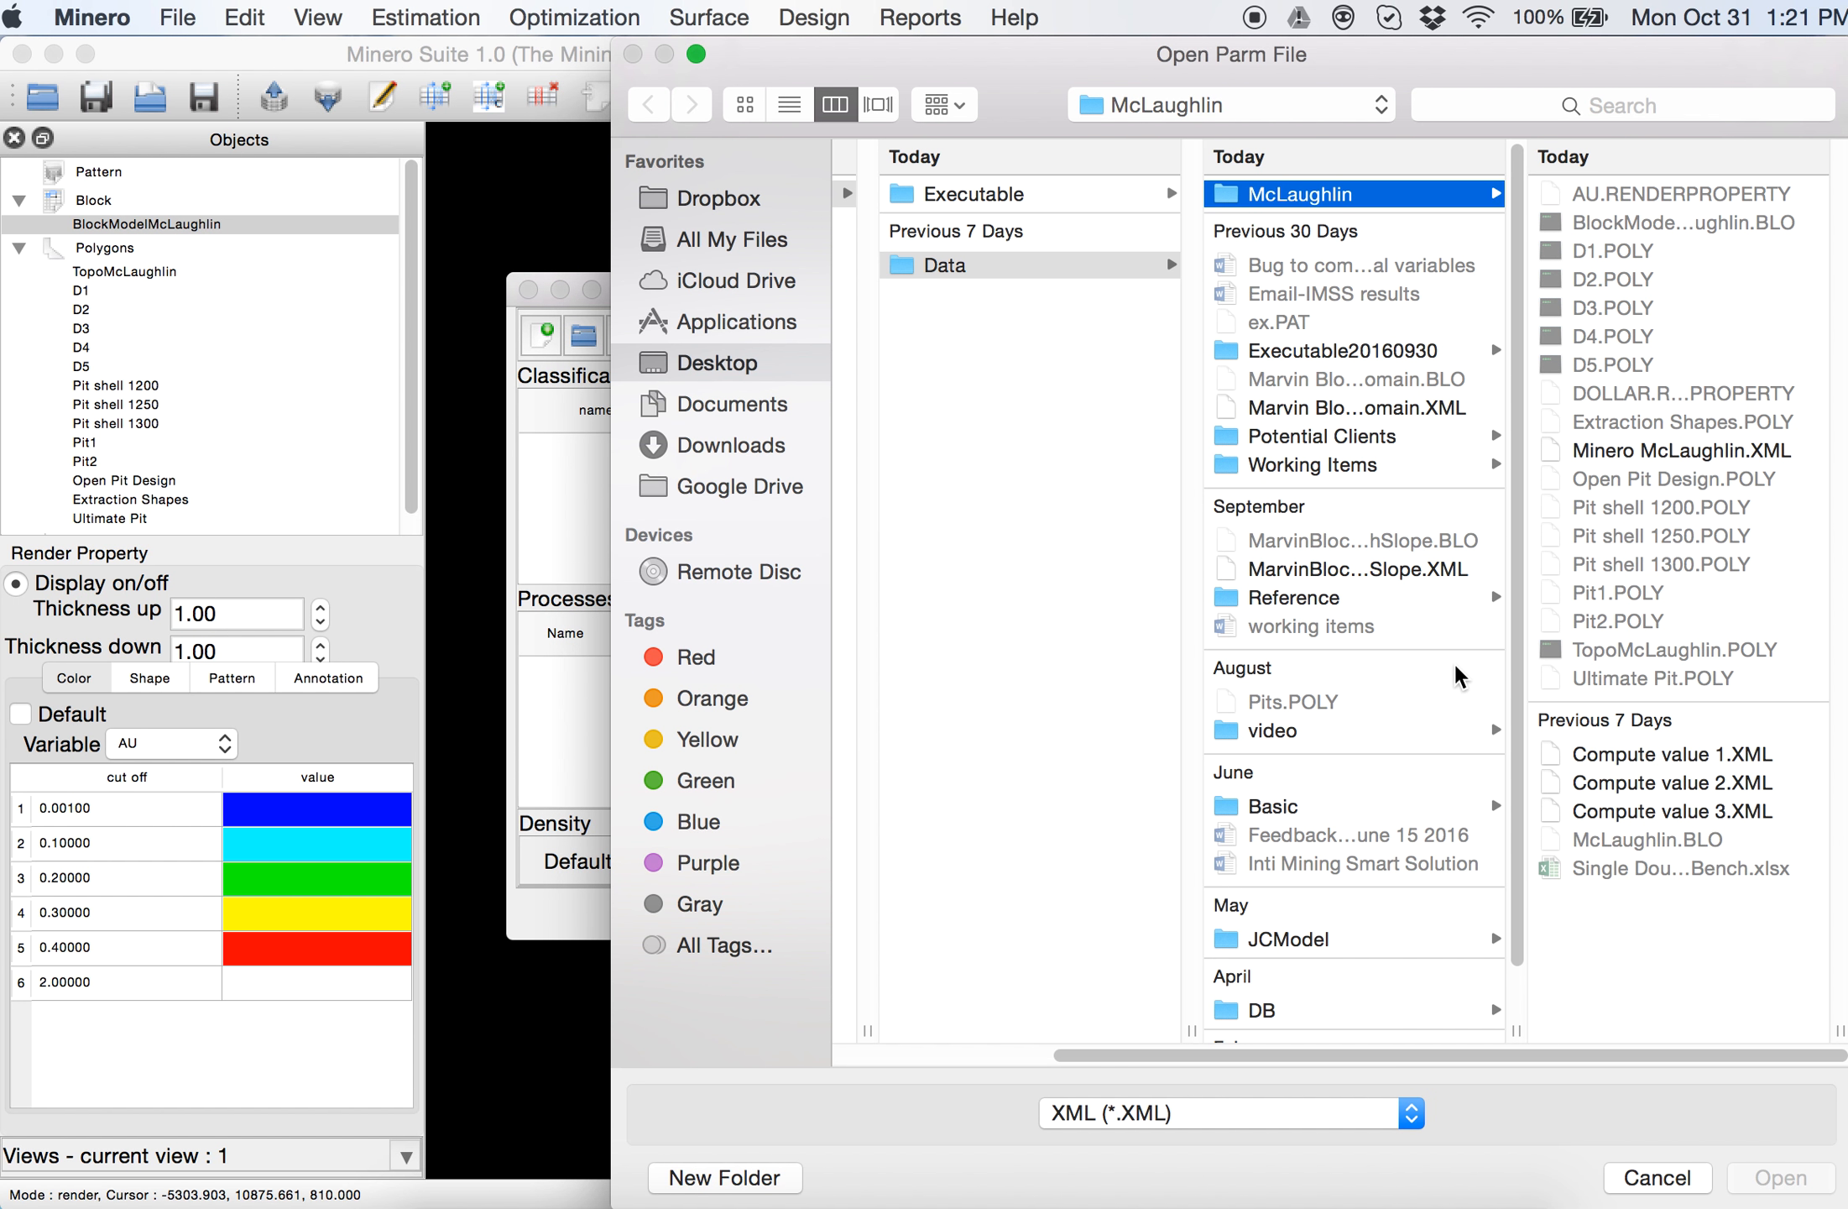
left_click(1718, 755)
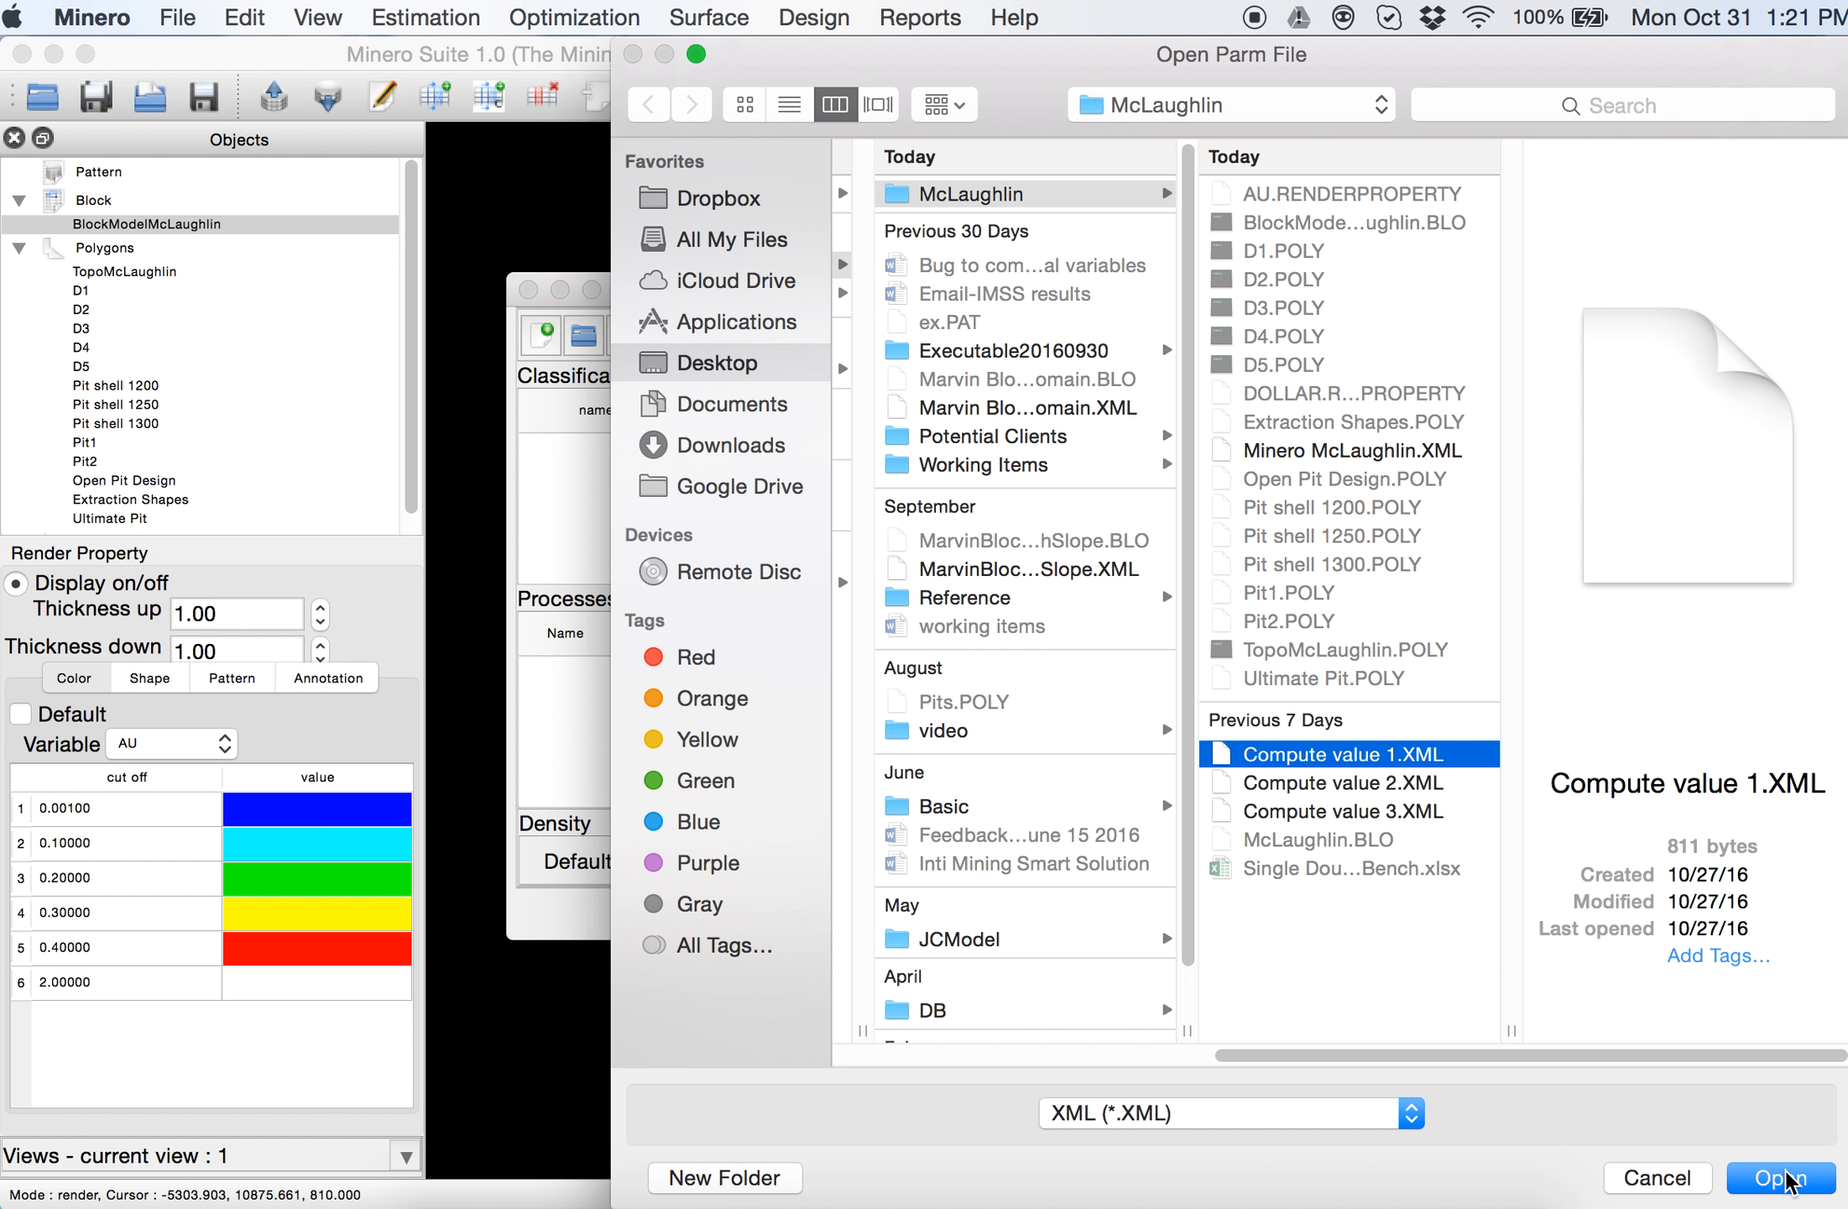
key("Return")
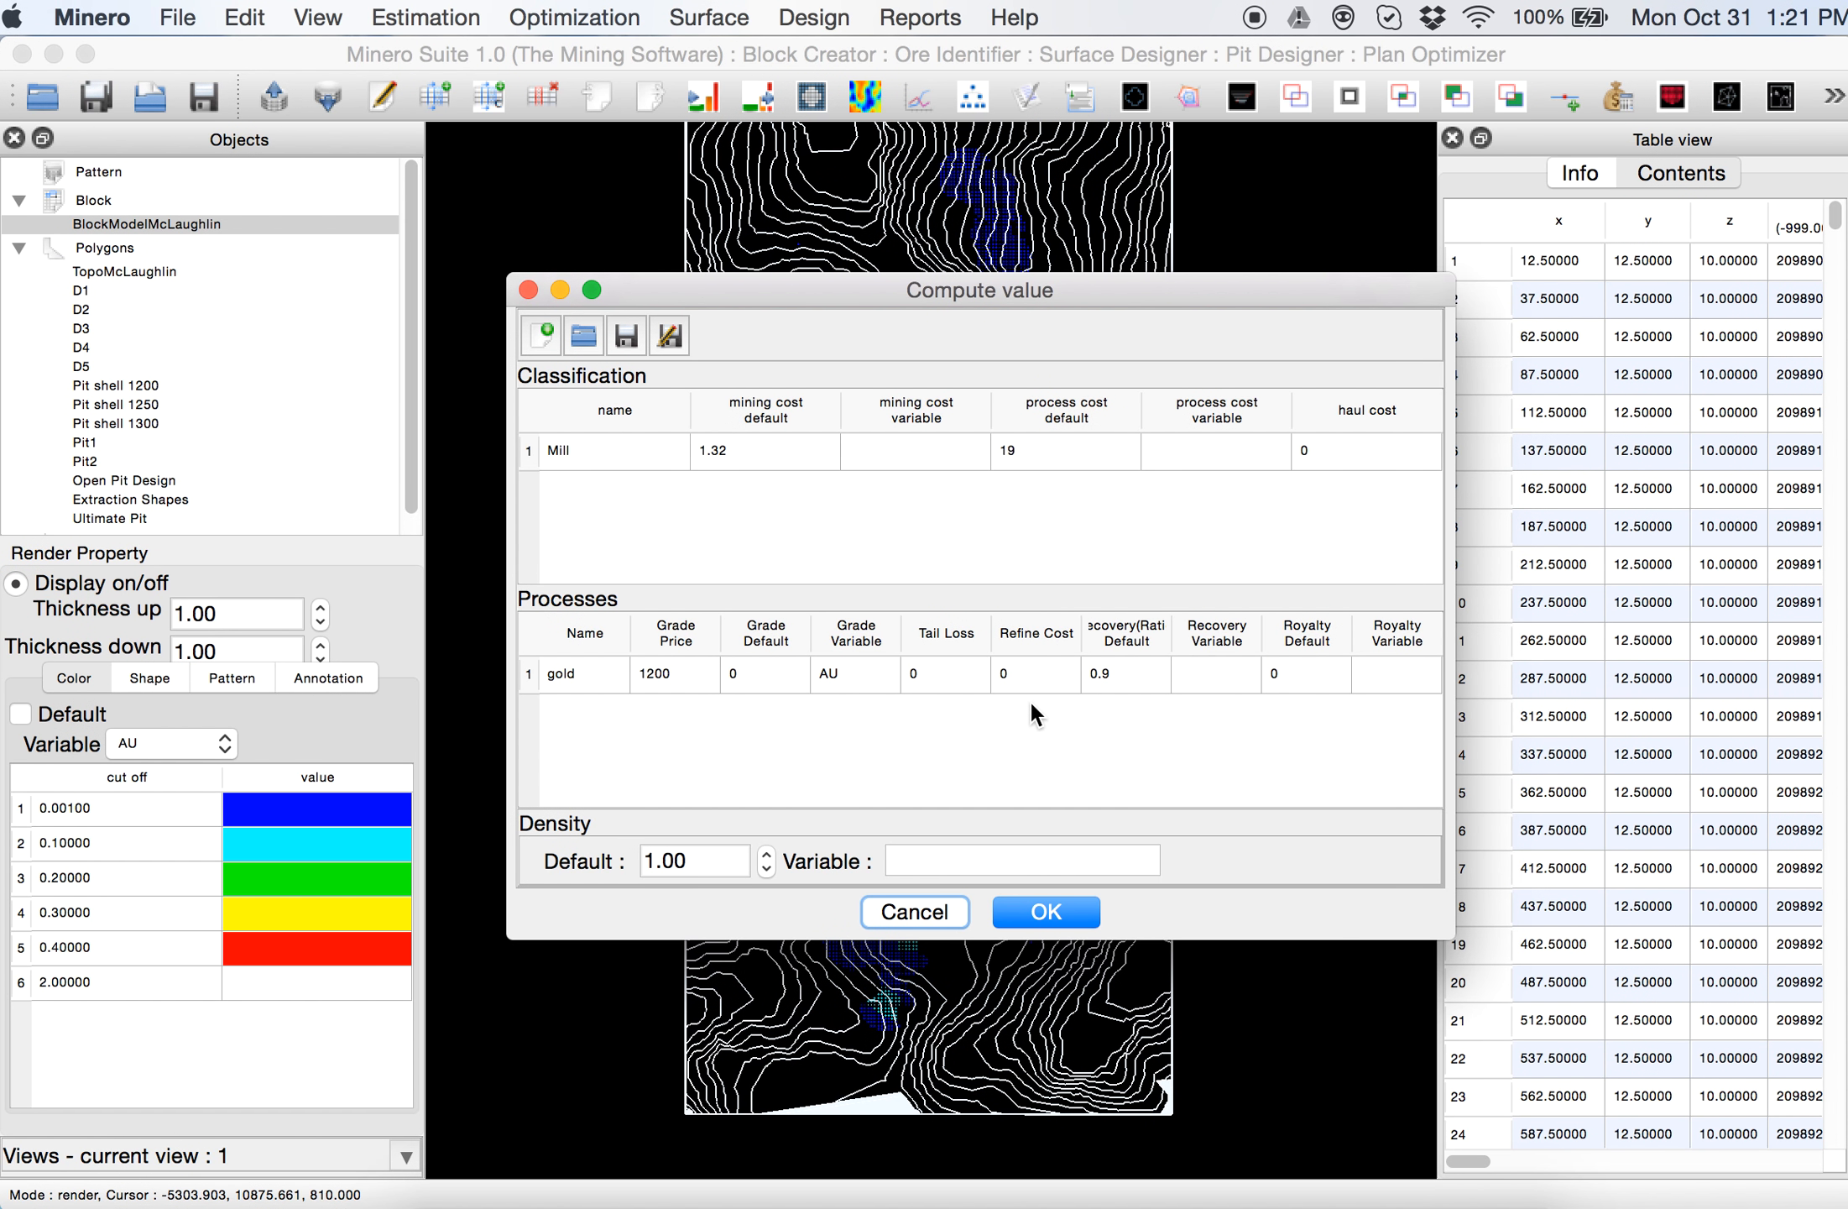
left_click(918, 912)
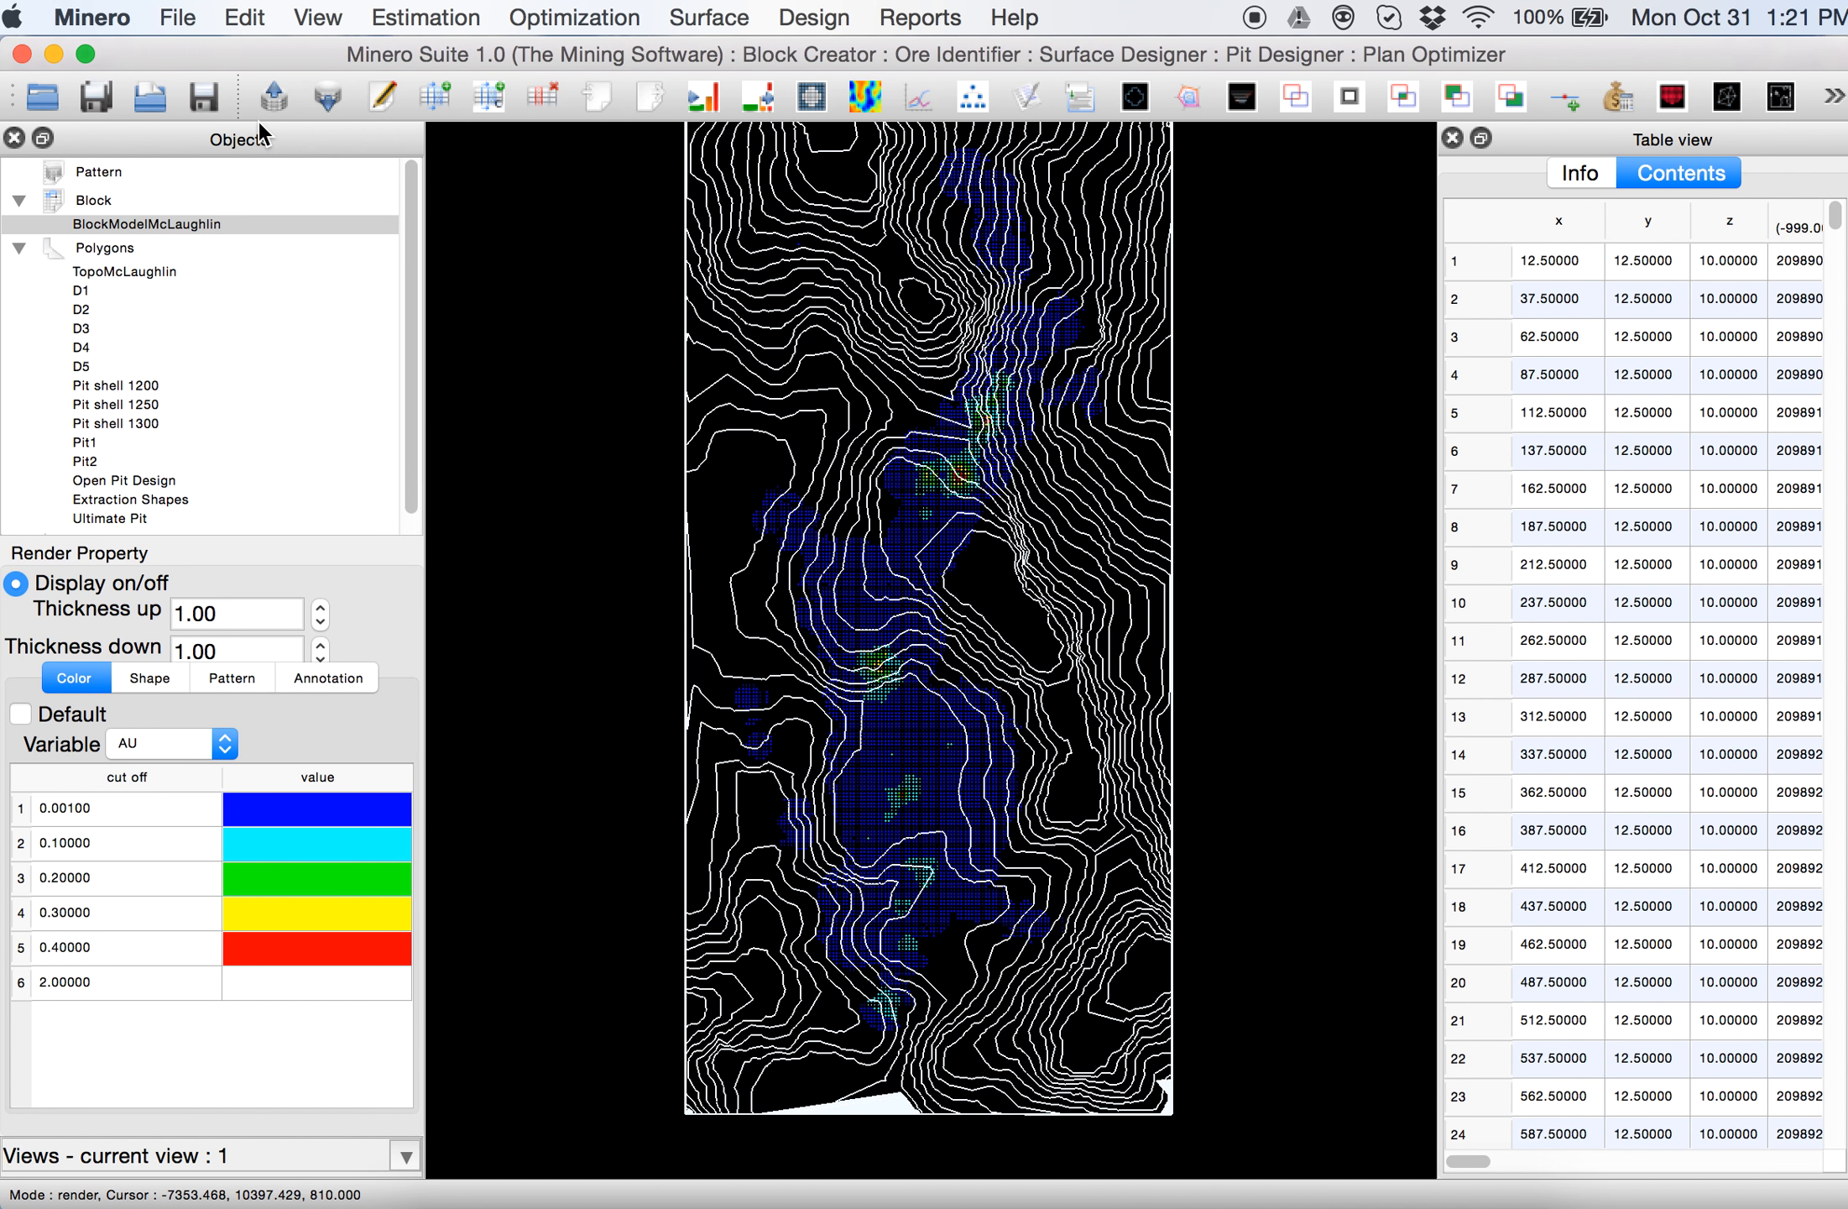
Hide BlockModelMcLaughlin and display the D1 domain polygons over the topography
left_click(101, 290)
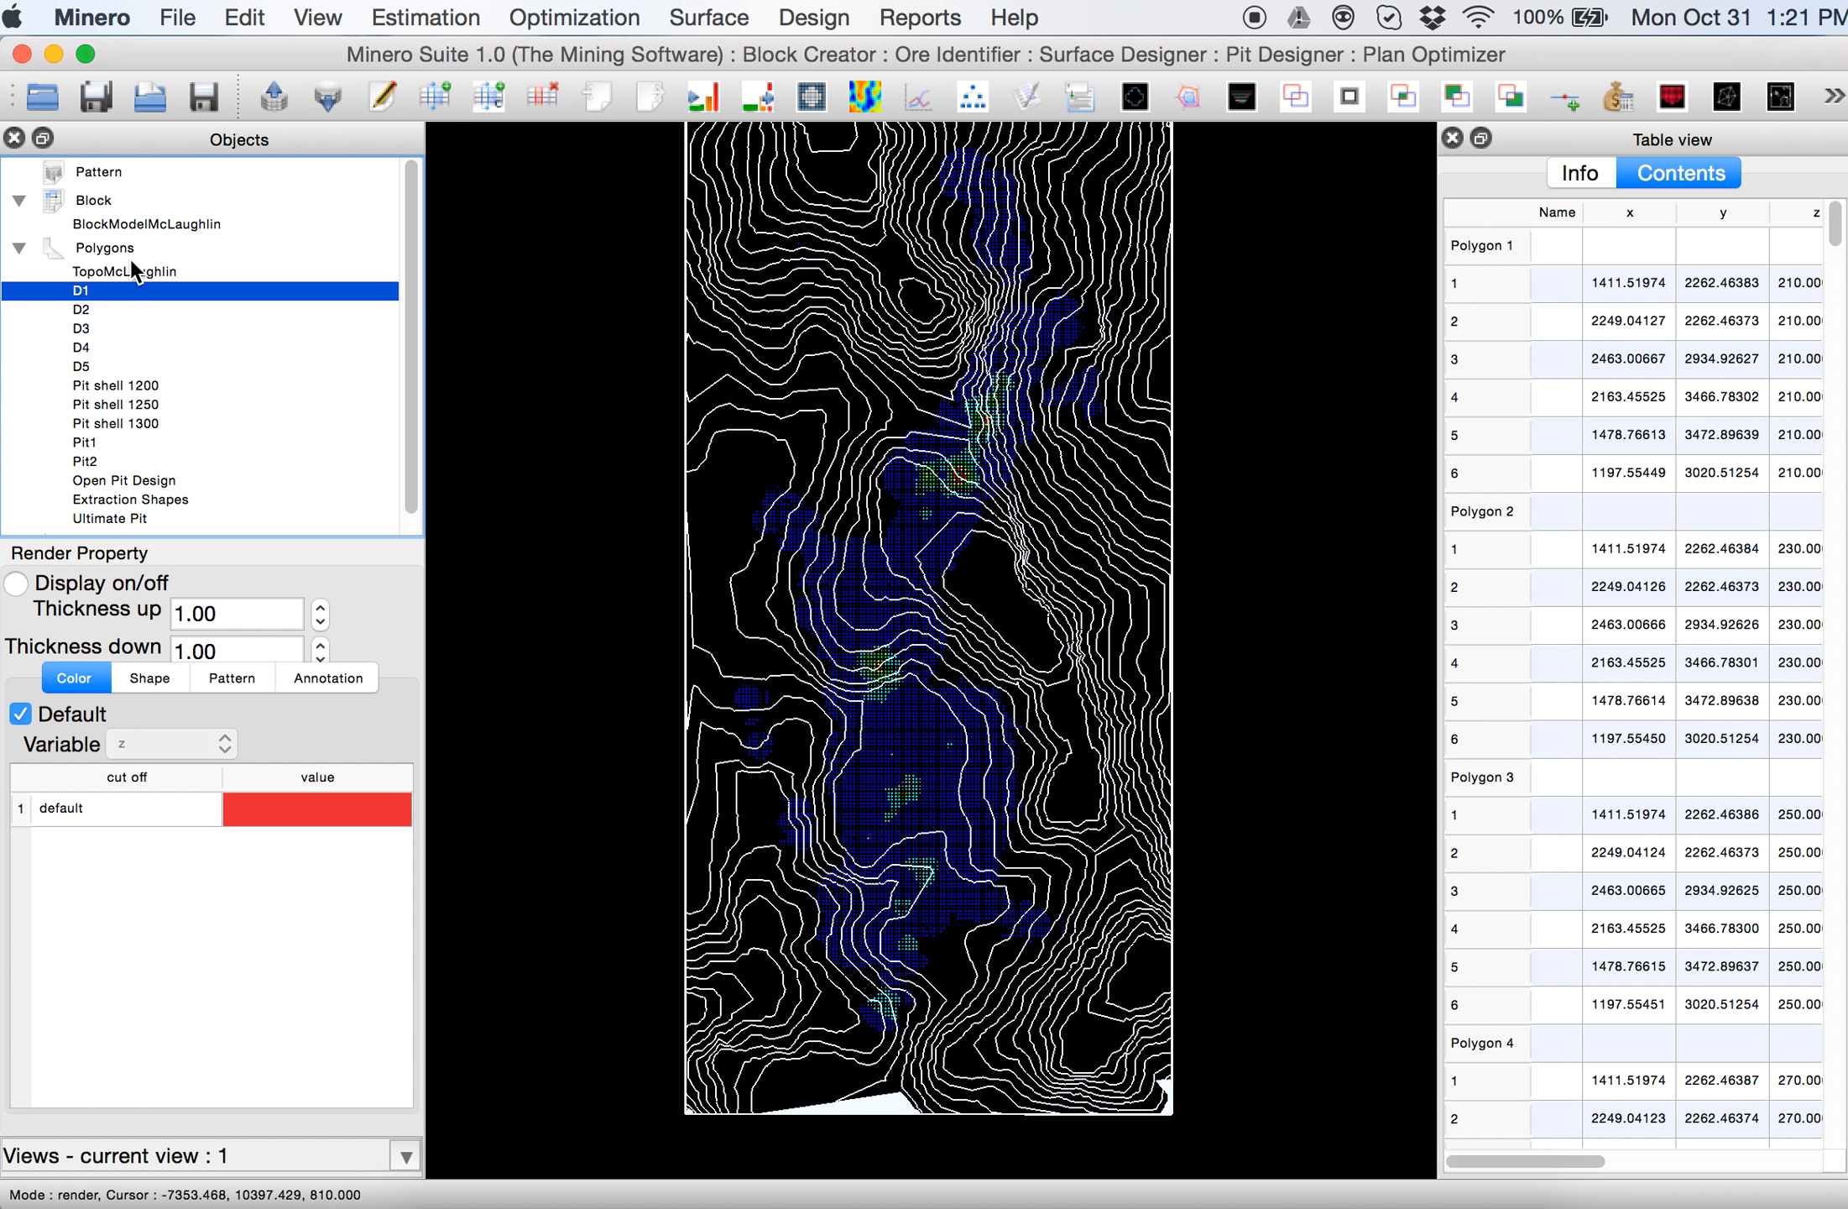
left_click(185, 224)
left_click(18, 583)
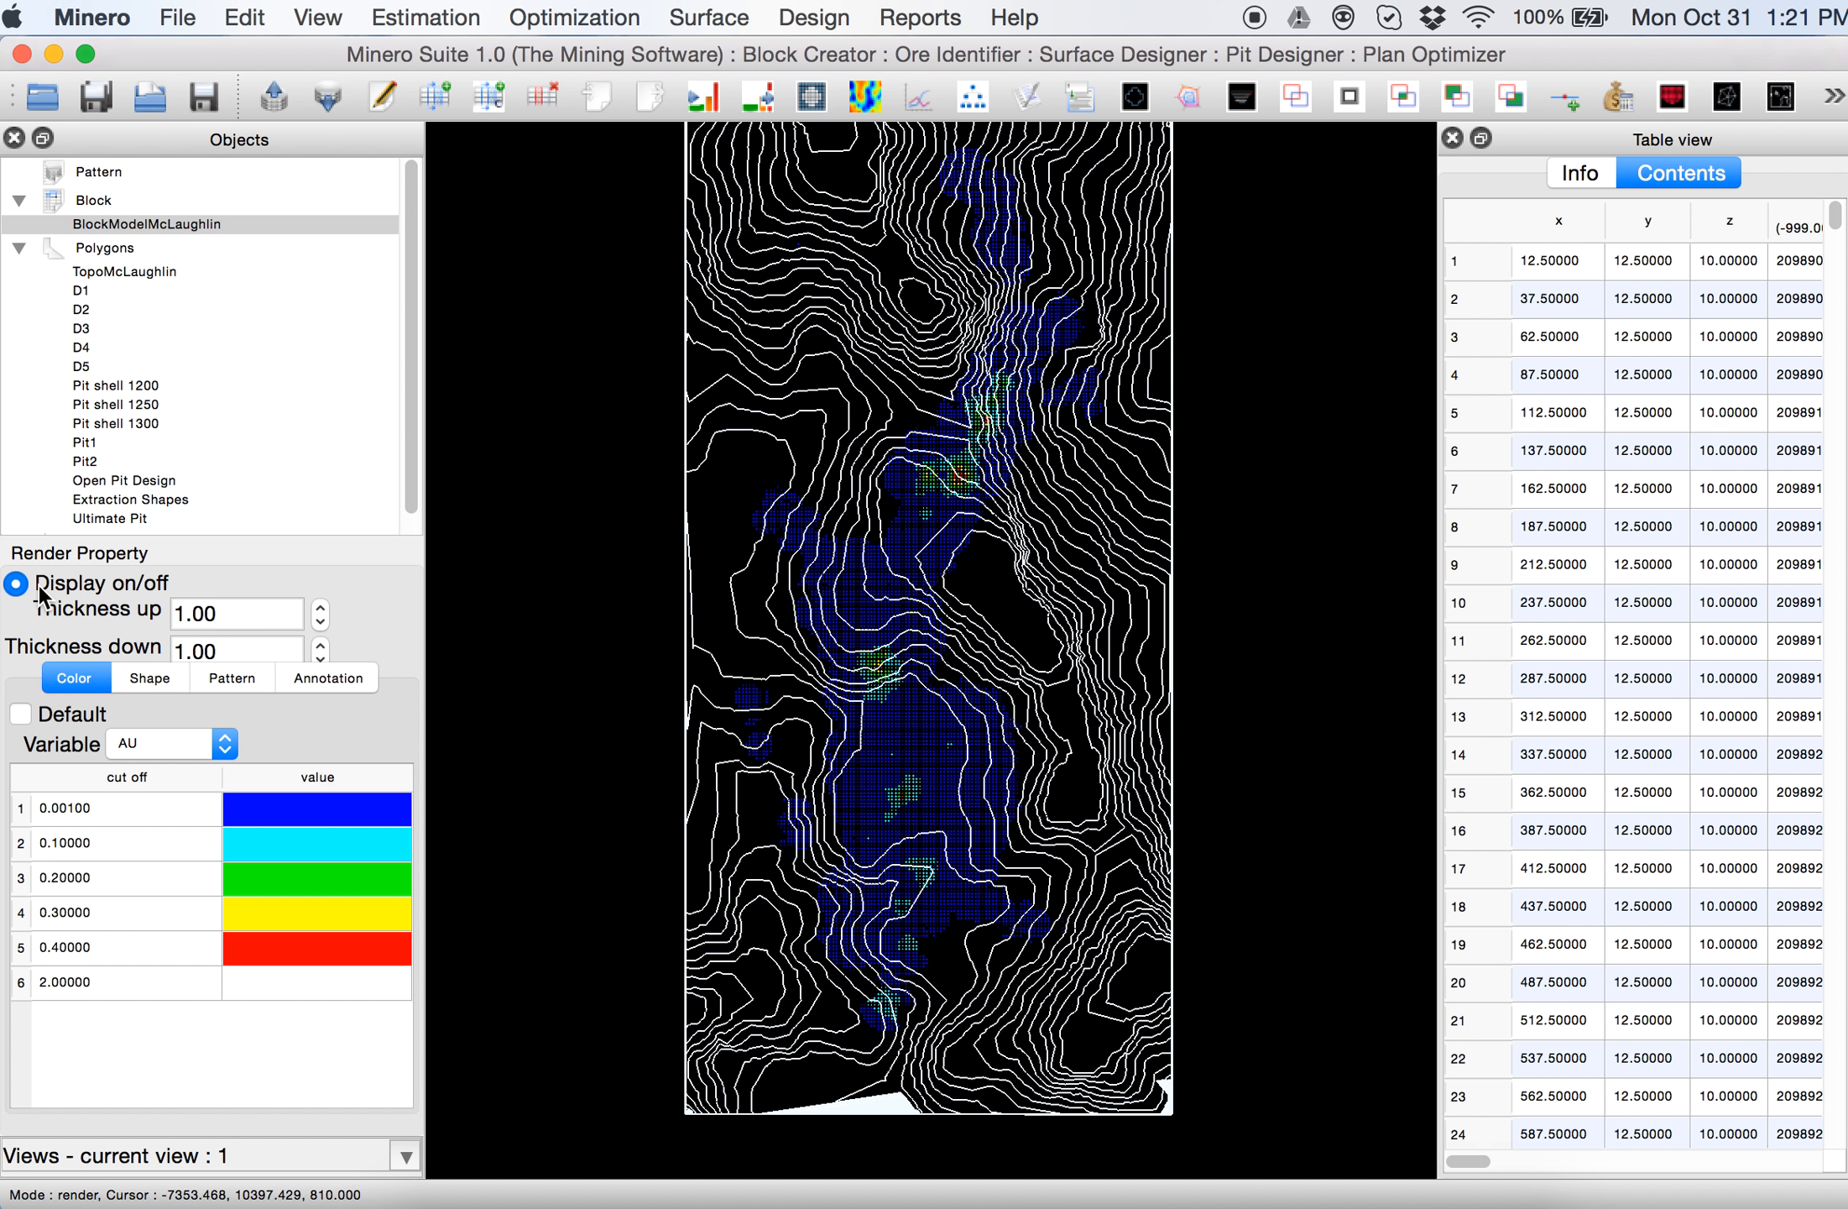
left_click(94, 292)
left_click(40, 587)
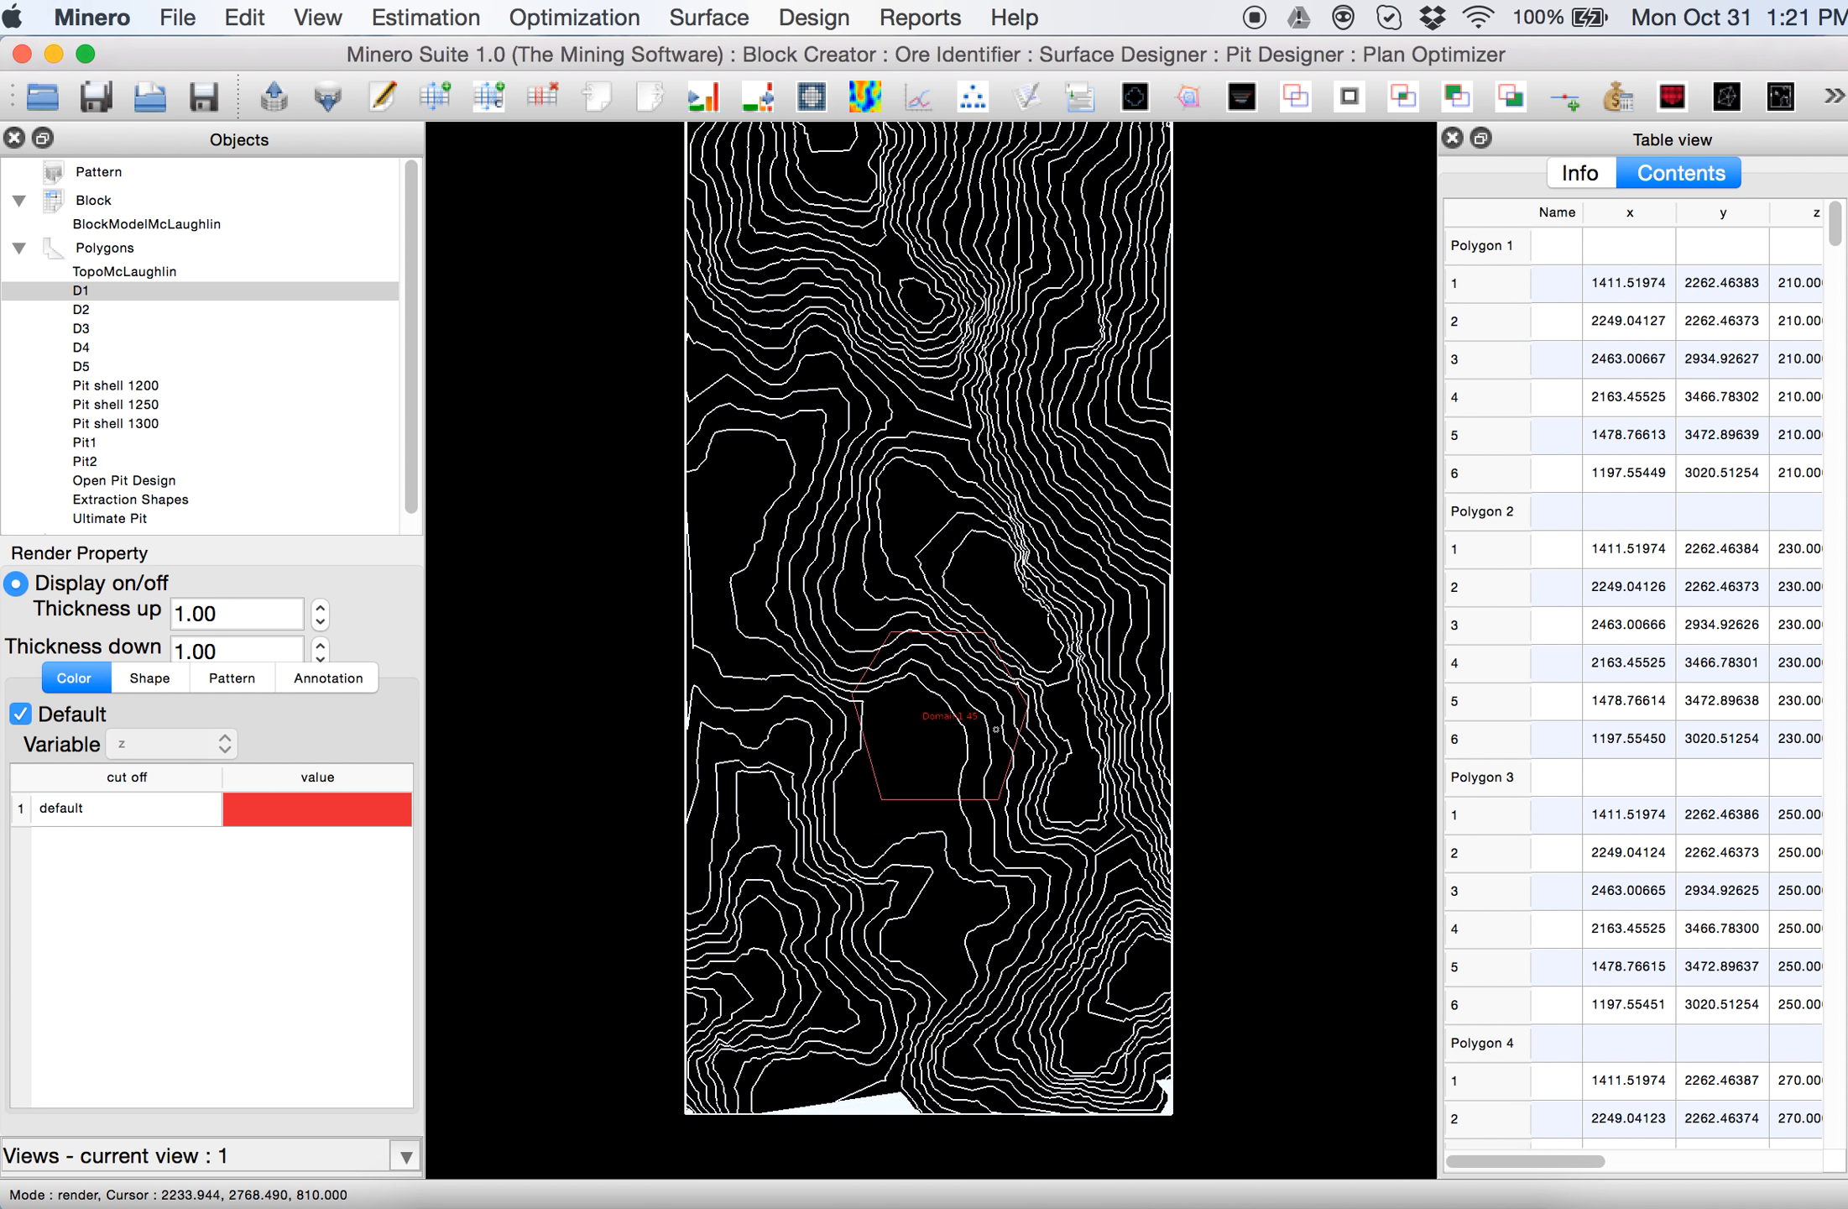
scroll(997, 729, "up", 2)
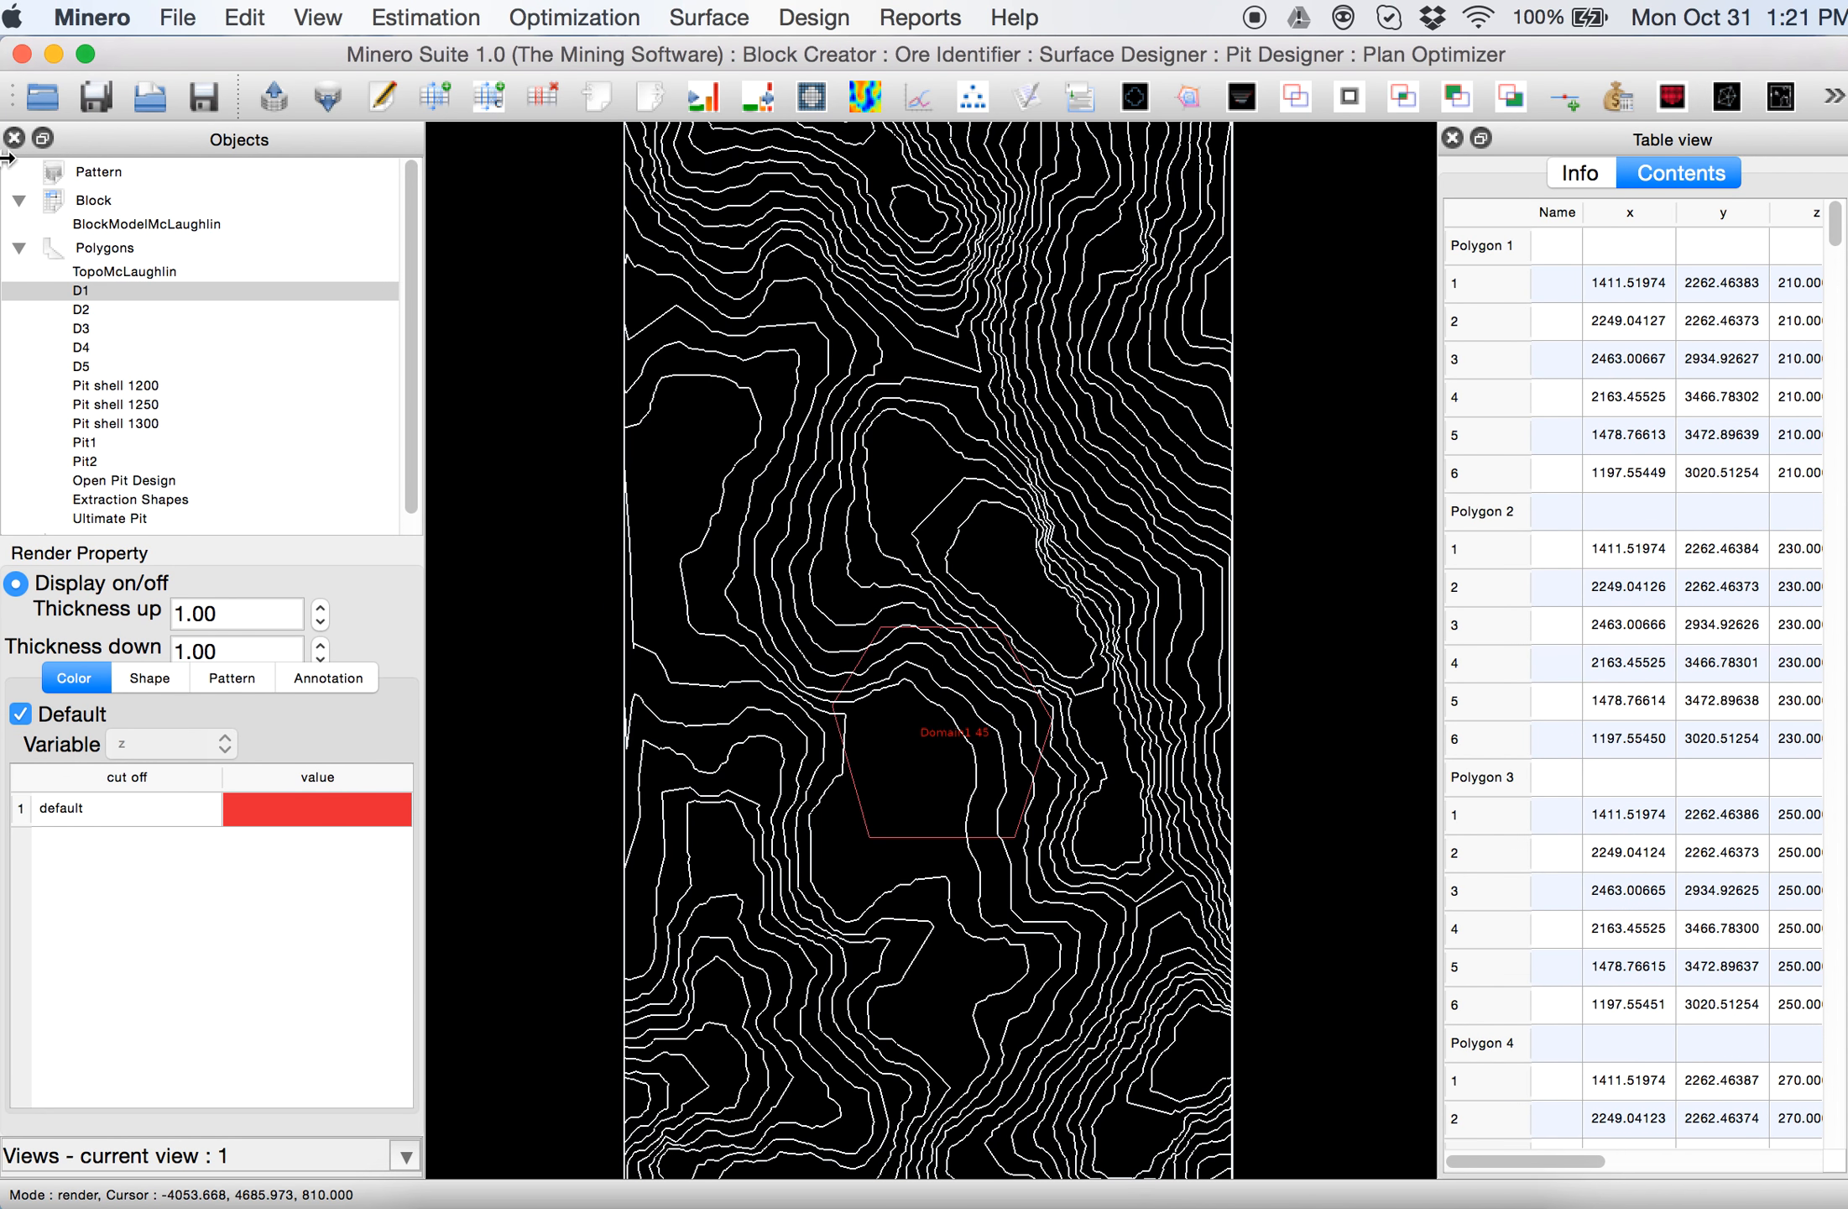
Display the D3 and D2 domain polygons together with D1 over the topography
left_click(4, 385)
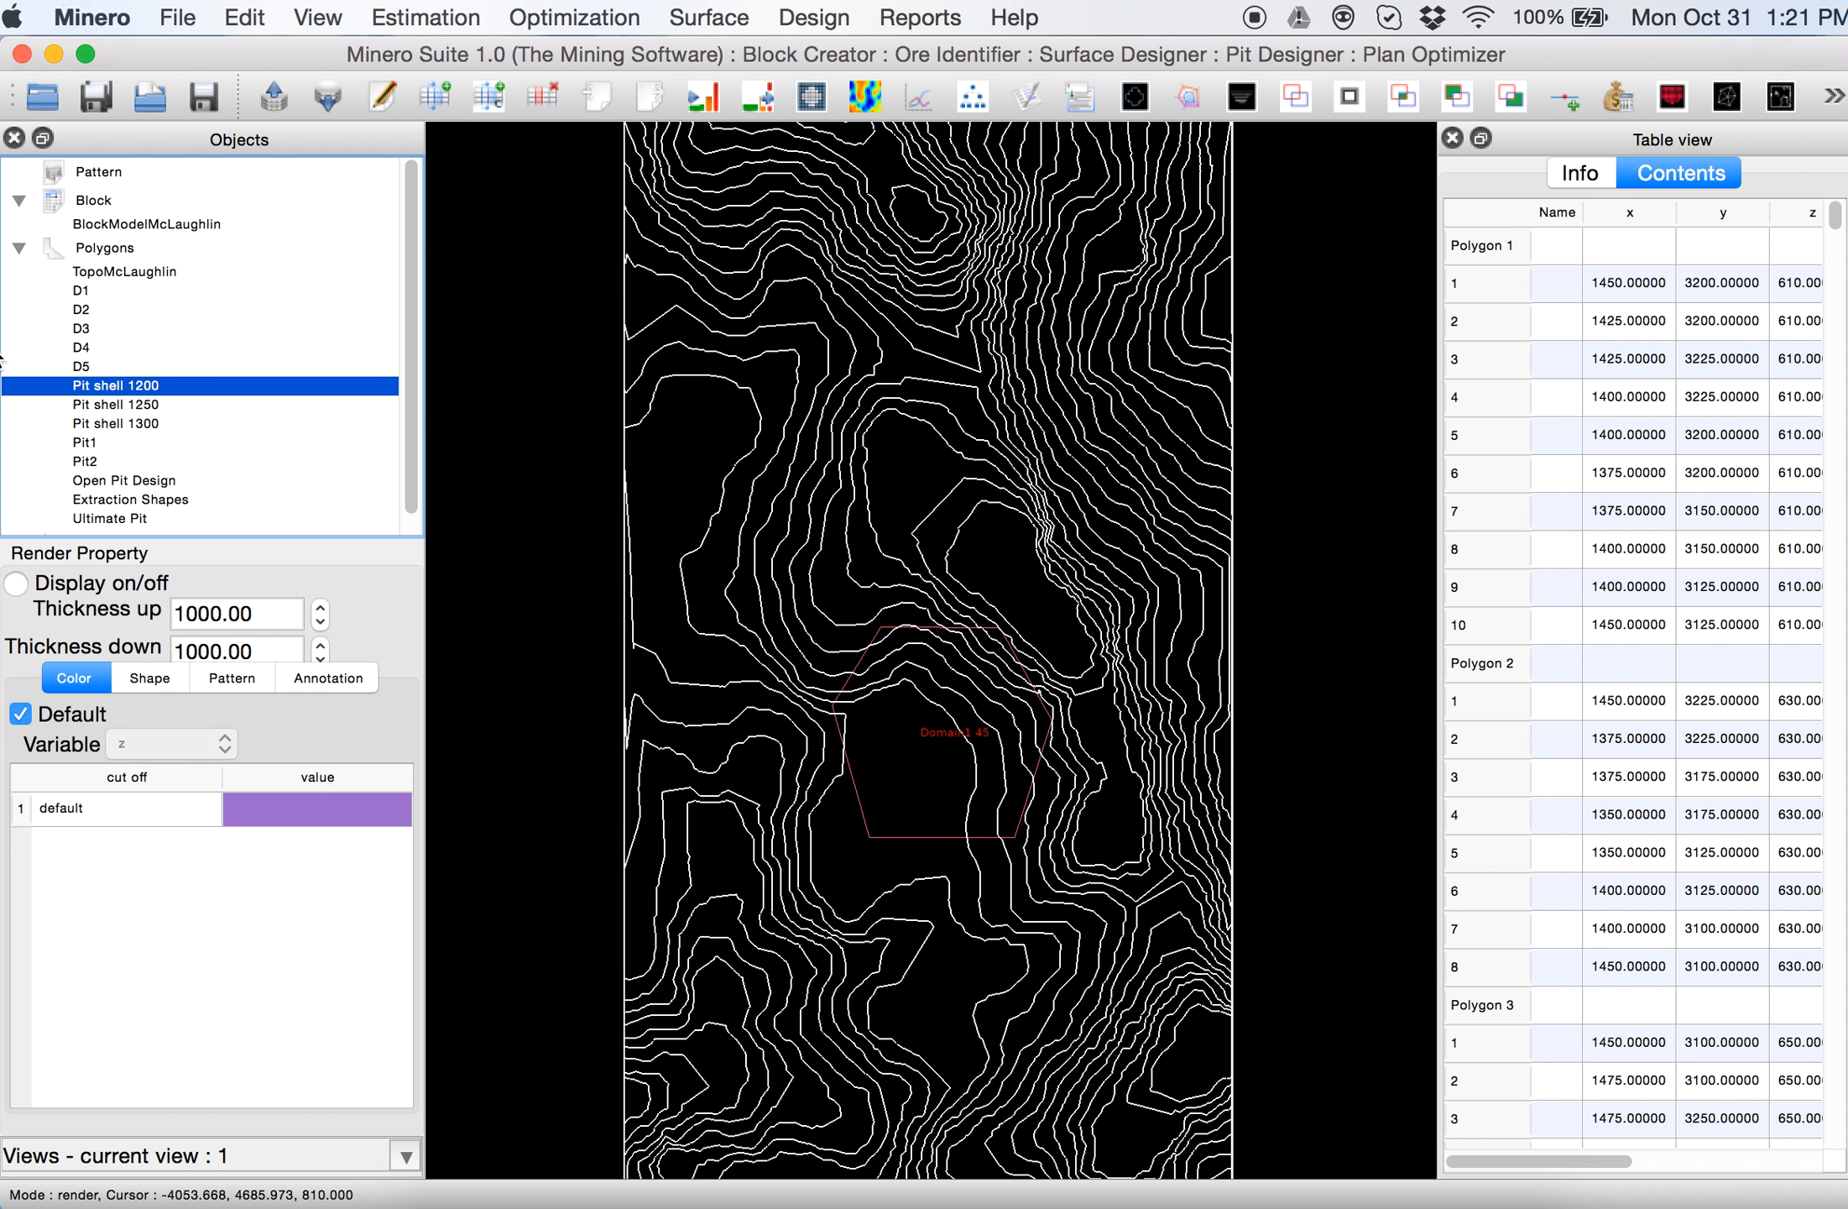
left_click(81, 328)
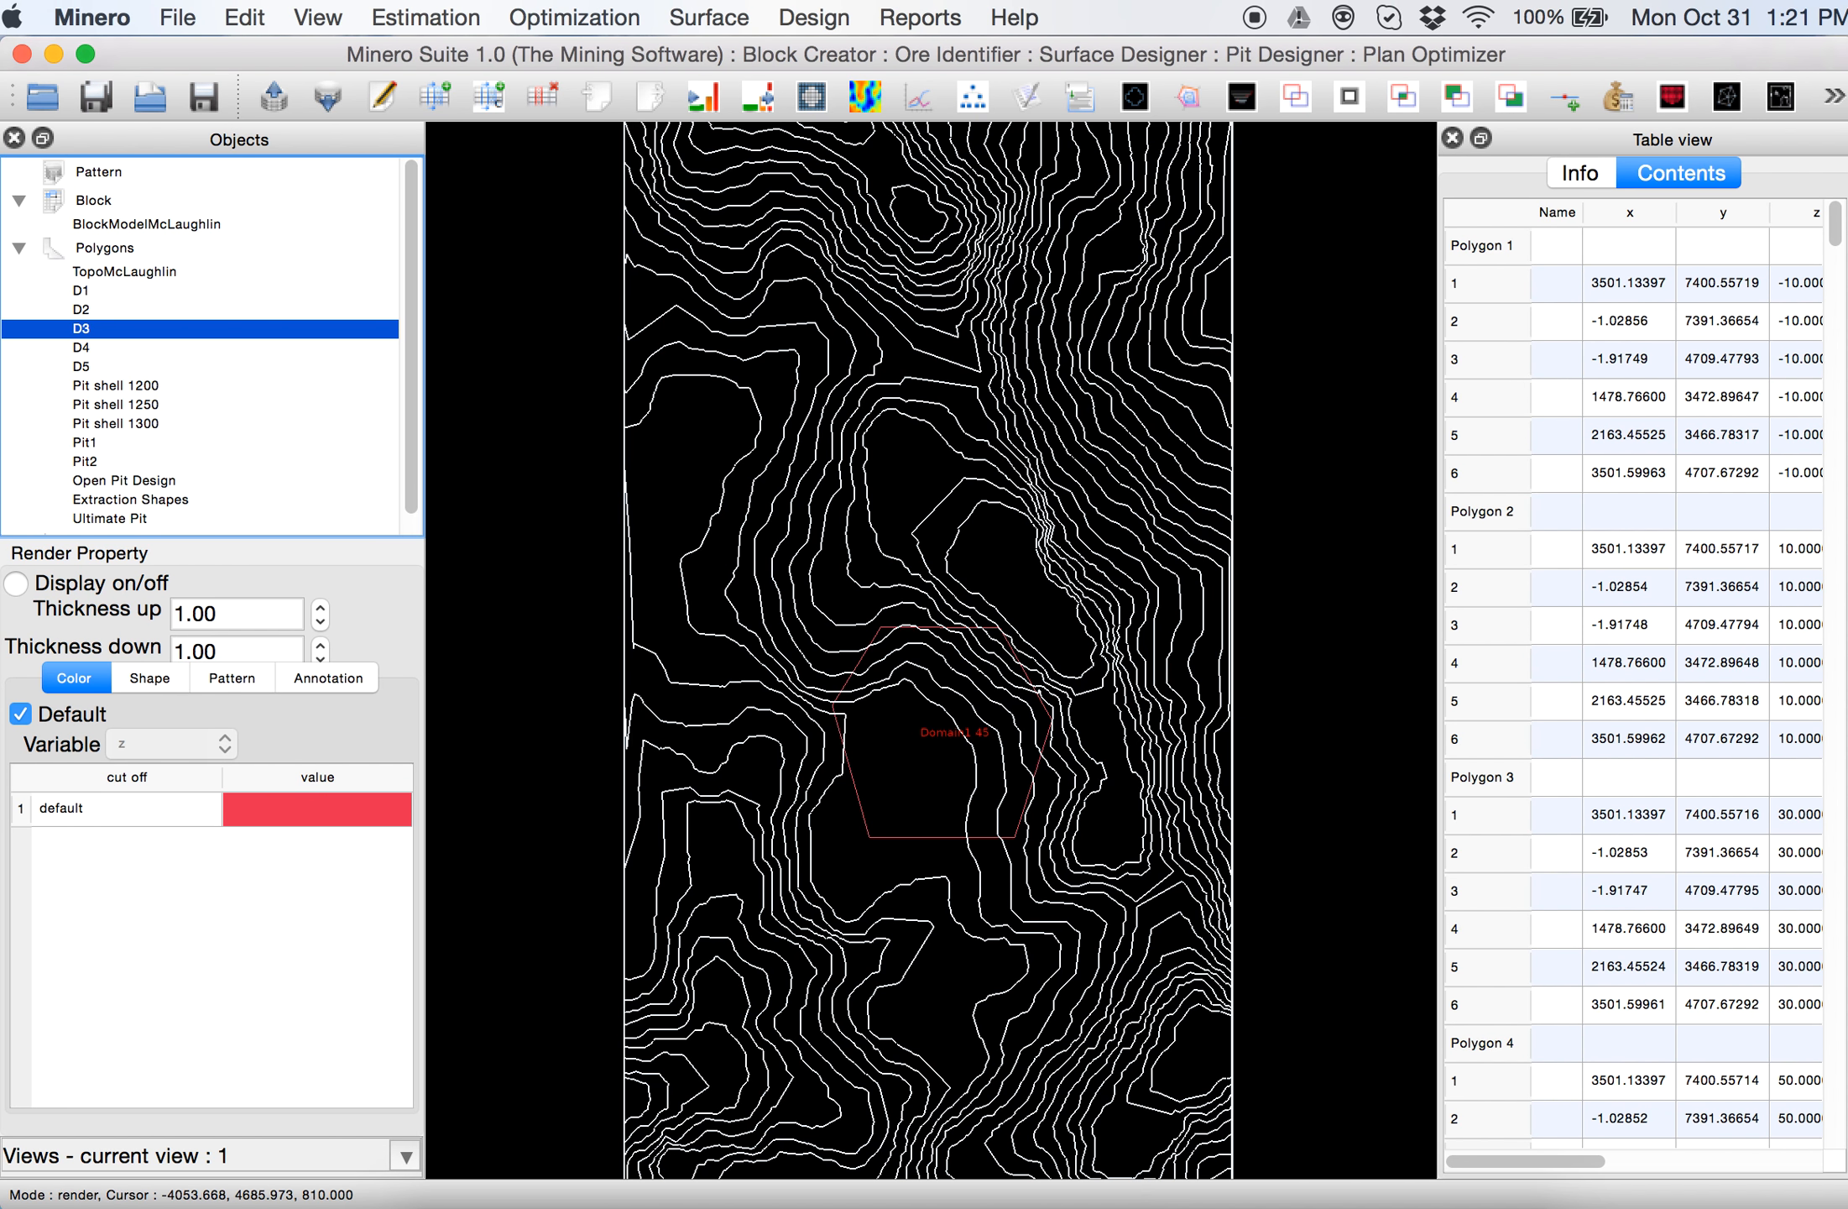
left_click(81, 310)
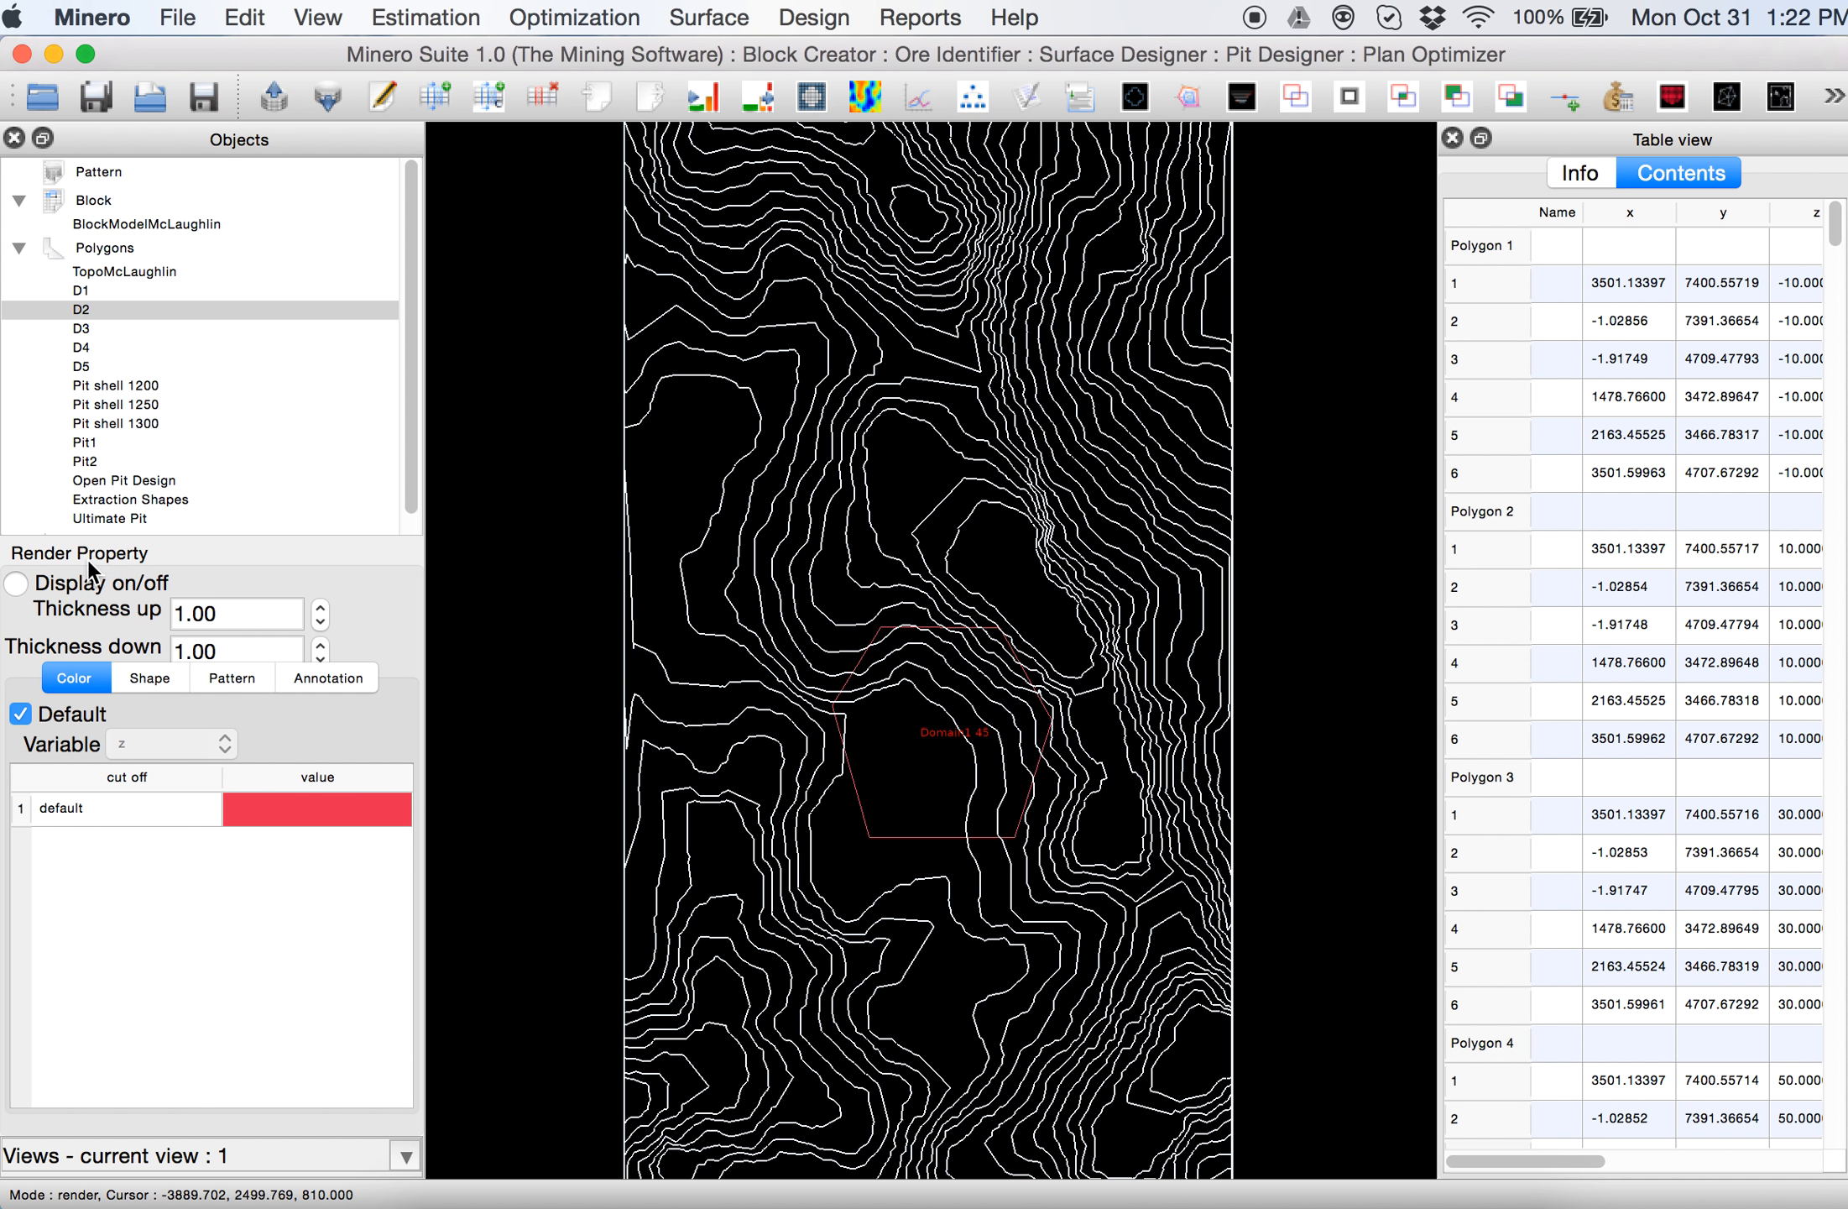
left_click(16, 583)
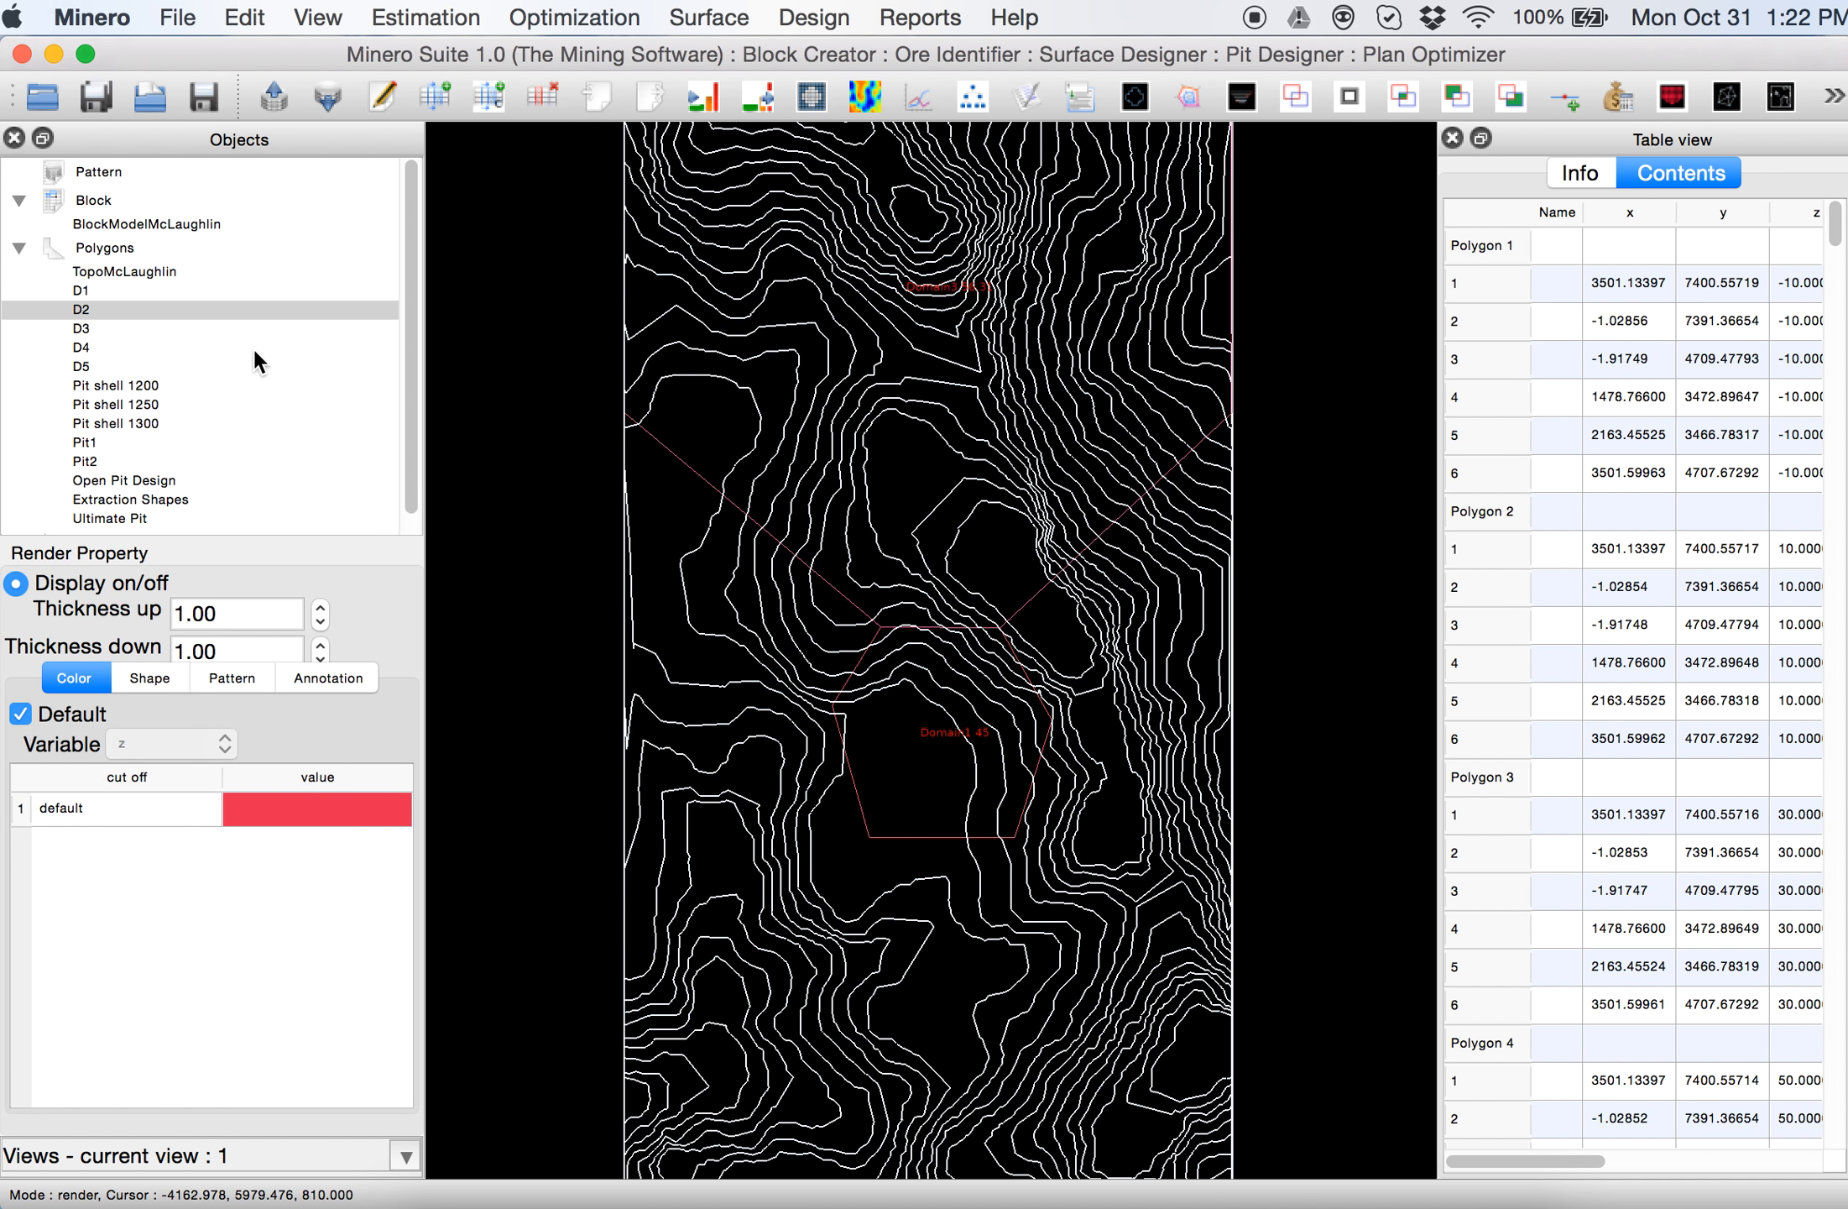
left_click(82, 325)
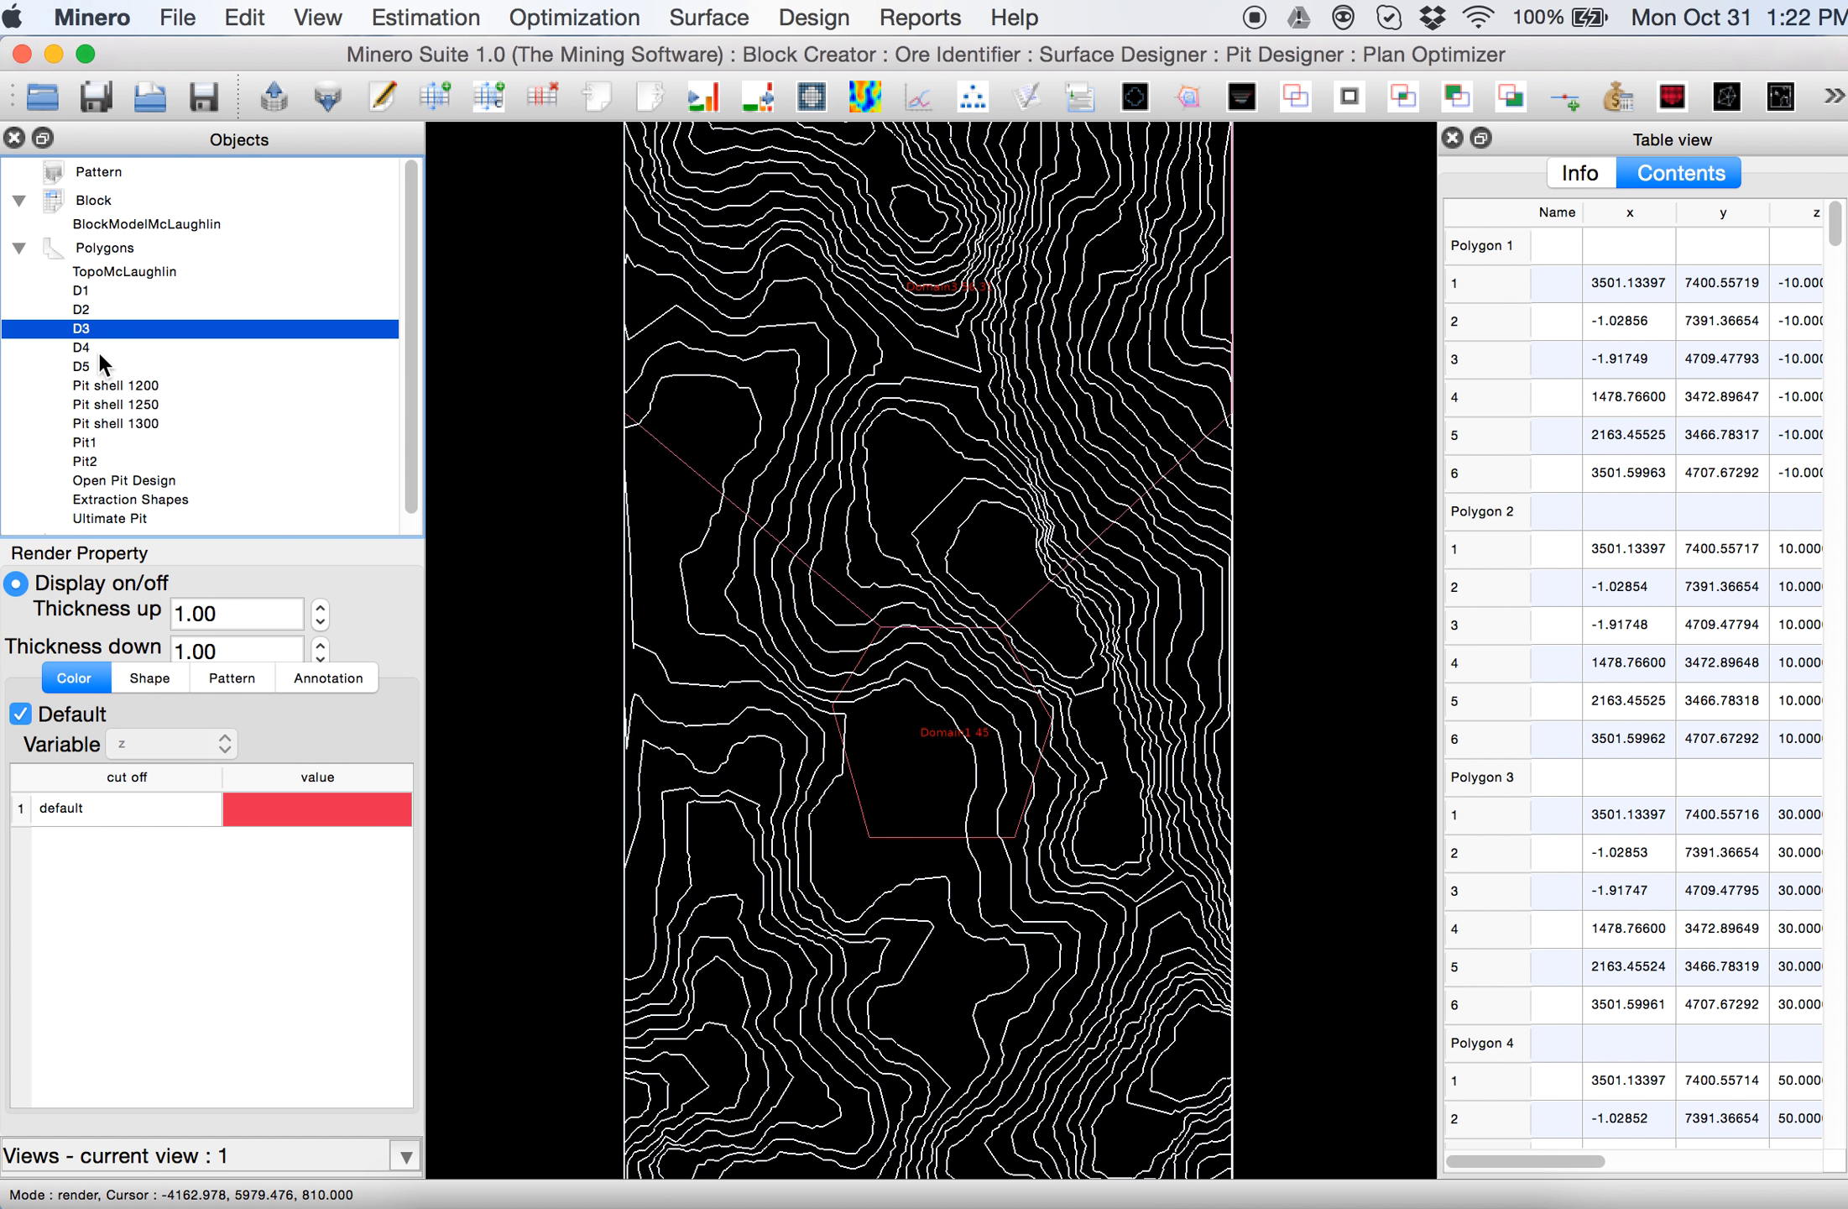
left_click(98, 309)
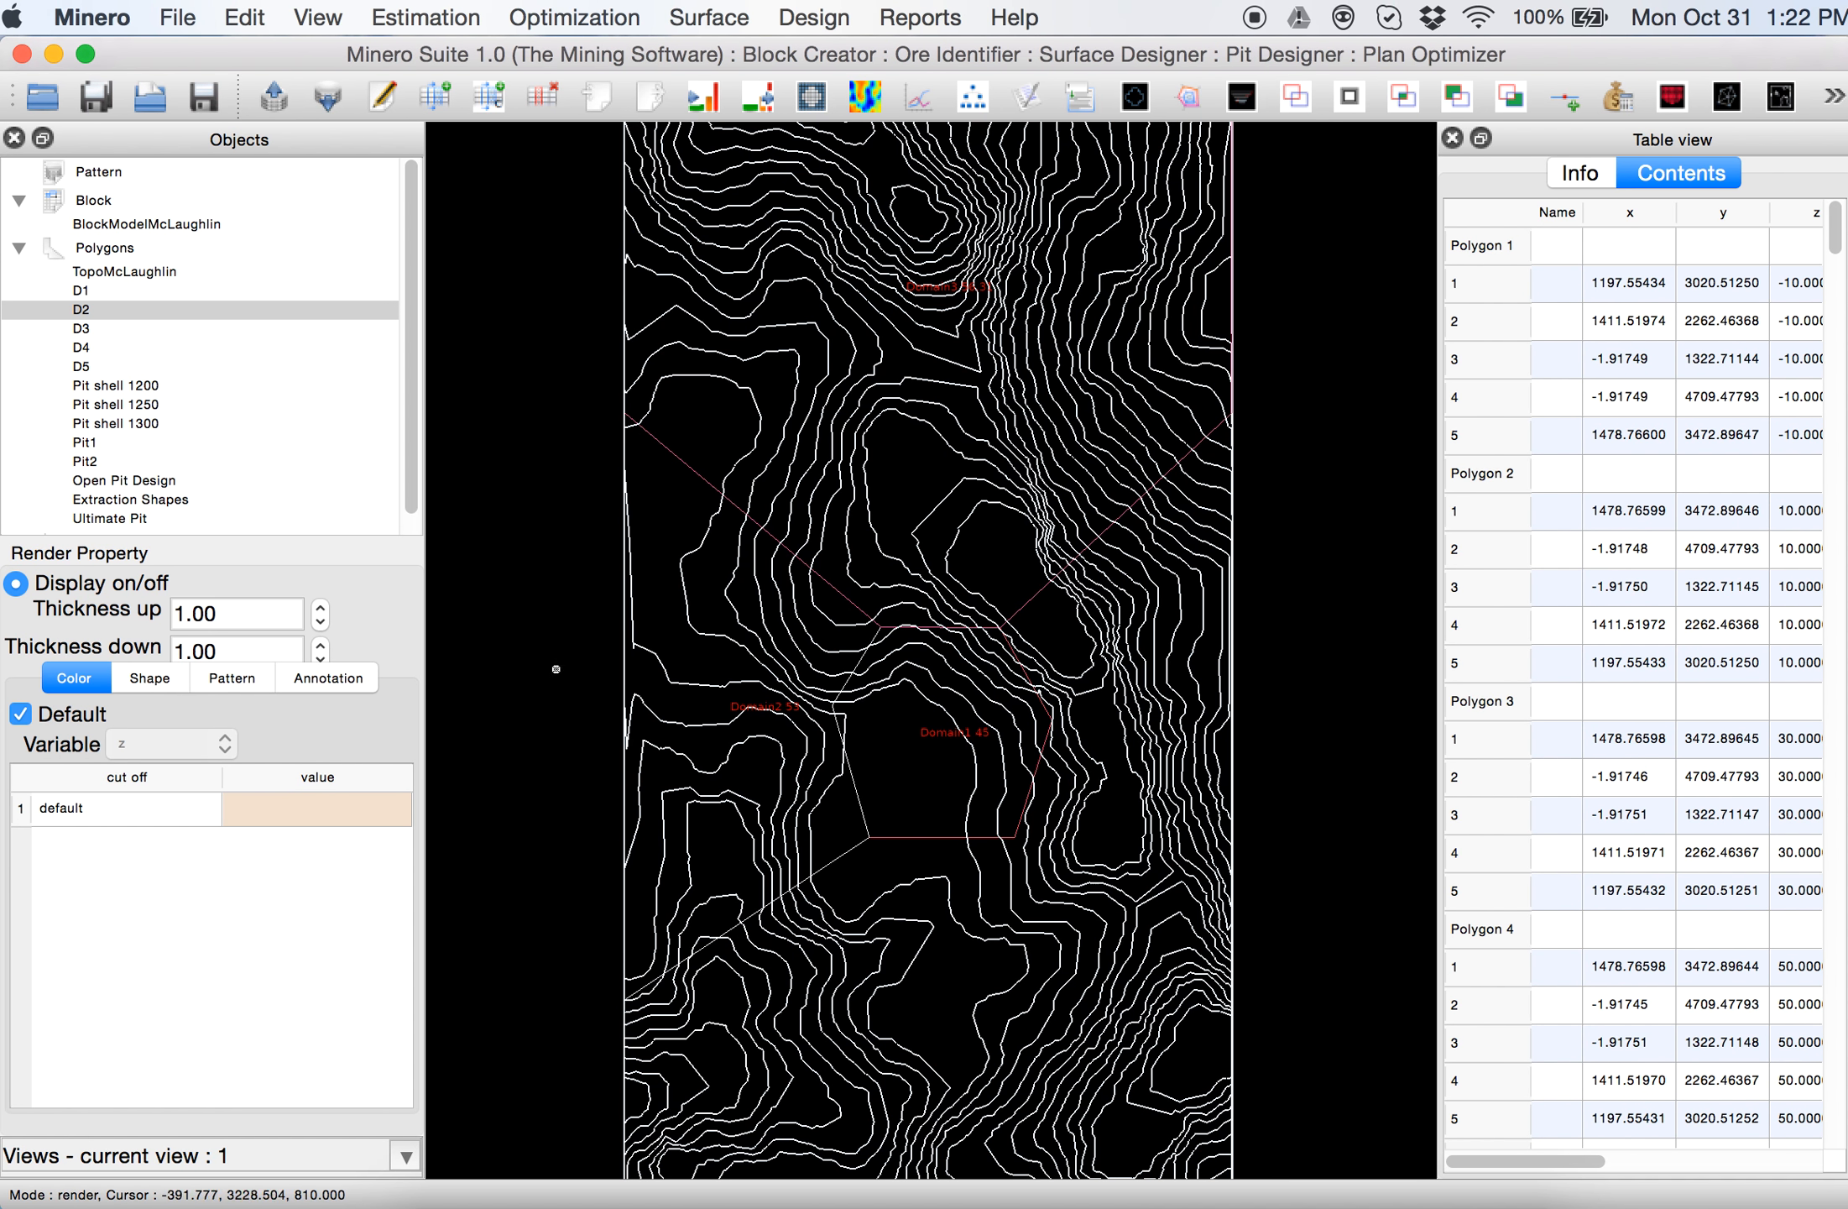
left_click(81, 328)
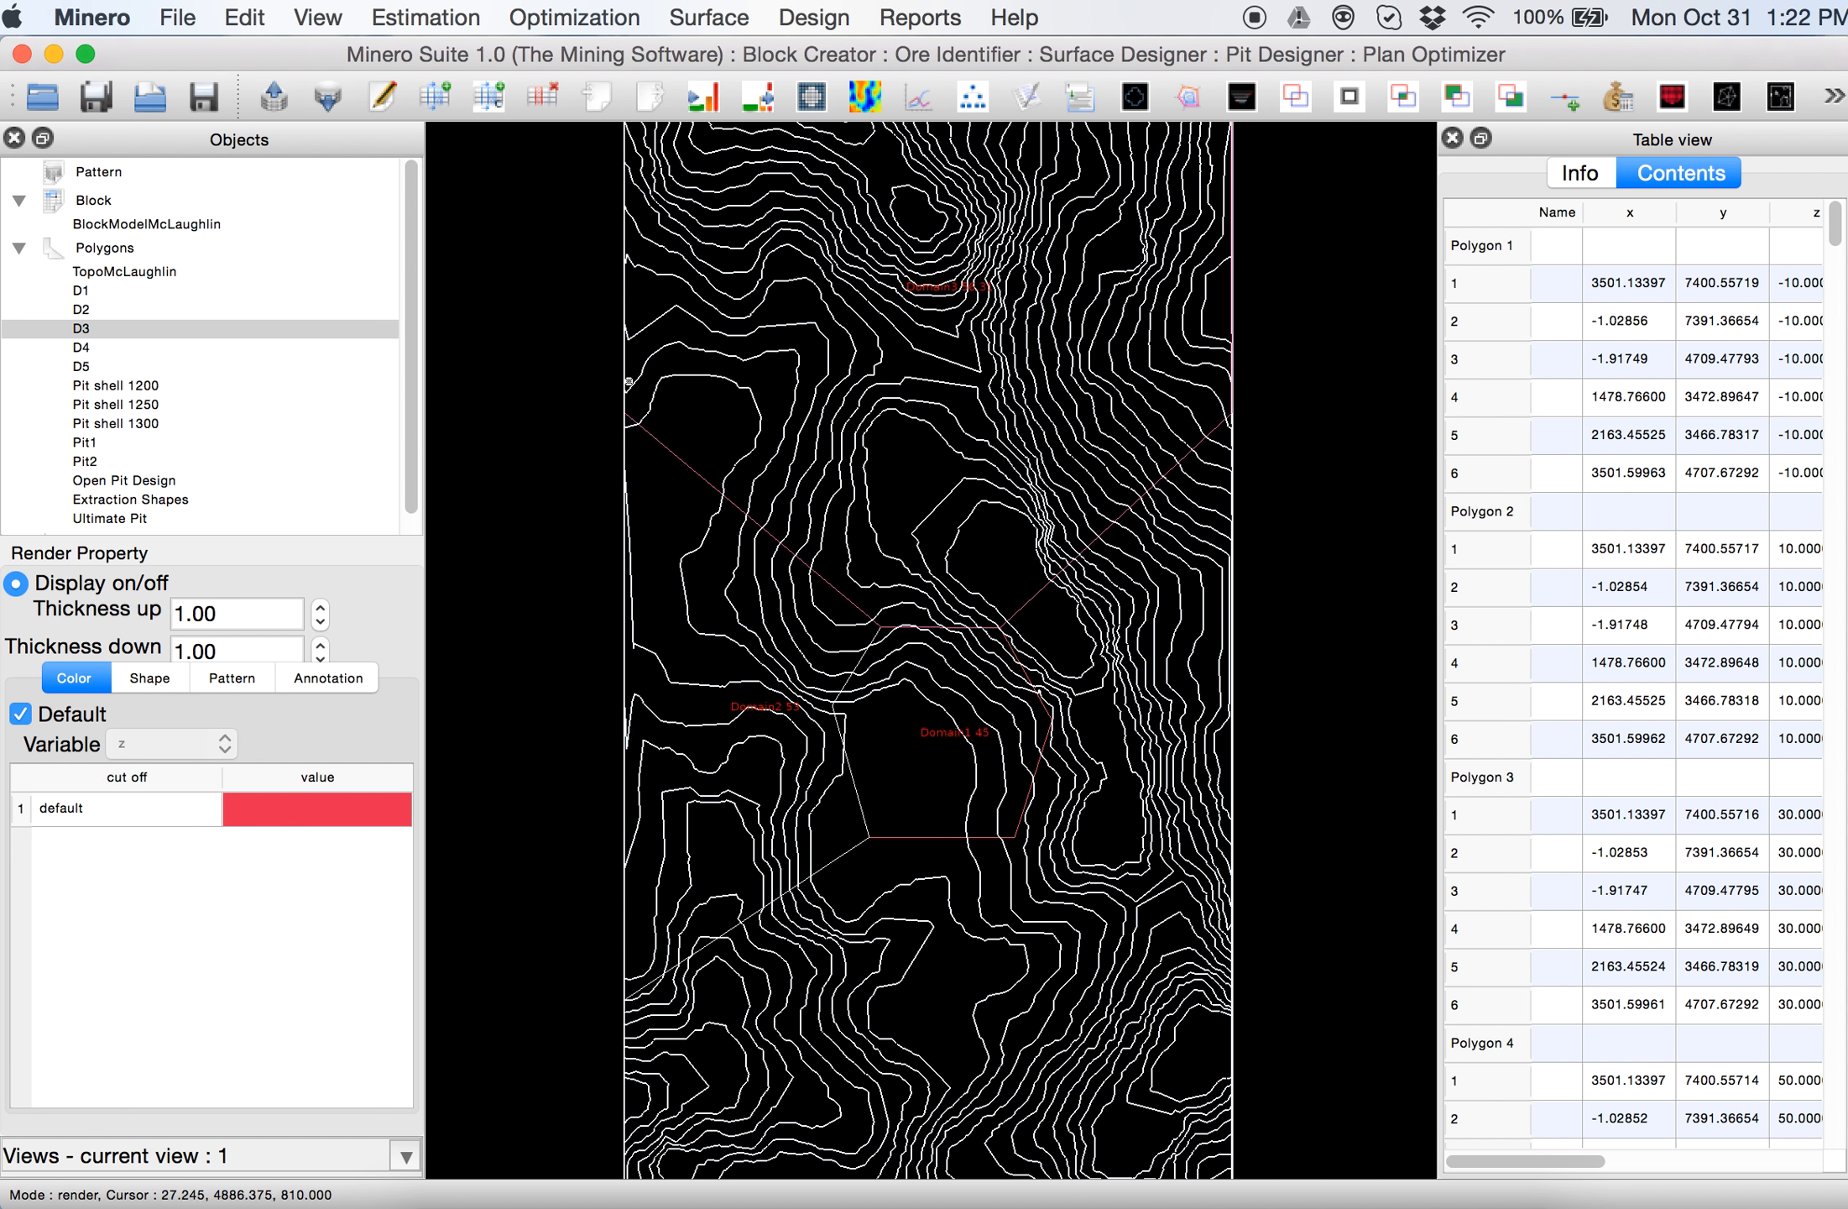
scroll(968, 296, "up", 2)
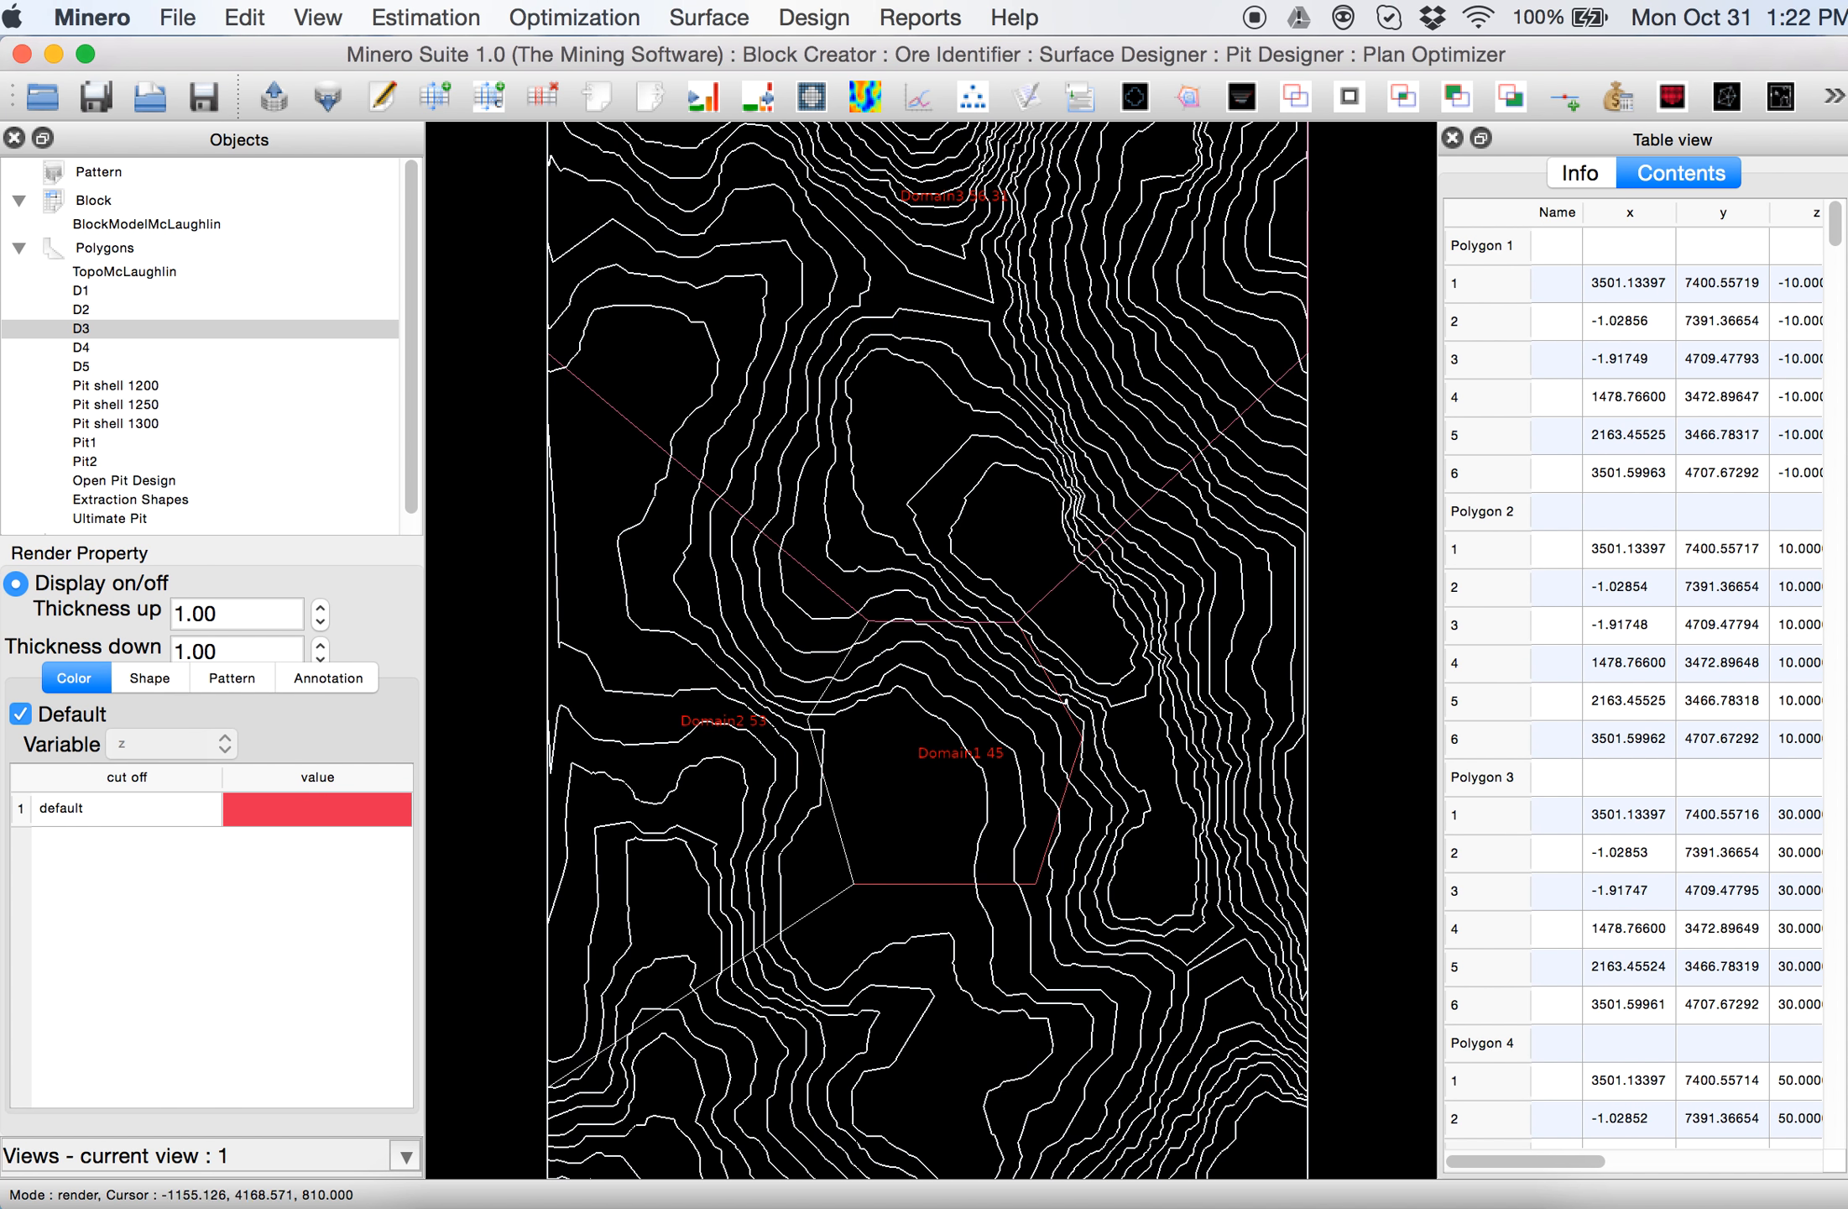
Display the D4 and D5 domain polygons so all five slope domains and their labels can be examined
left_click(102, 346)
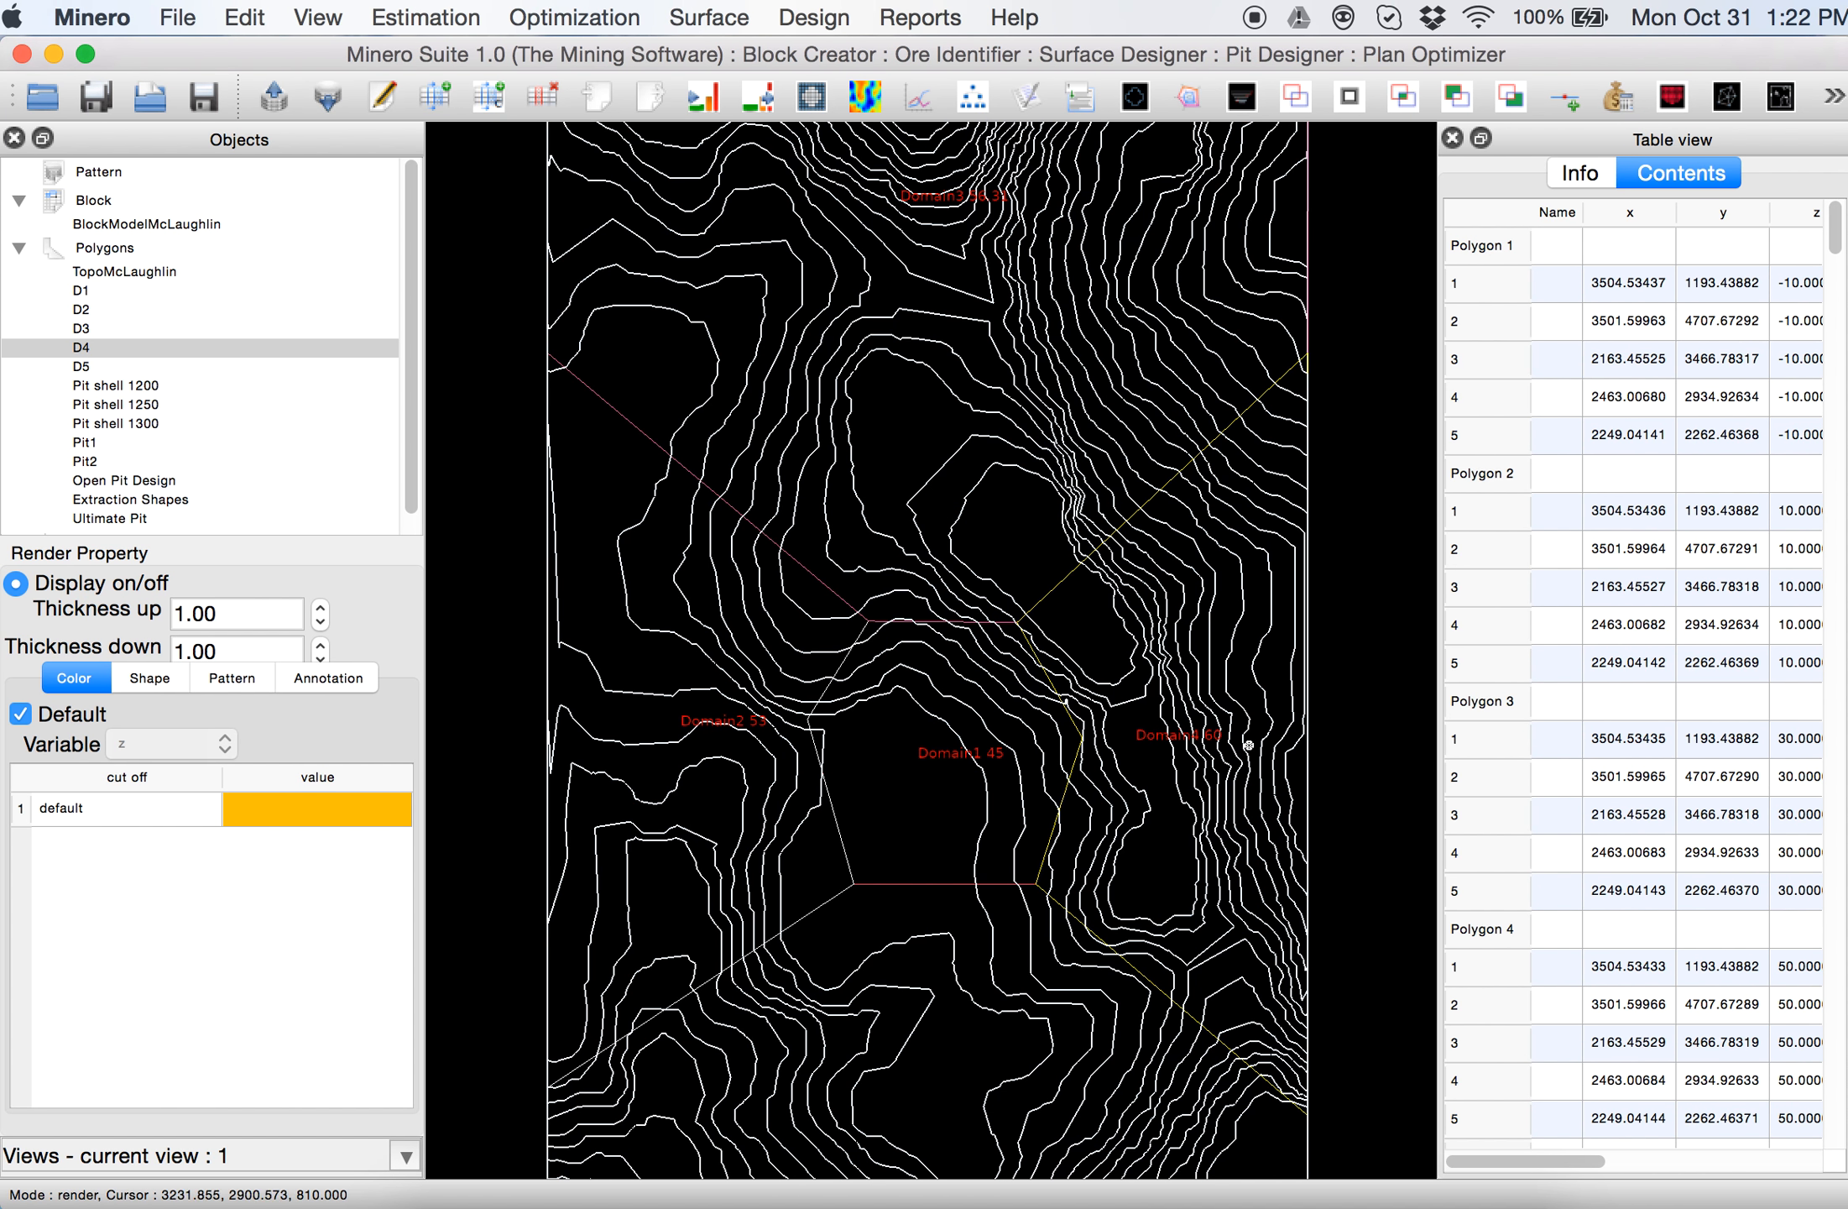
scroll(1234, 743, "up", 1)
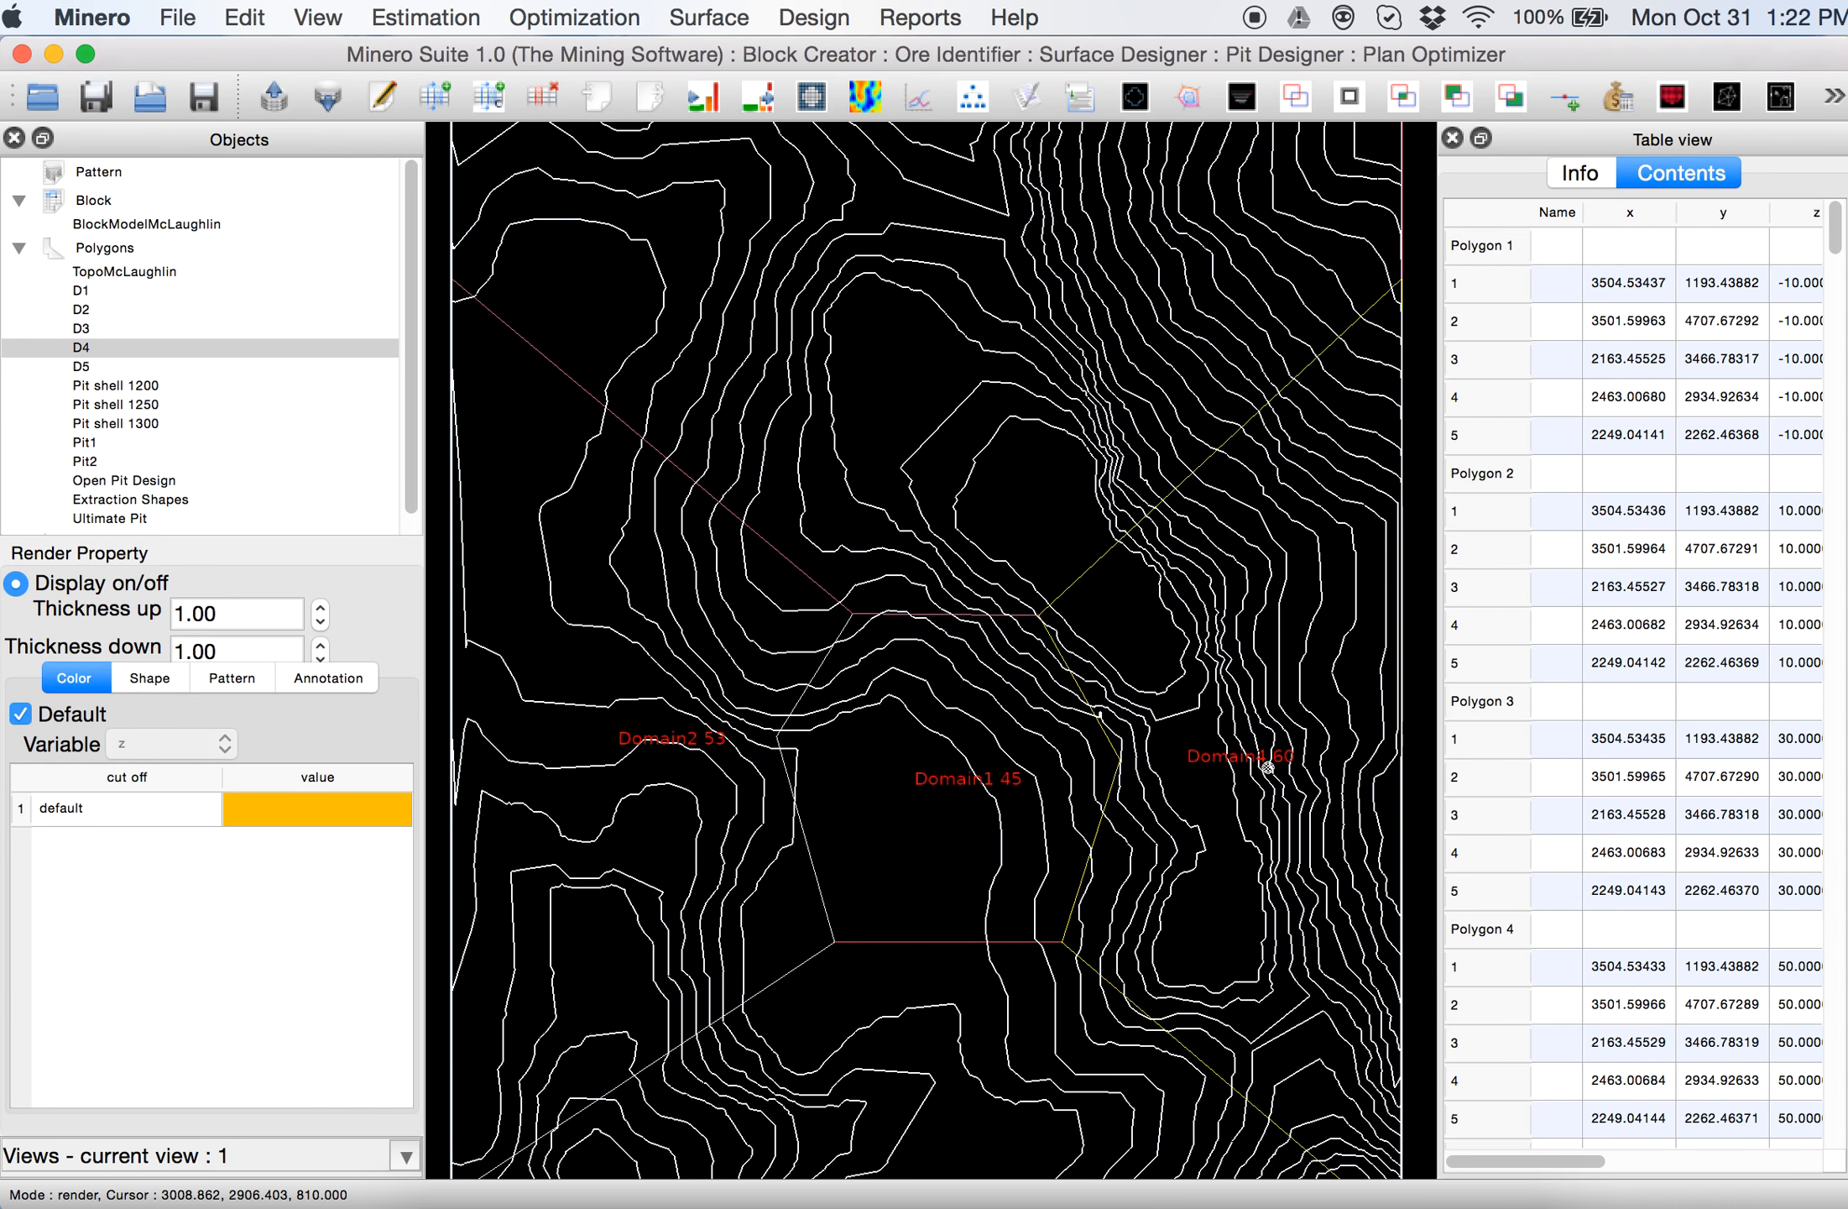
left_click_drag(1246, 837, 1252, 401)
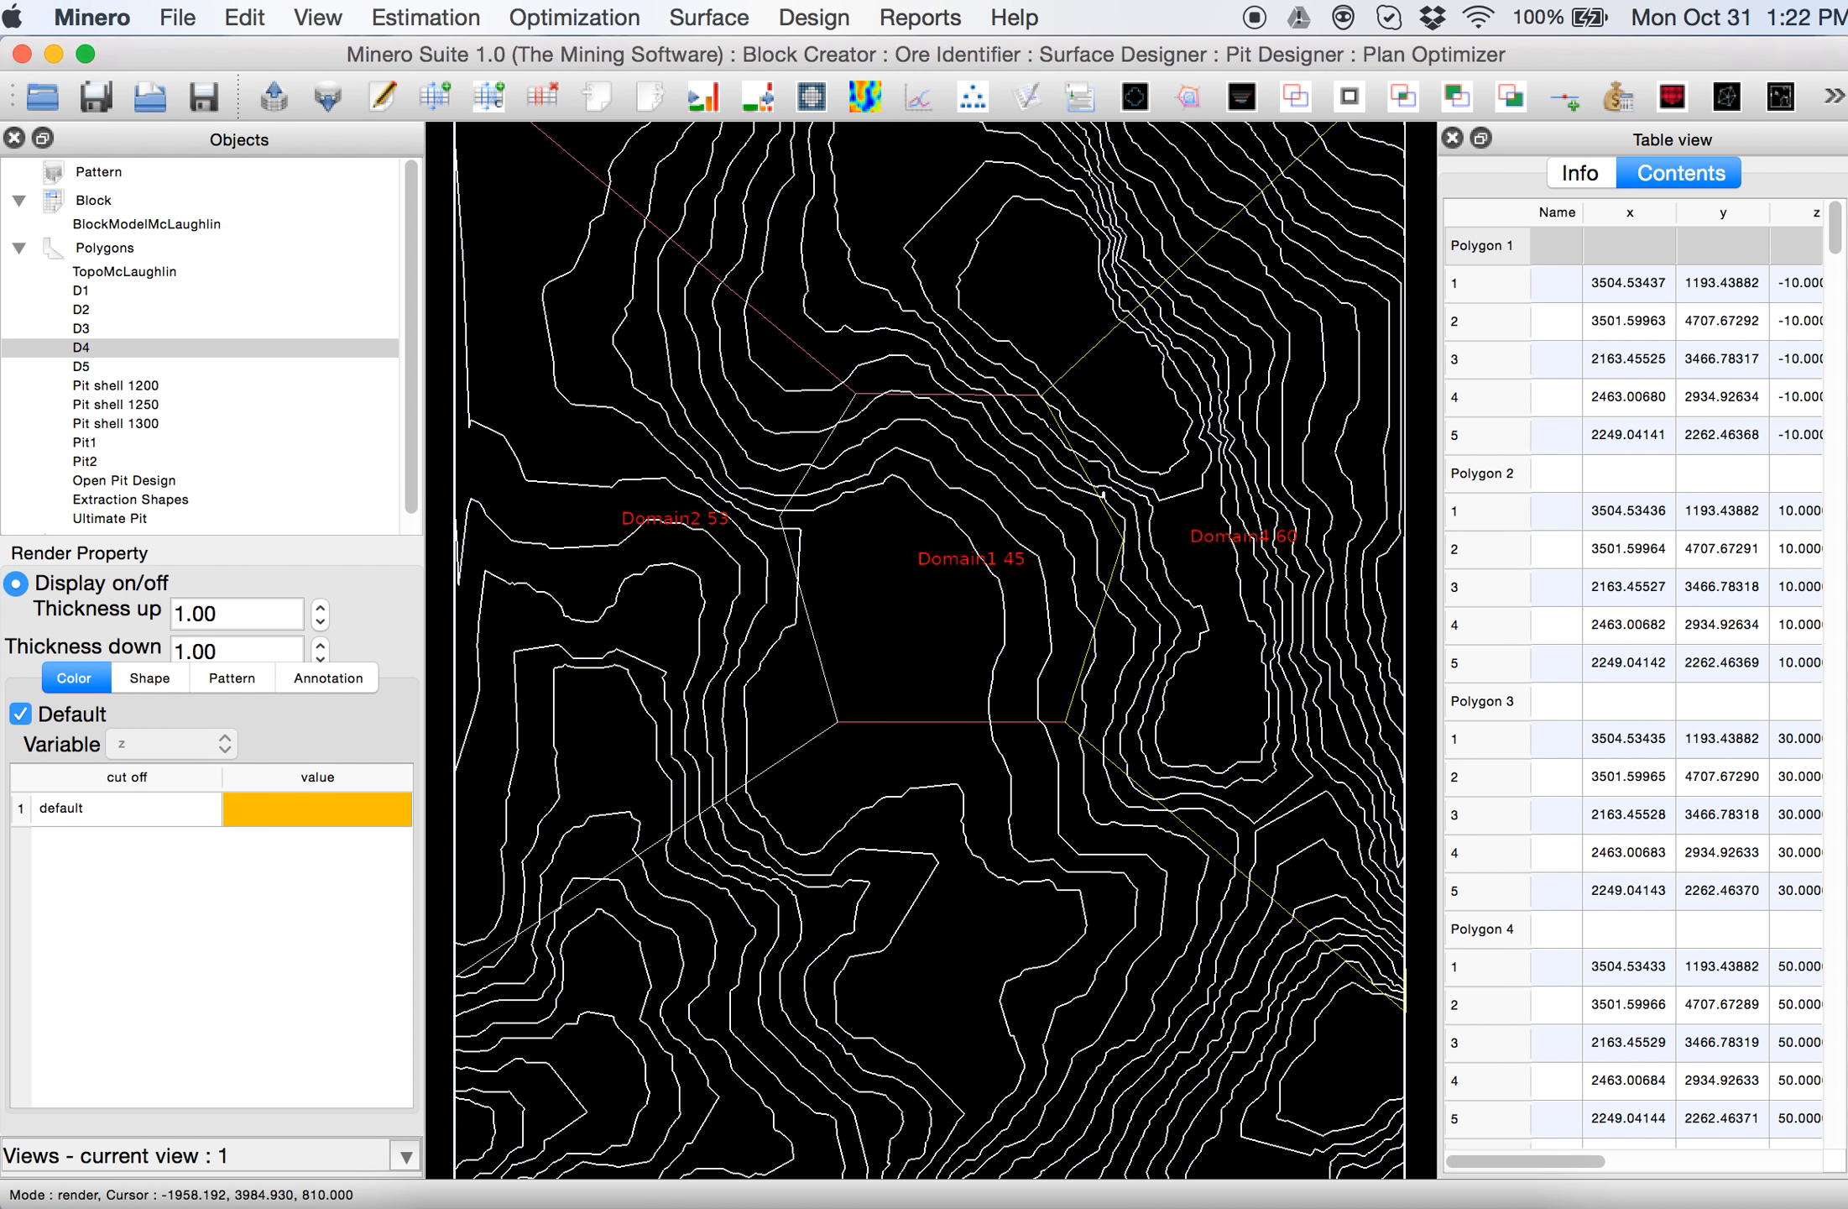
left_click(82, 367)
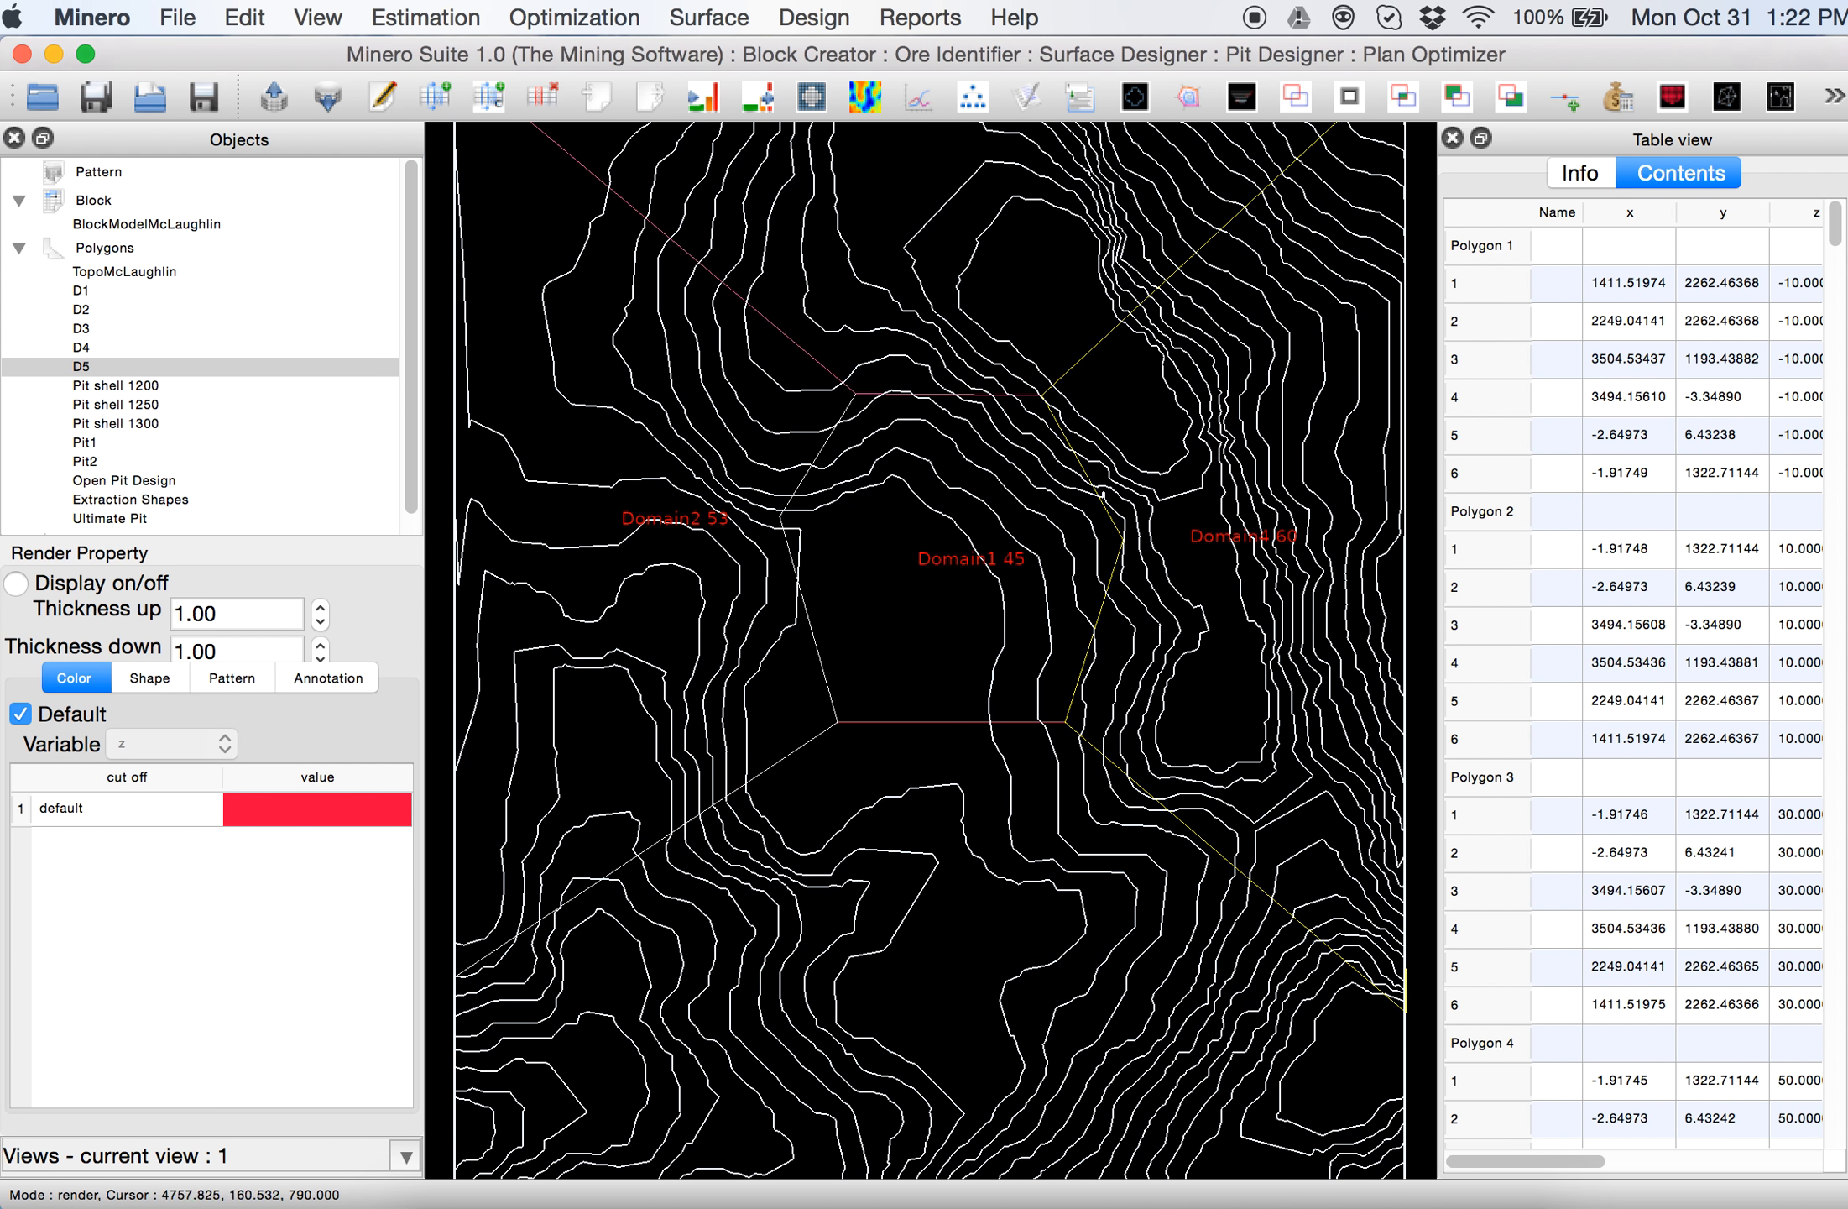
left_click(93, 582)
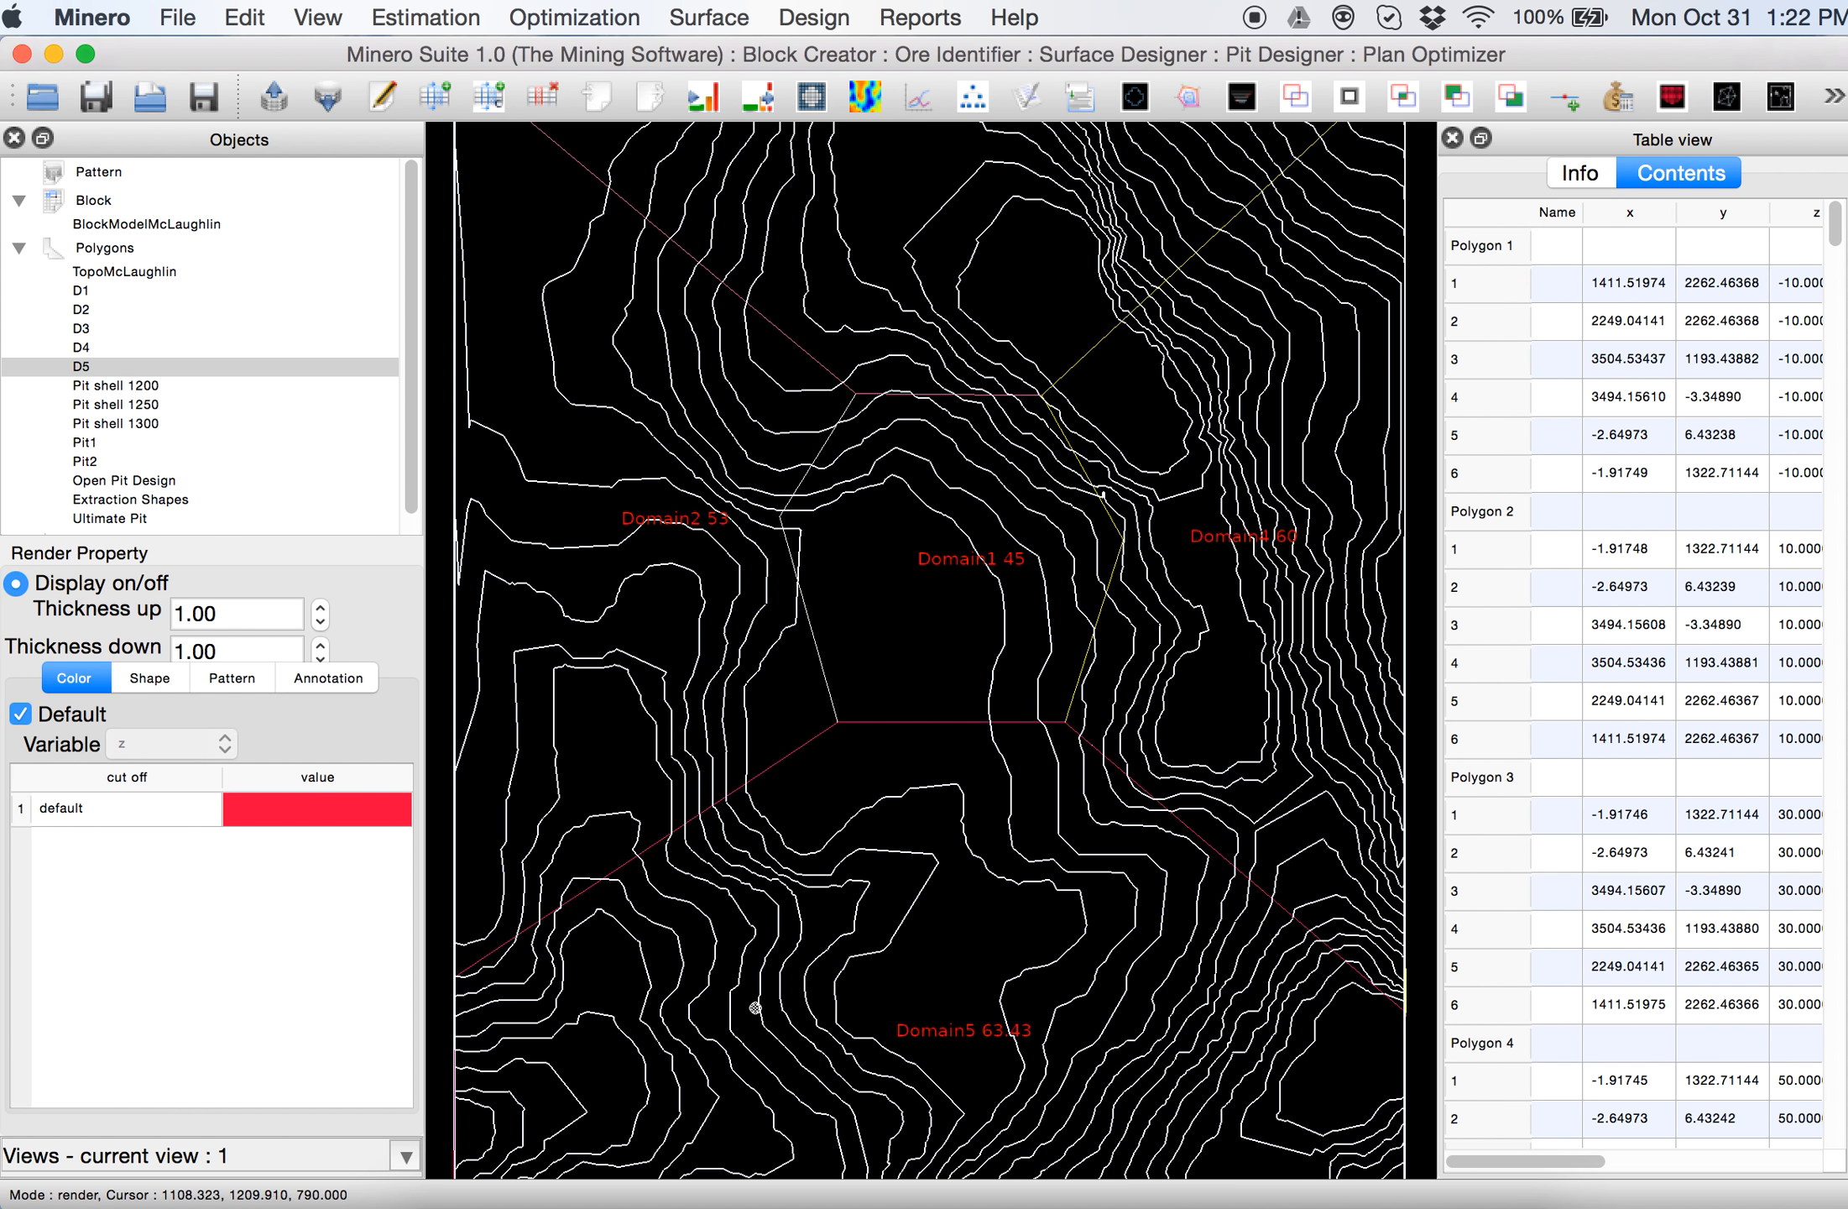
scroll(1101, 1048, "up", 1)
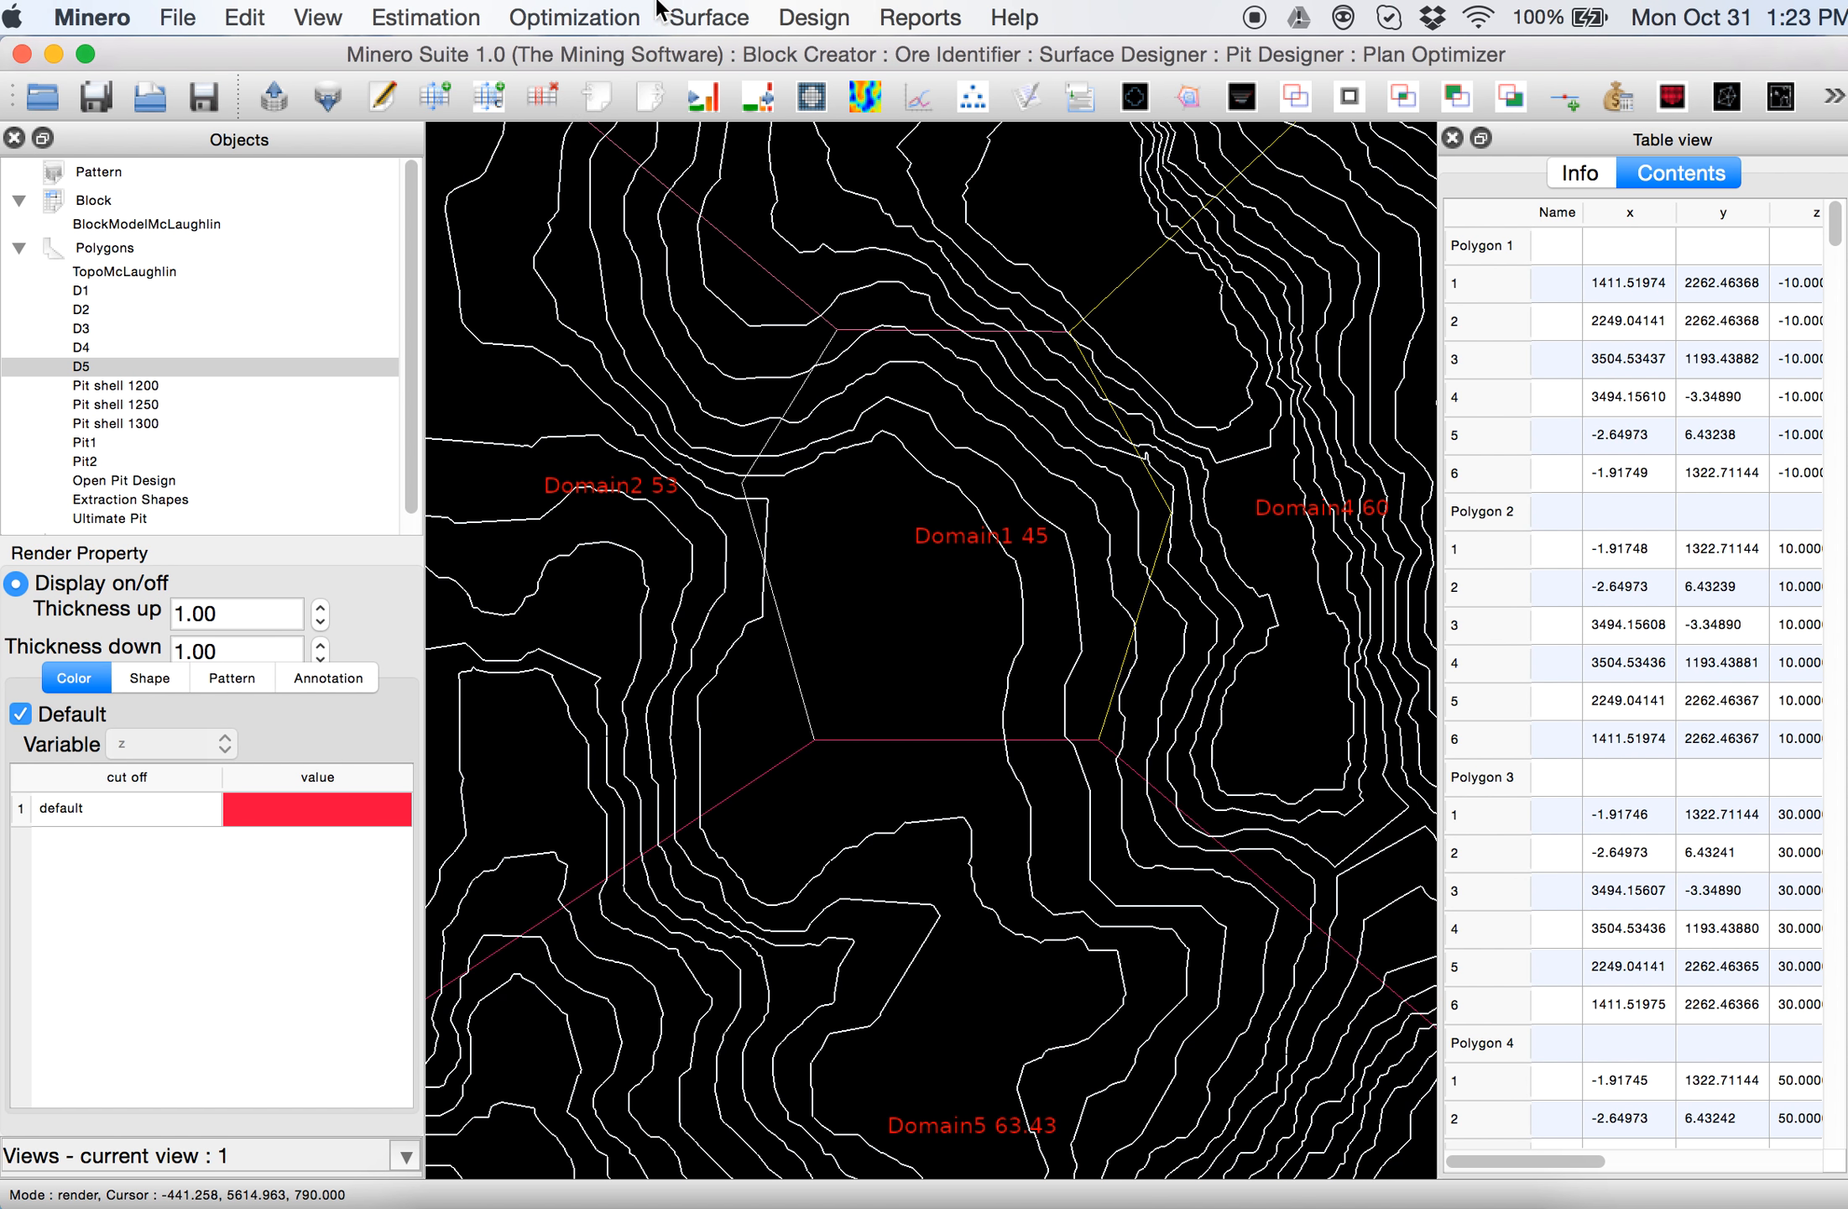
Start an Optimal pit run on BlockModelMcLaughlin using the Compute value config option and add Compute value 1.XML
left_click(579, 17)
left_click(593, 88)
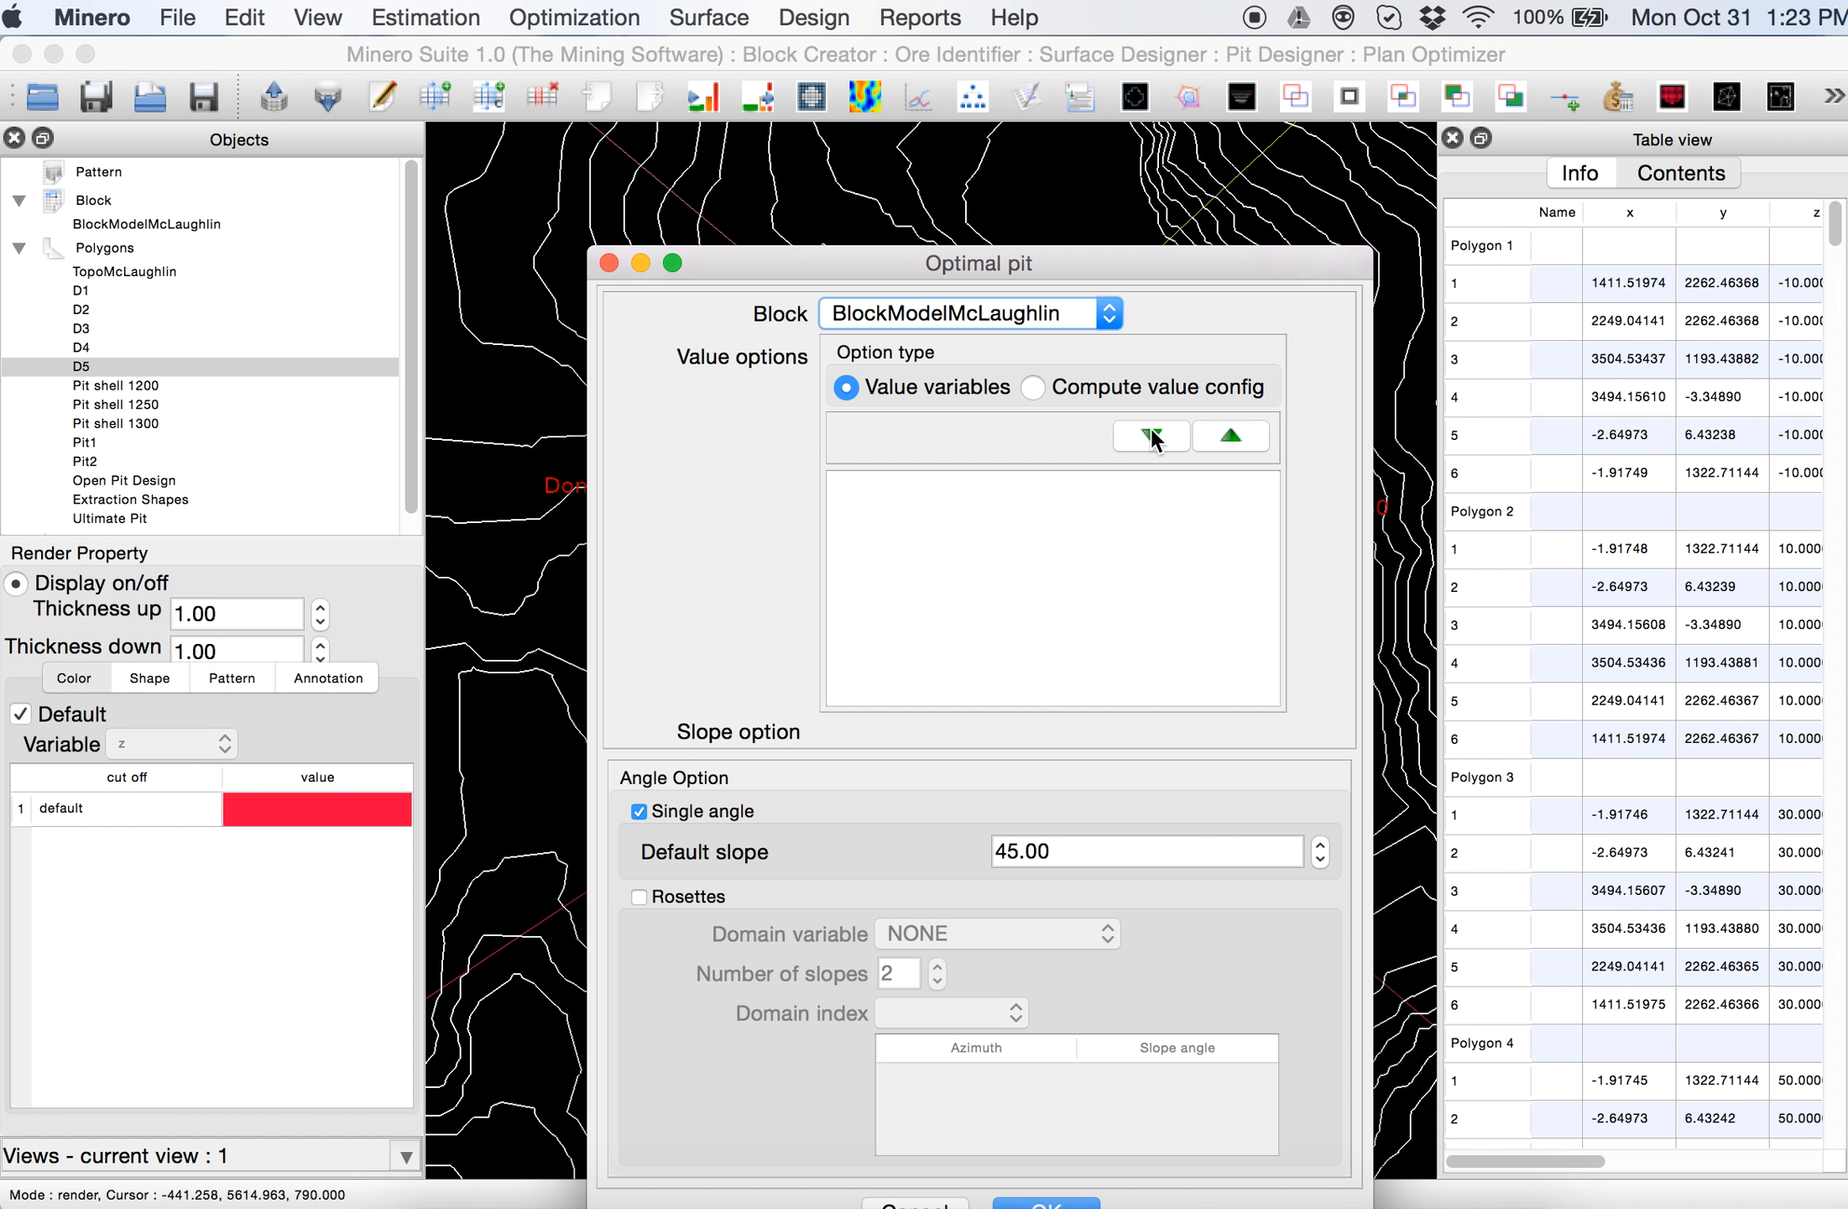
left_click(1100, 390)
left_click(1157, 430)
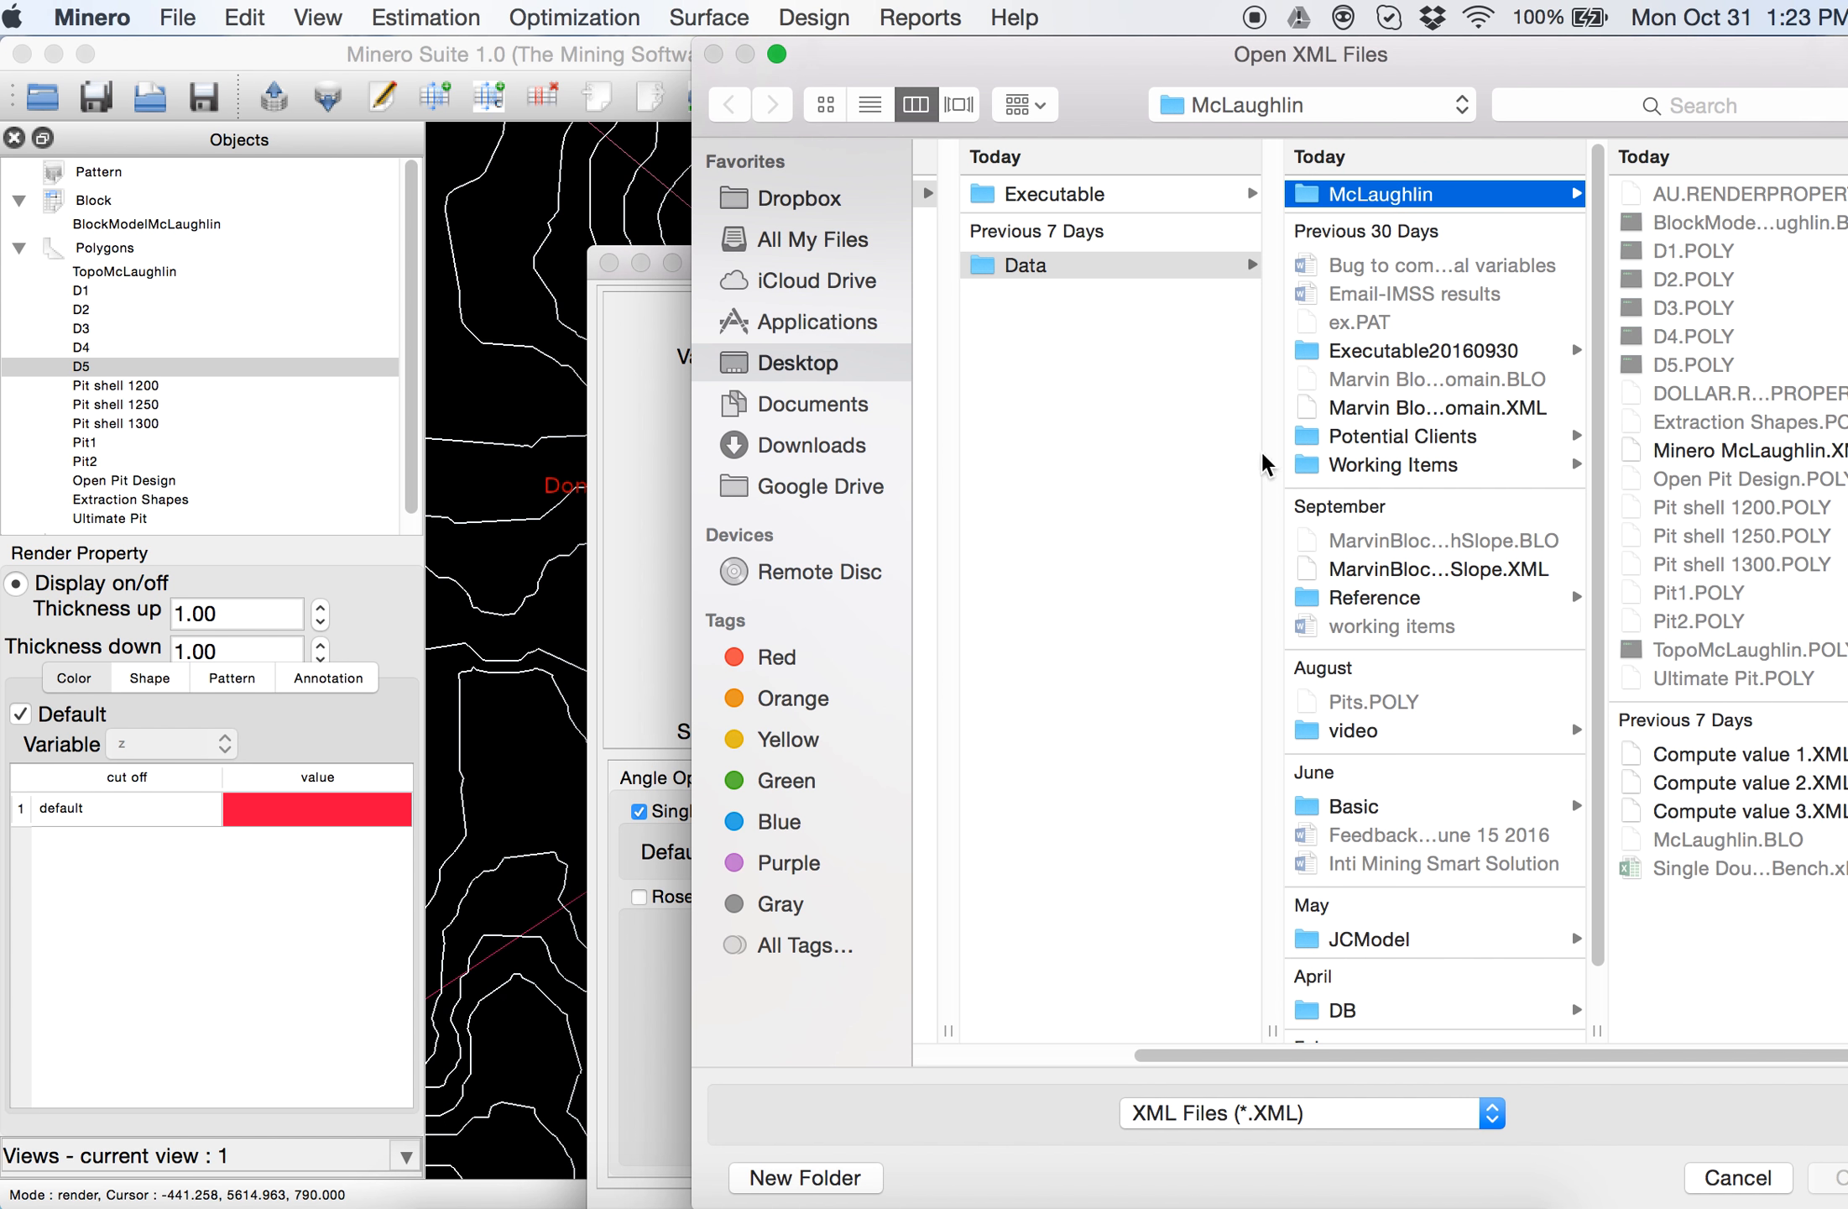
left_click(1717, 756)
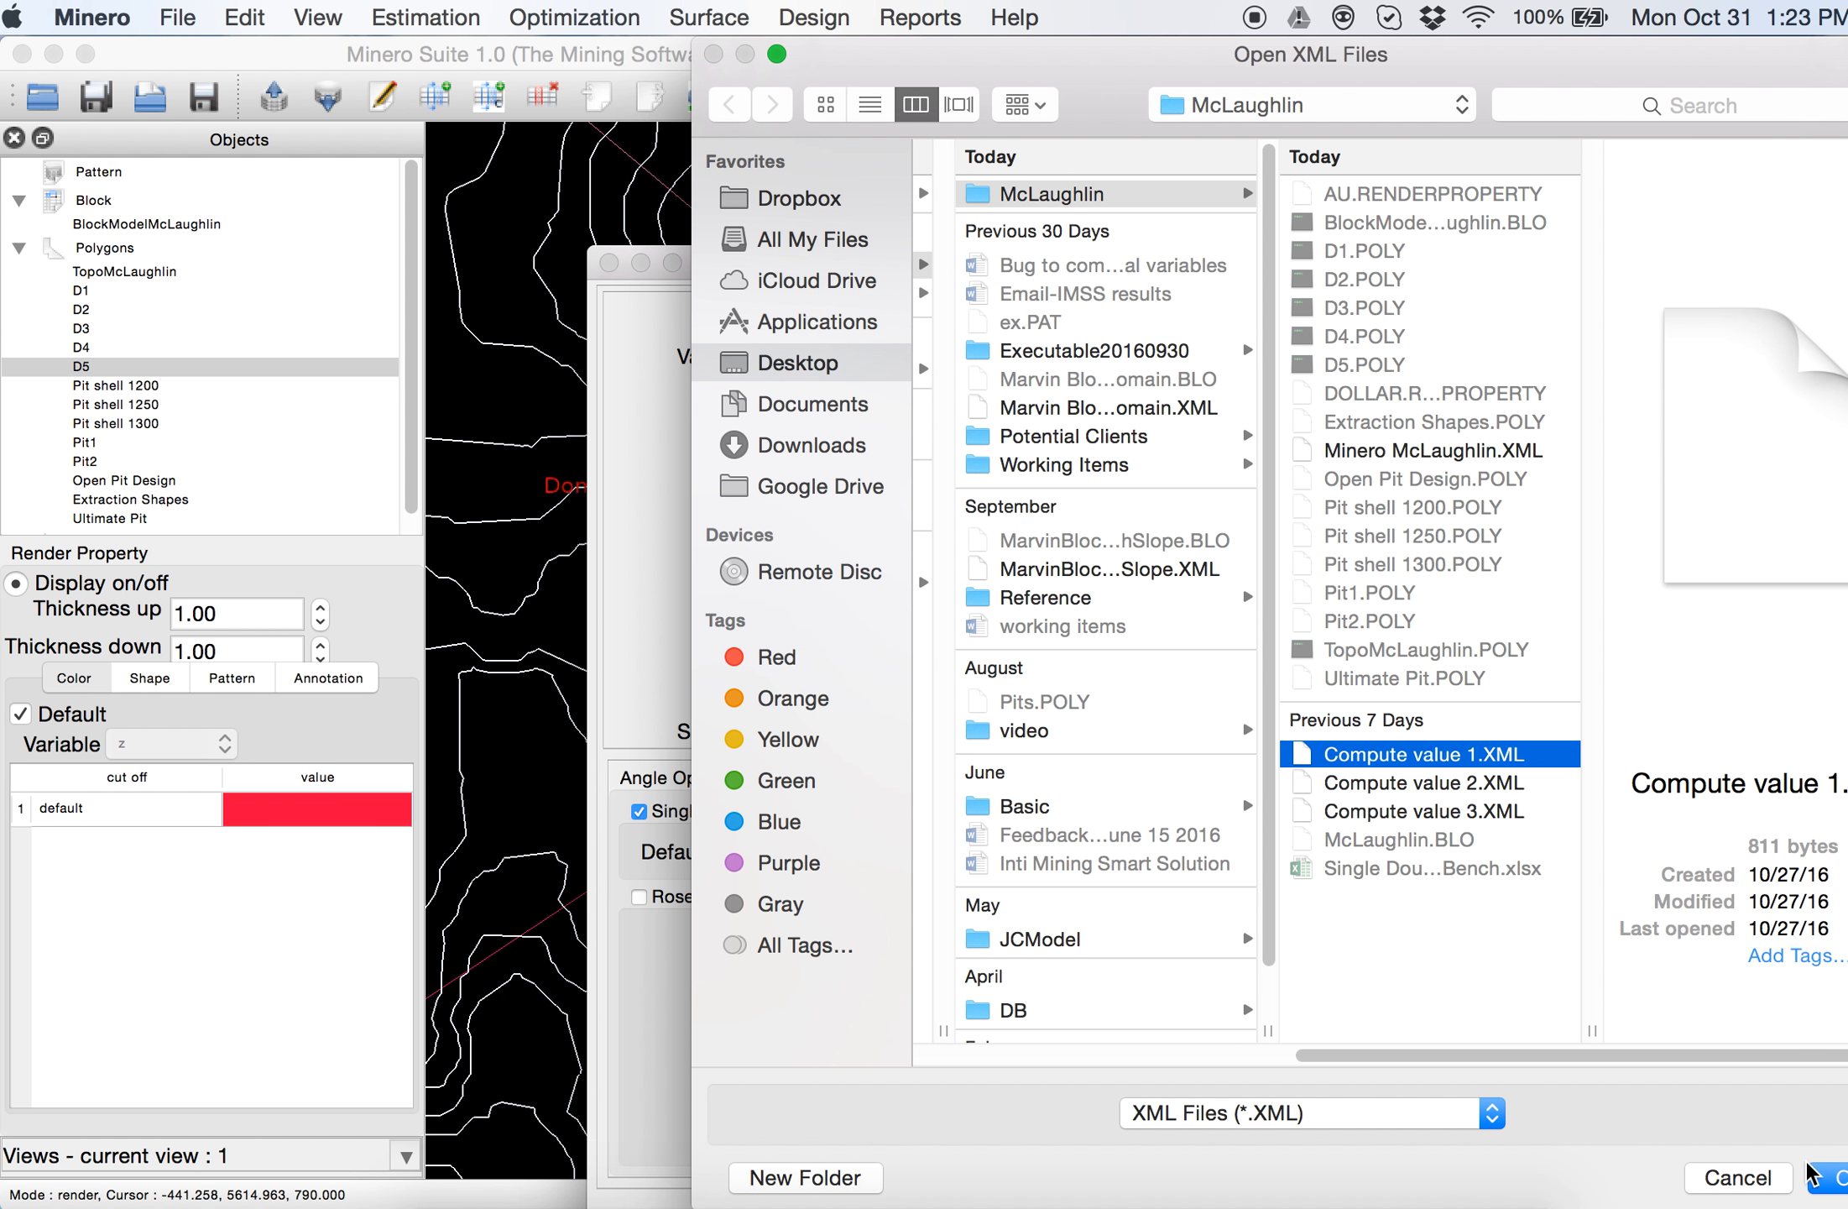
left_click(1834, 1177)
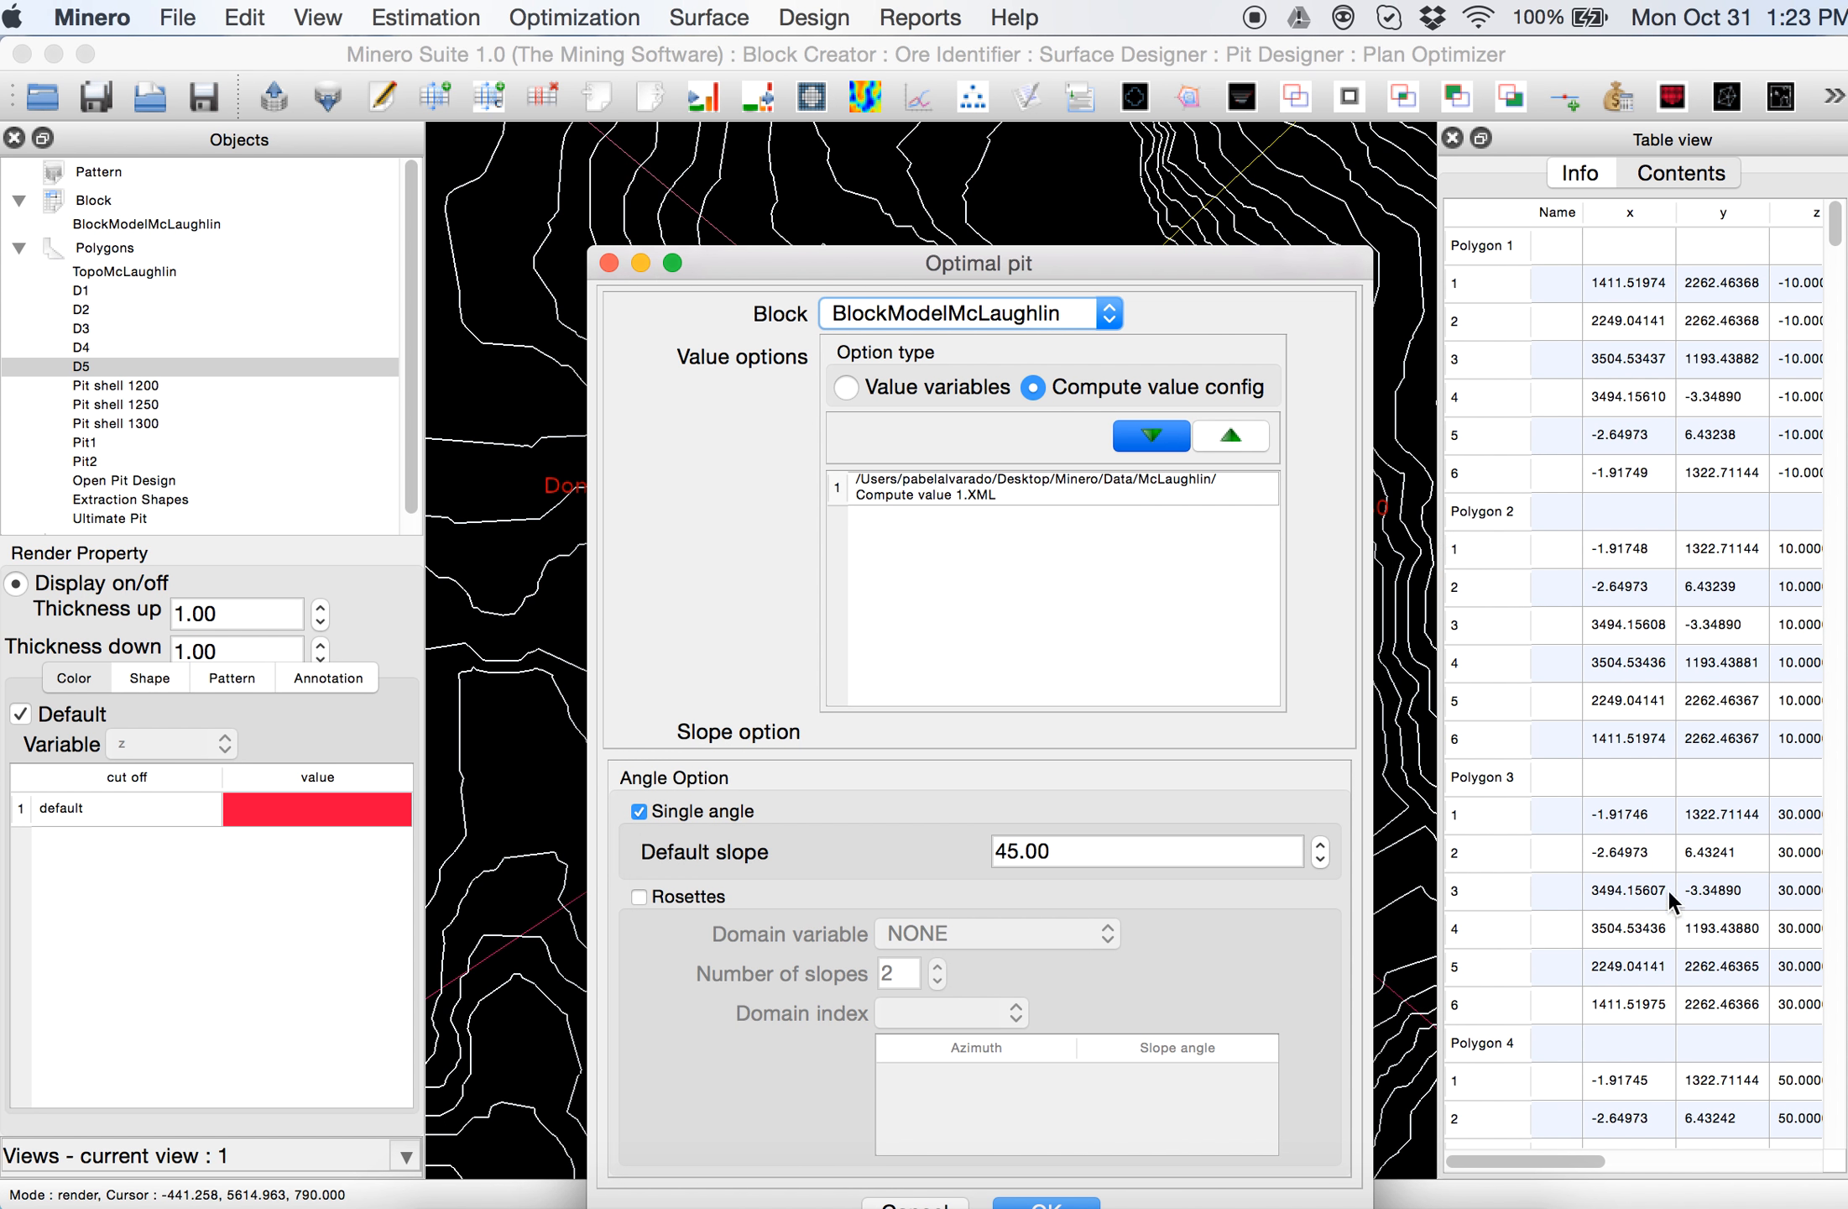
Add Compute value 2.XML and Compute value 3.XML to the optimal pit's value configurations and reposition the dialog to show all its settings
left_click(1165, 441)
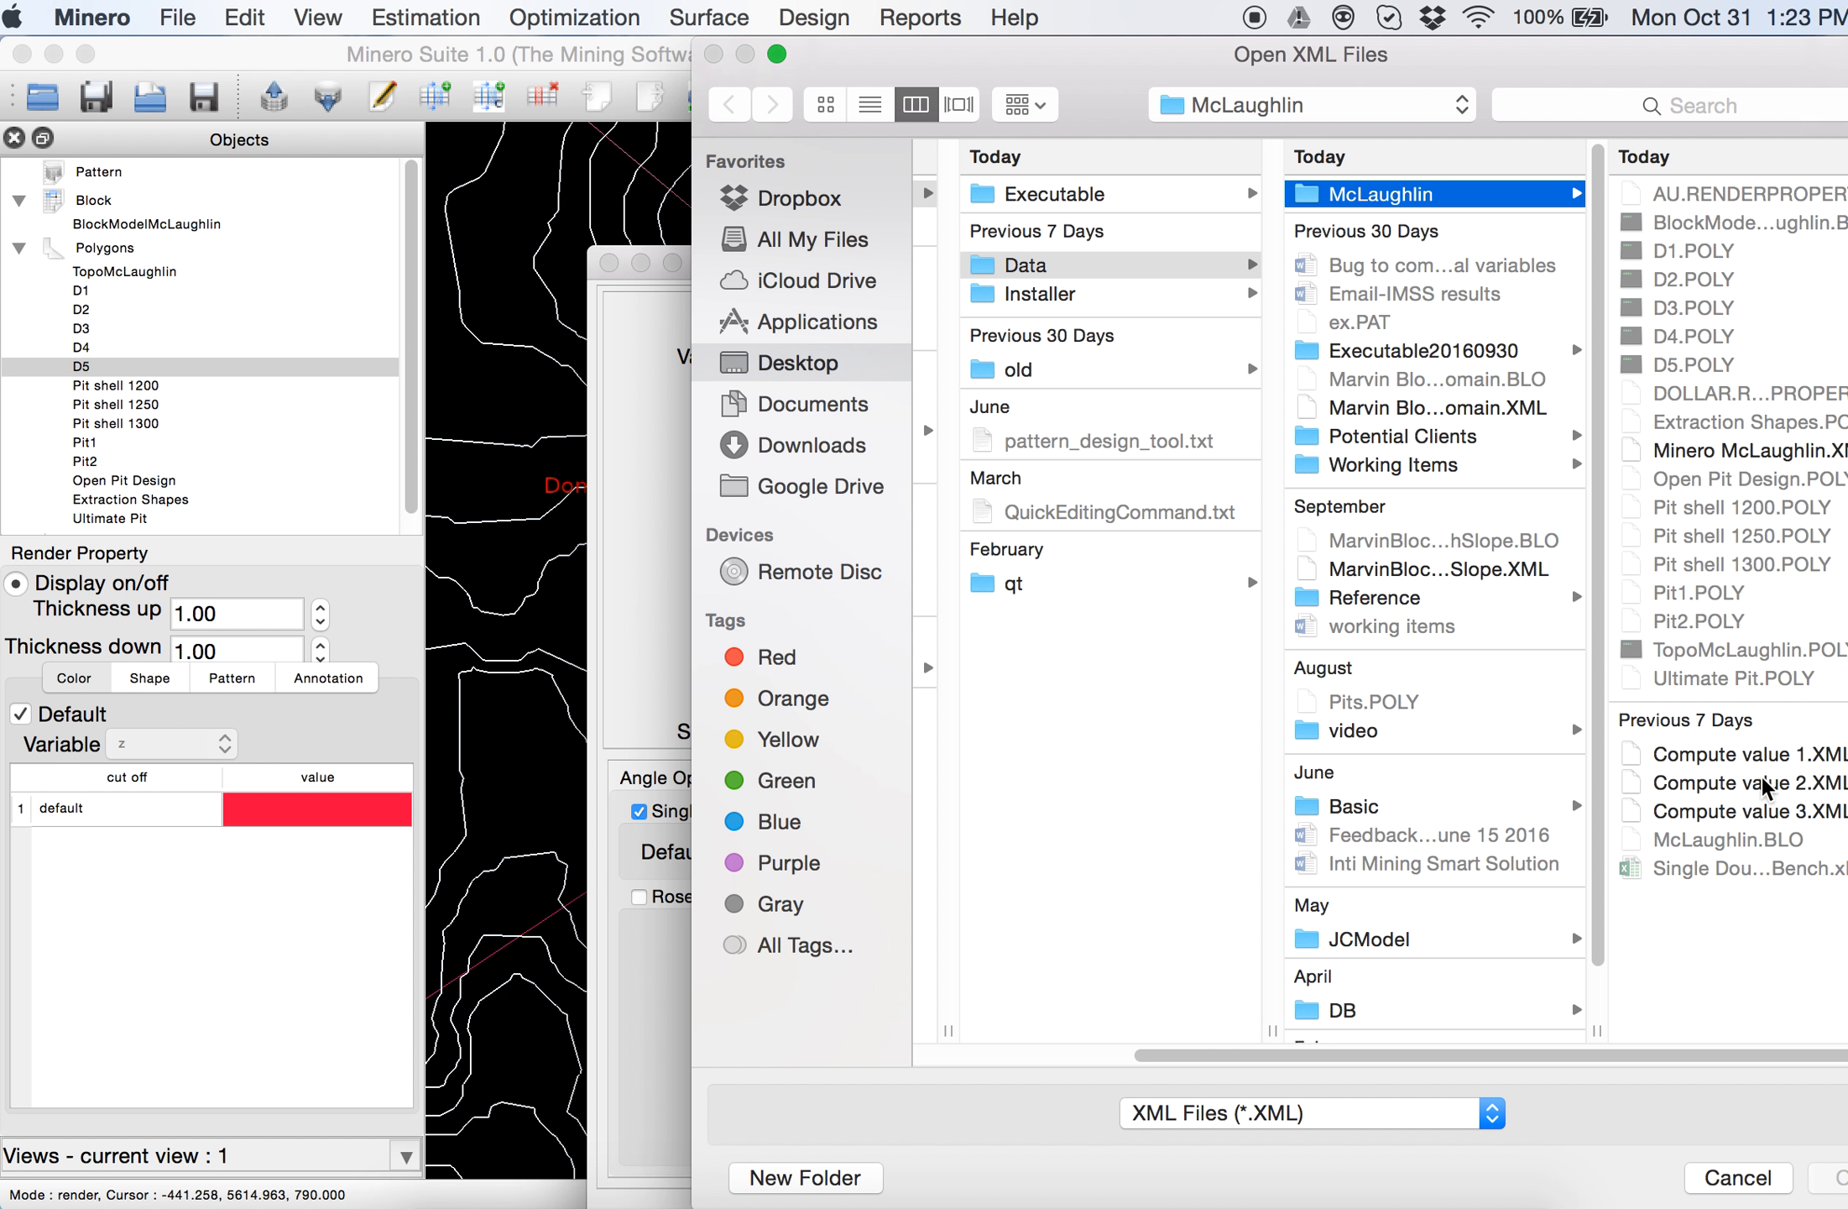
left_click(1568, 786)
left_click(1832, 1175)
left_click(1775, 810)
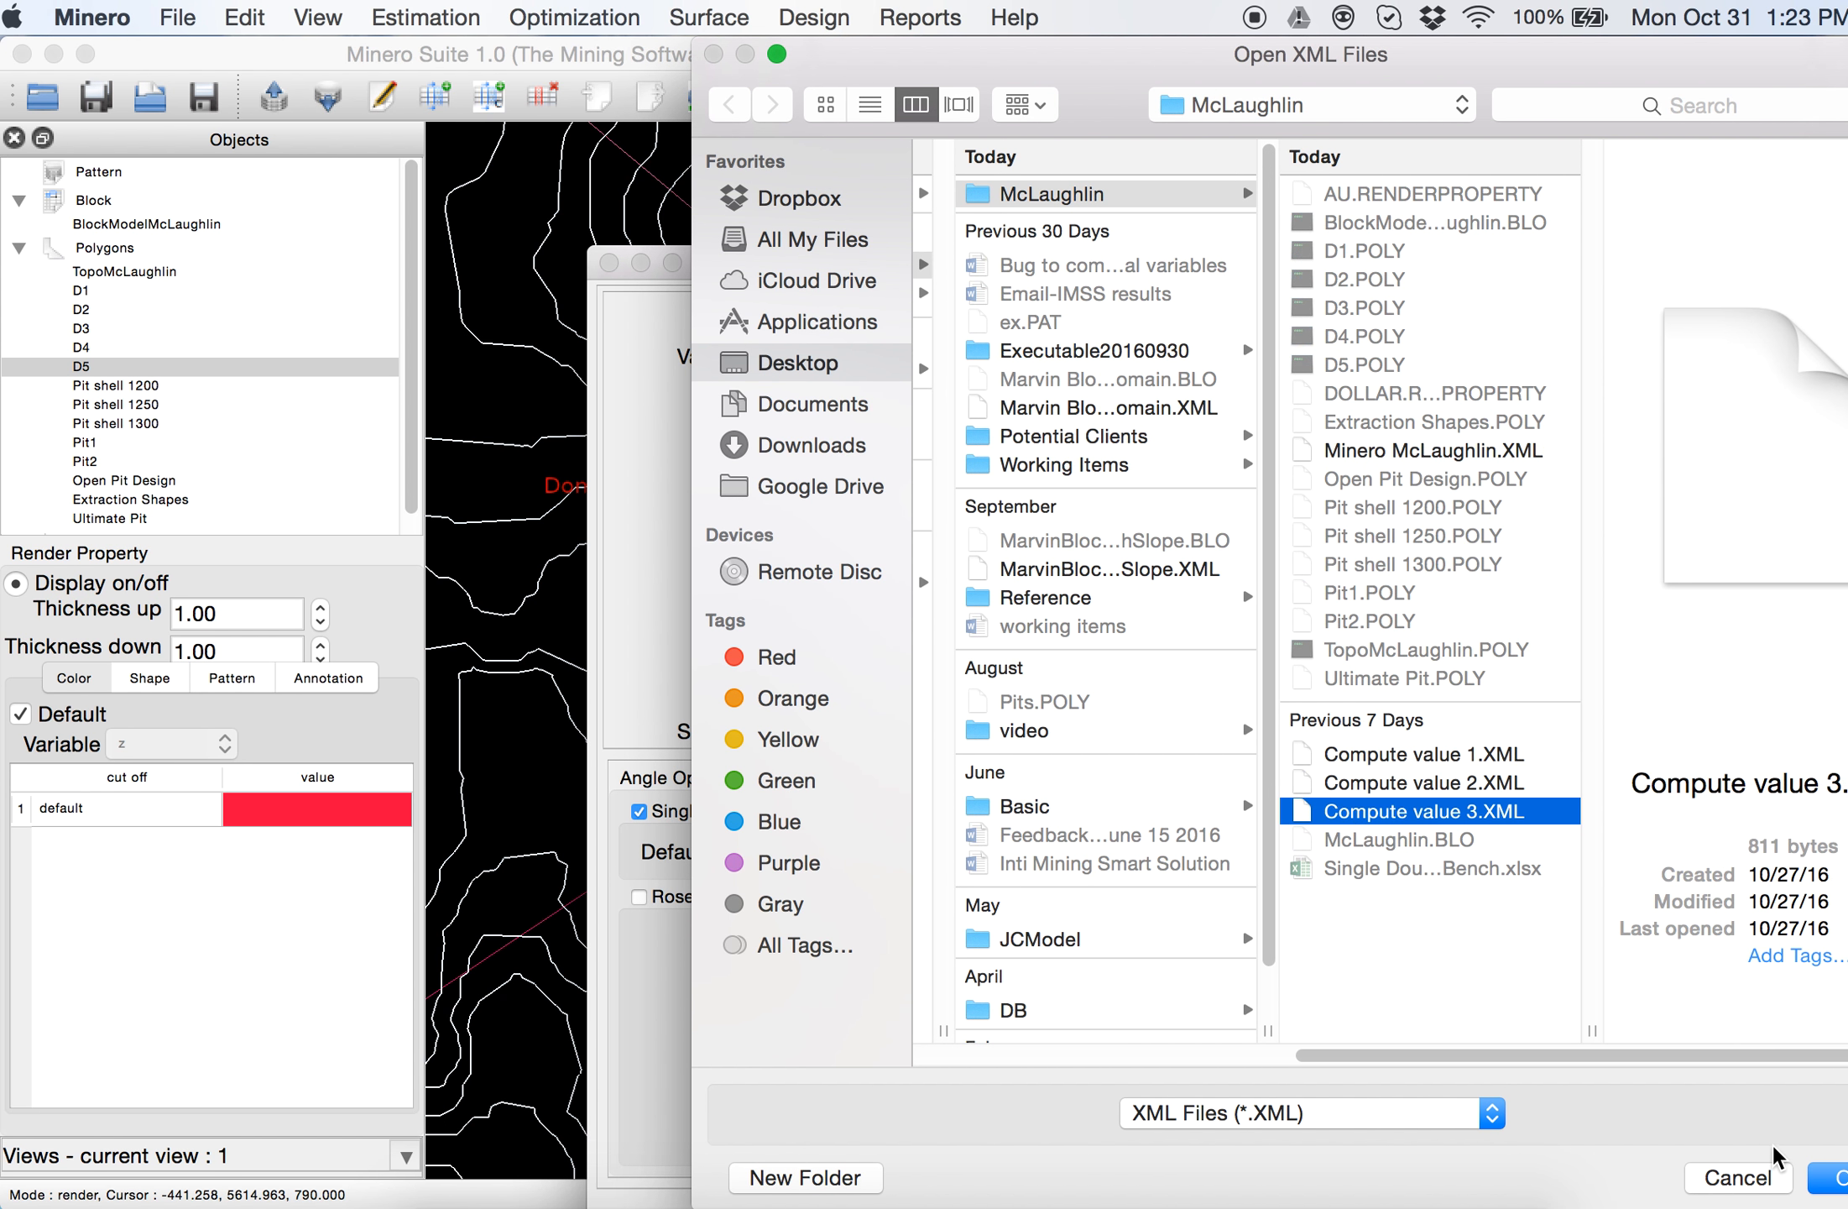
left_click(1832, 1177)
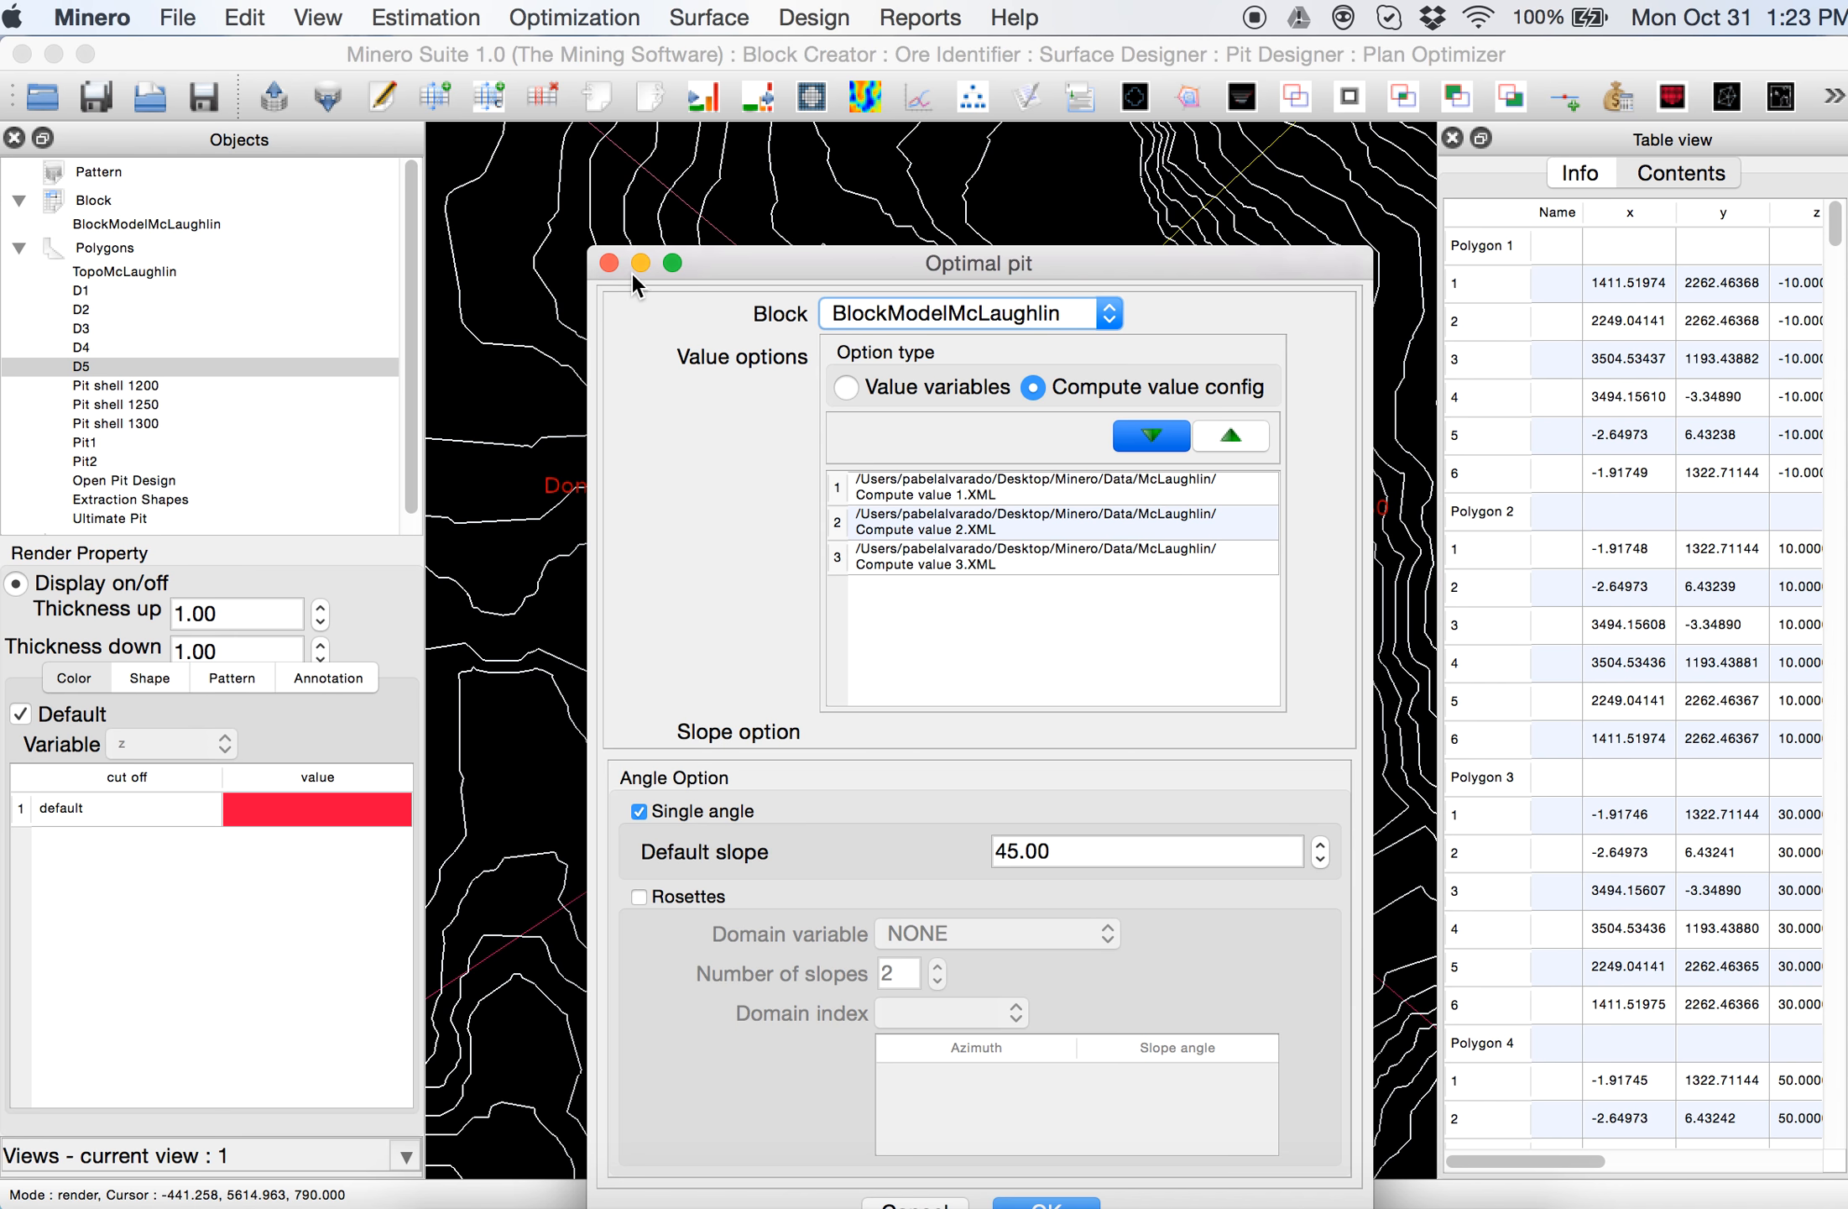
left_click_drag(794, 267, 442, 133)
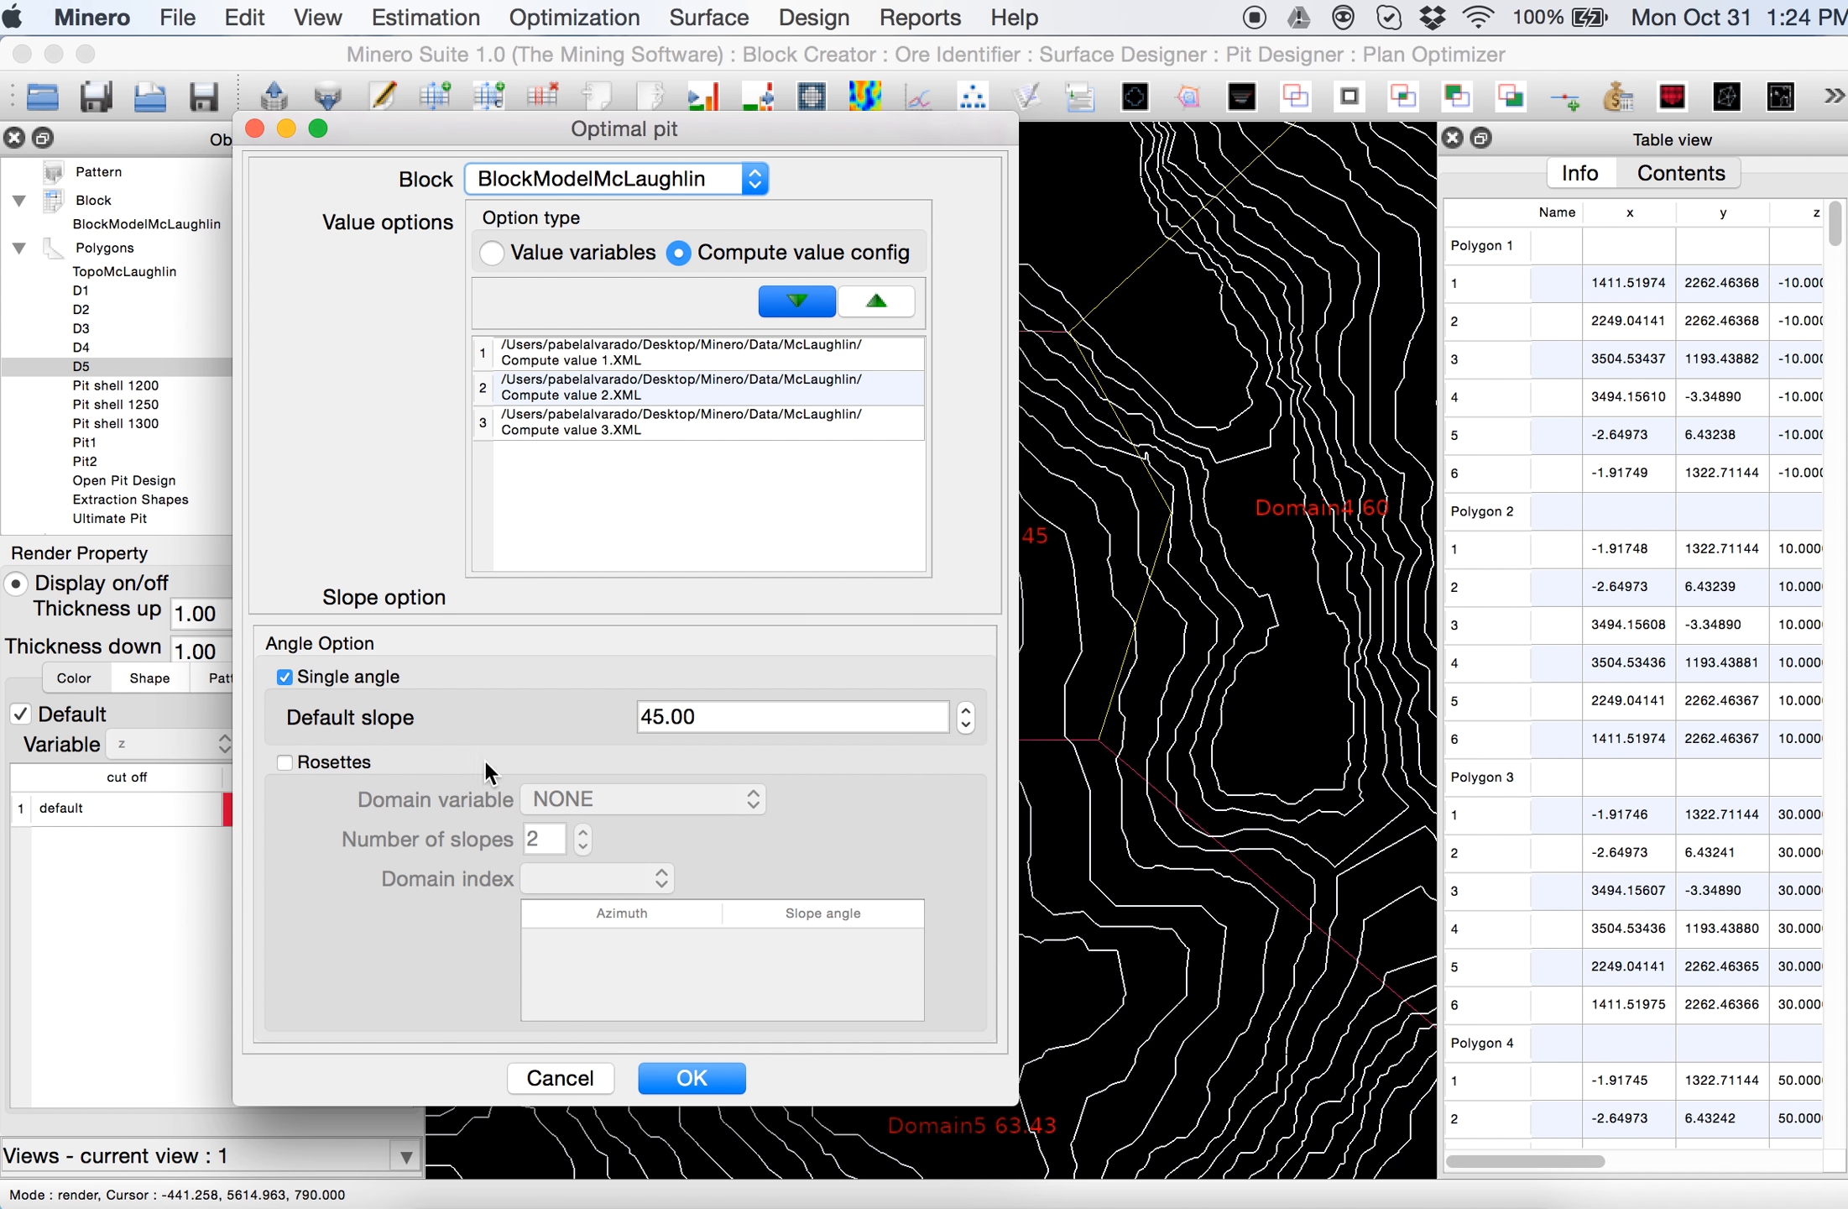
Switch the optimal pit's slope option to Rosettes with Domains as the domain variable and D1 as the domain index
left_click(325, 759)
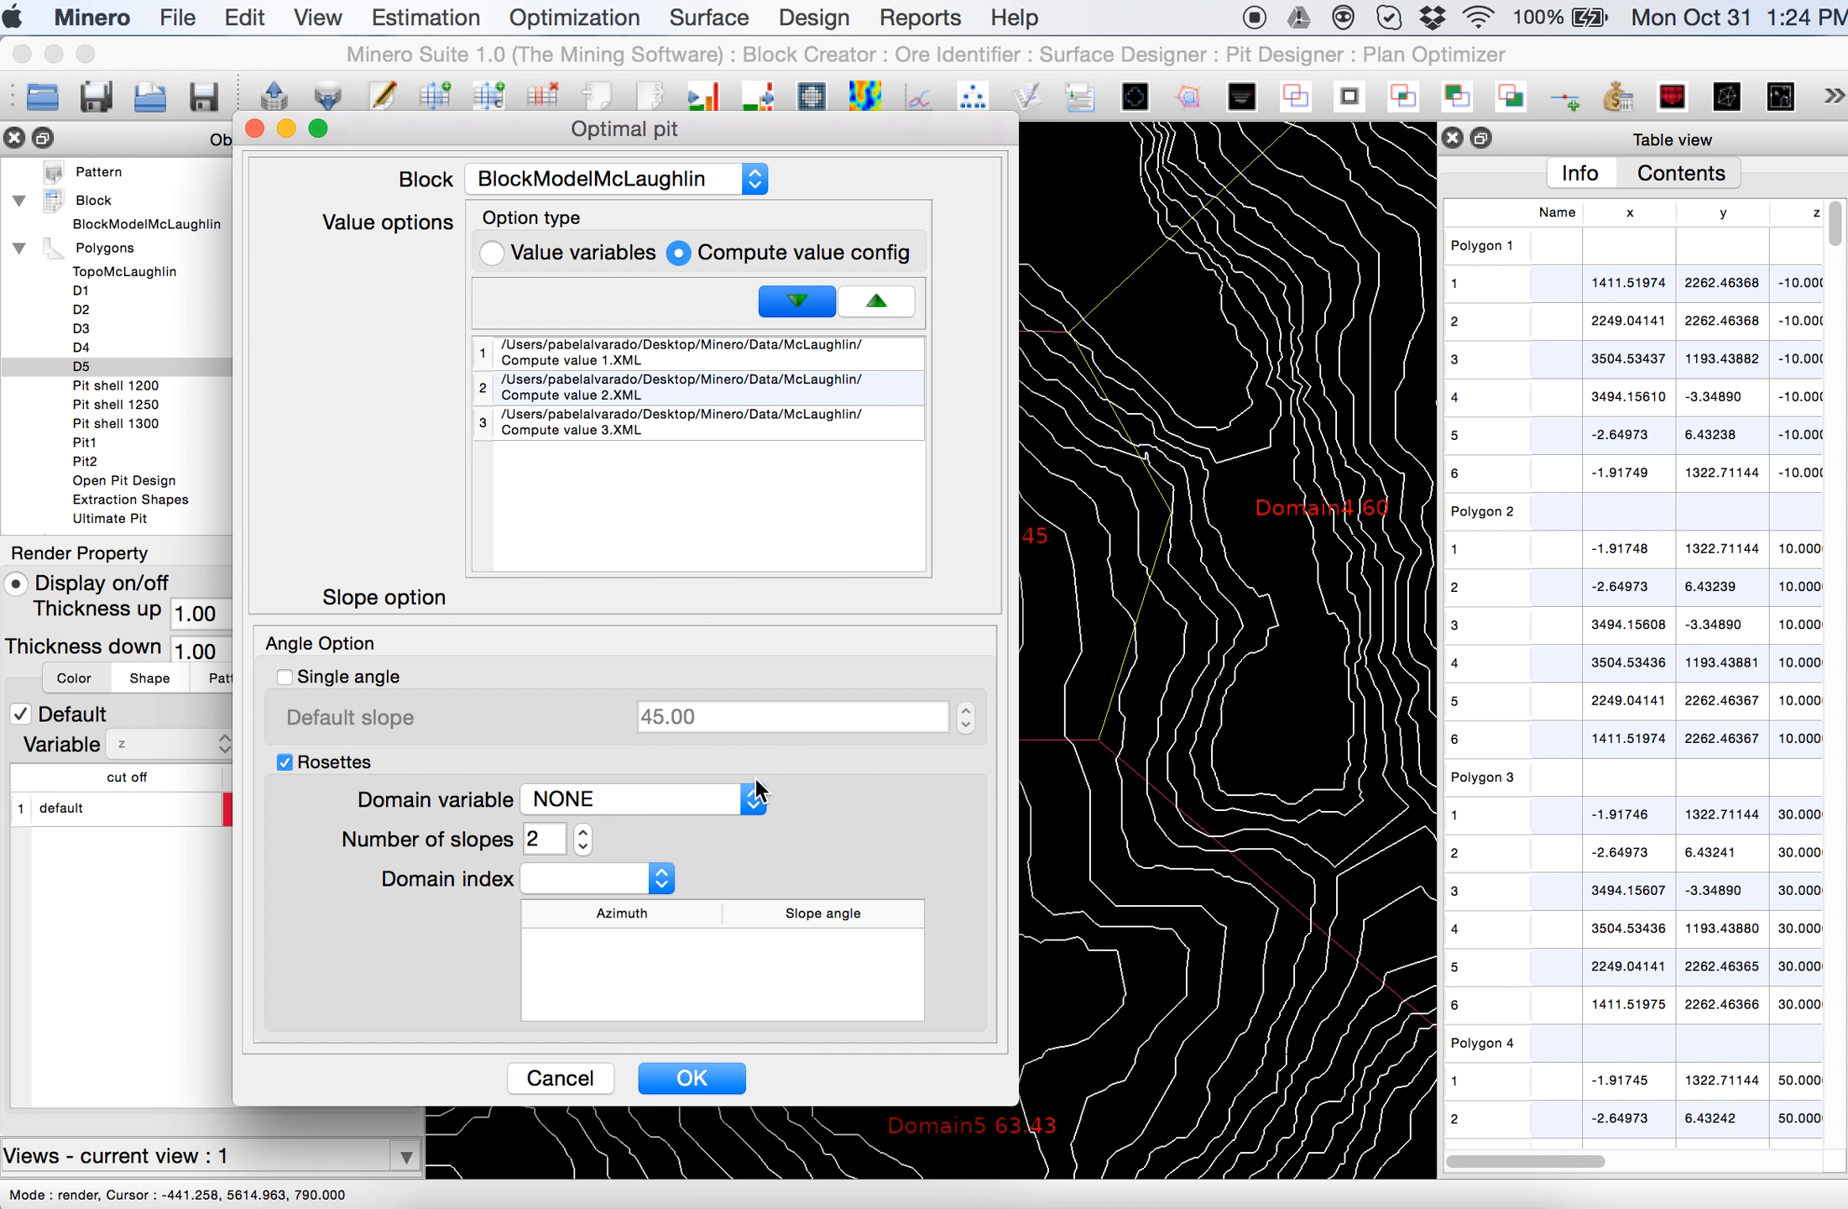
left_click(754, 800)
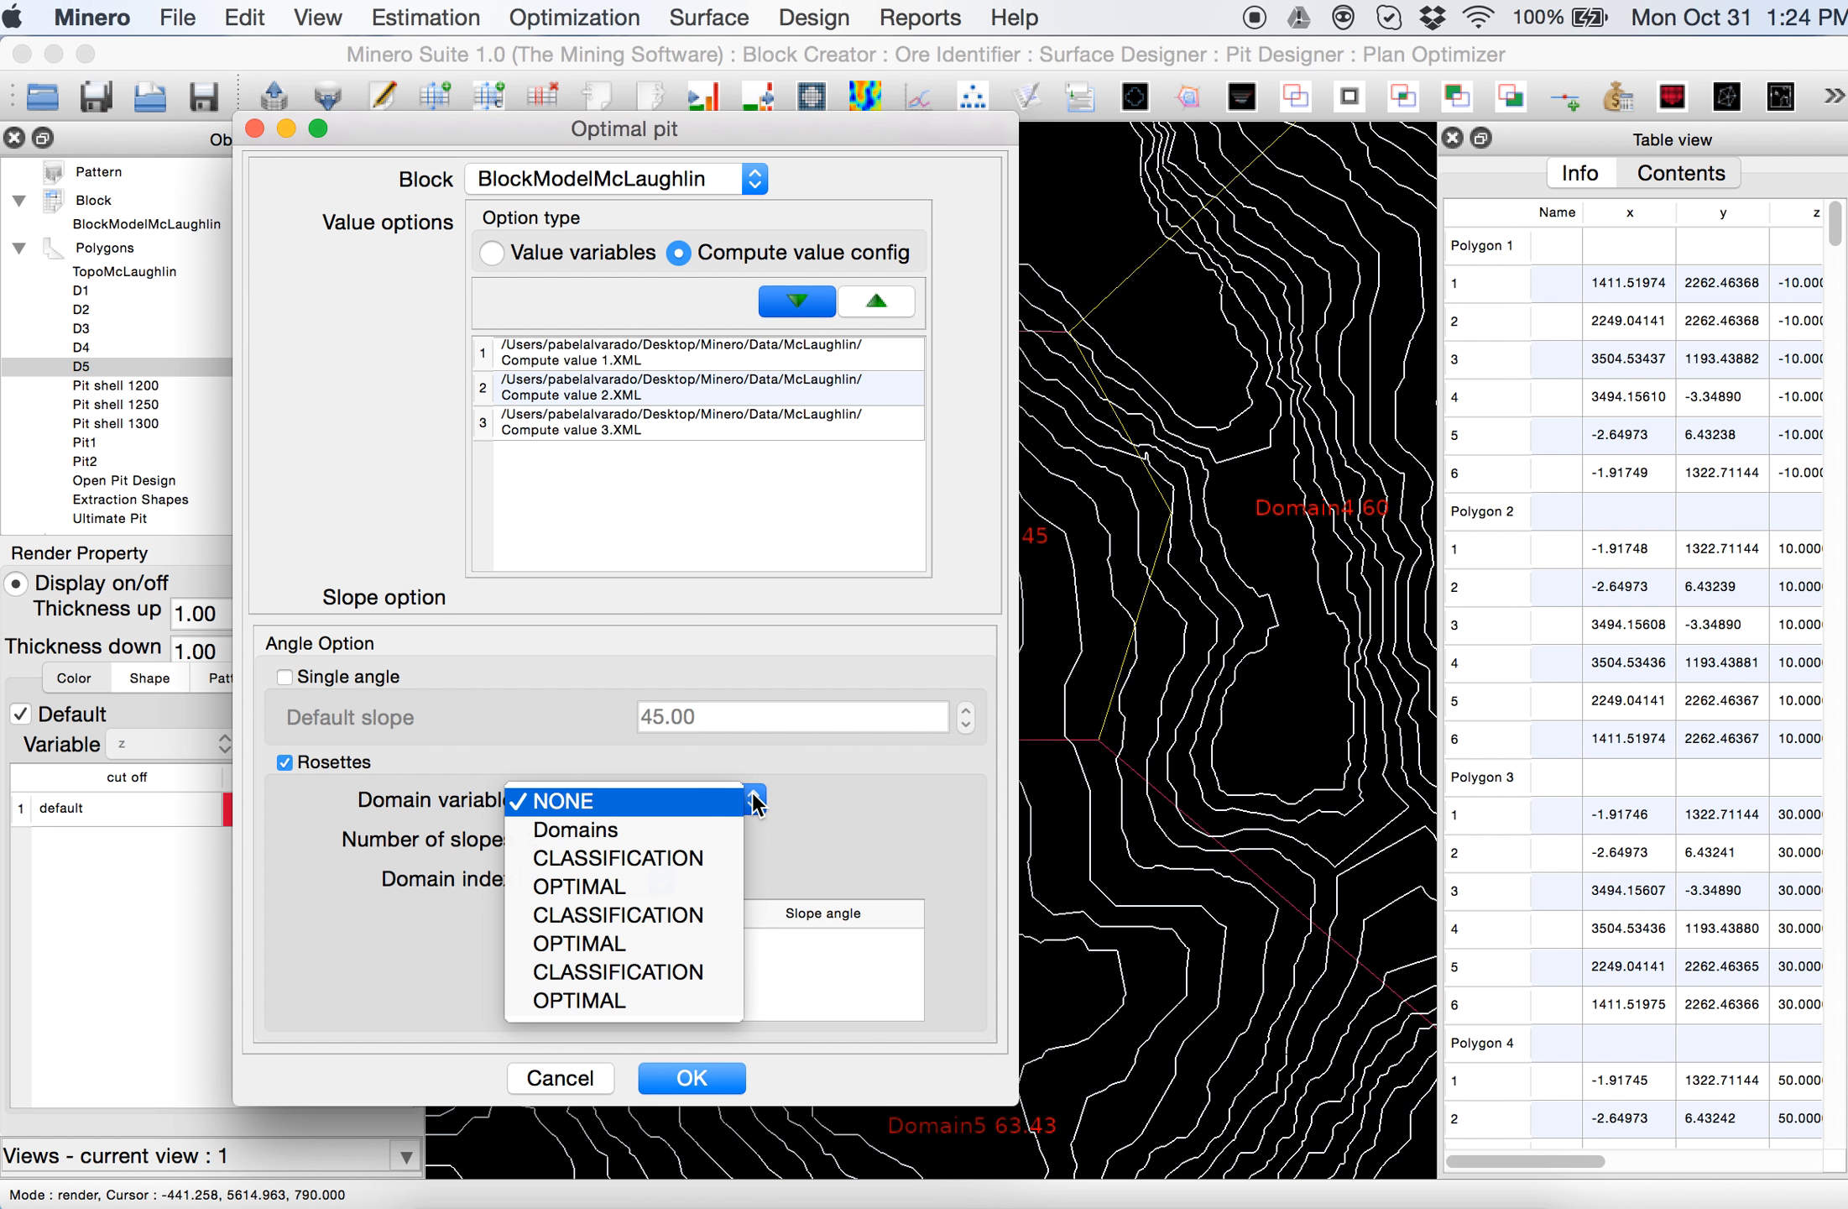
left_click(701, 829)
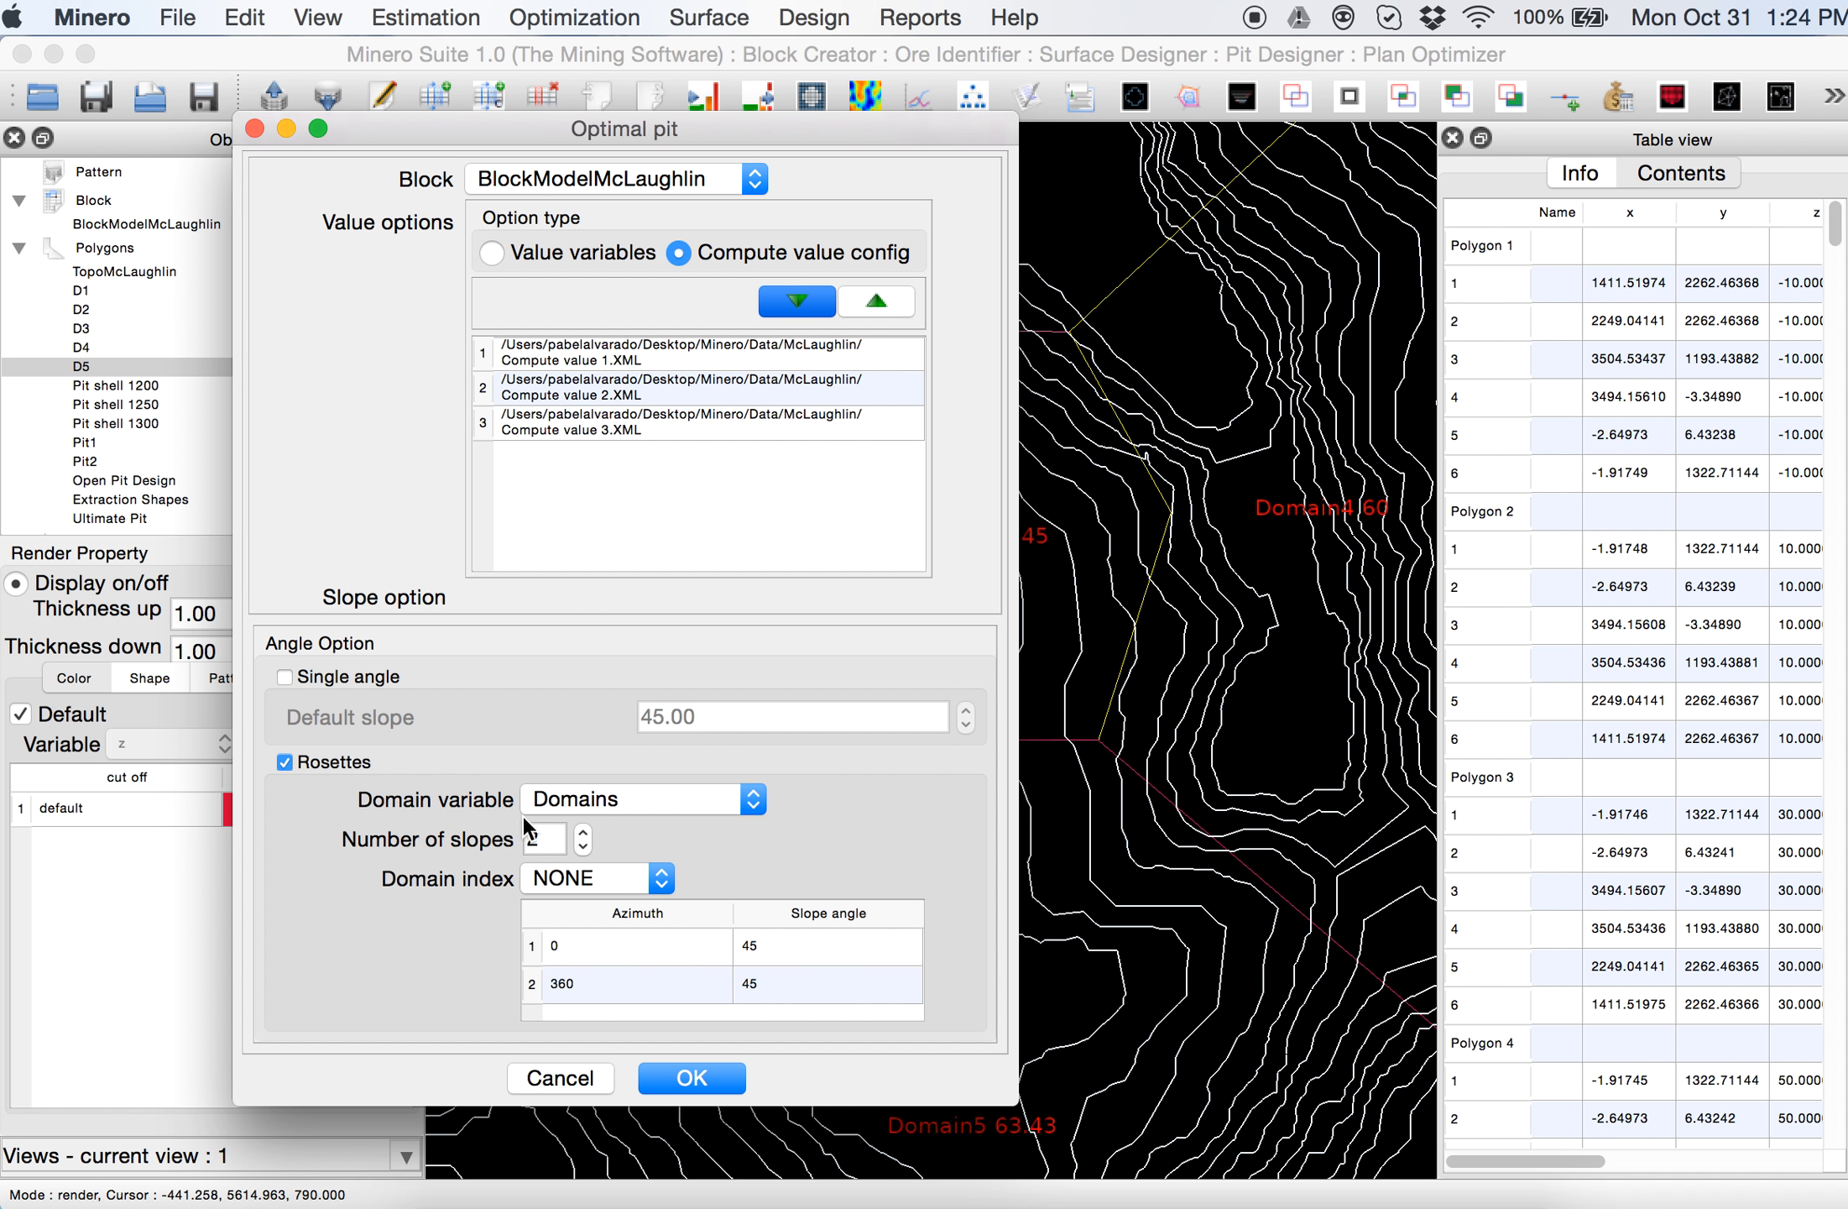
left_click(661, 878)
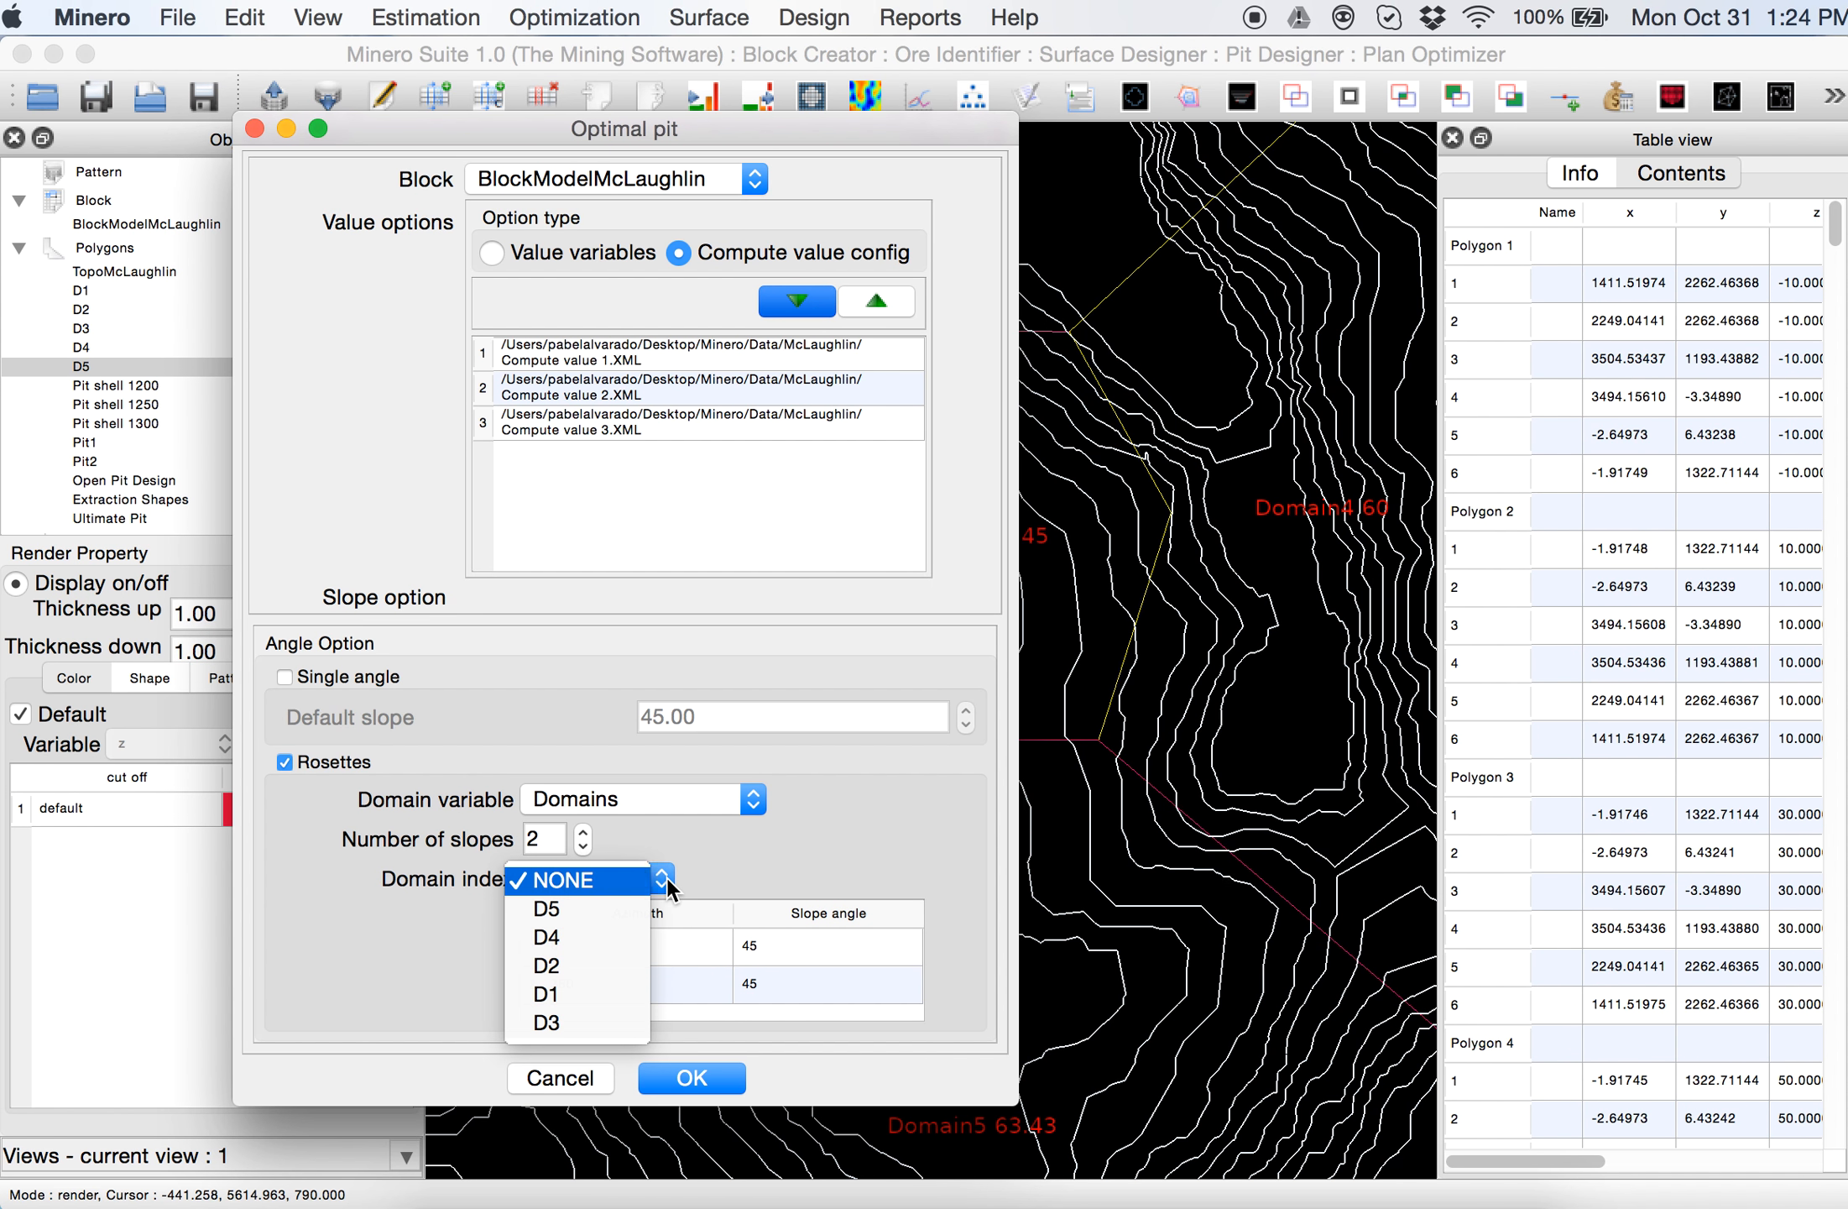
left_click(575, 994)
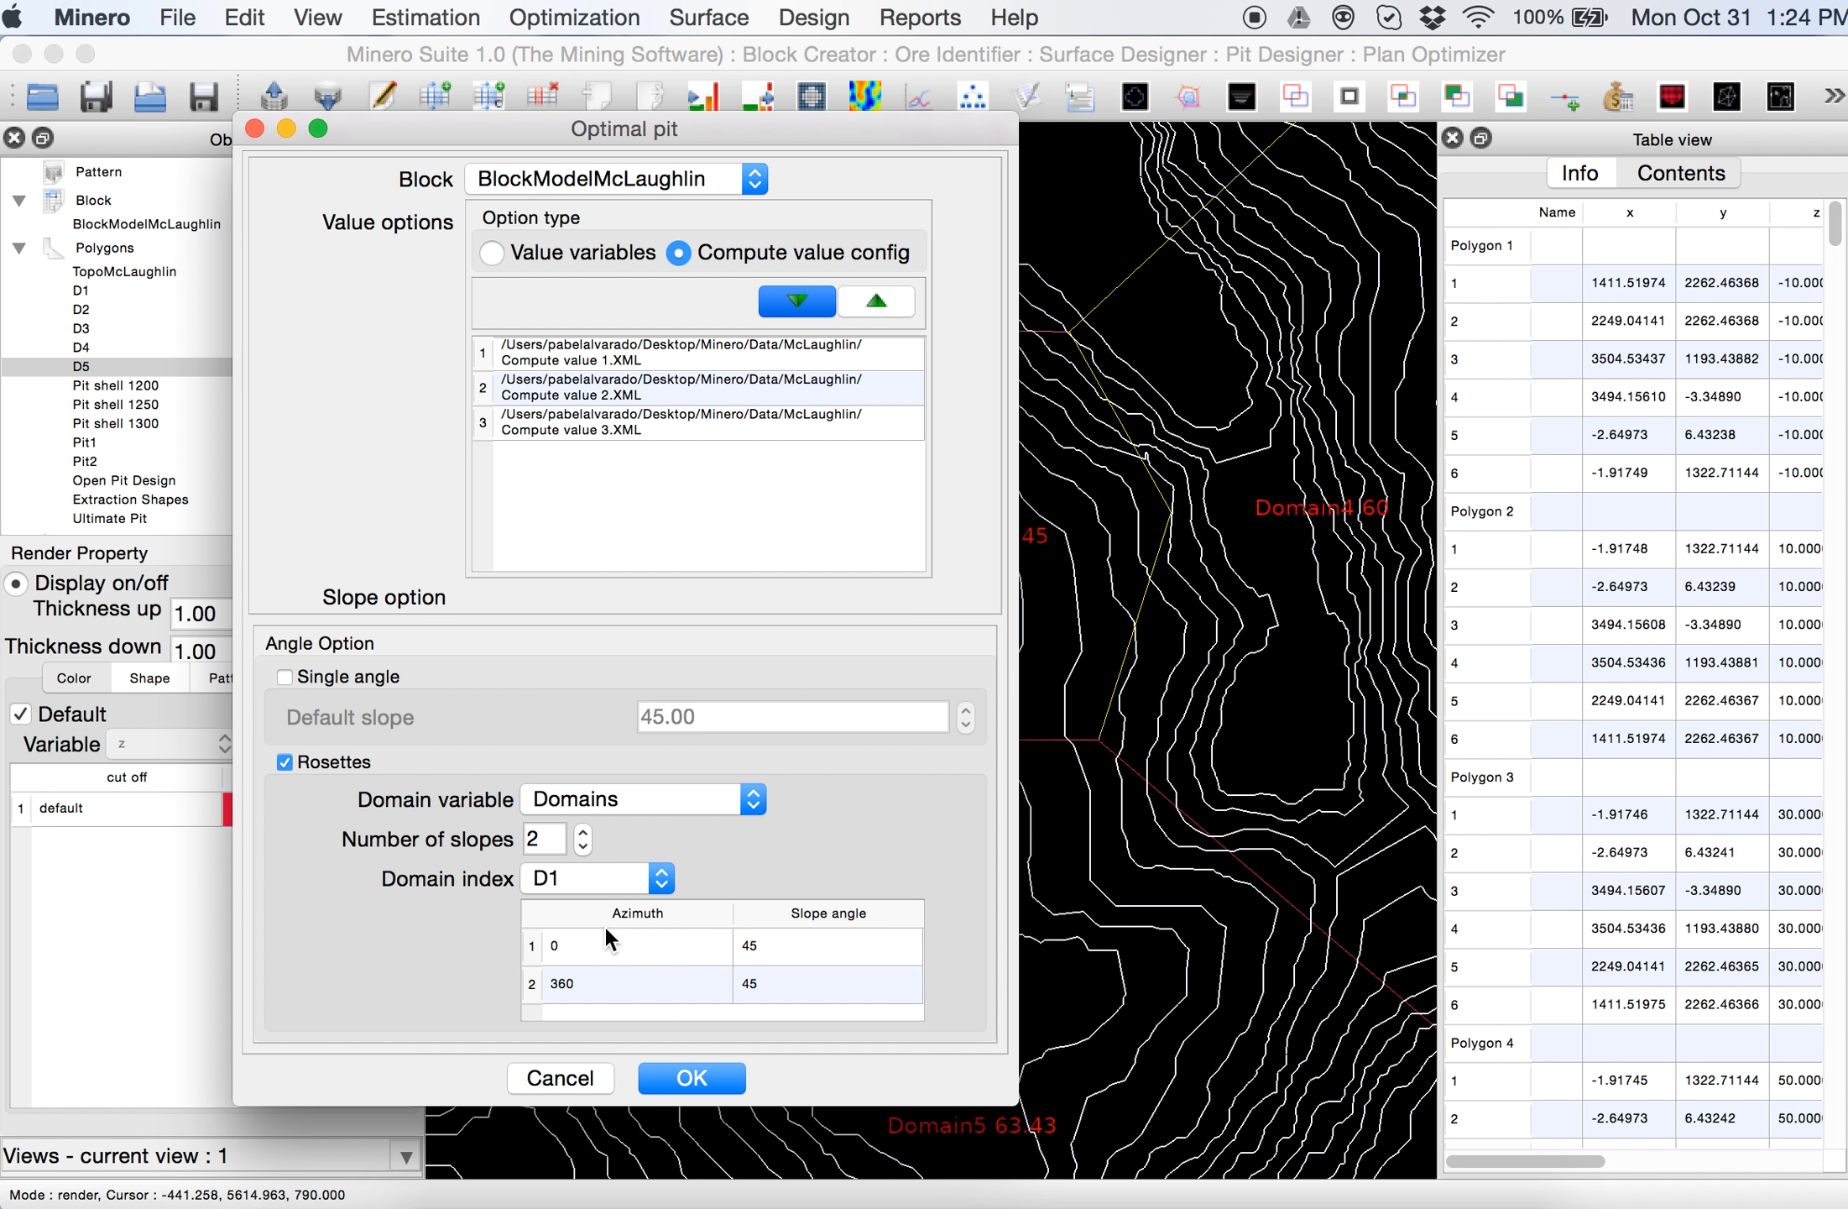
Set domain D2's slope angle to 53 at azimuths 0 and 360, and close the Optimal pit setup without running it
left_click(649, 876)
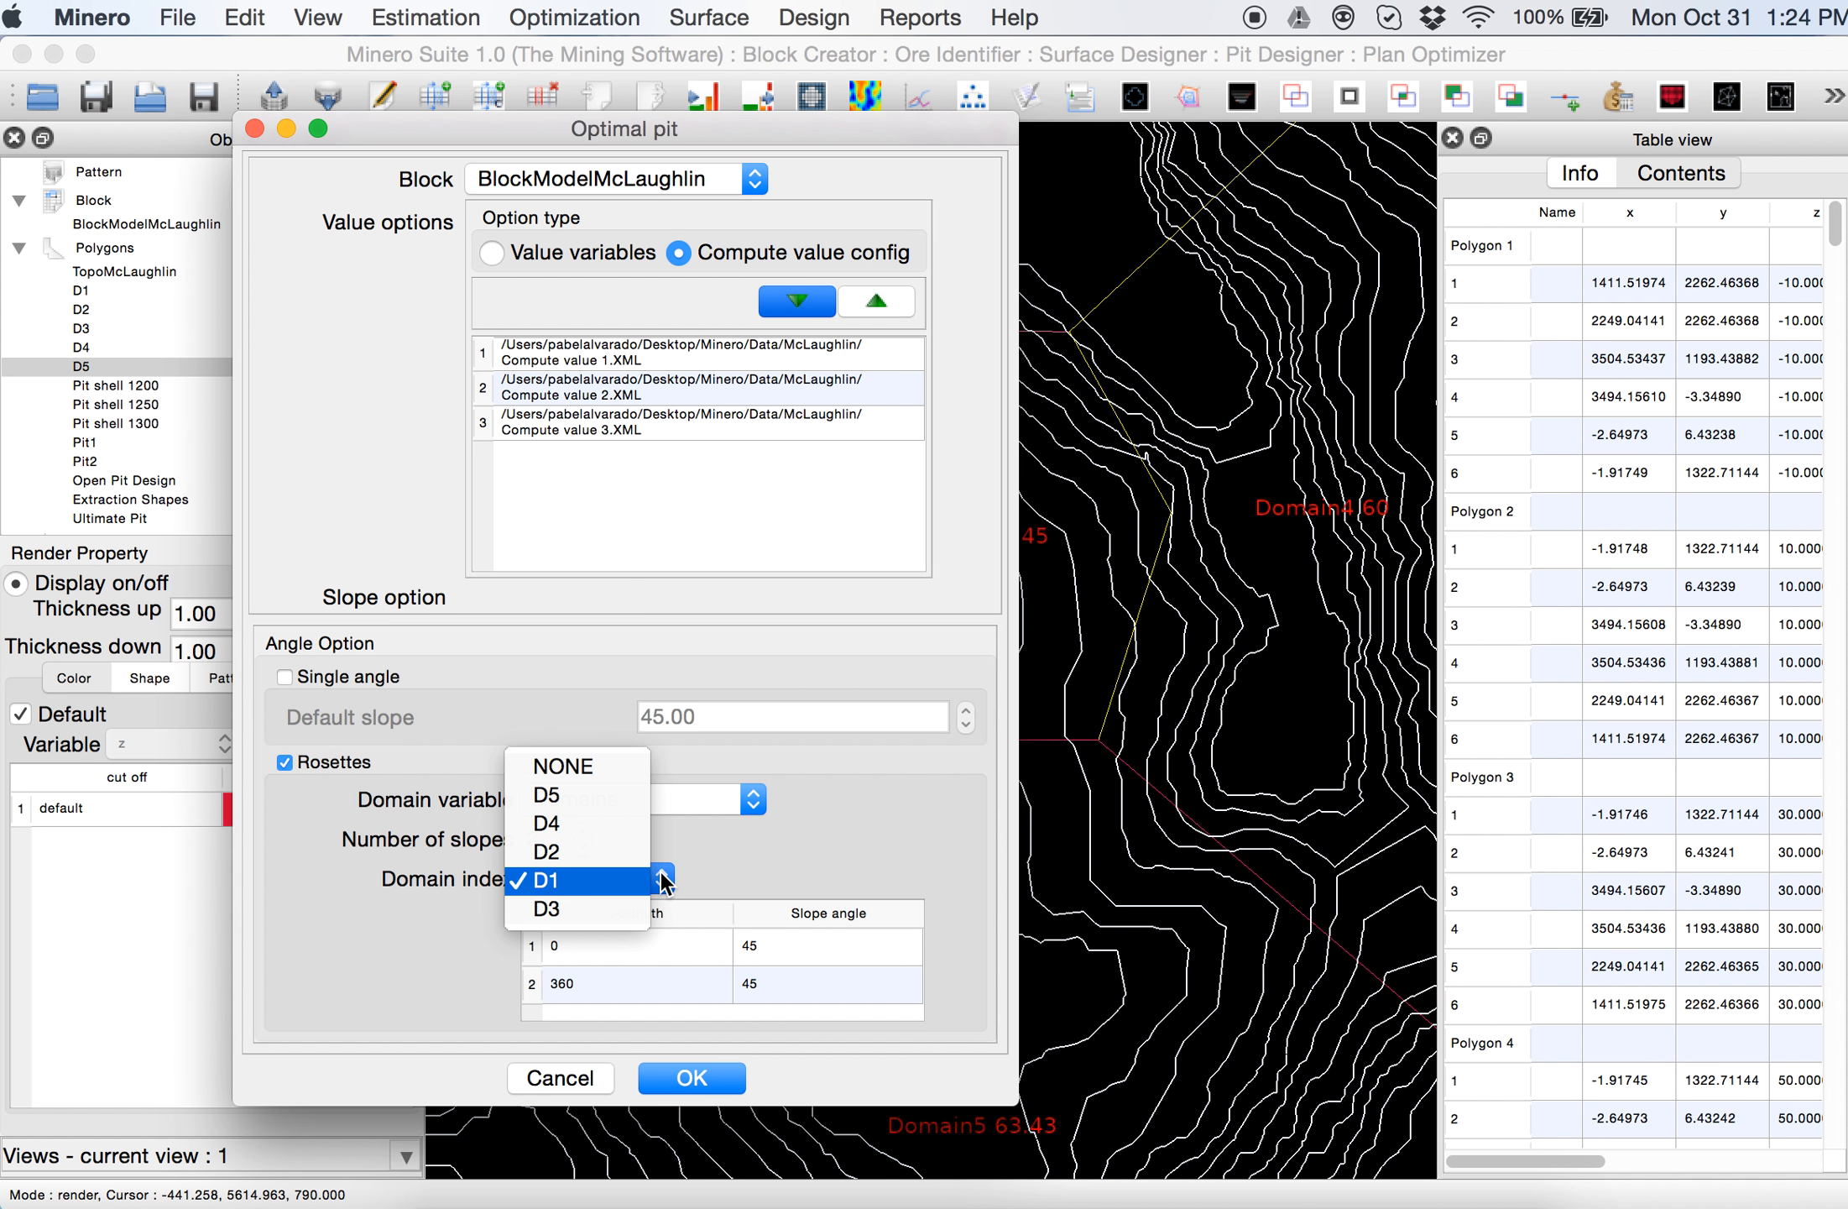
left_click(604, 850)
left_click(768, 957)
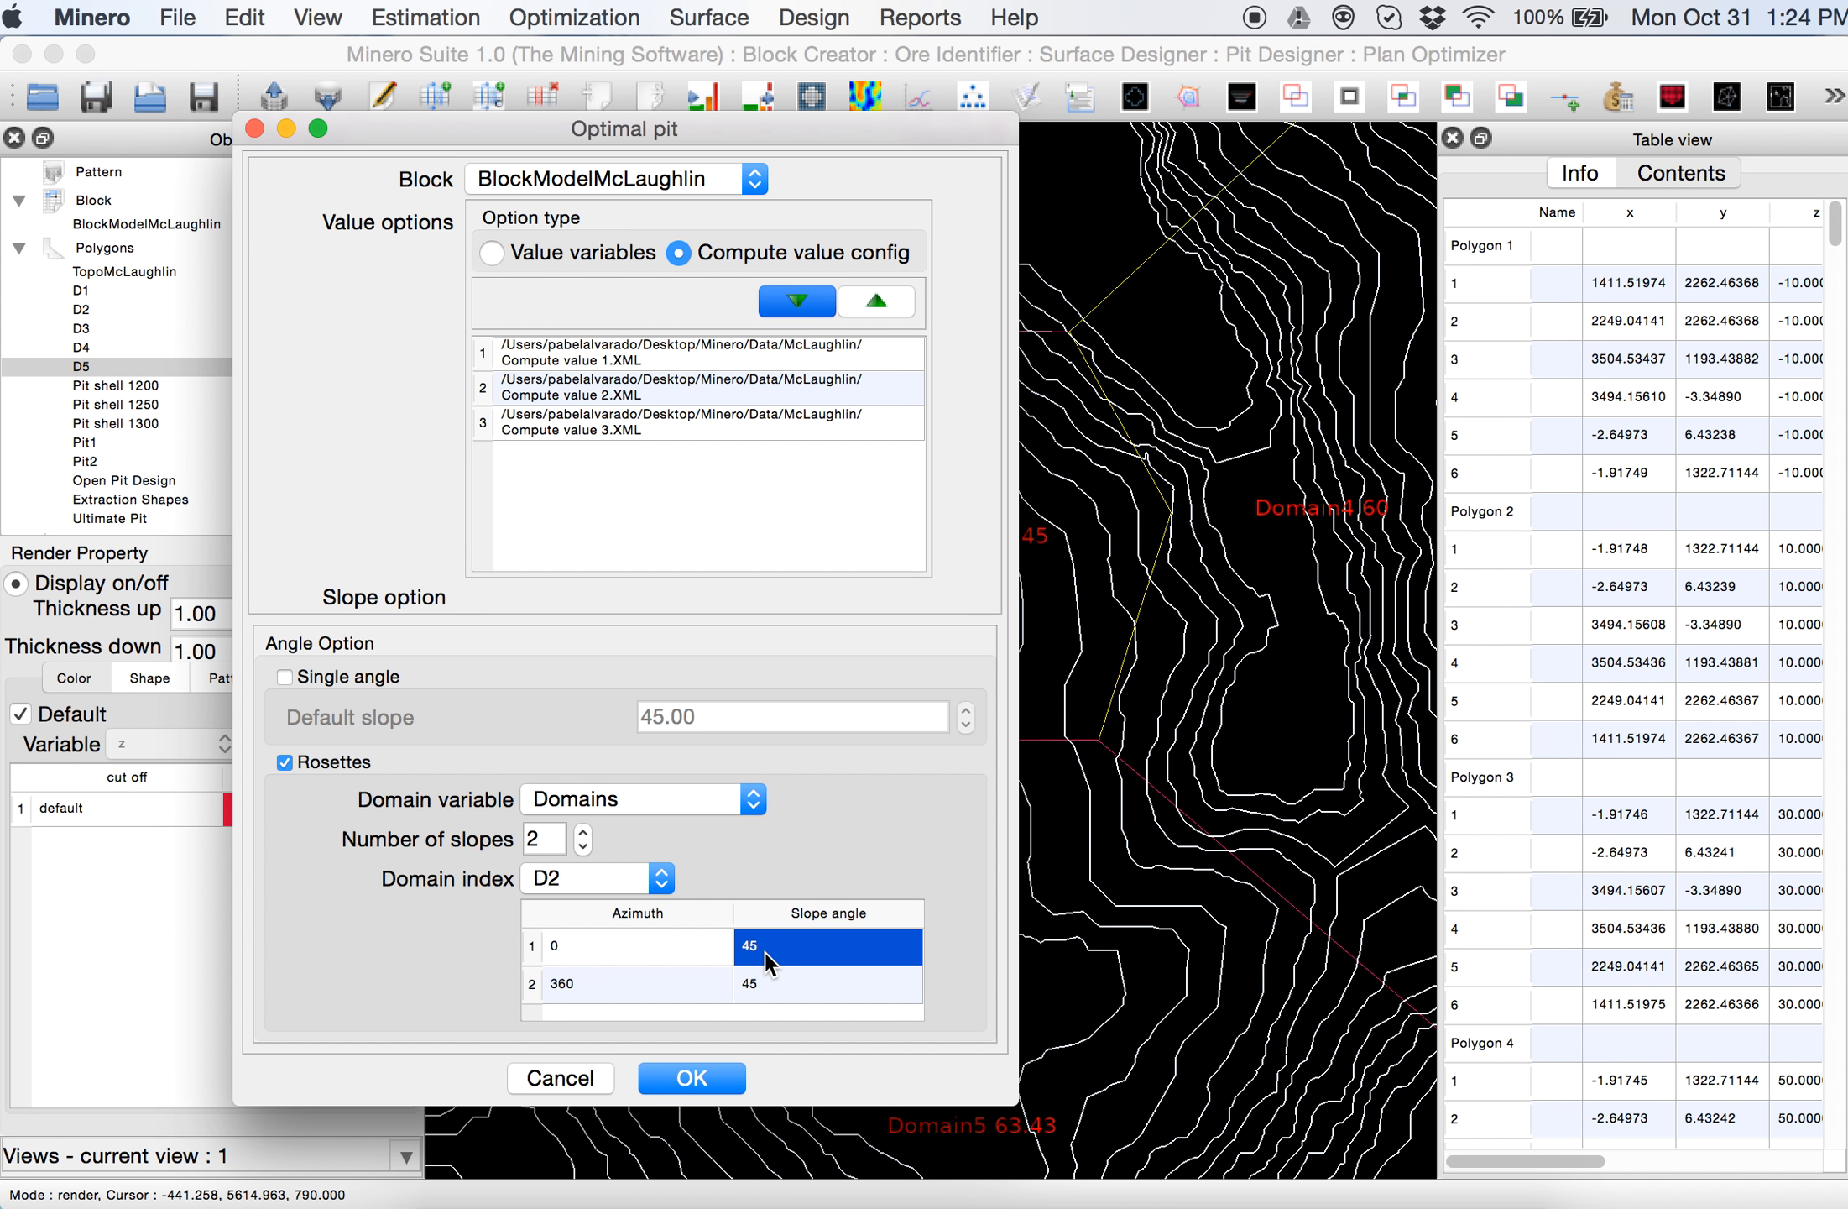
type("53")
left_click(784, 975)
type("53")
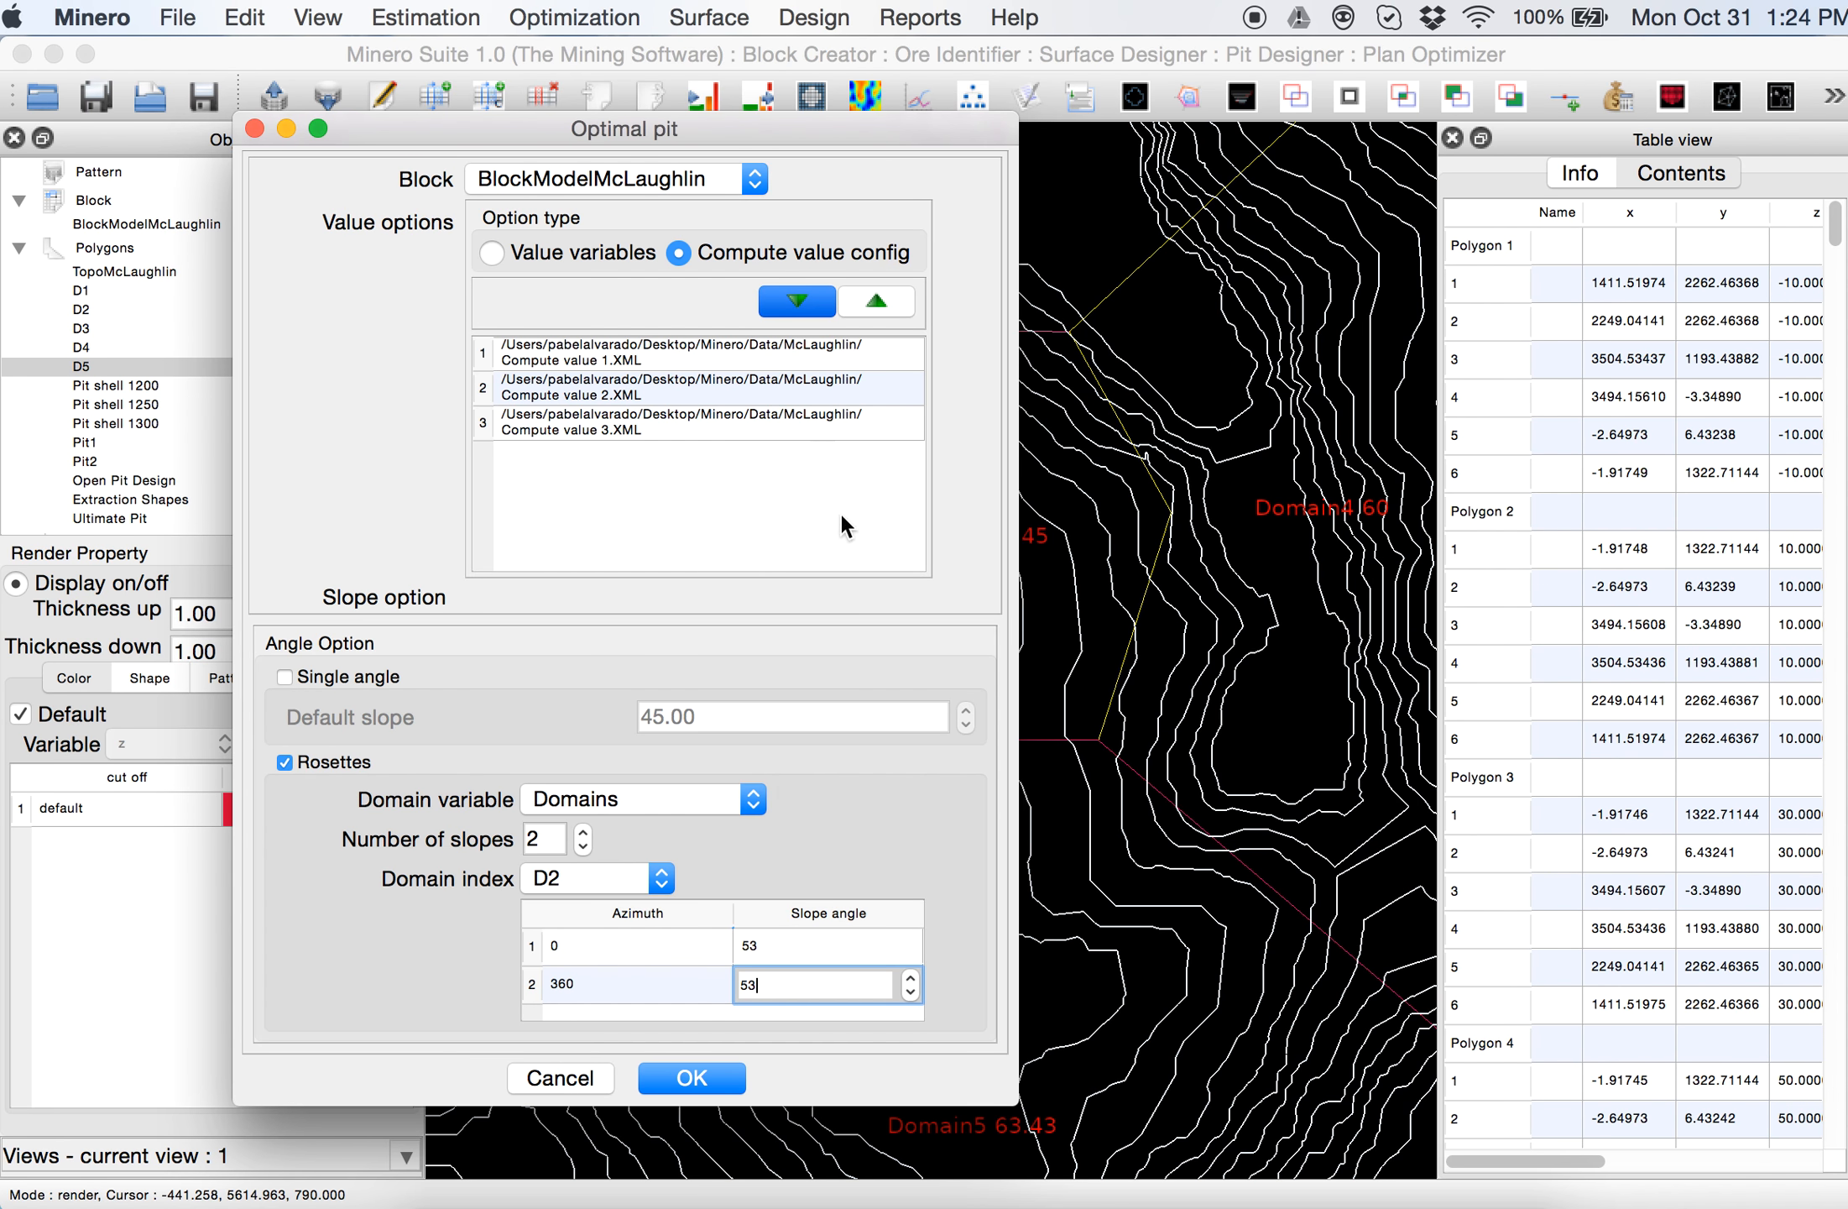
left_click(559, 1080)
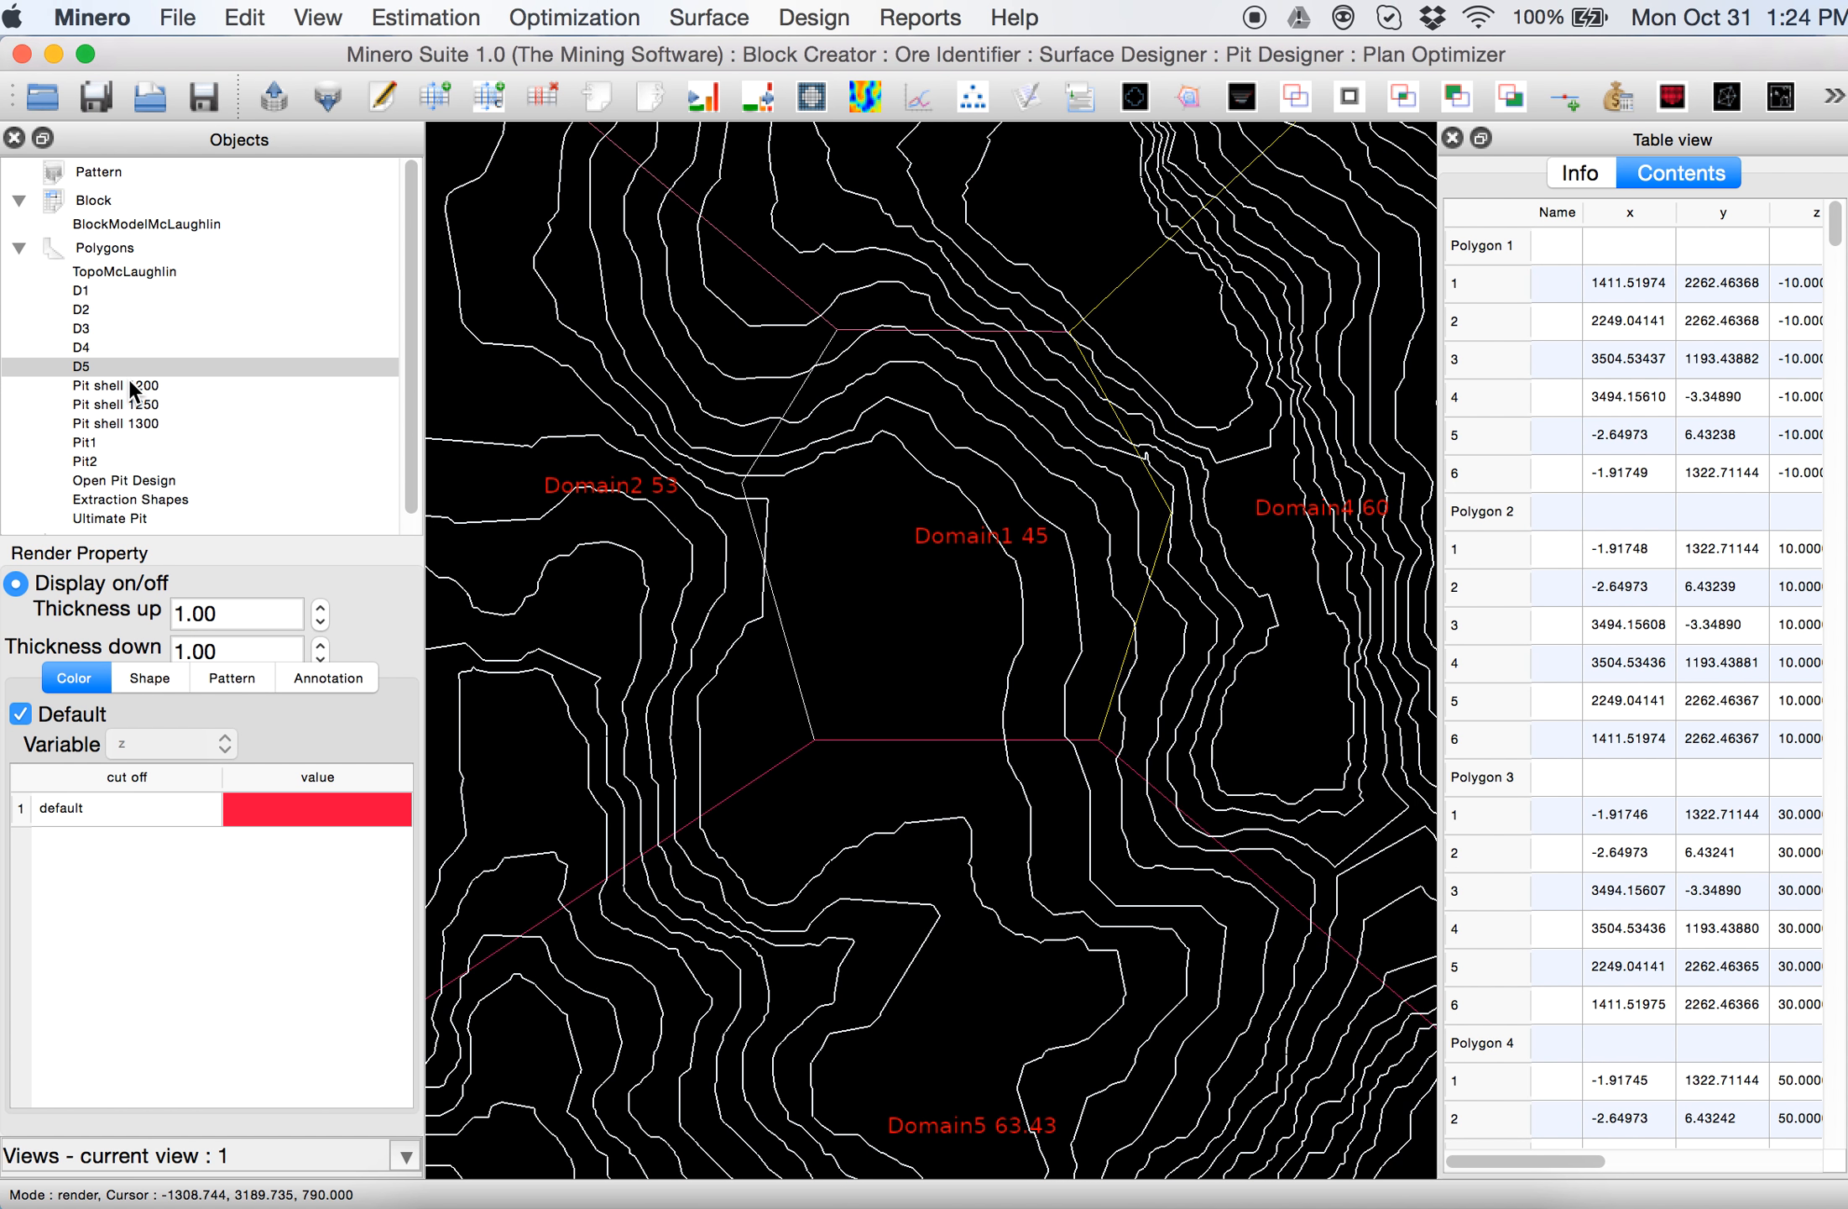
Look through the polygon contents of Pit shell 1200, Pit shell 1250 and Pit shell 1300
left_click(130, 387)
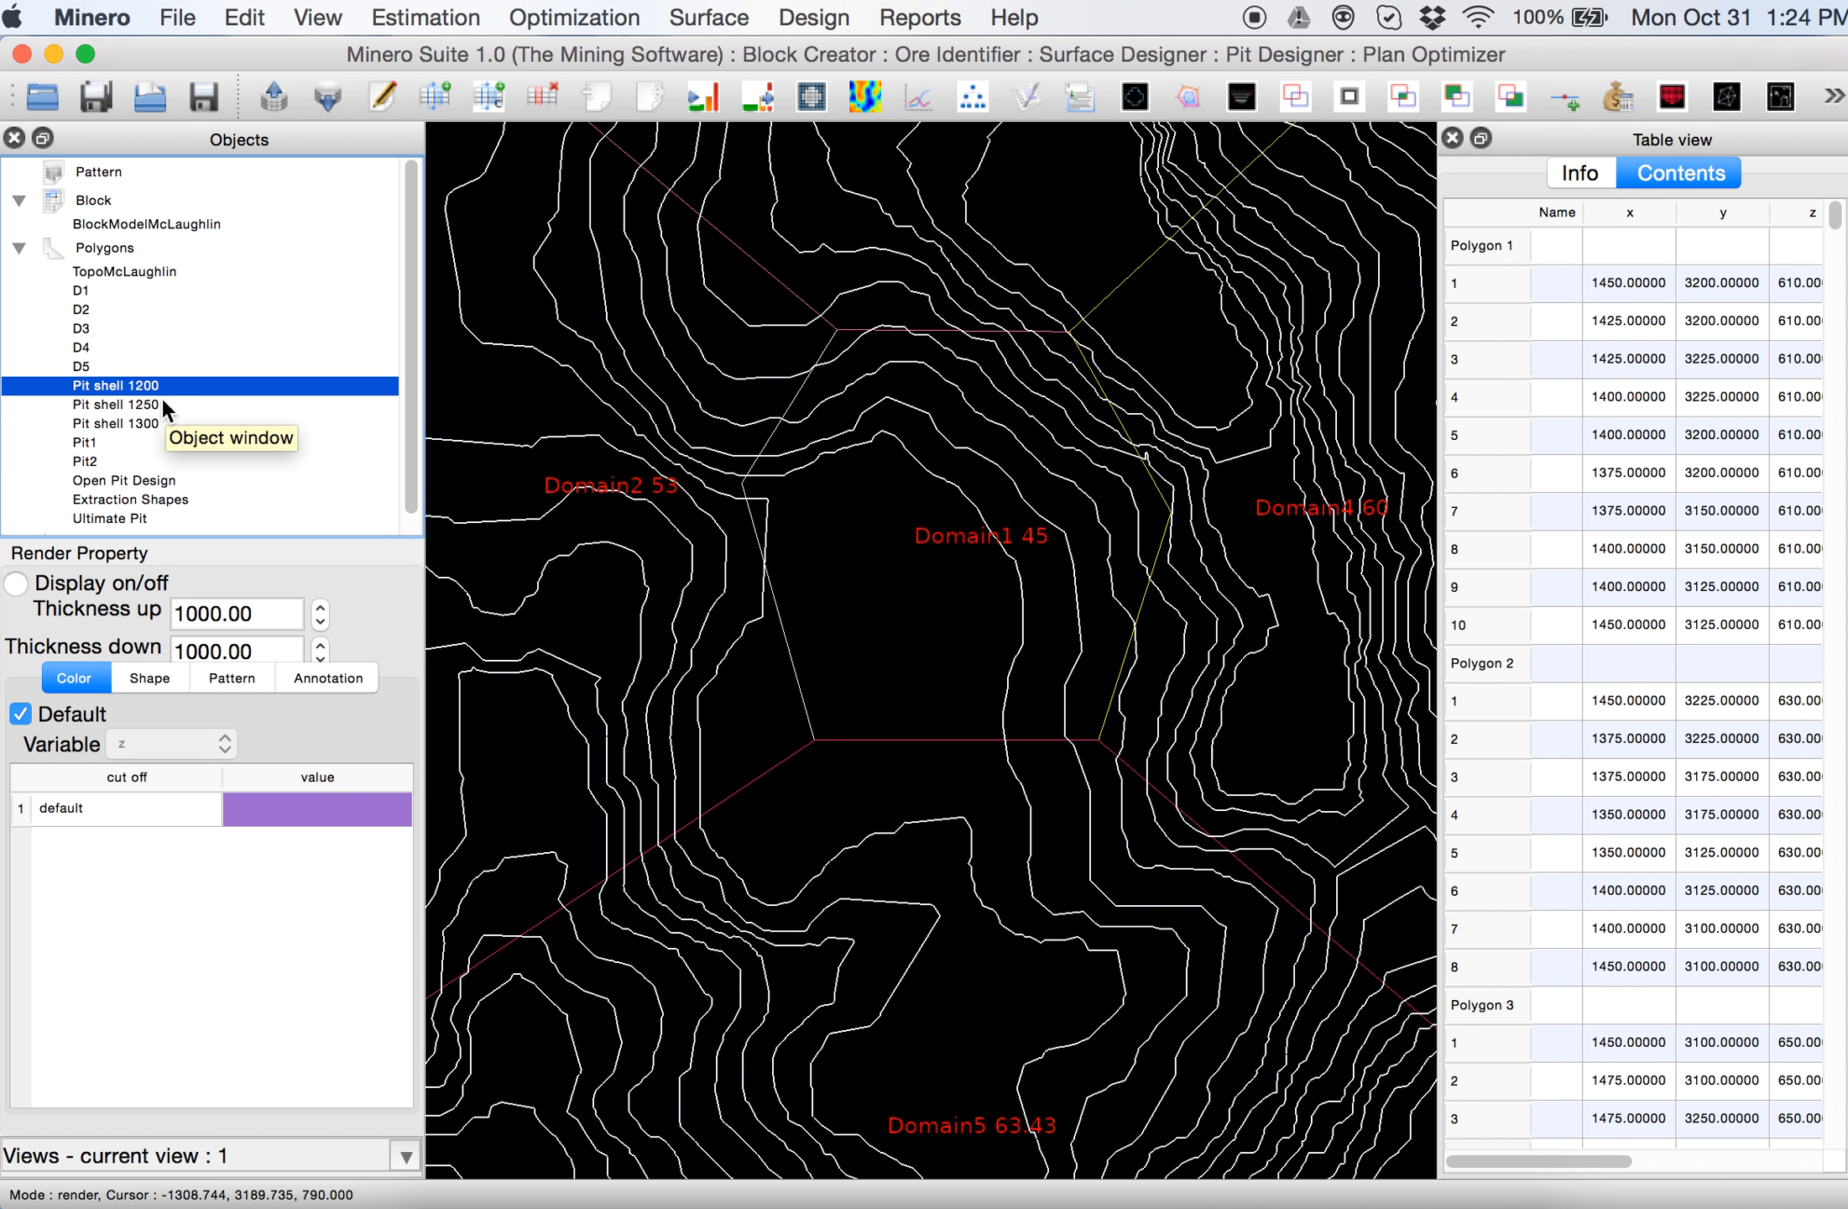
left_click(146, 404)
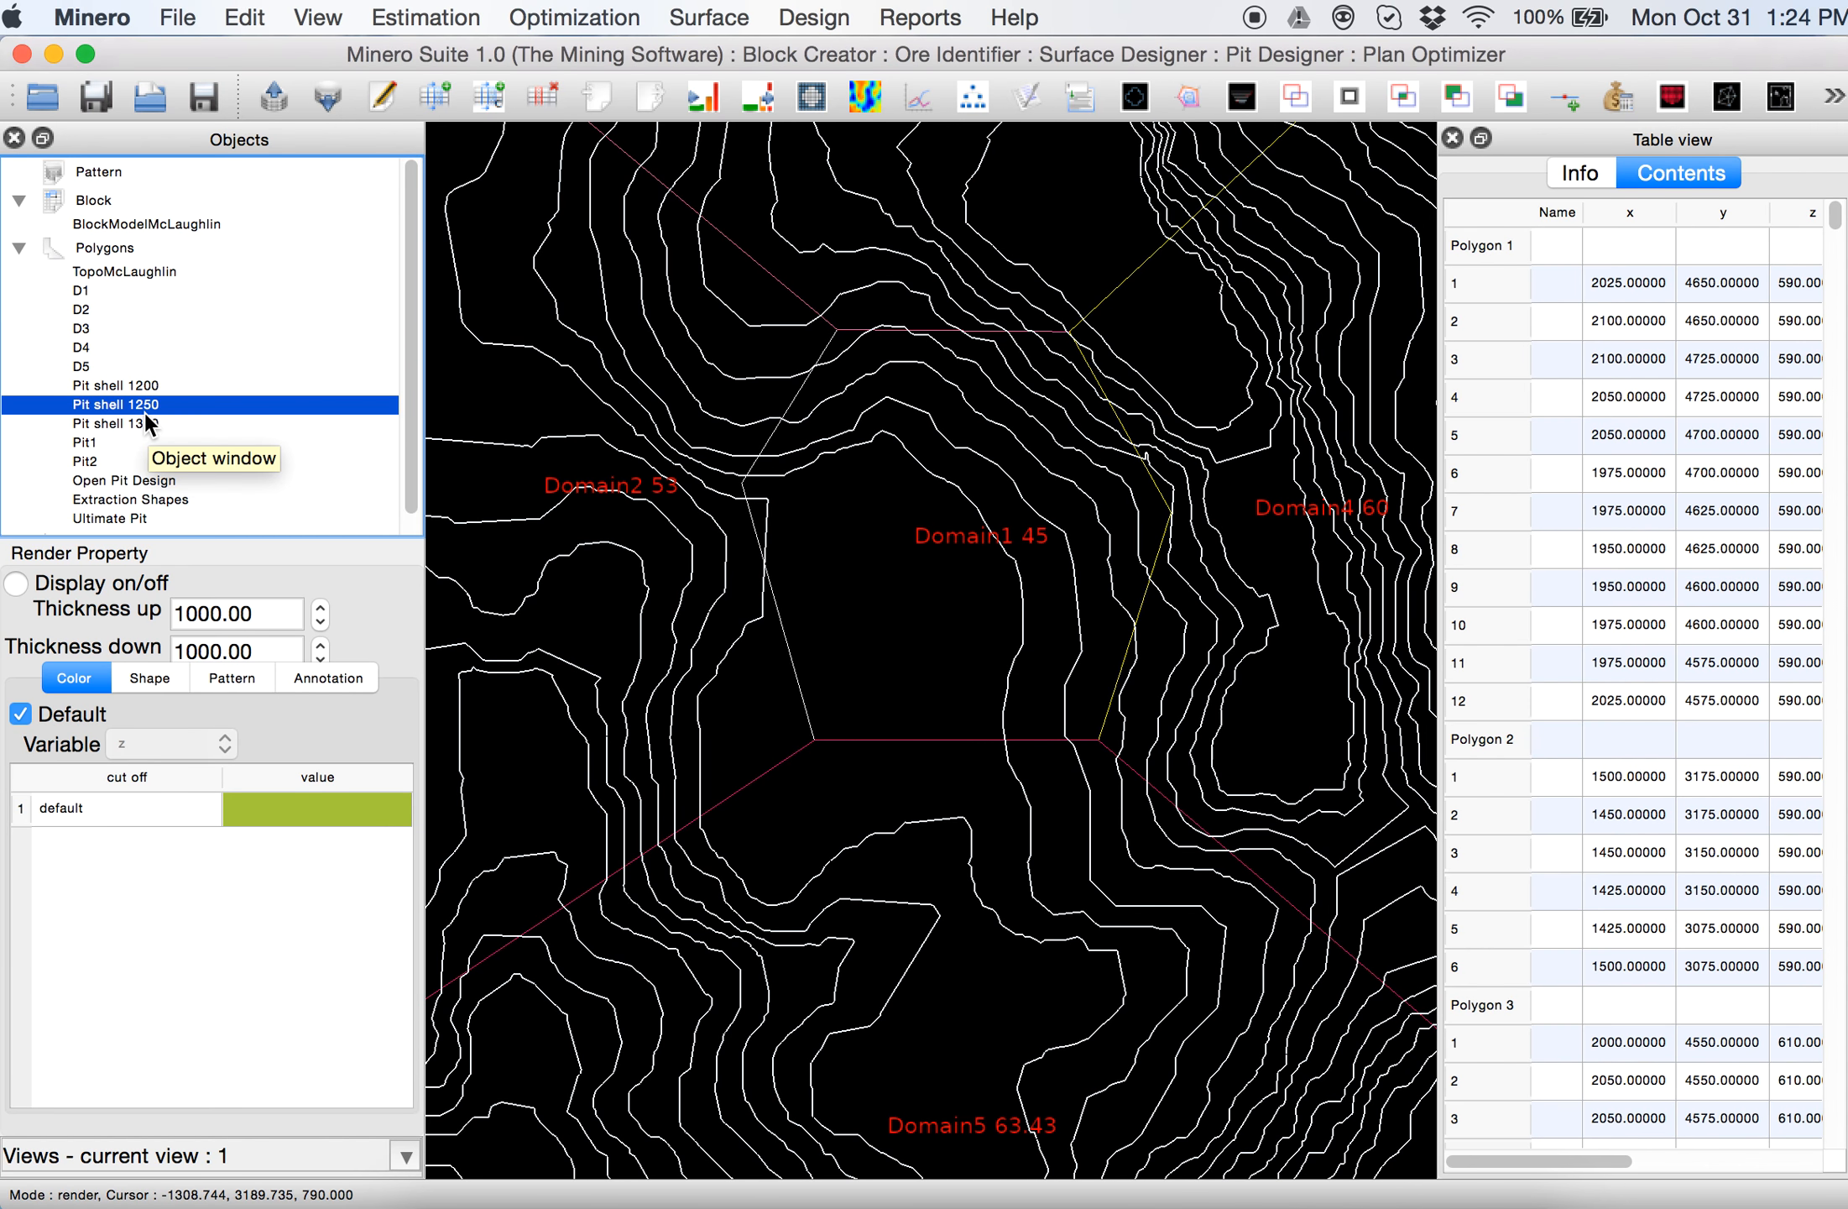
left_click(145, 424)
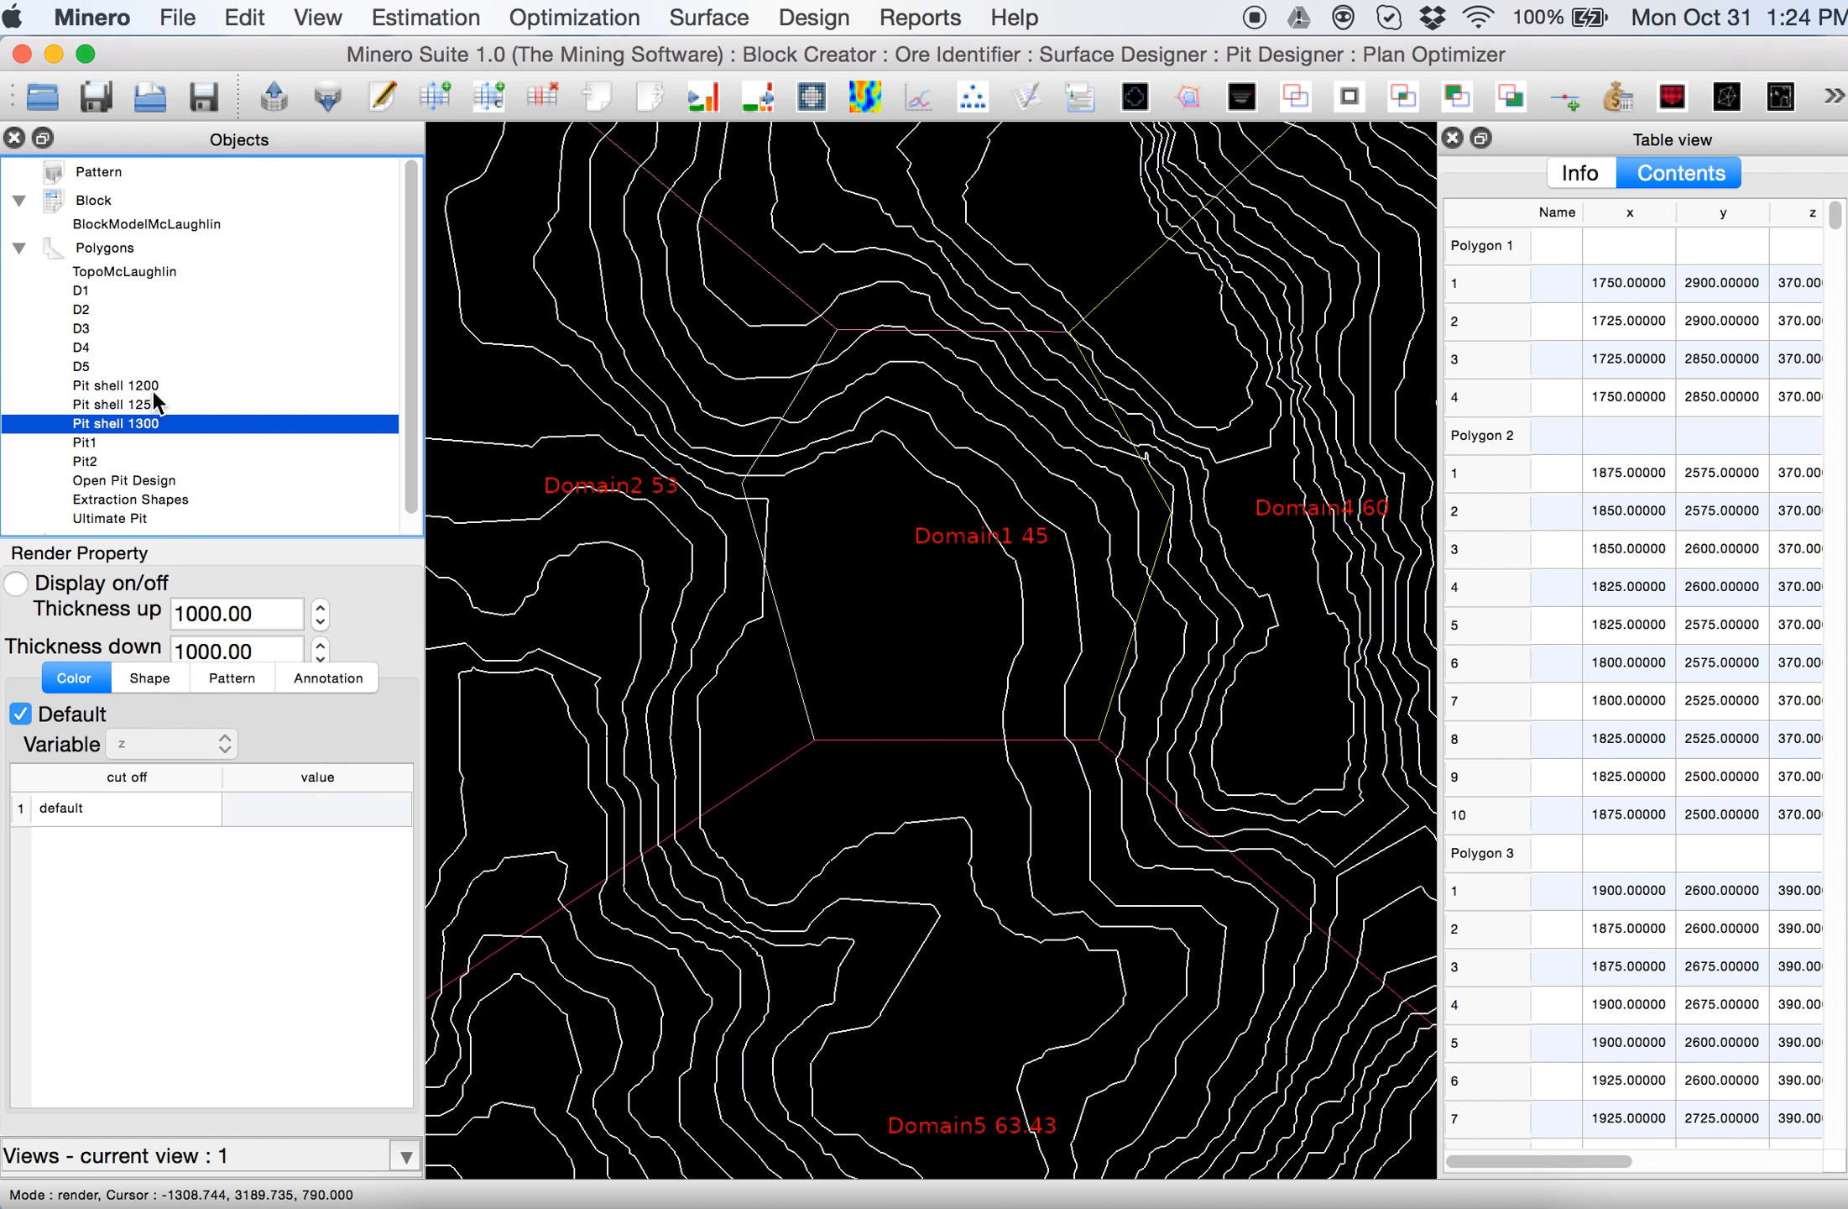
Display Pit shell 1200 and Pit shell 1250 together over the topography and slope domains to compare their extents
left_click(152, 387)
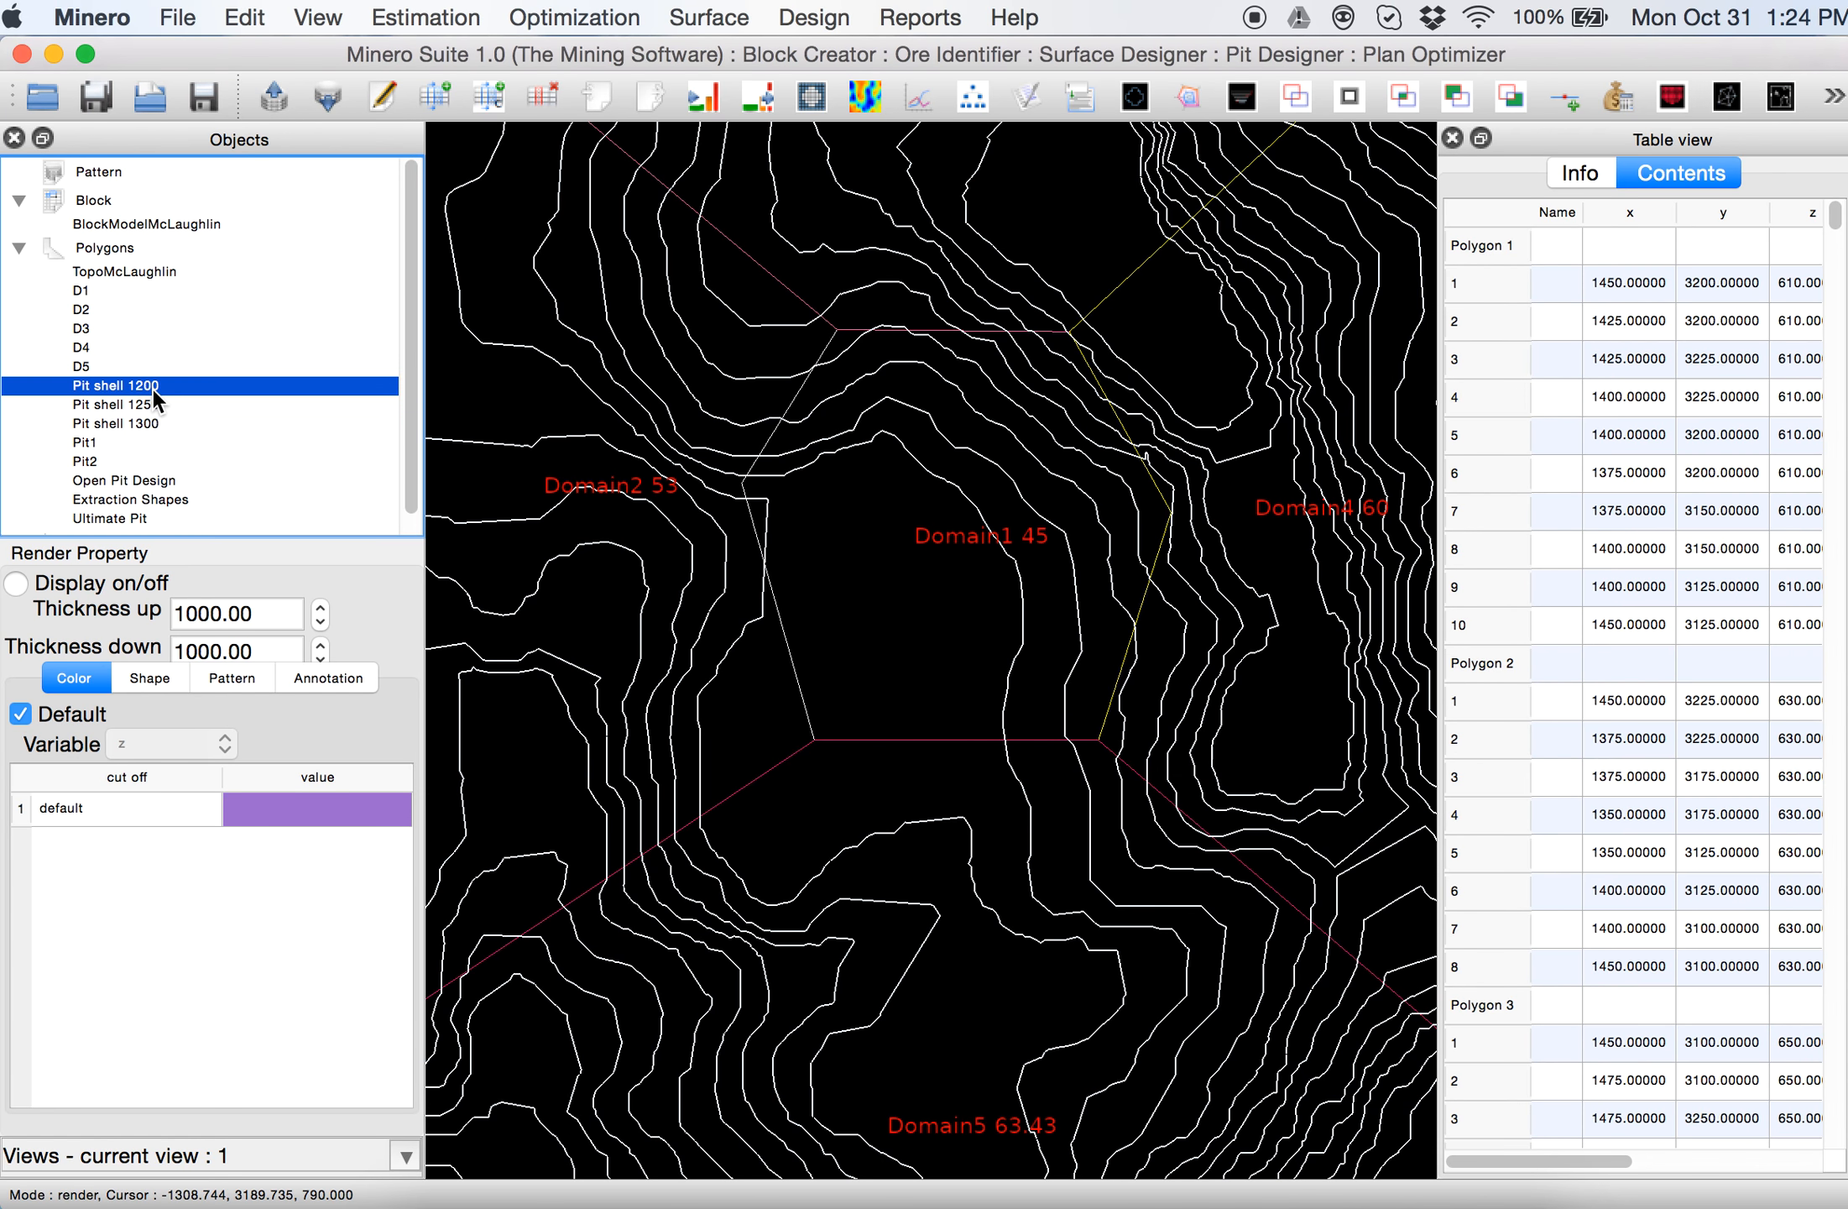
left_click(58, 585)
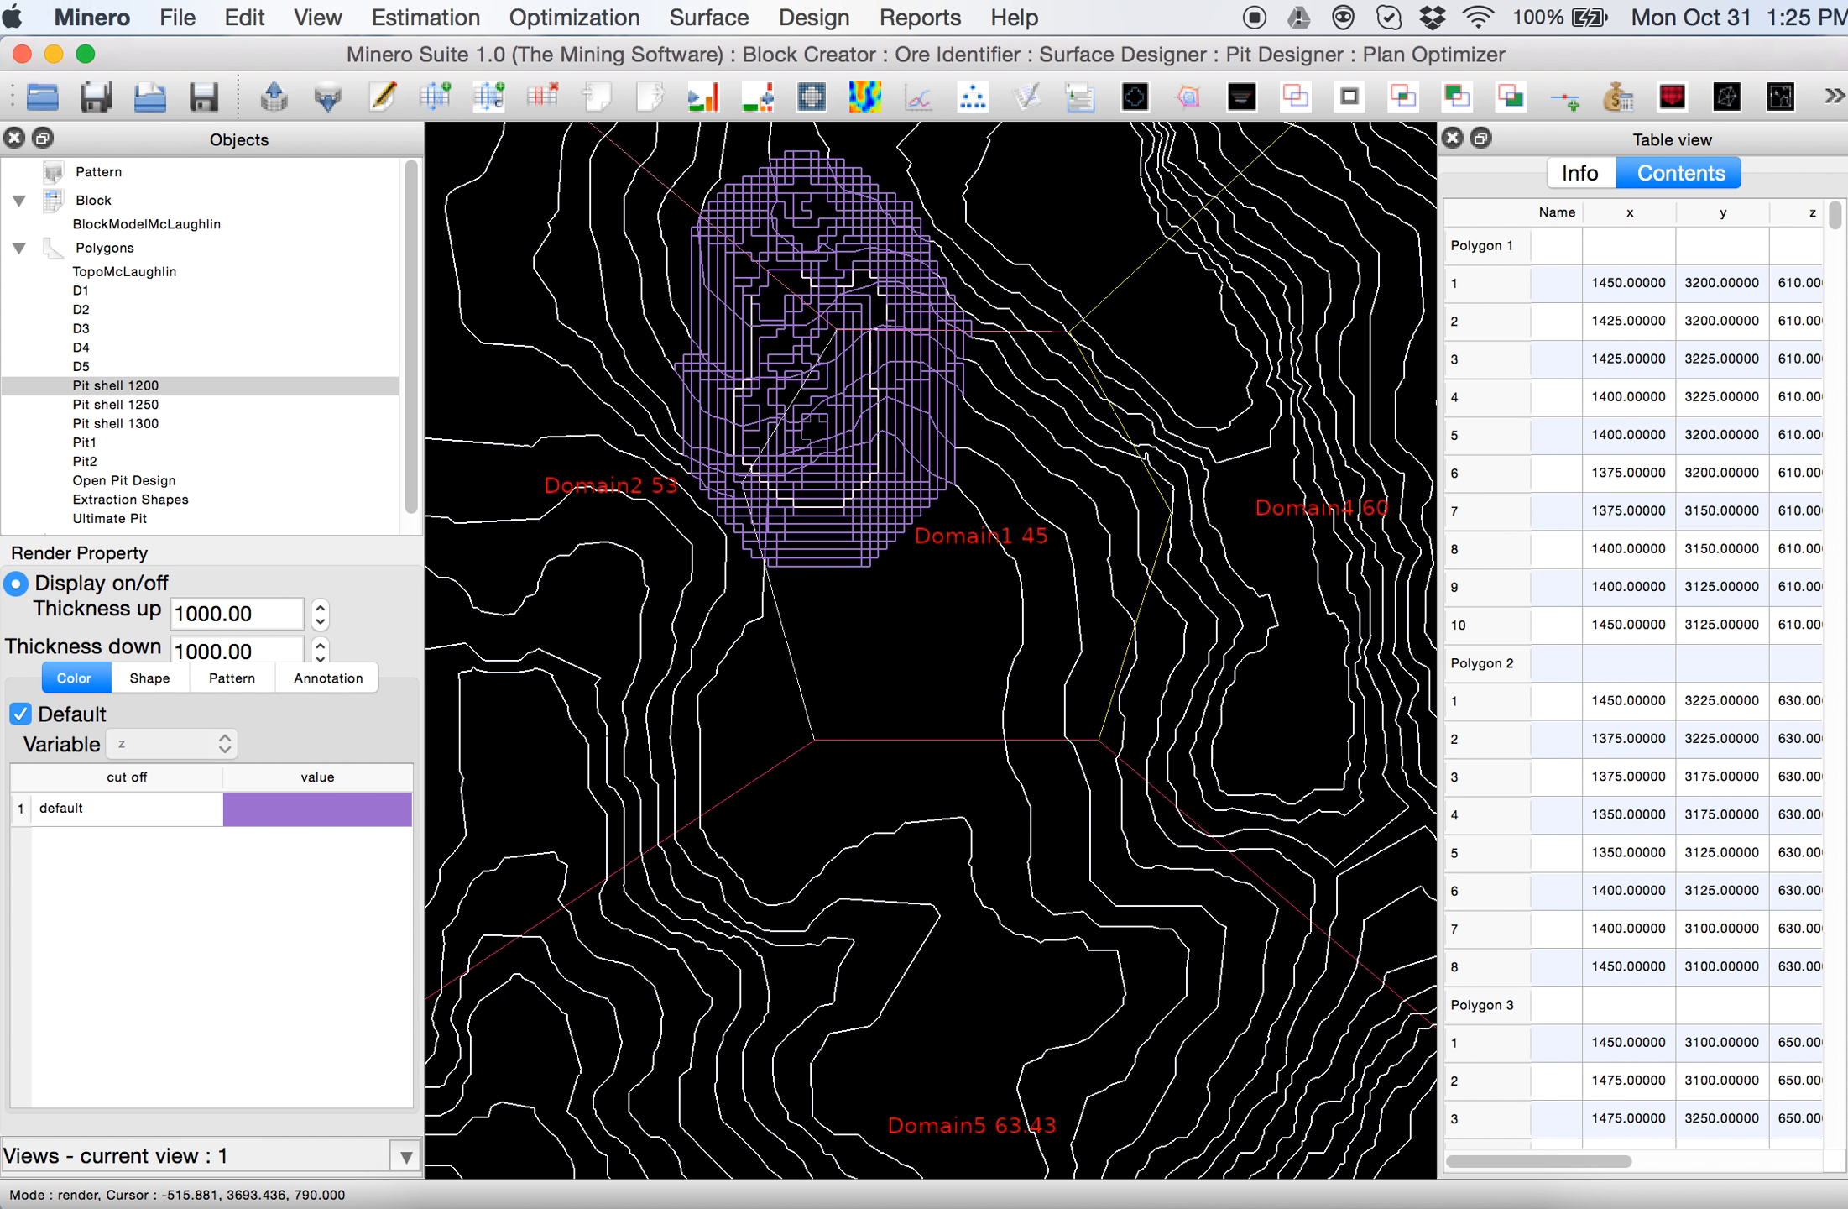
left_click(133, 406)
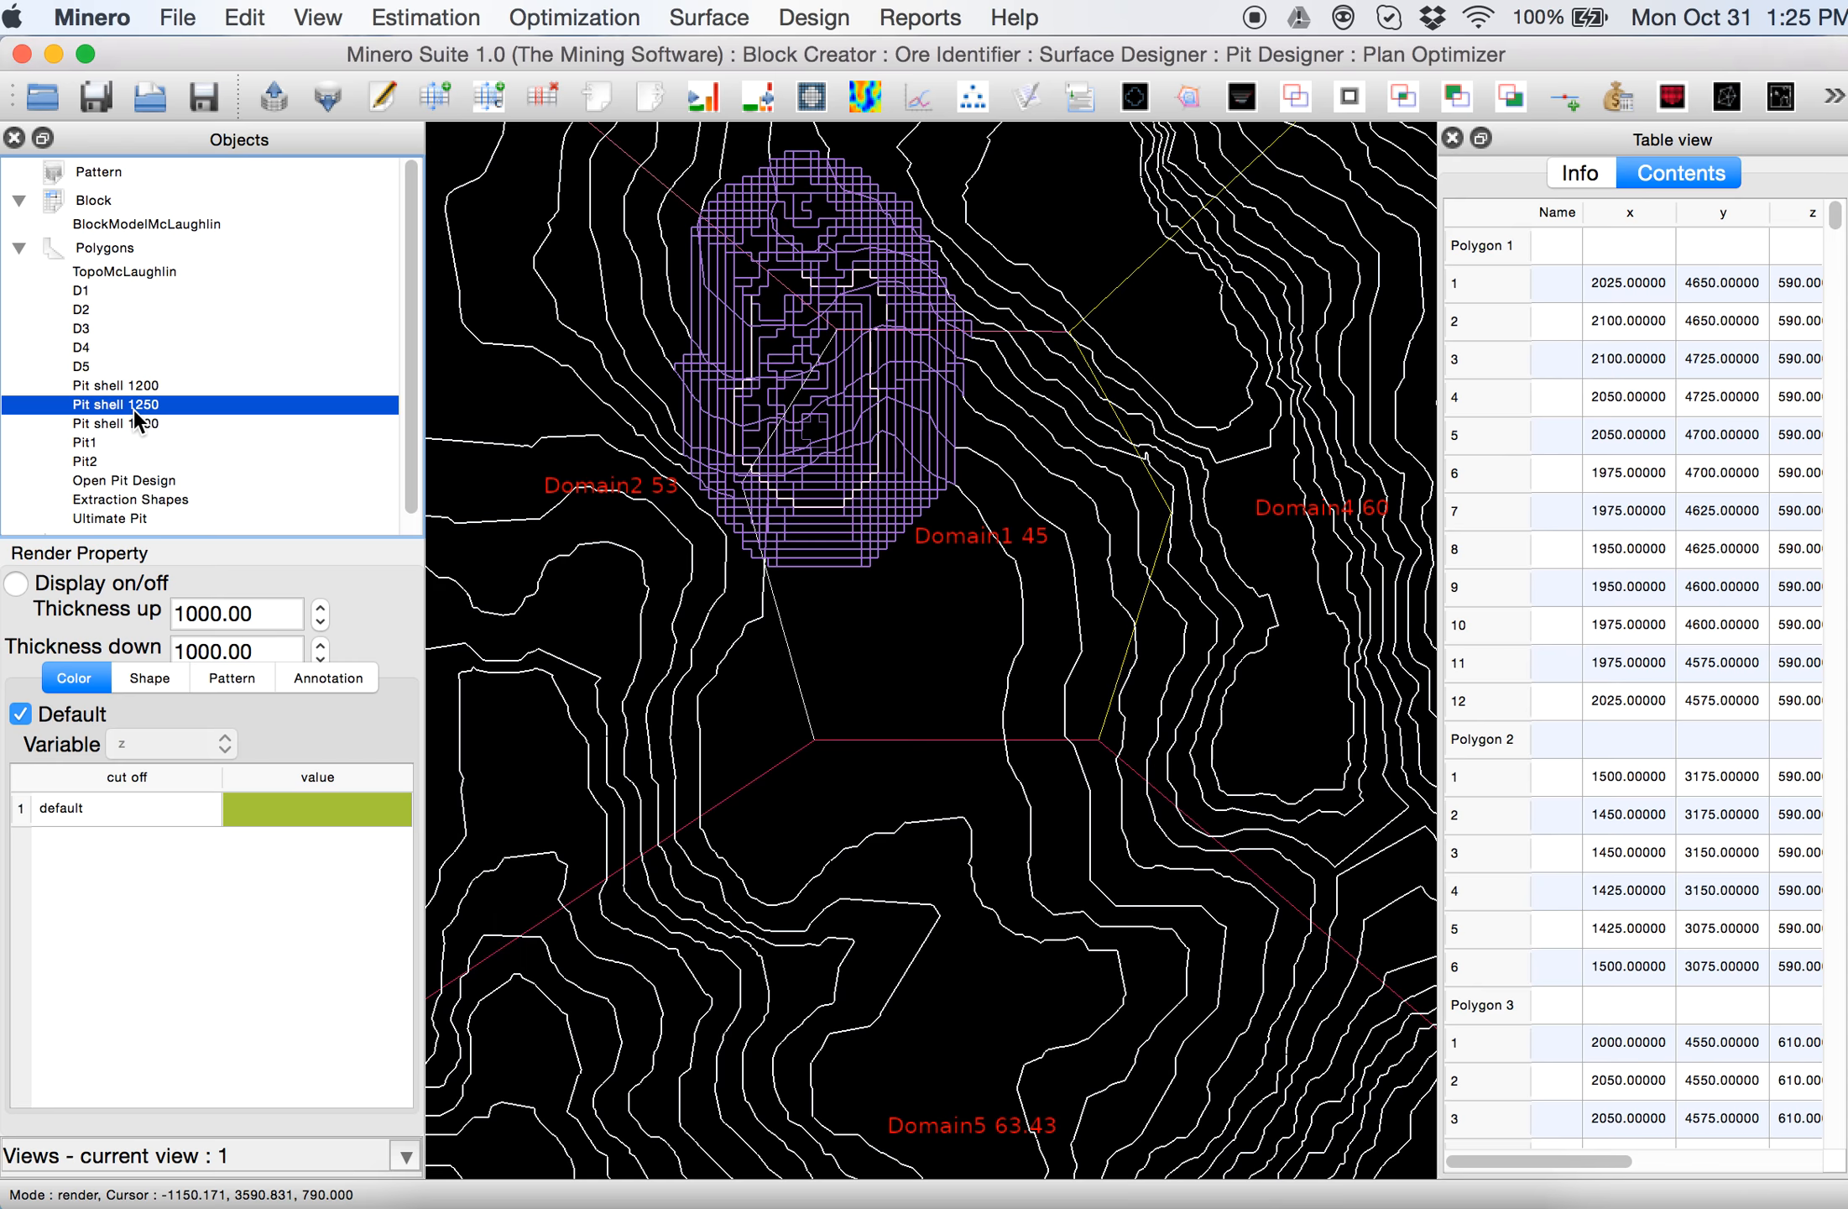
left_click(55, 580)
scroll(459, 419, "up", 1)
scroll(453, 416, "down", 4)
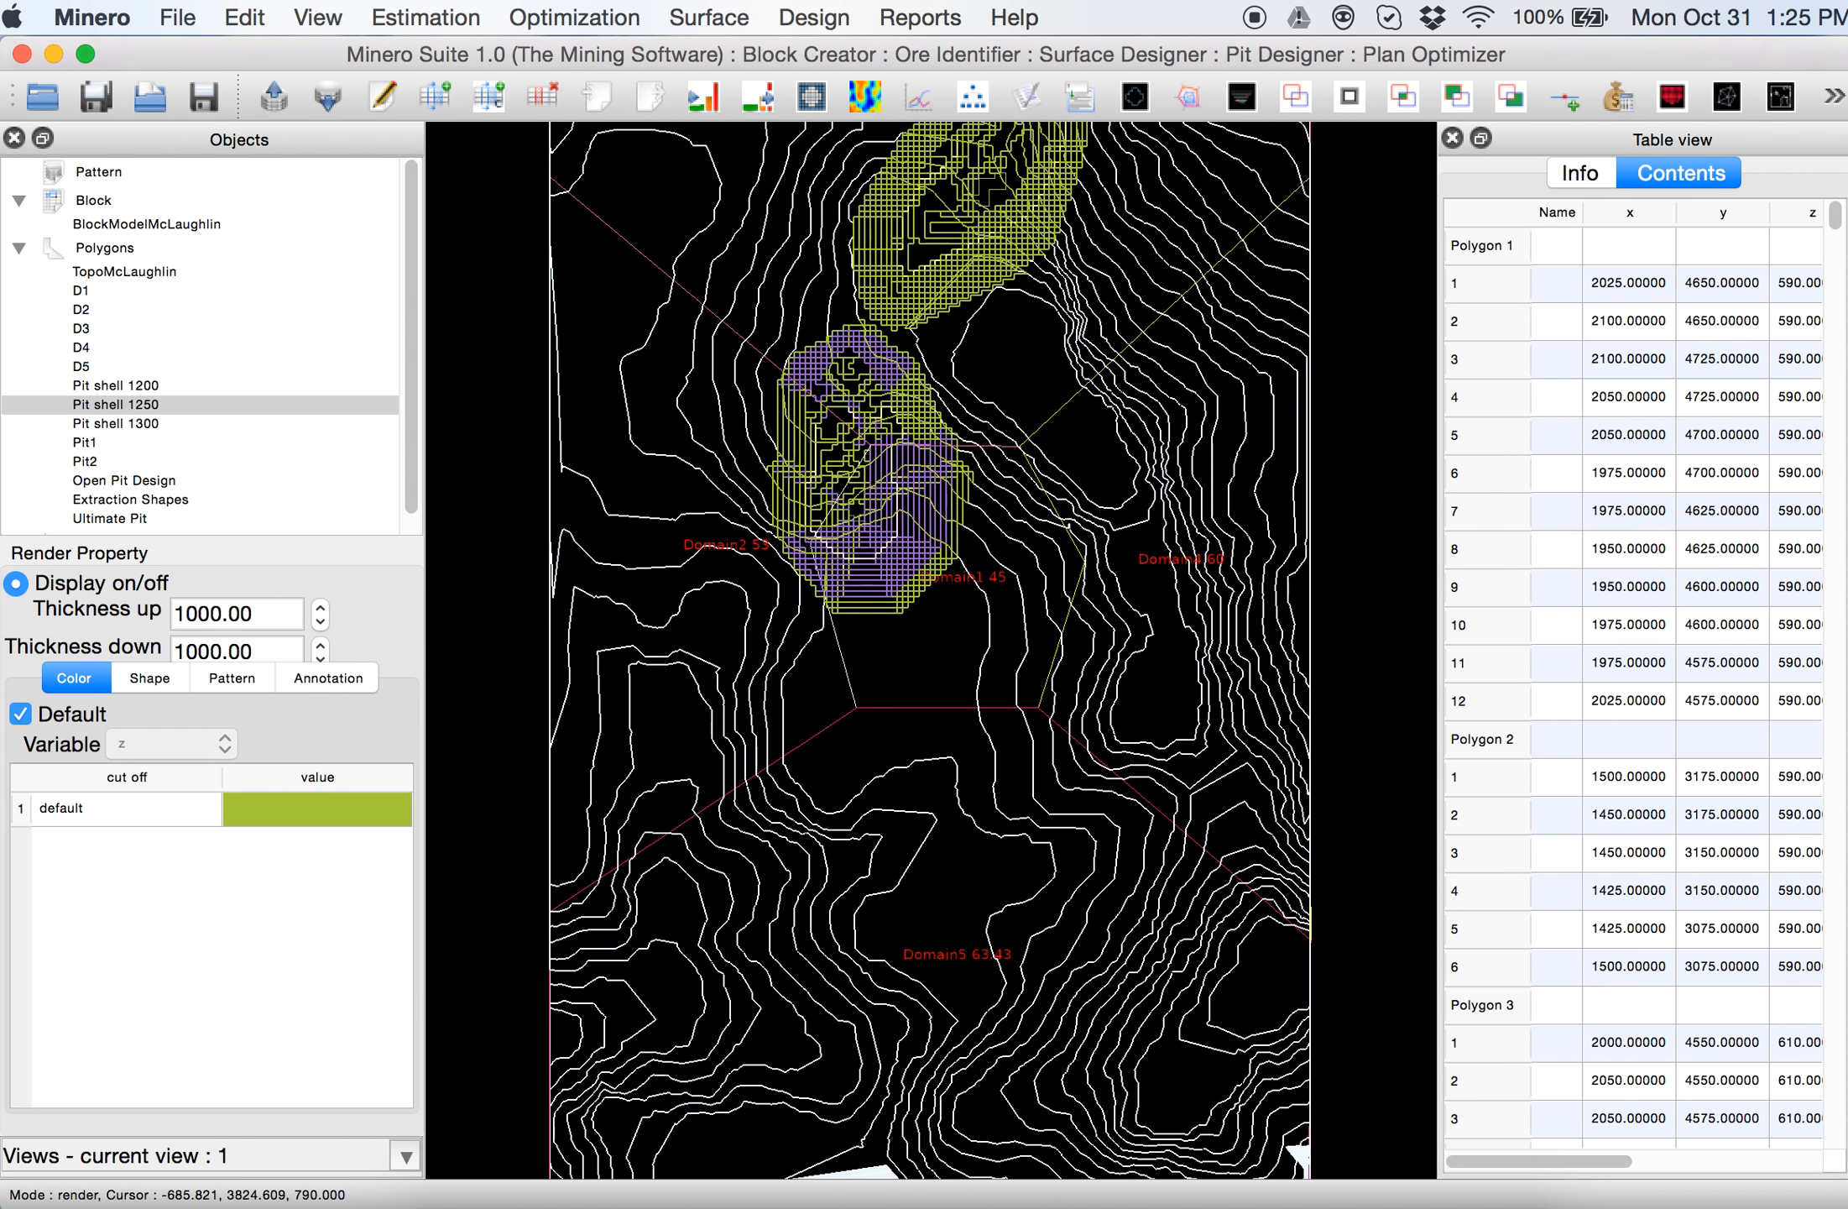
left_click_drag(920, 414, 843, 714)
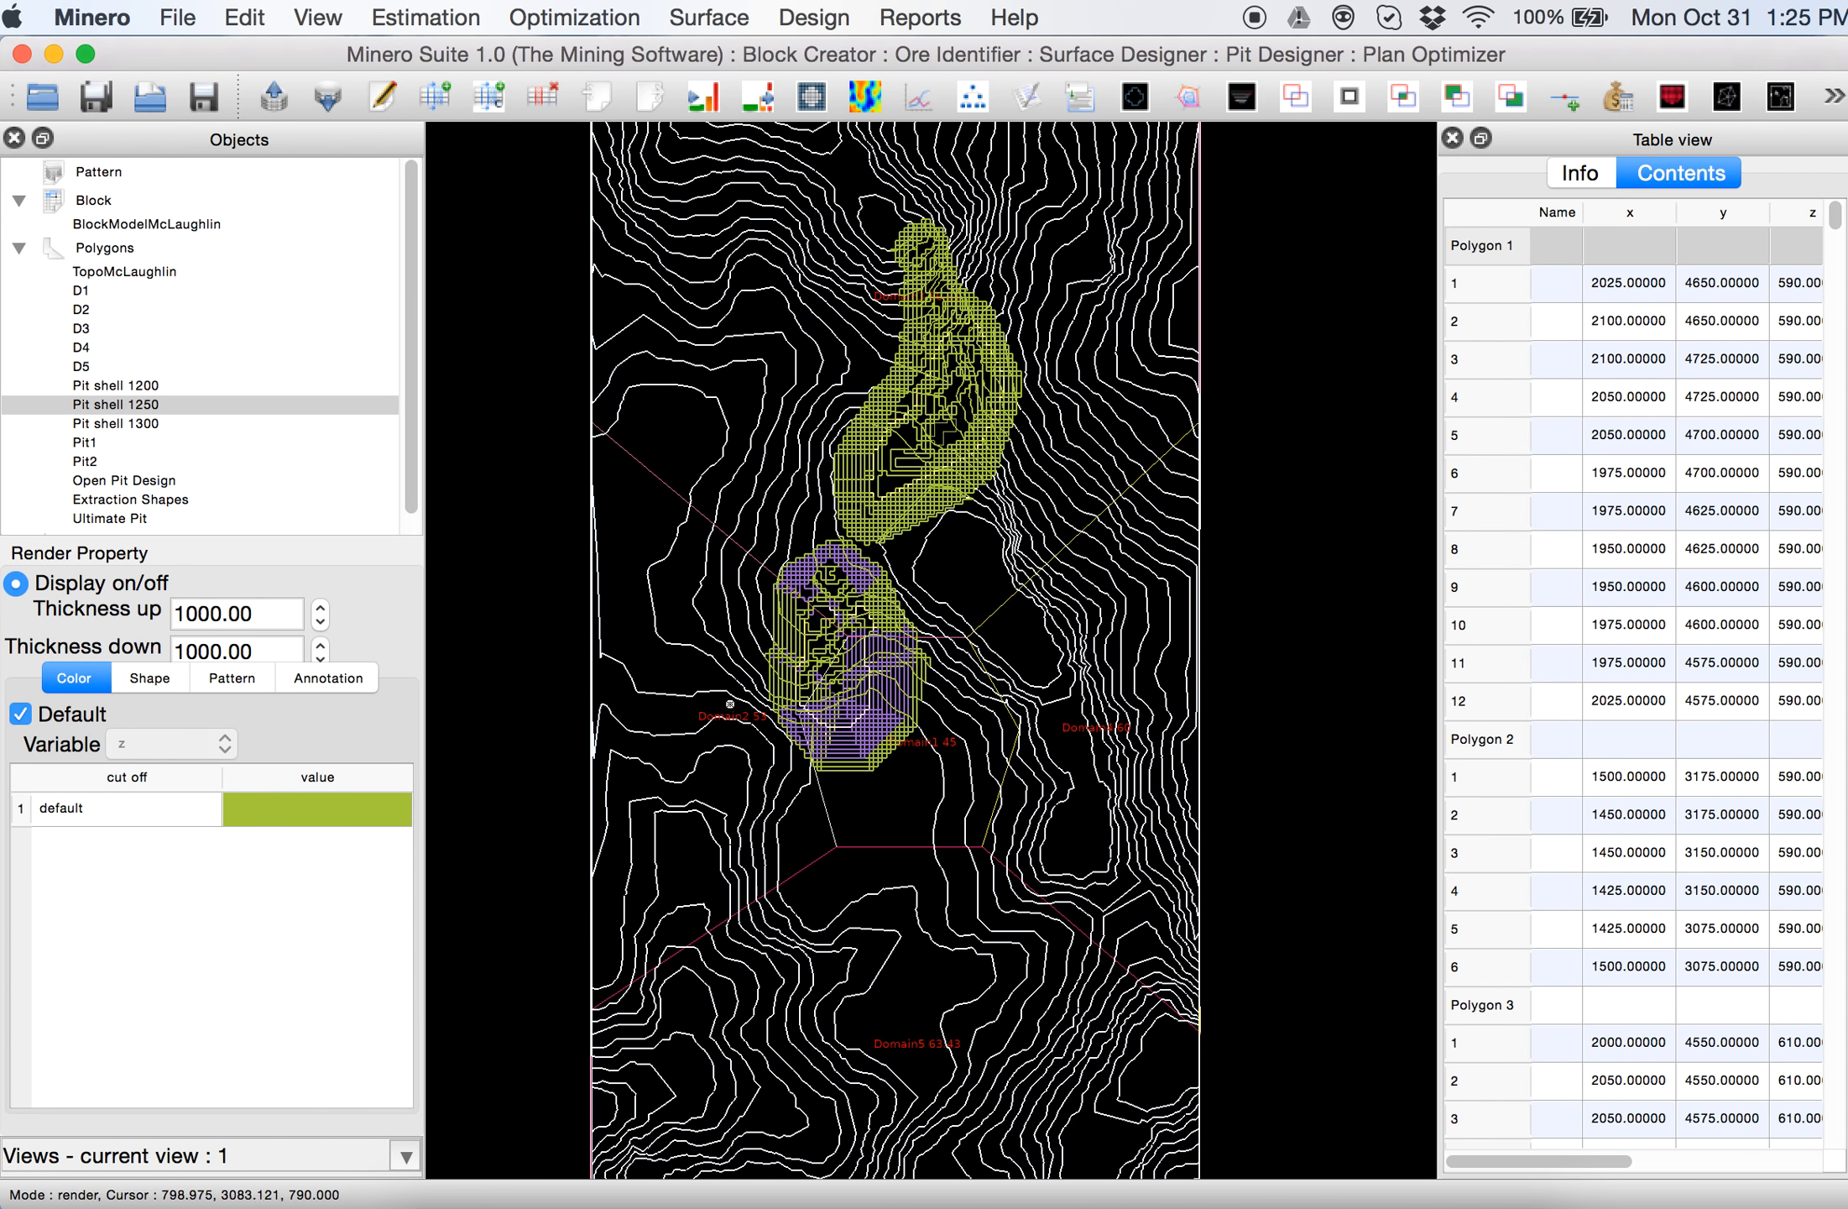
scroll(651, 371, "up", 4)
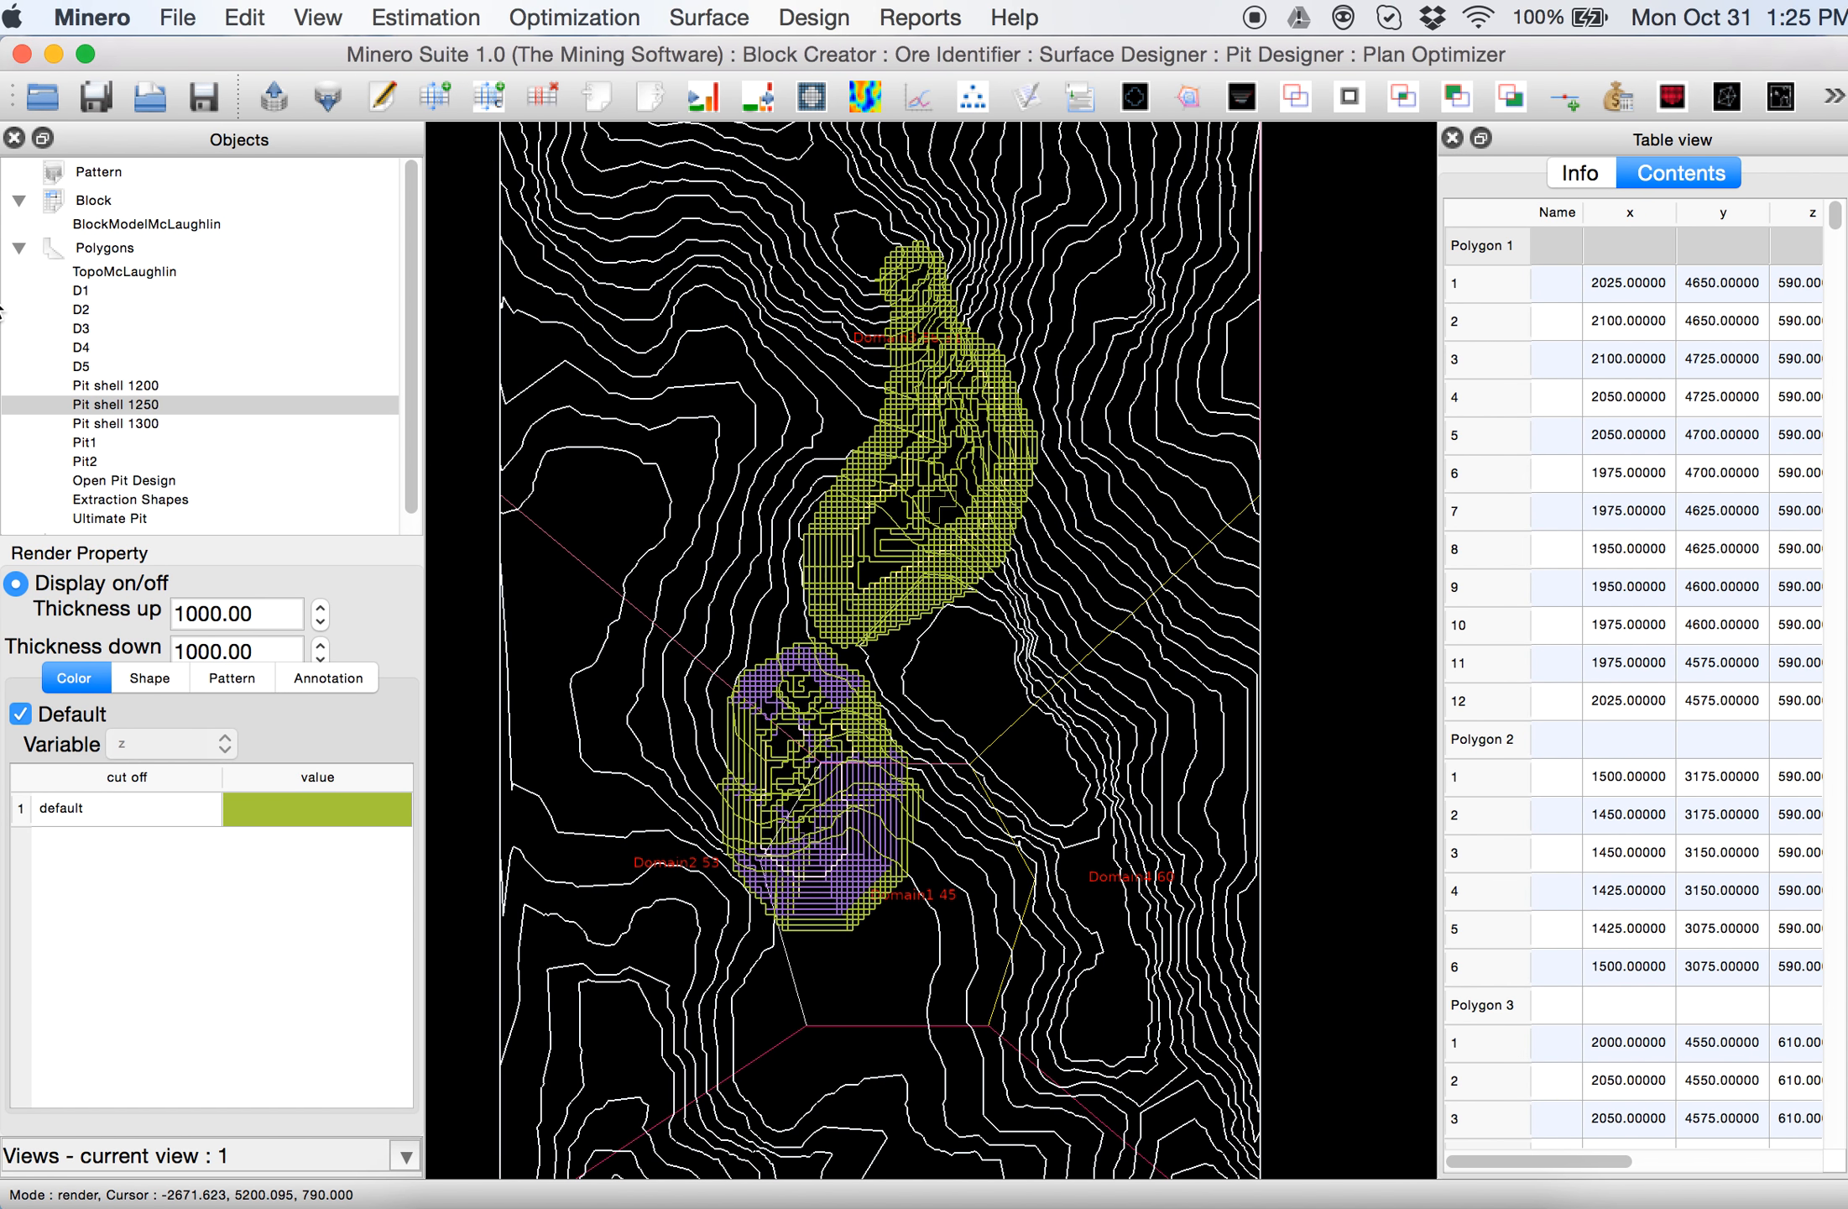
Display Pit shell 1300 on top of the two smaller pit shells so all three can be compared
left_click(137, 426)
left_click(63, 584)
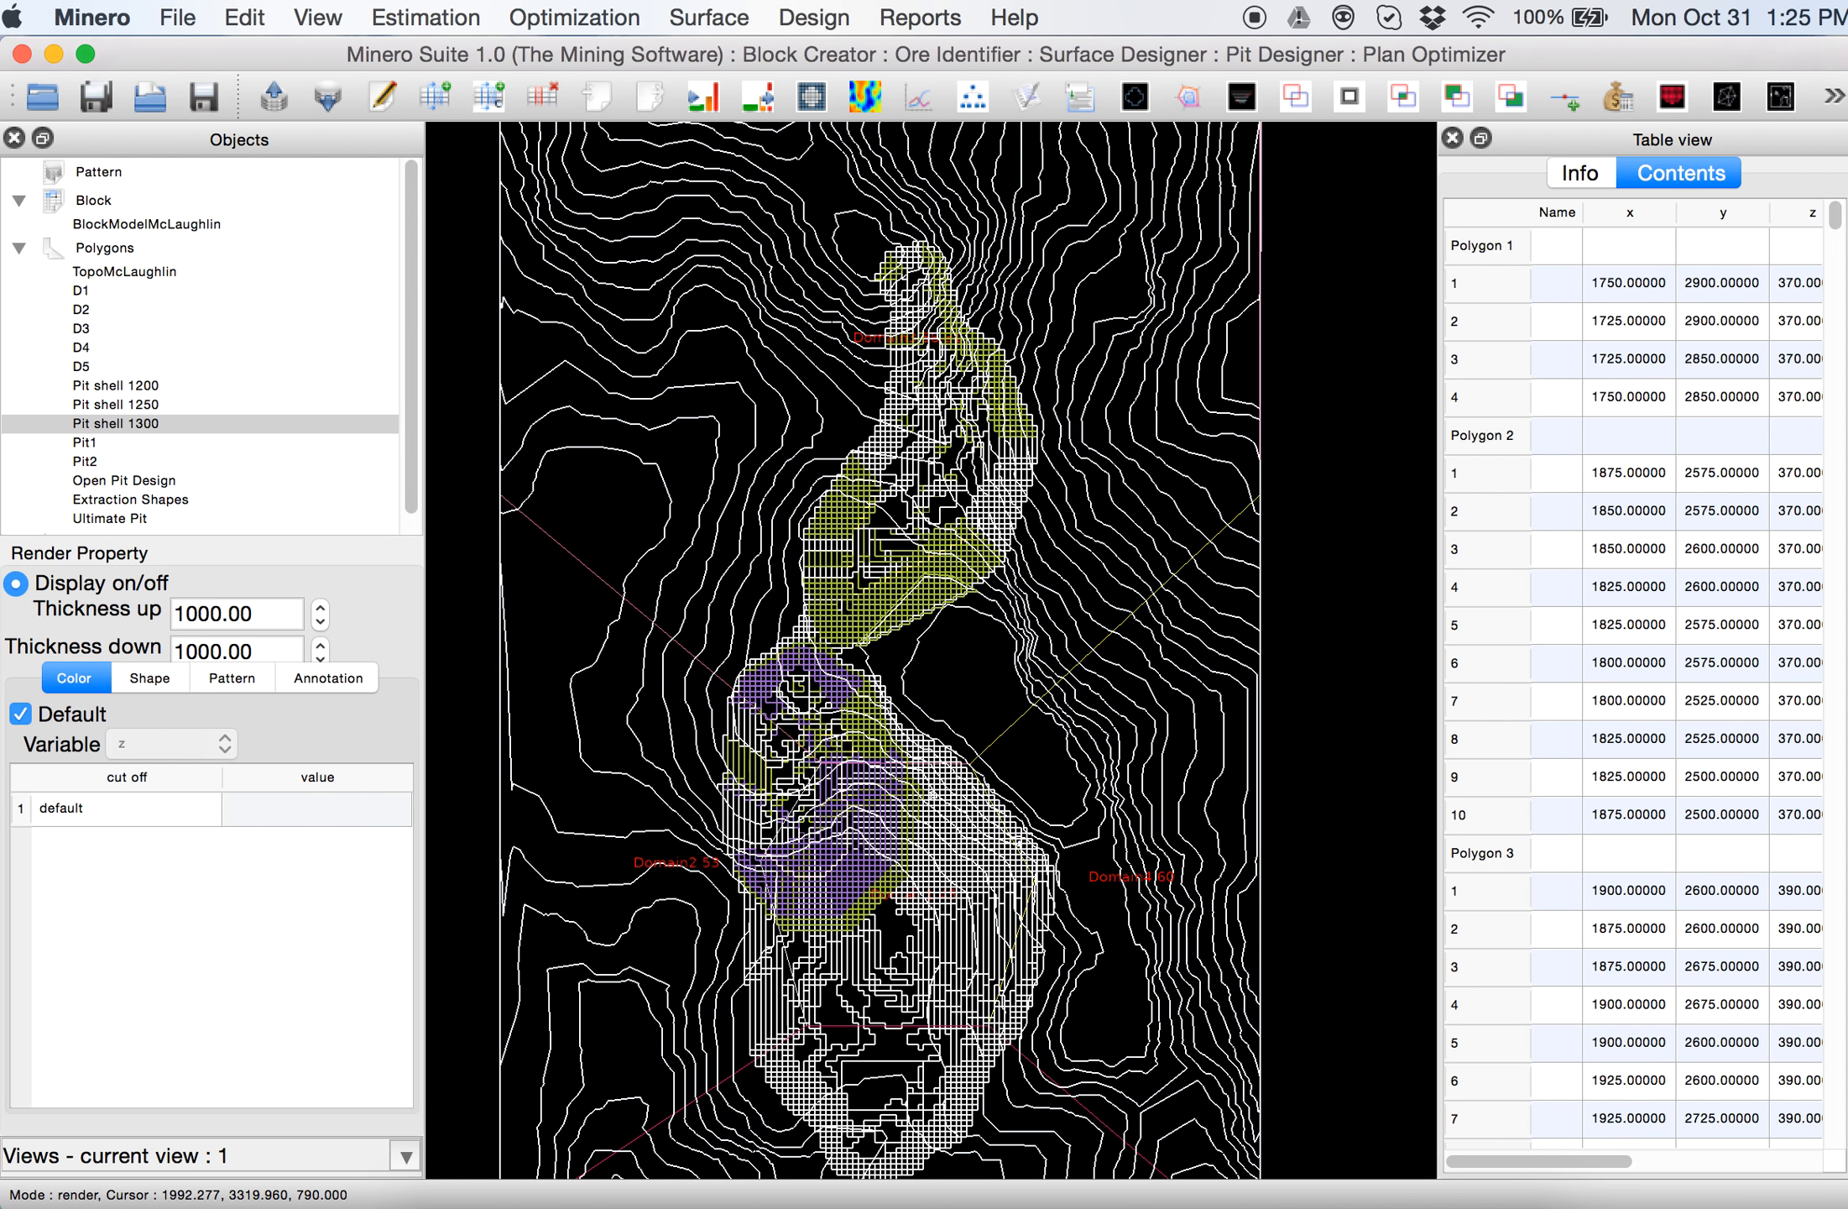
left_click_drag(933, 793, 920, 701)
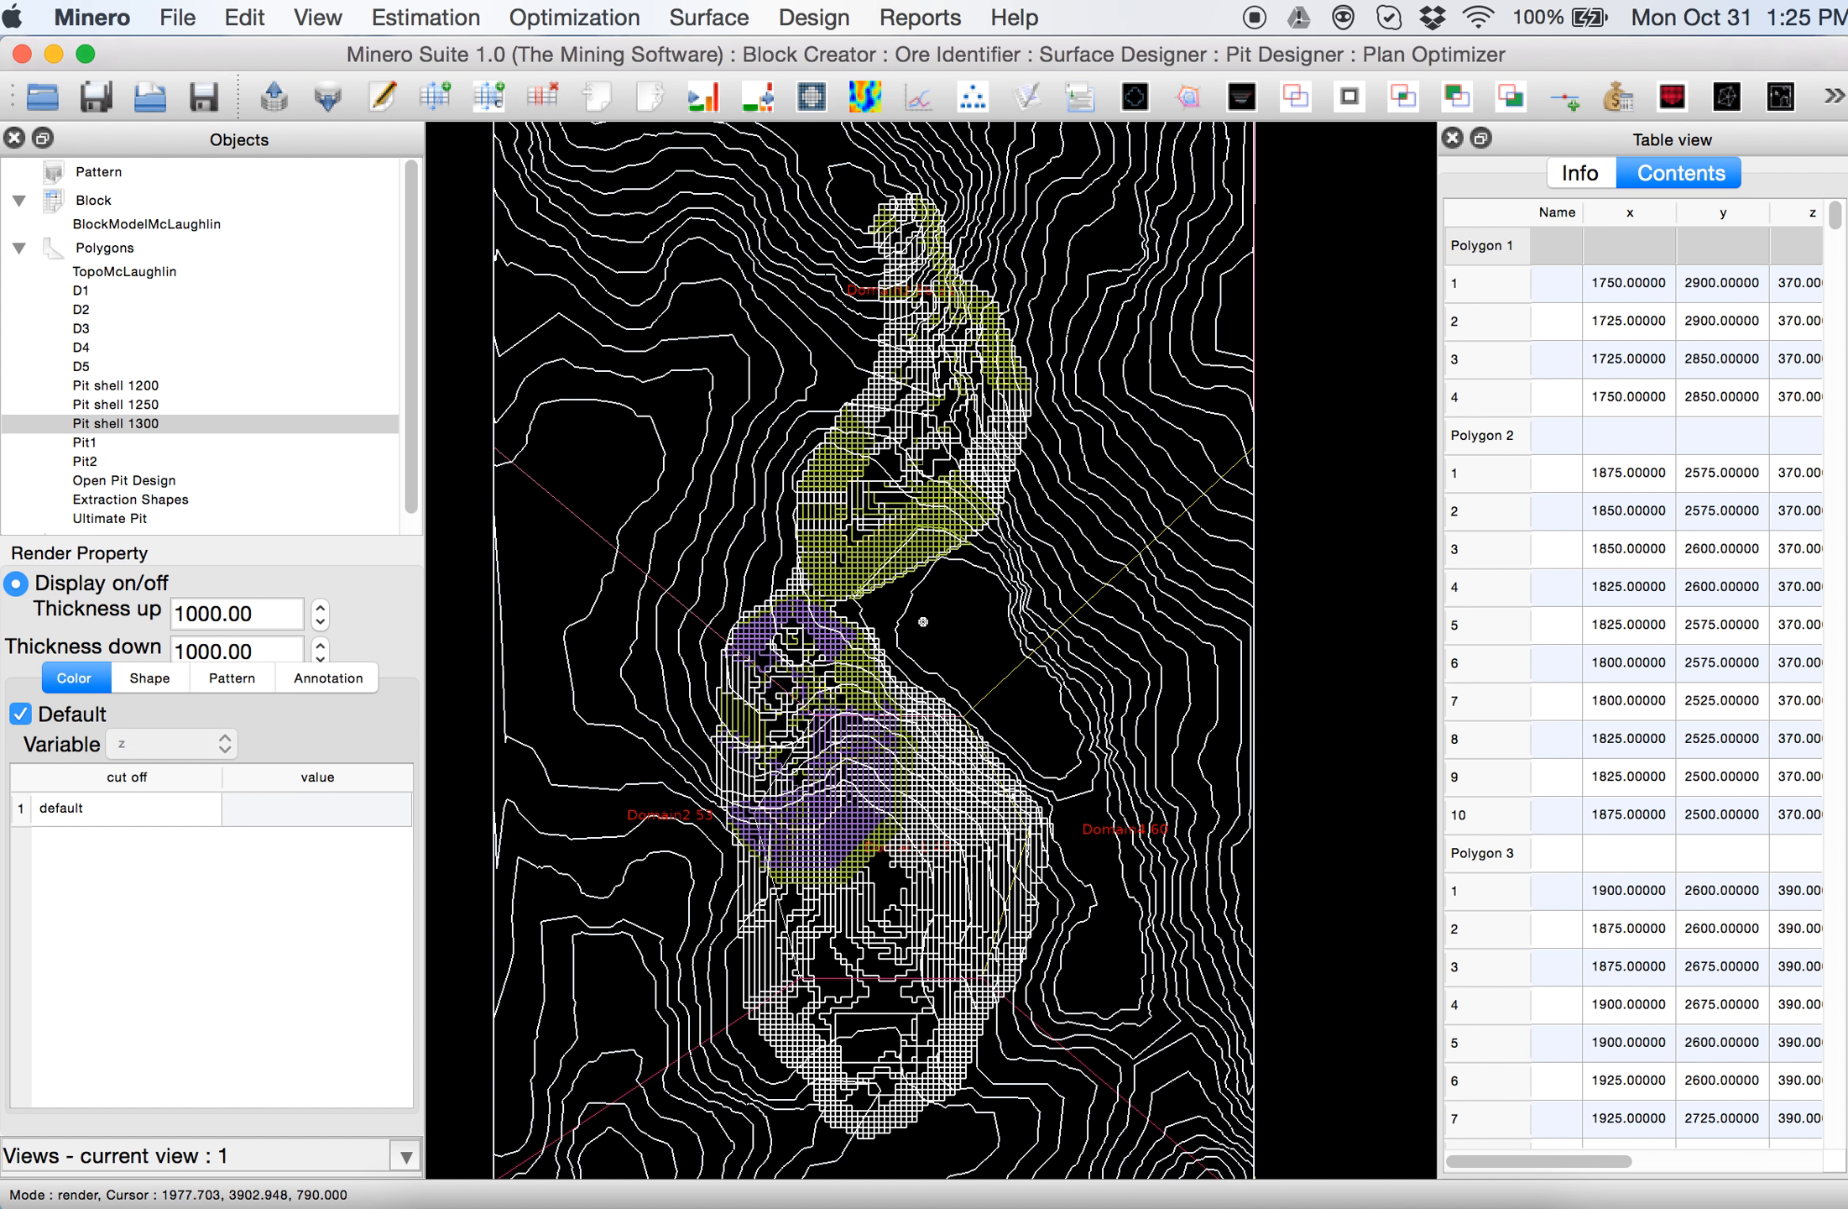
middle_click_drag(971, 668, 886, 596)
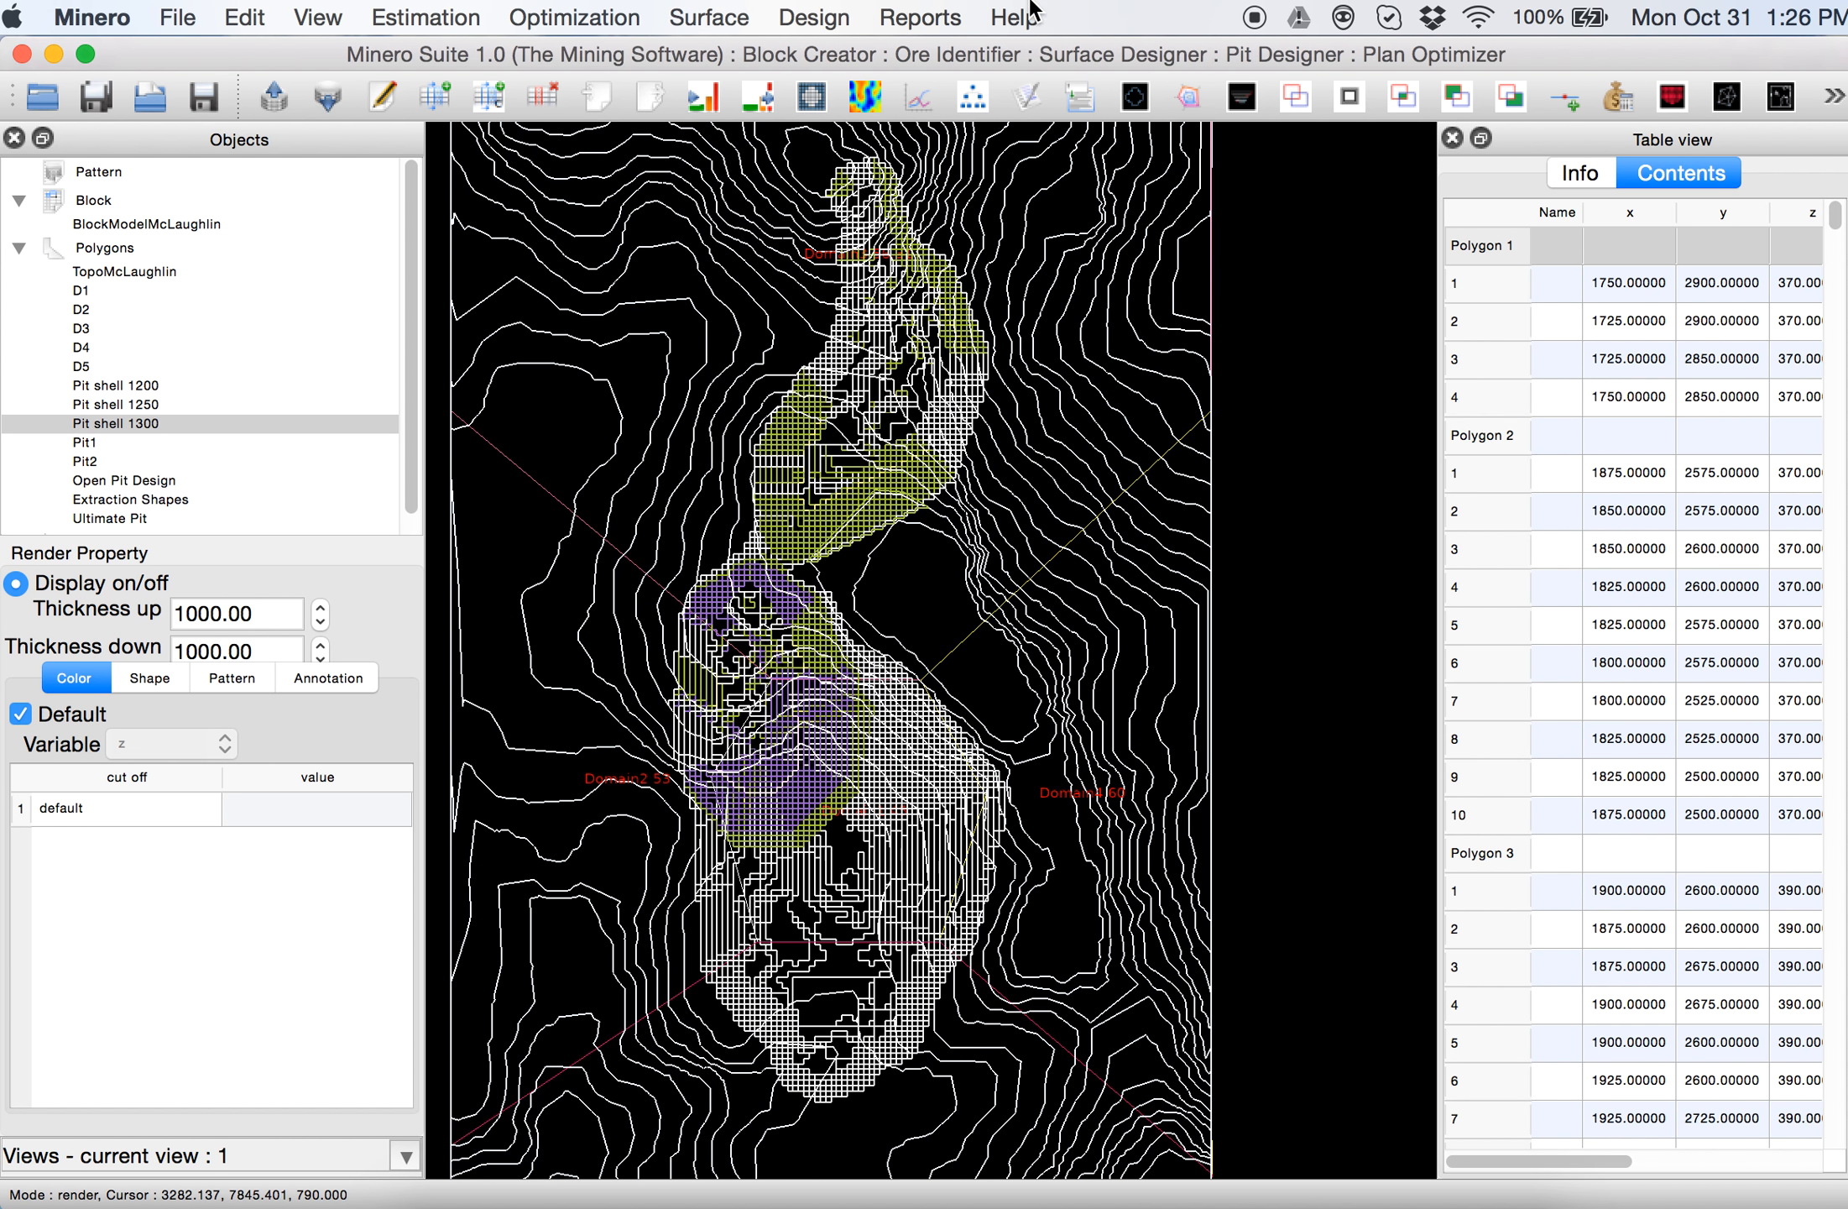
Hide Pit shell 1200 and Pit shell 1300, leaving only Pit shell 1250 displayed over the topography
left_click(818, 17)
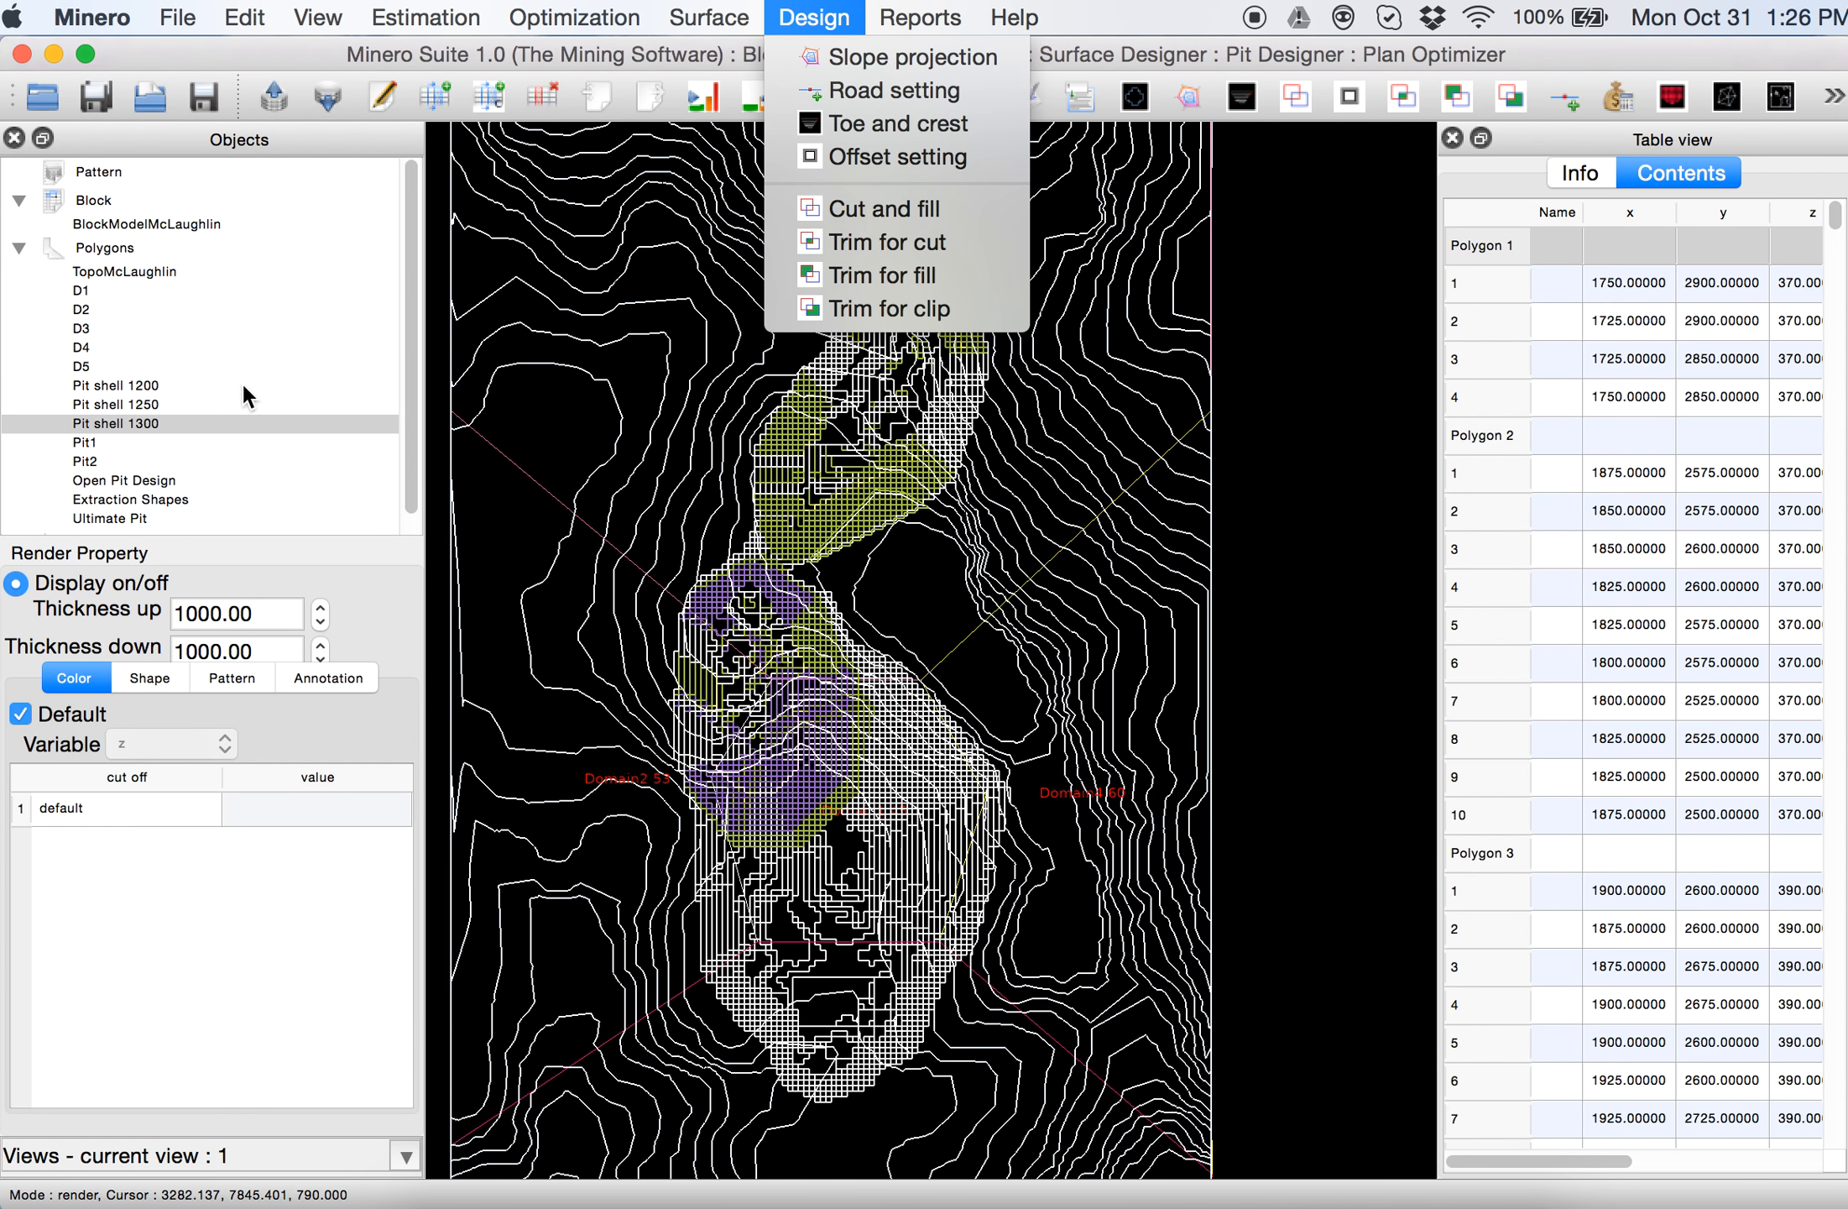
left_click(165, 409)
left_click(164, 385)
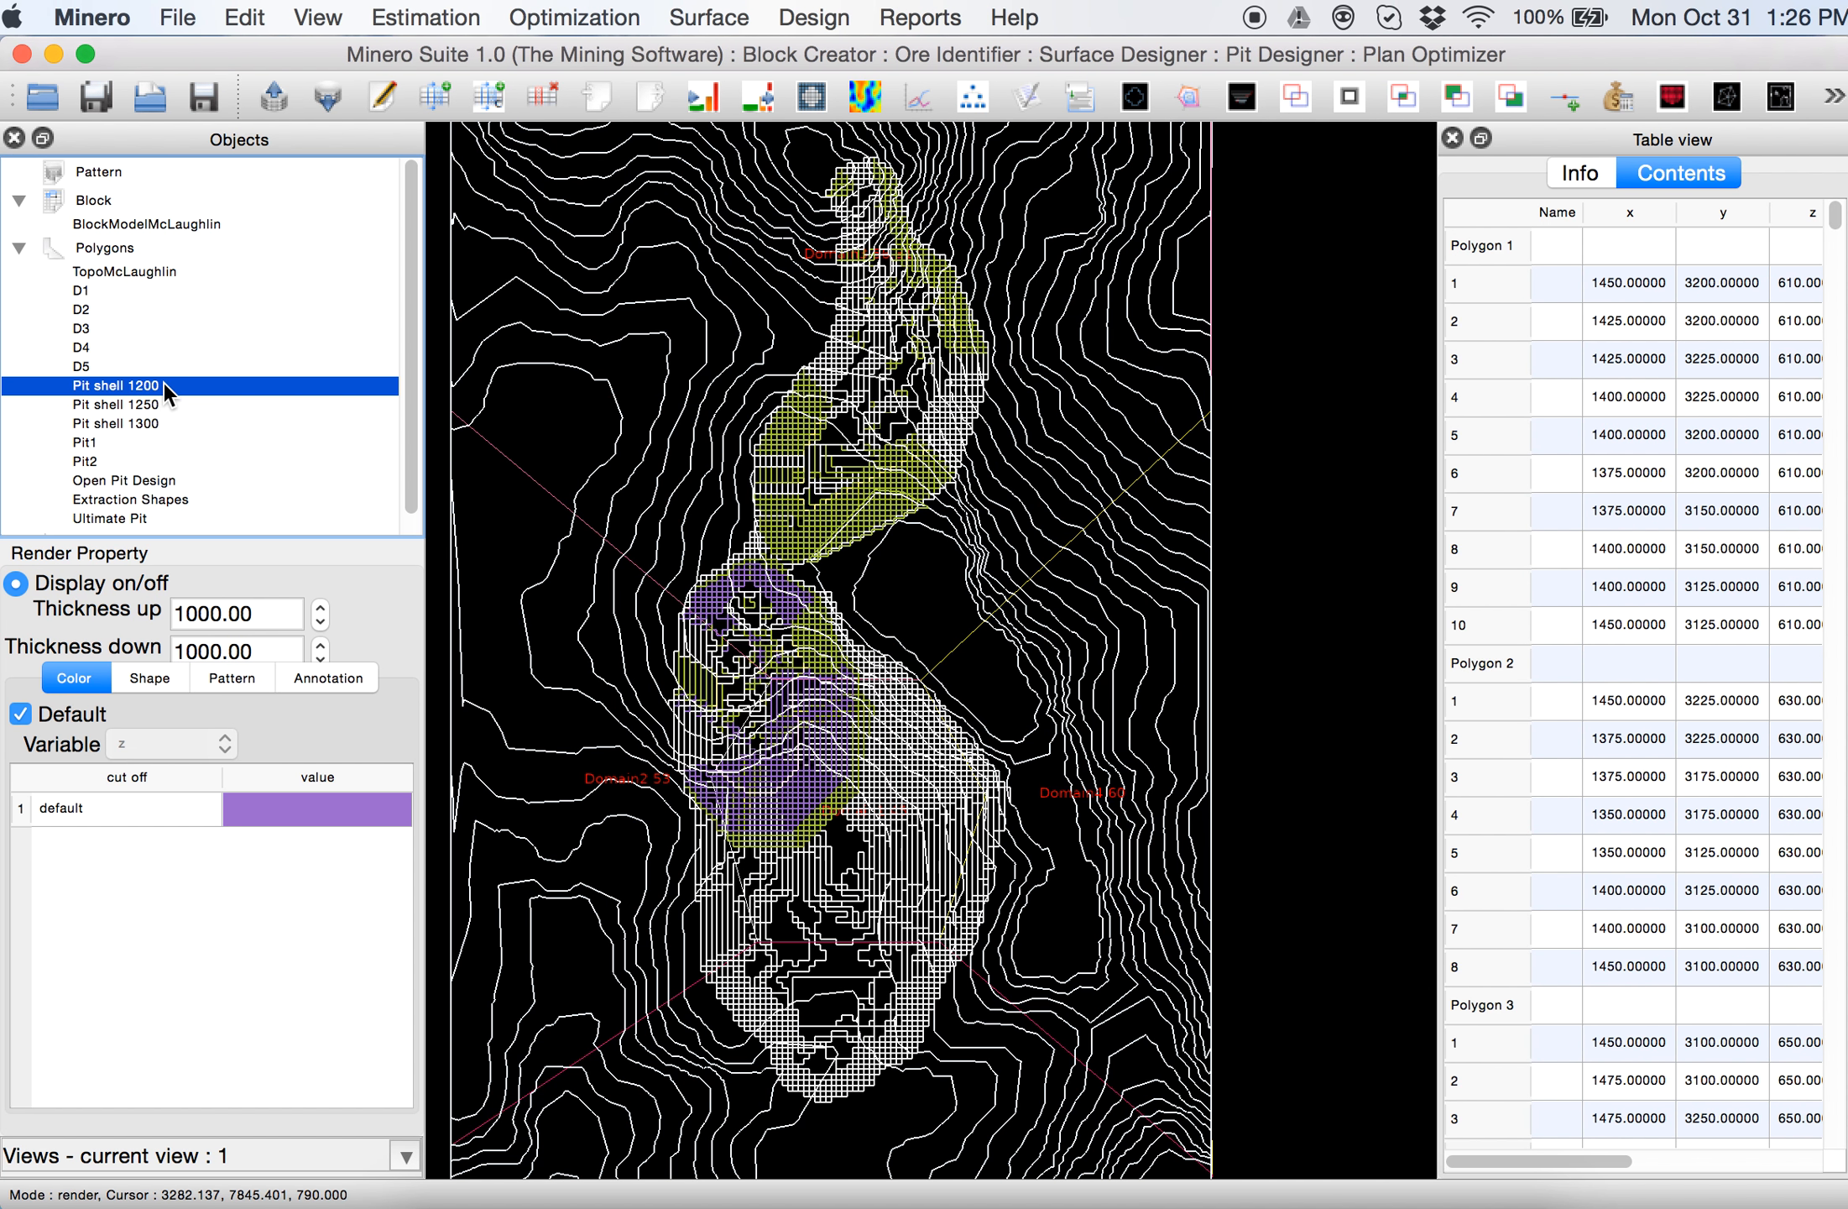
left_click(20, 587)
left_click(136, 424)
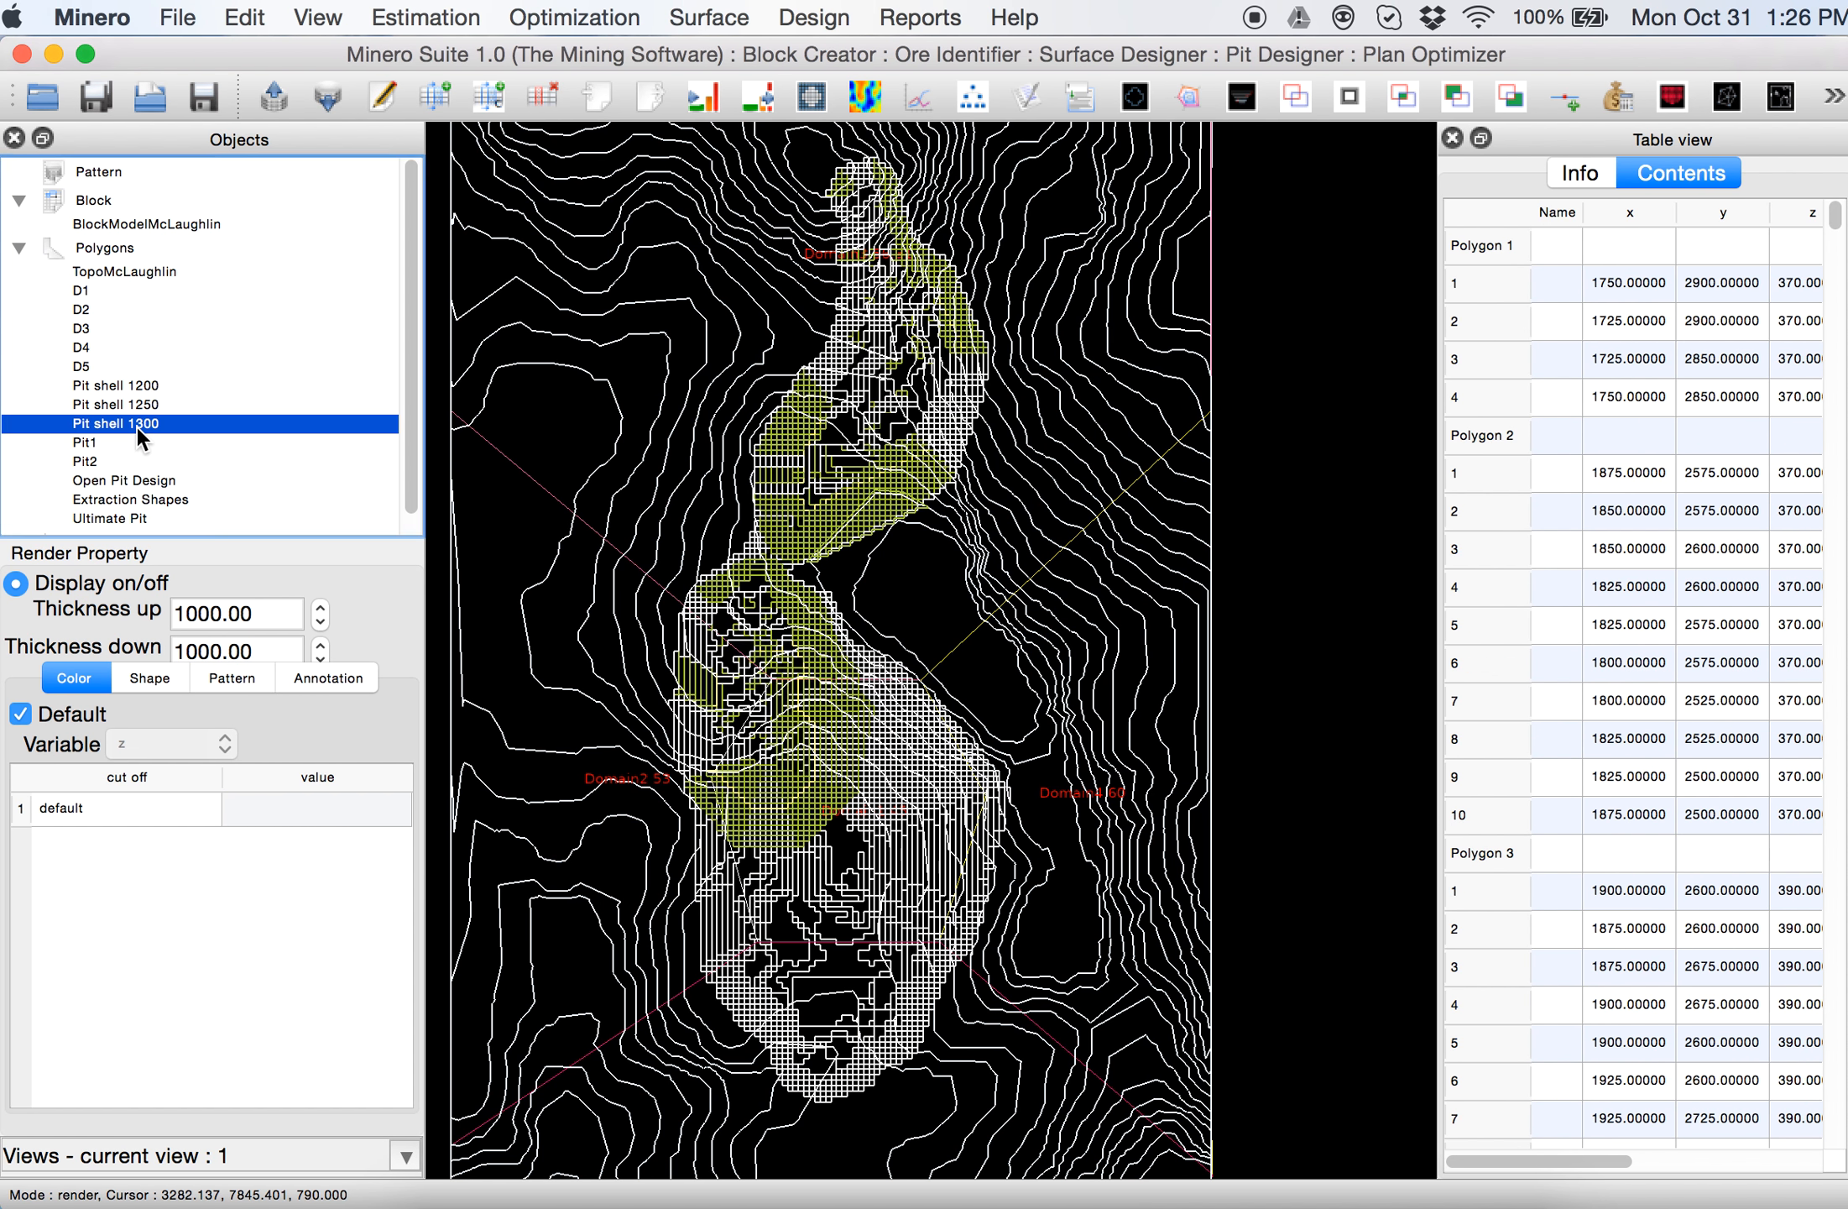
left_click(36, 587)
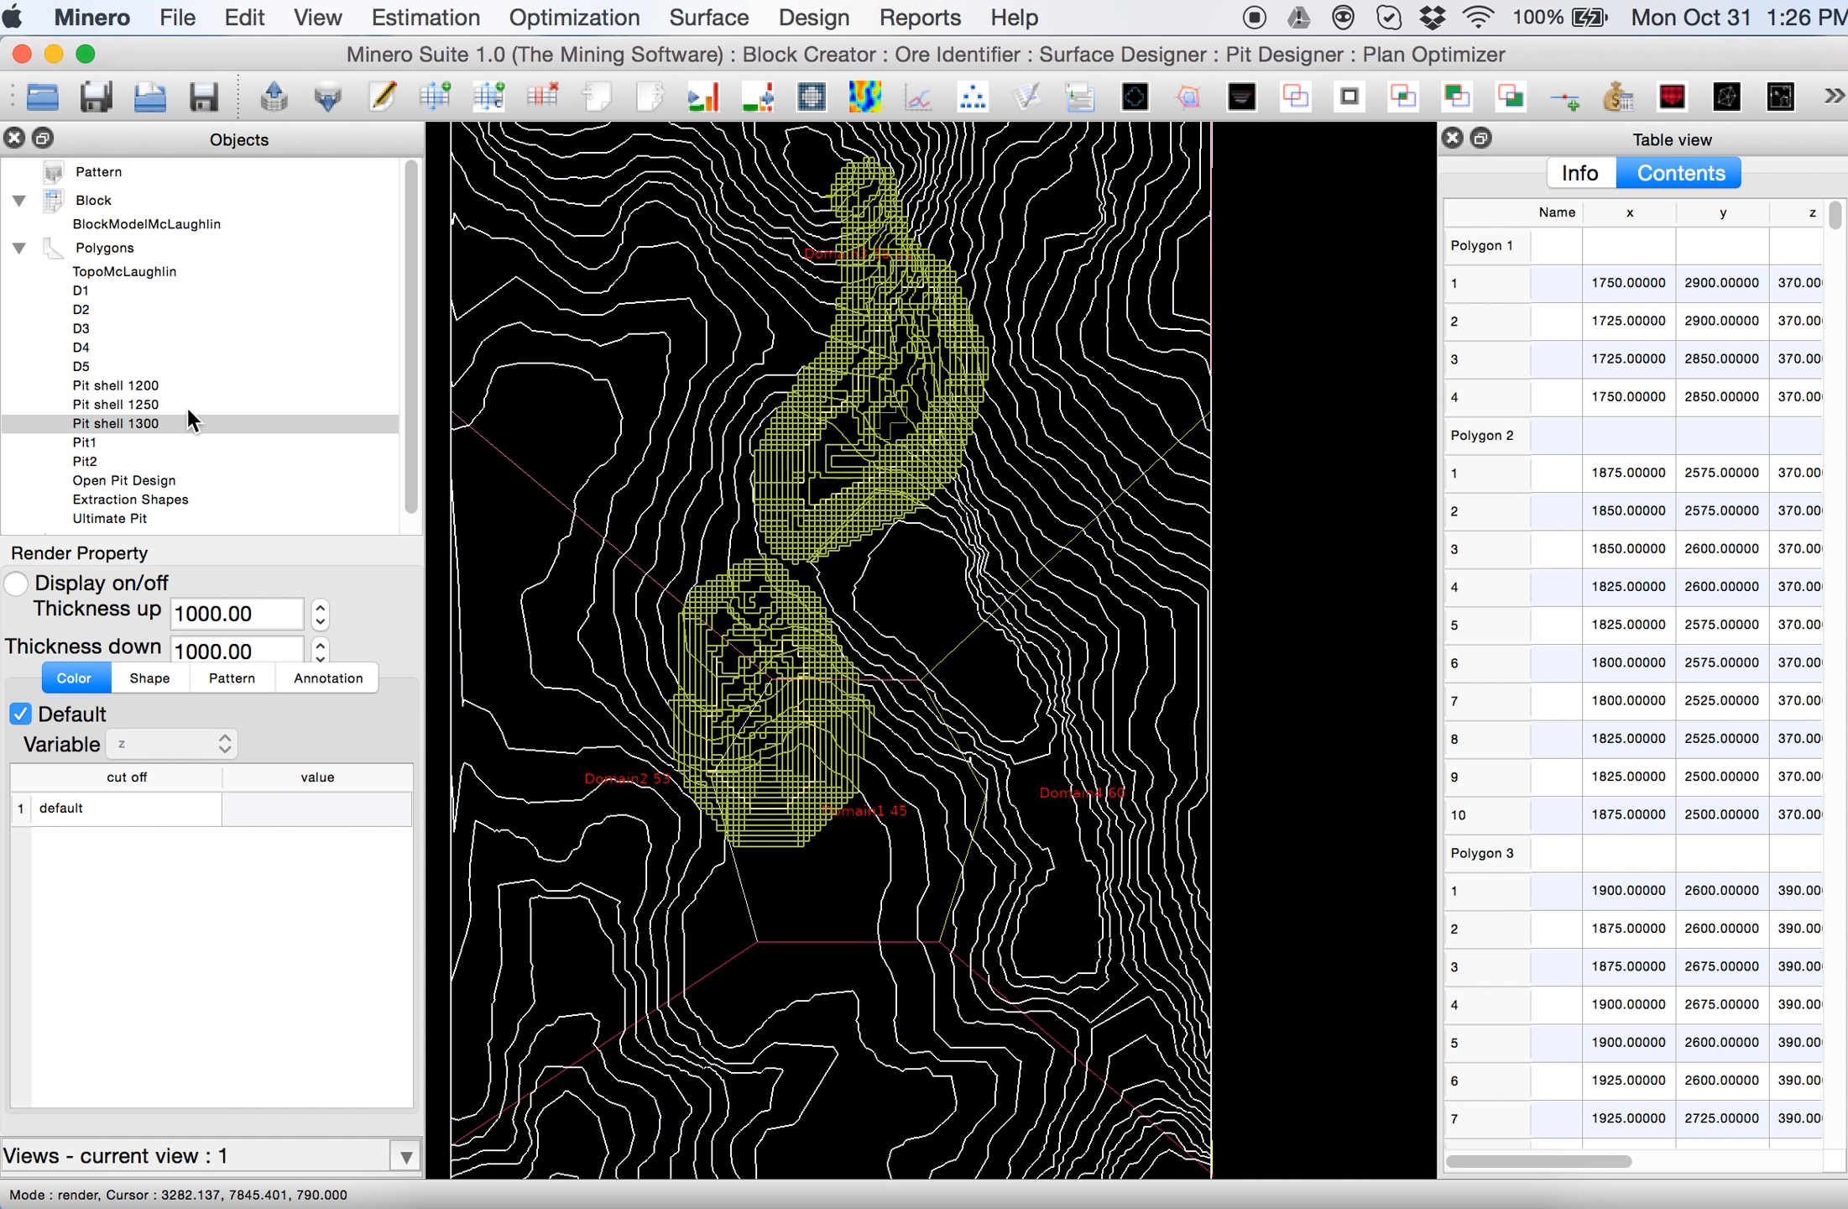
Display the Extraction Shapes polygons over the topography and hide Pit shell 1250
left_click(126, 405)
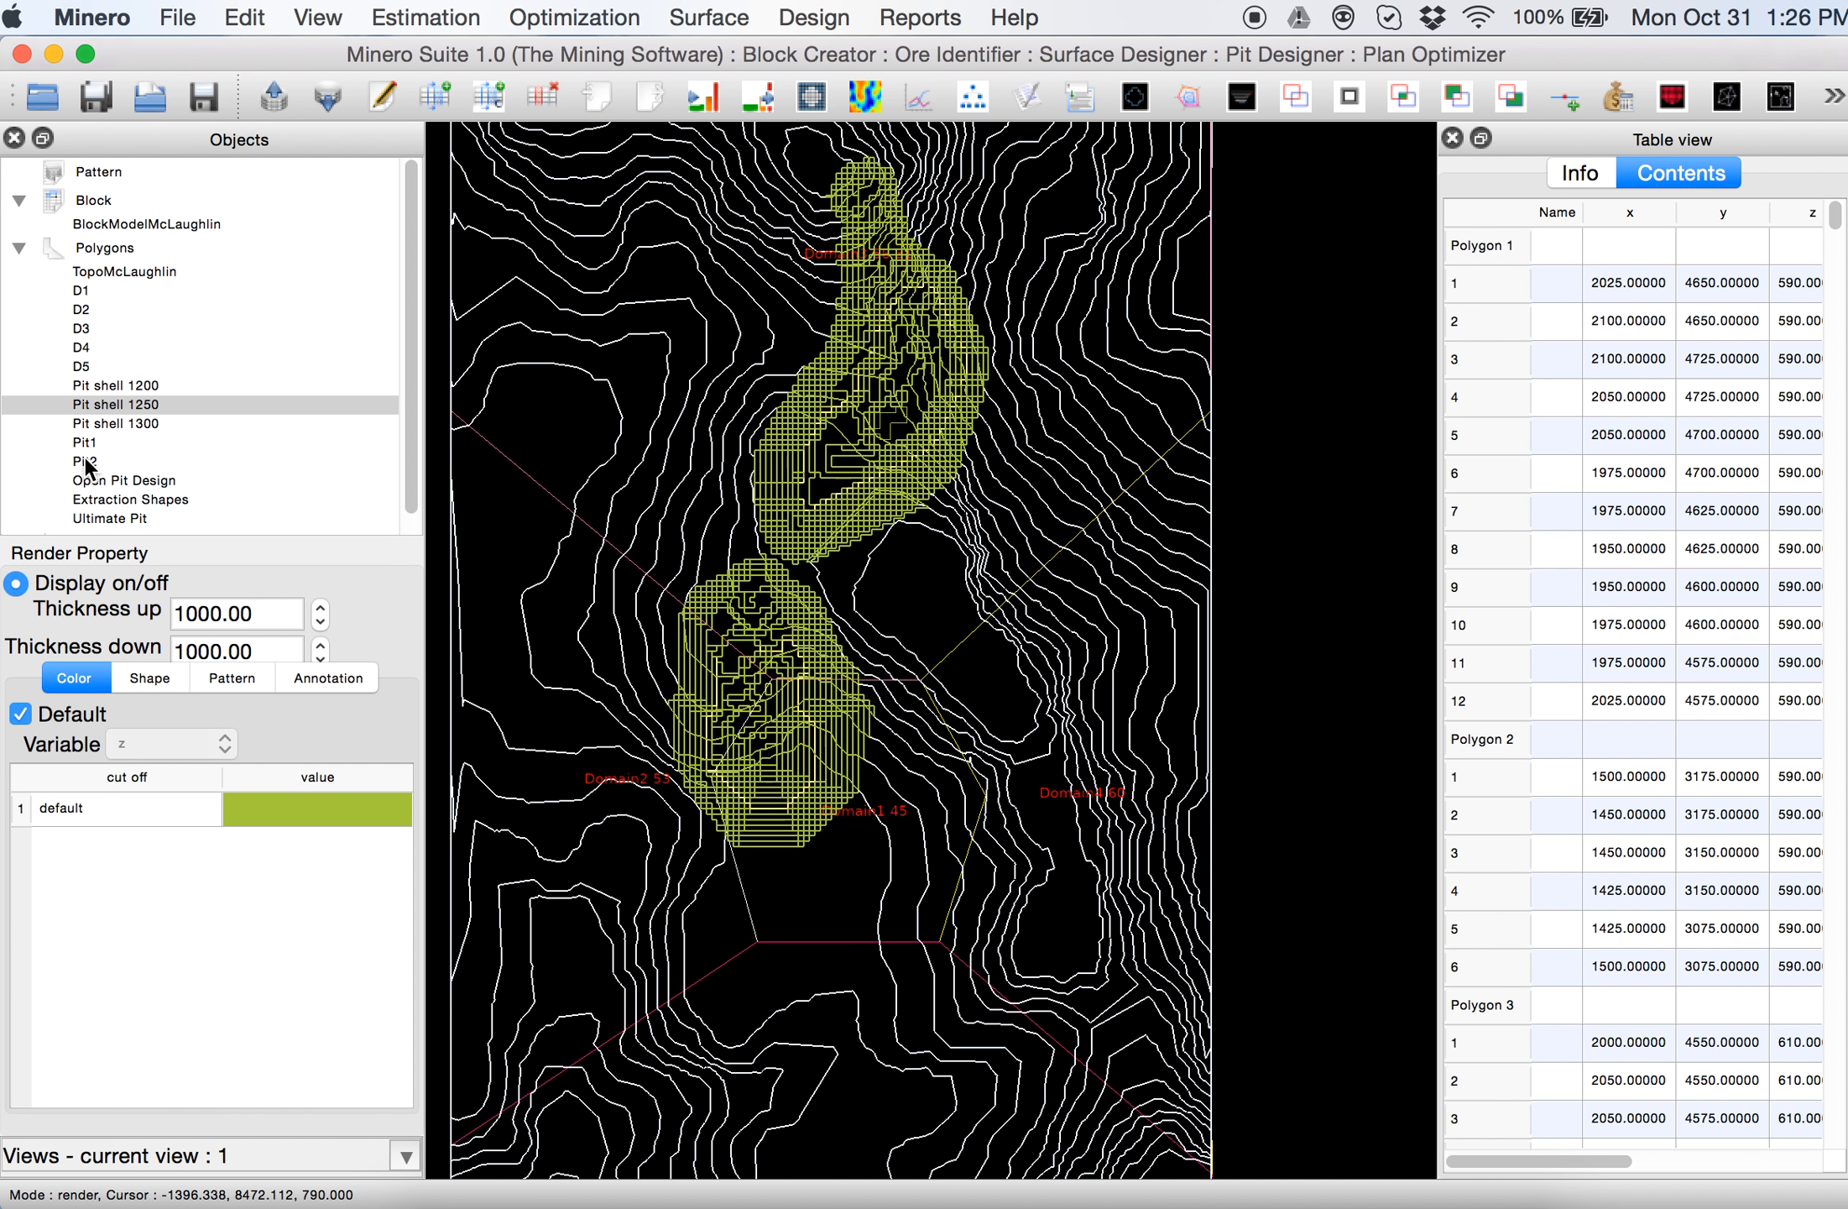
left_click(108, 500)
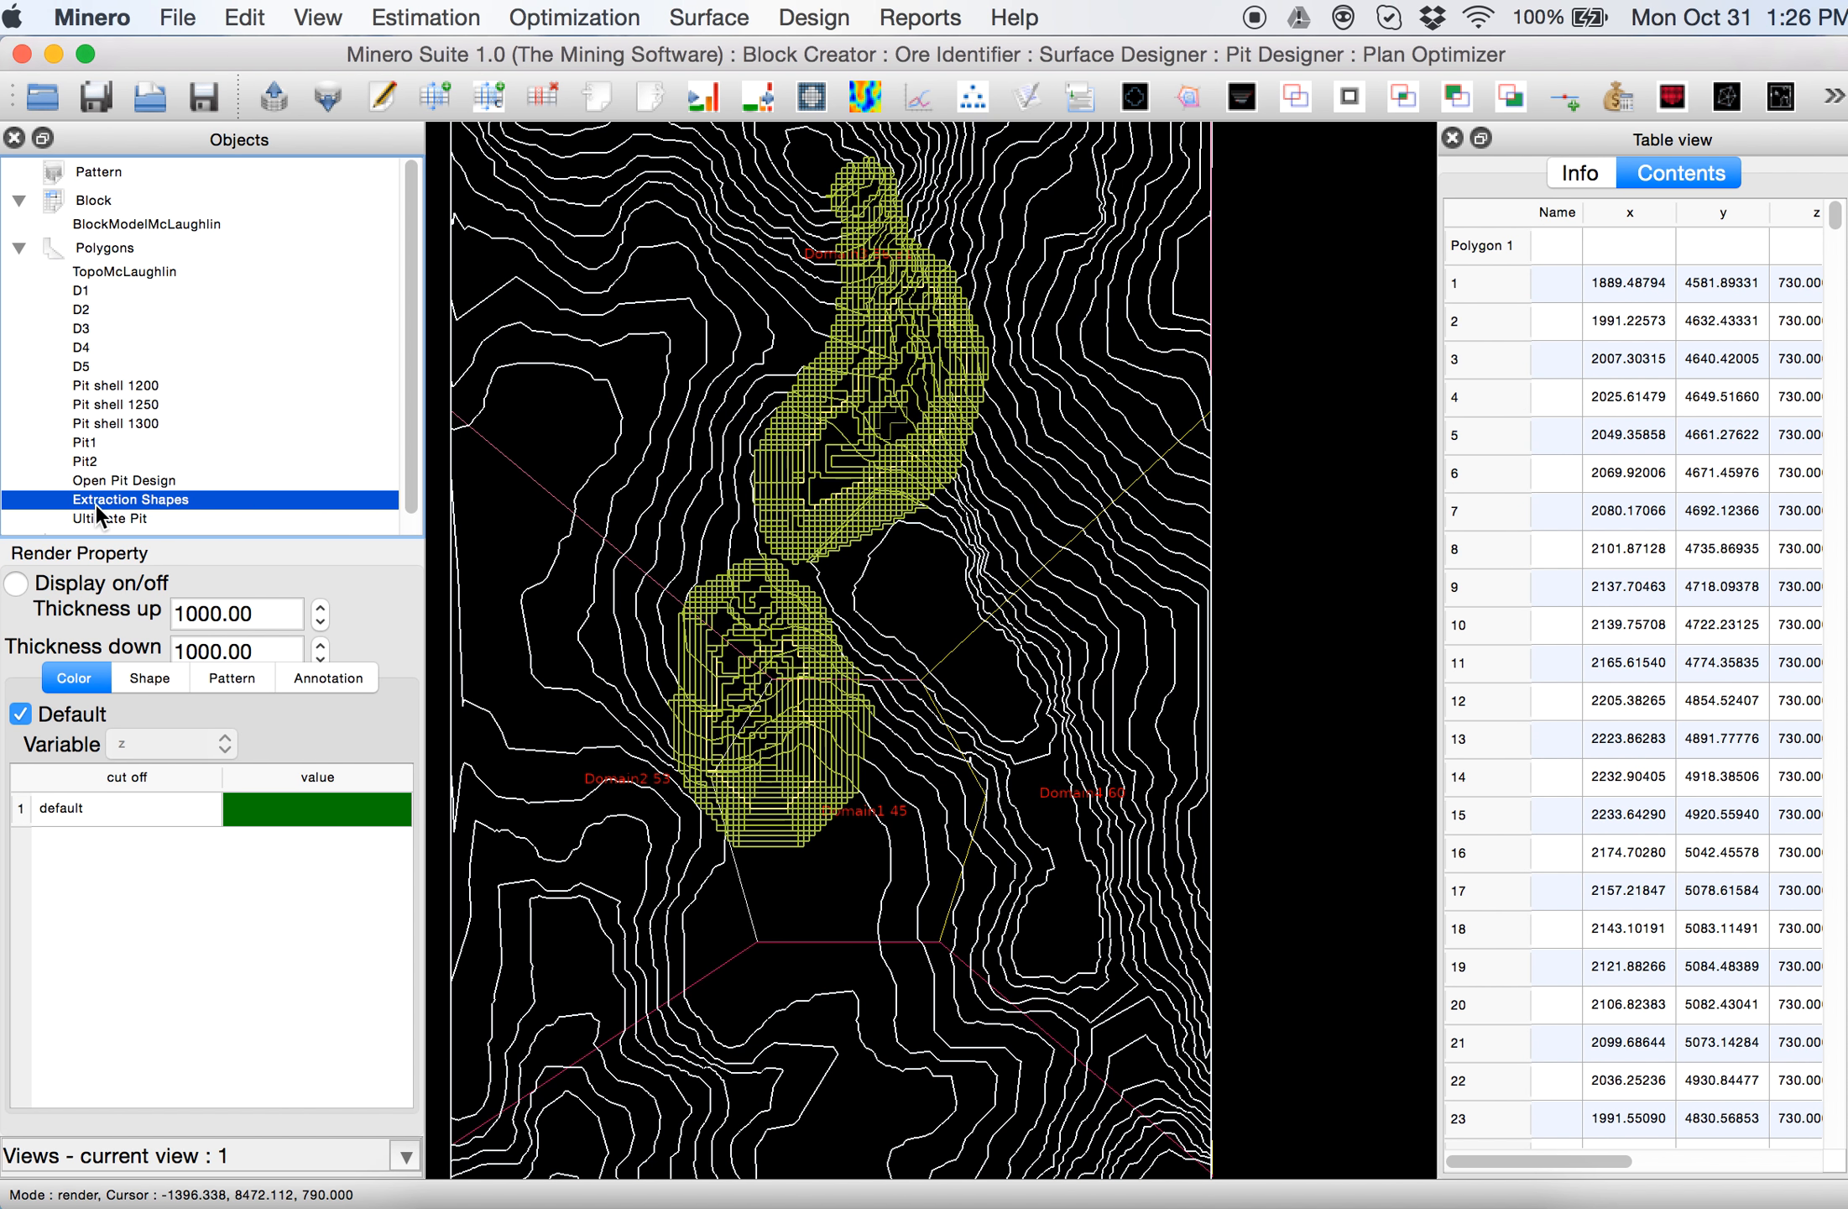
left_click(23, 584)
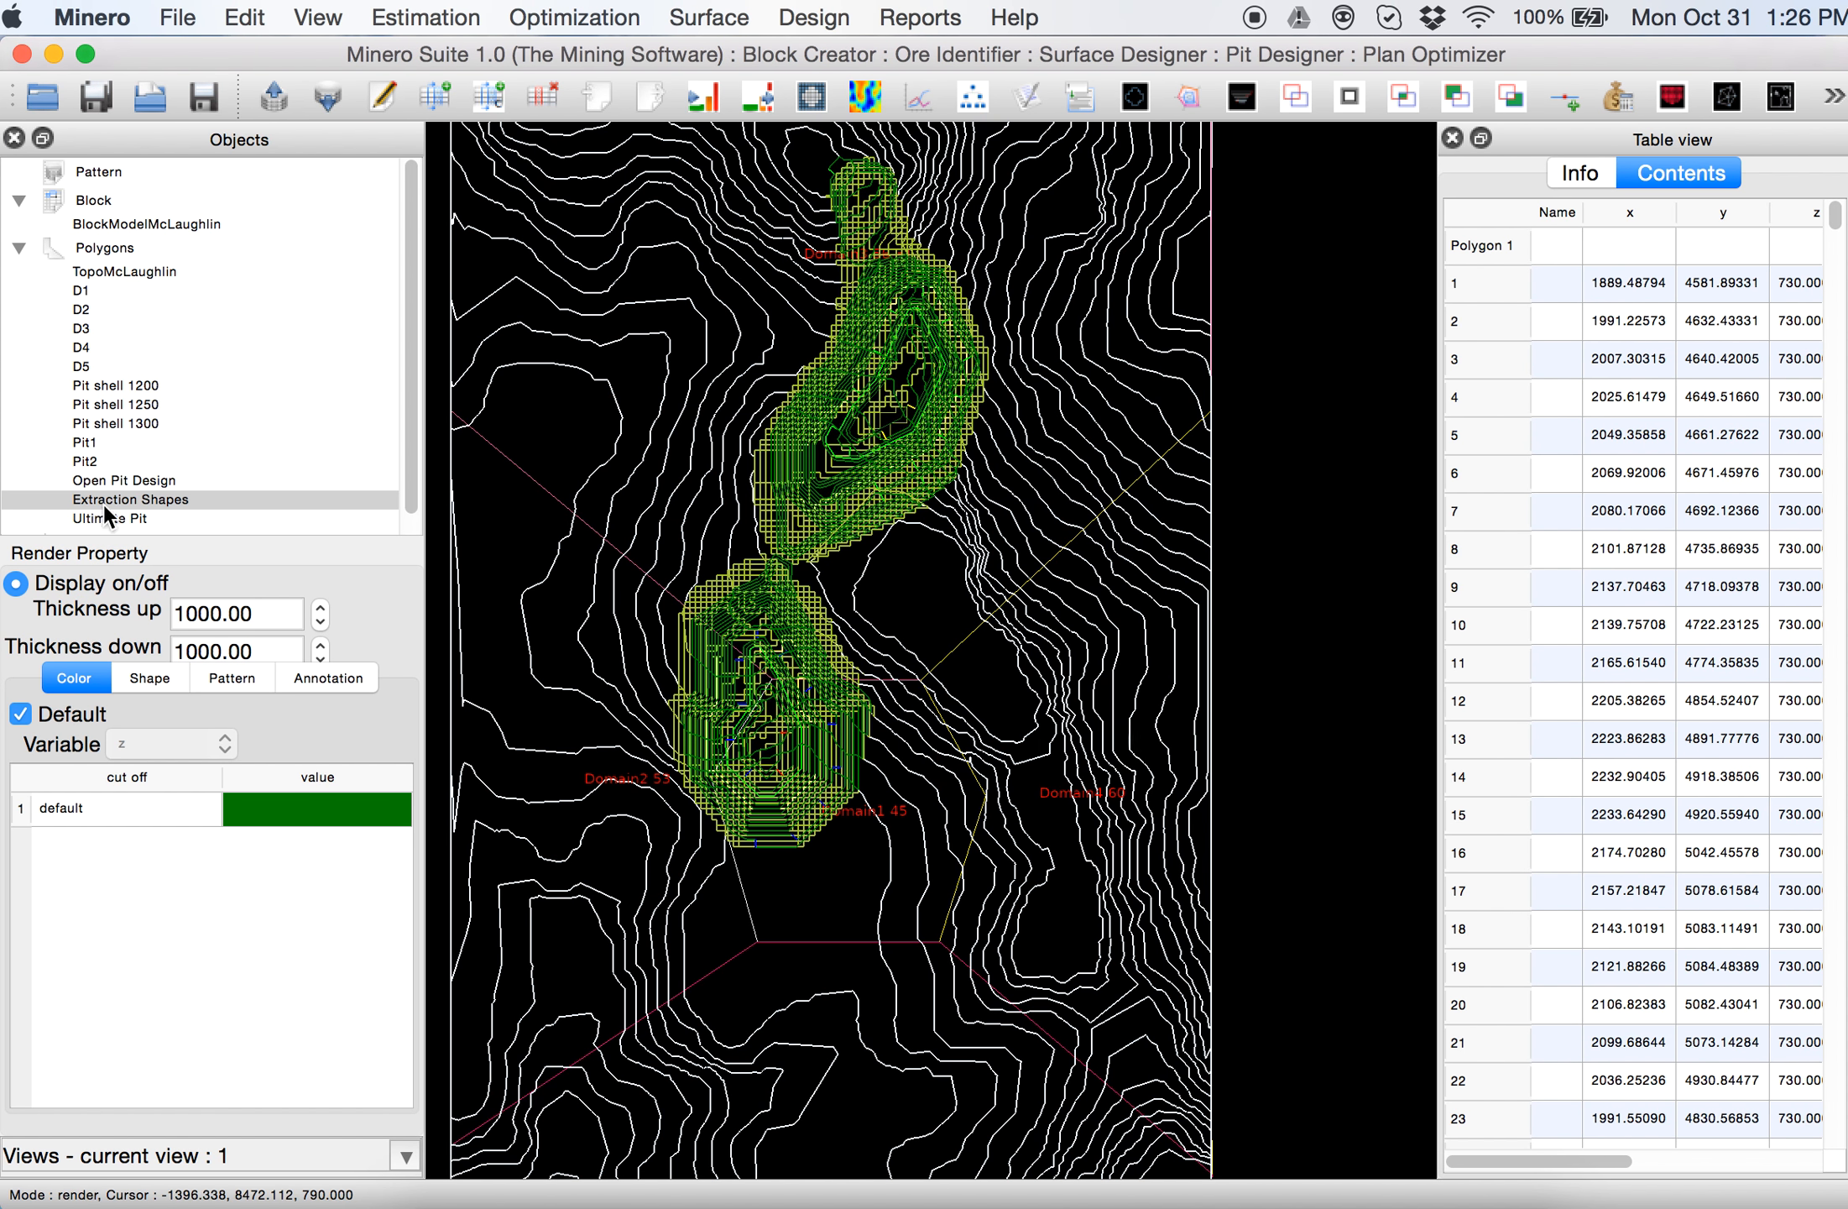
left_click(141, 406)
left_click(16, 583)
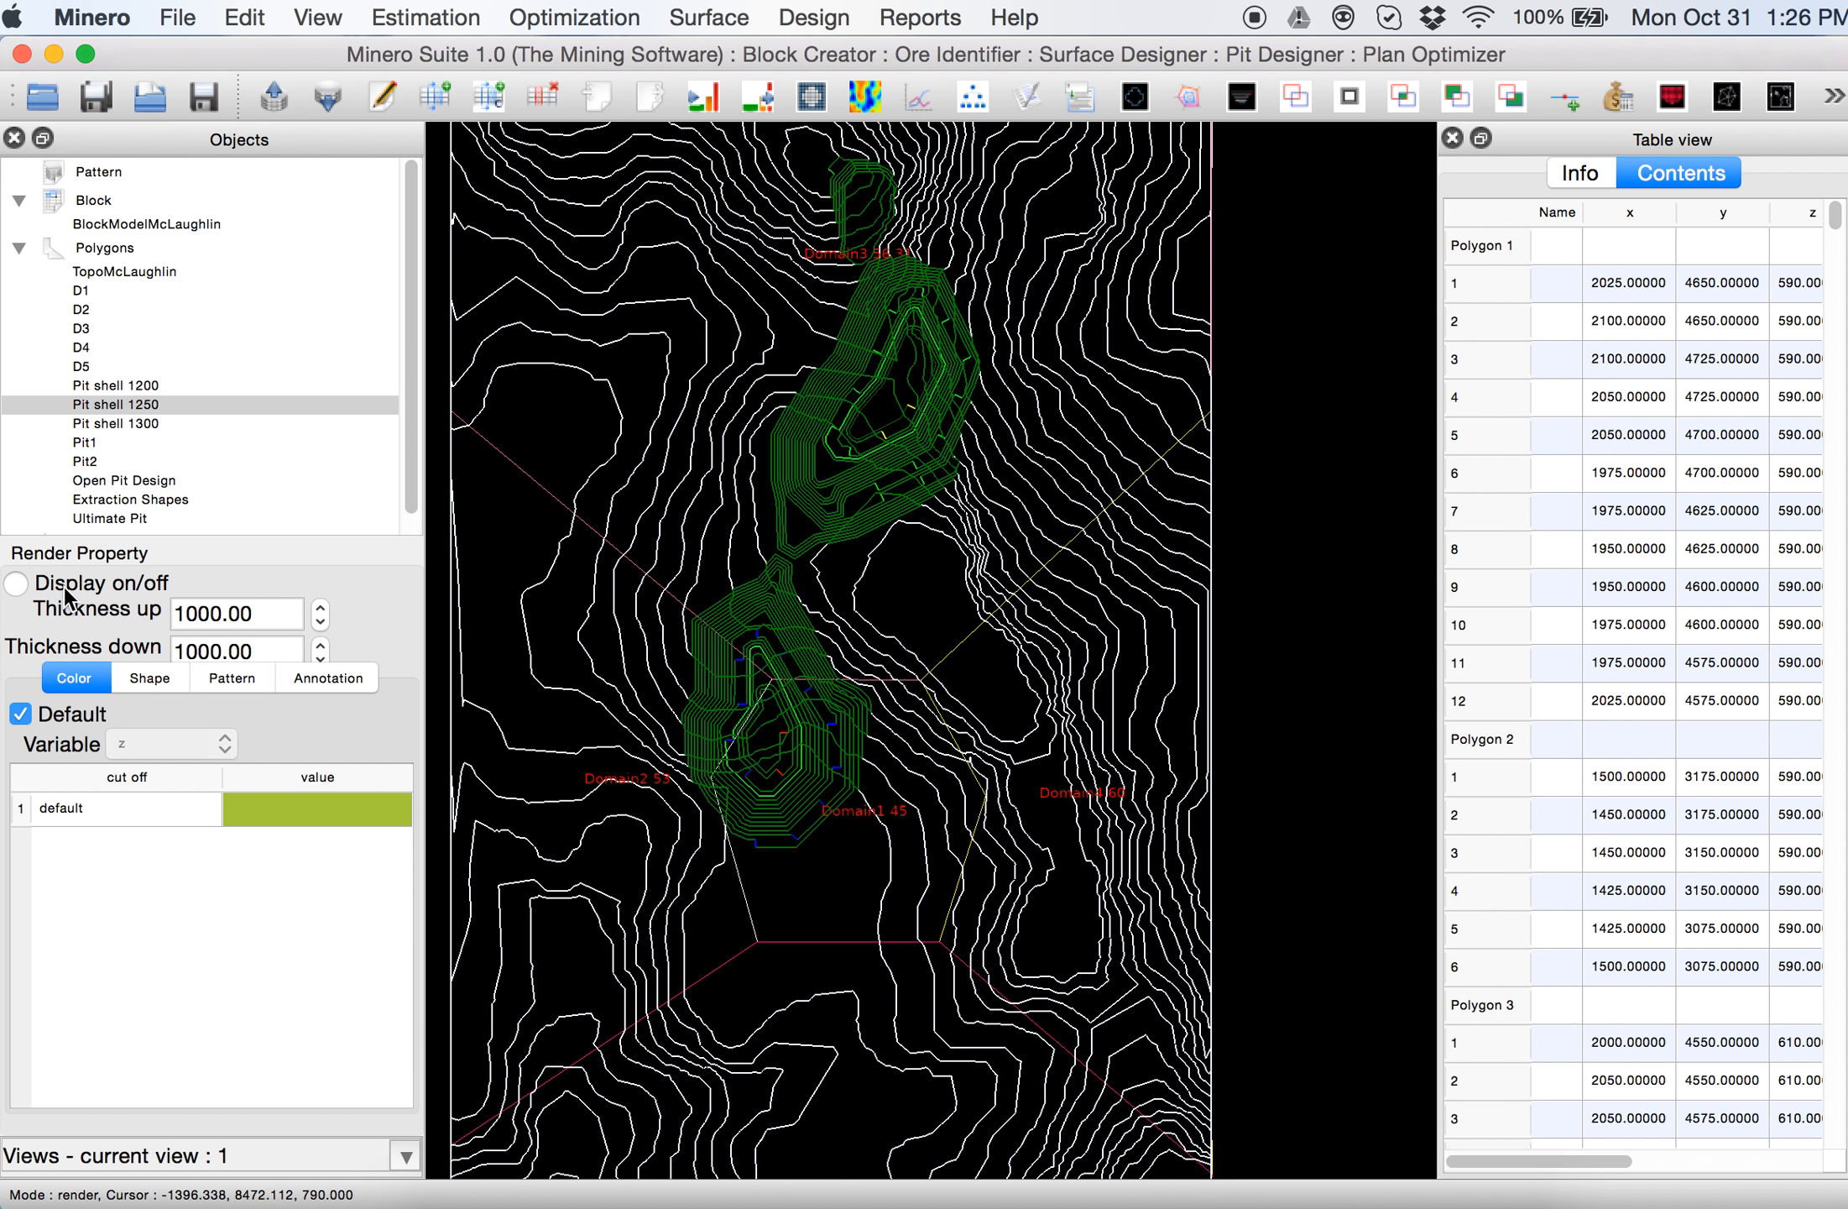
Examine the Extraction Shapes contours up close, focusing on the large pit beside the Domain3 label
scroll(1049, 336, "up", 3)
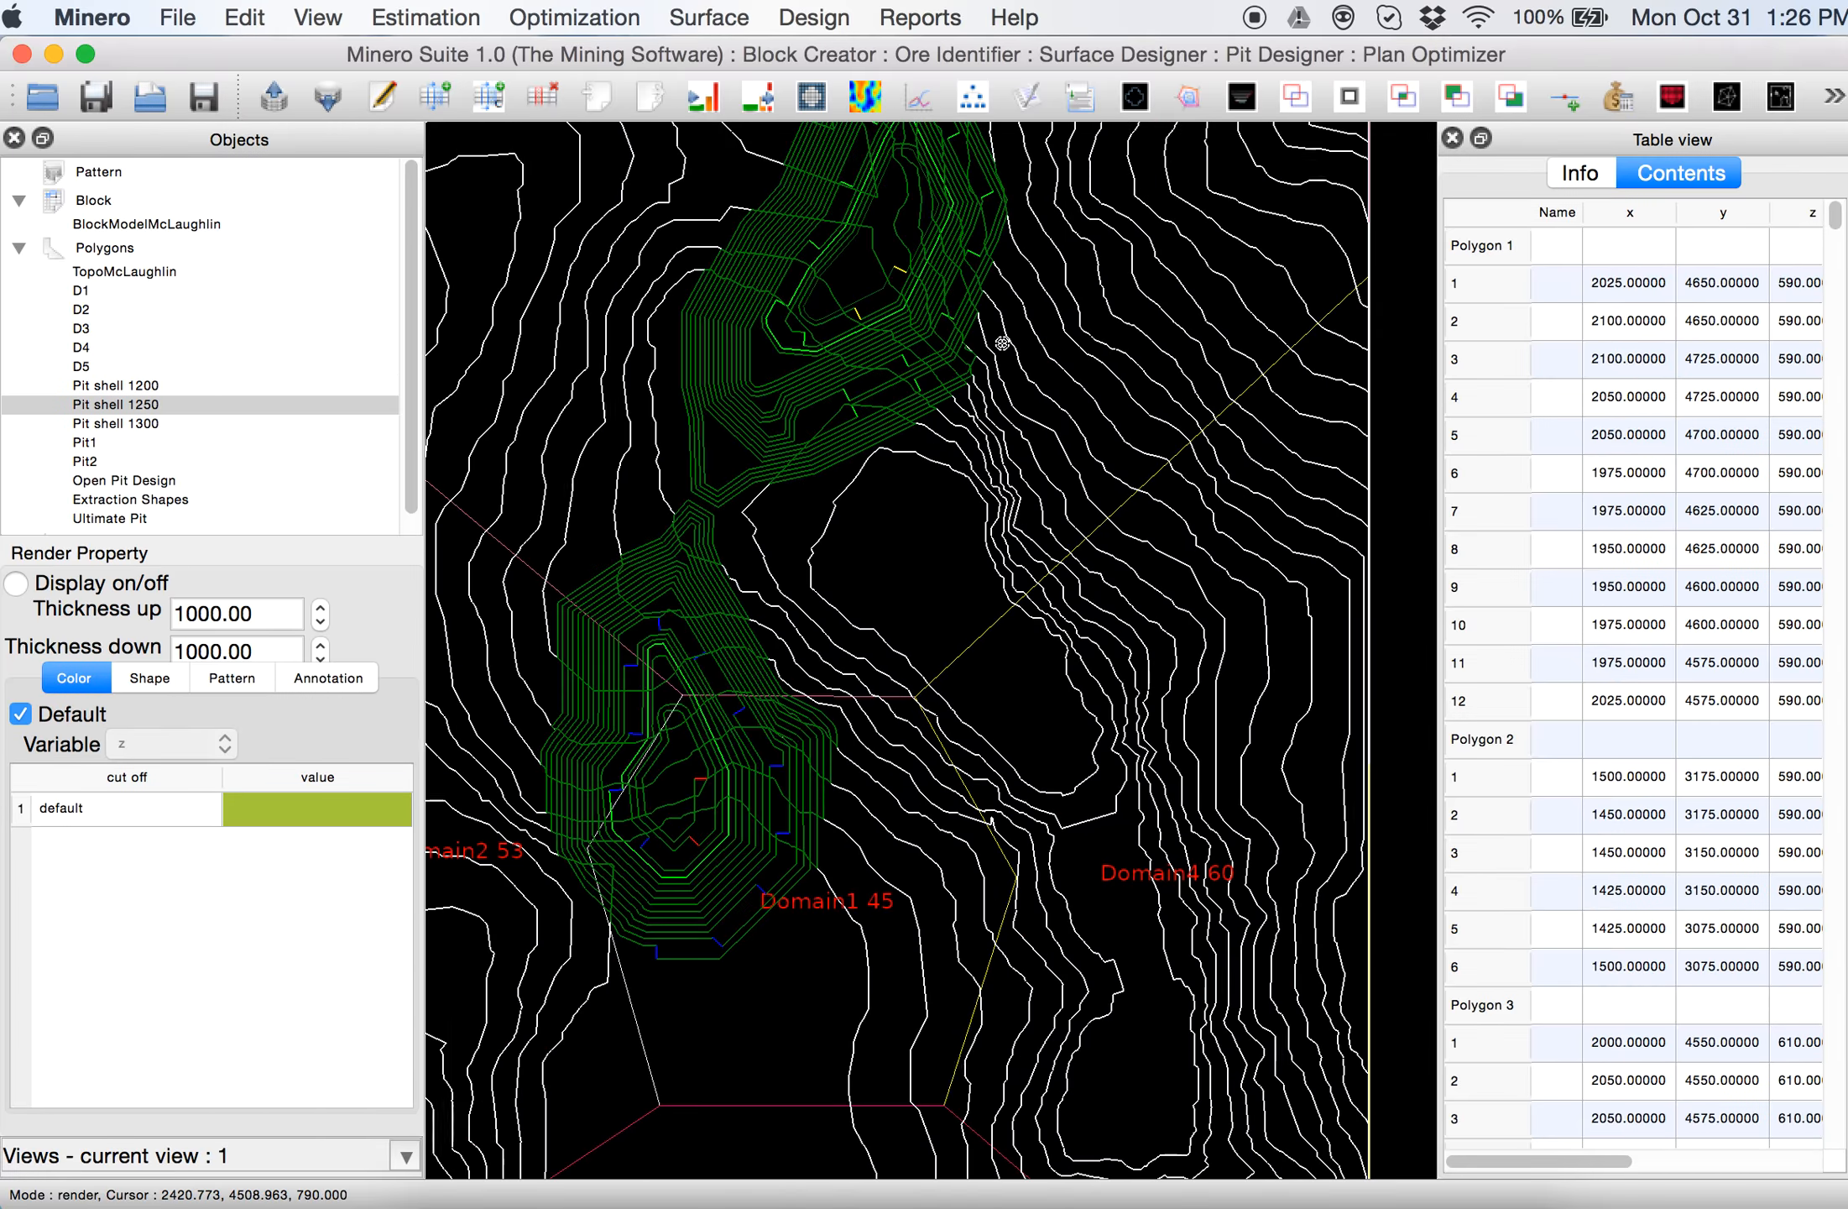
middle_click_drag(920, 350, 1119, 733)
scroll(1118, 748, "up", 3)
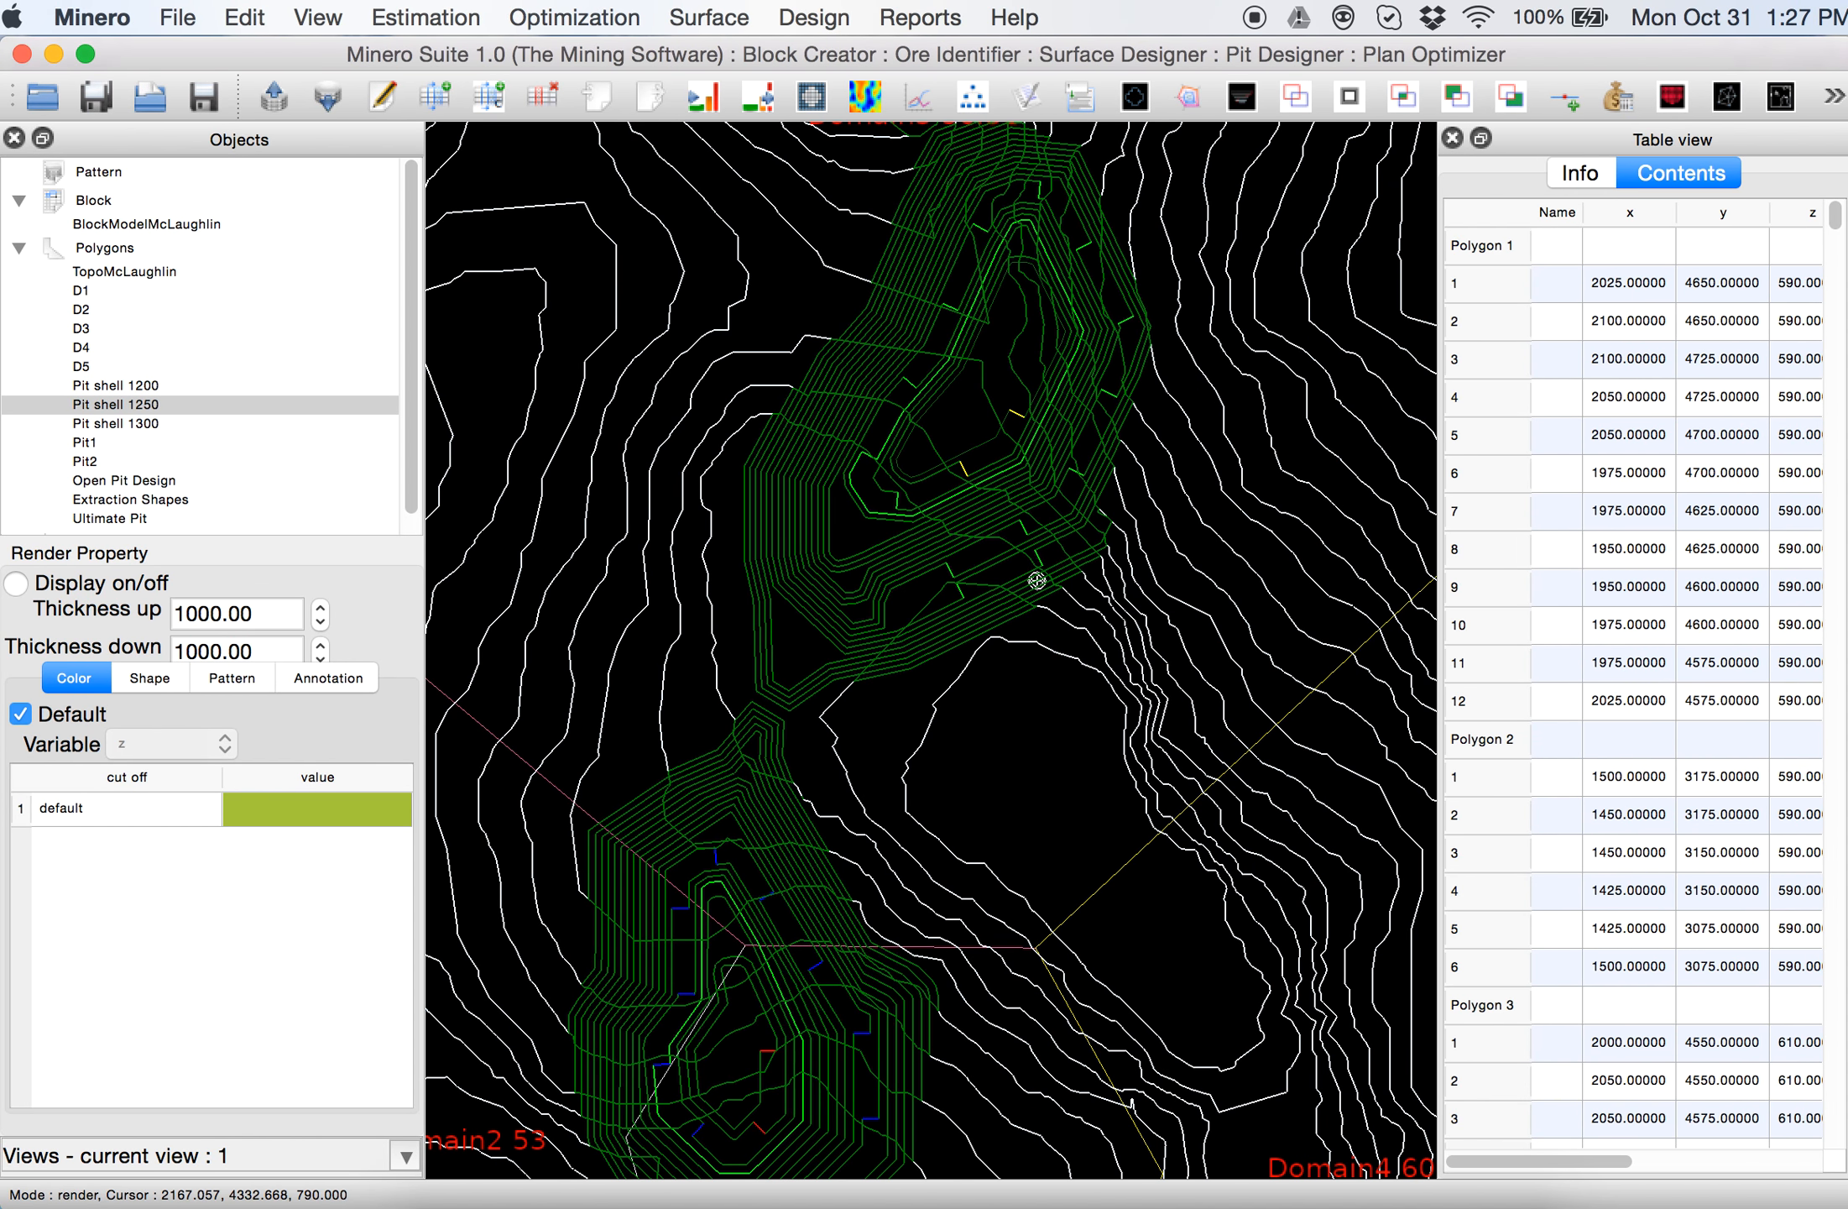
middle_click_drag(1037, 580, 1012, 752)
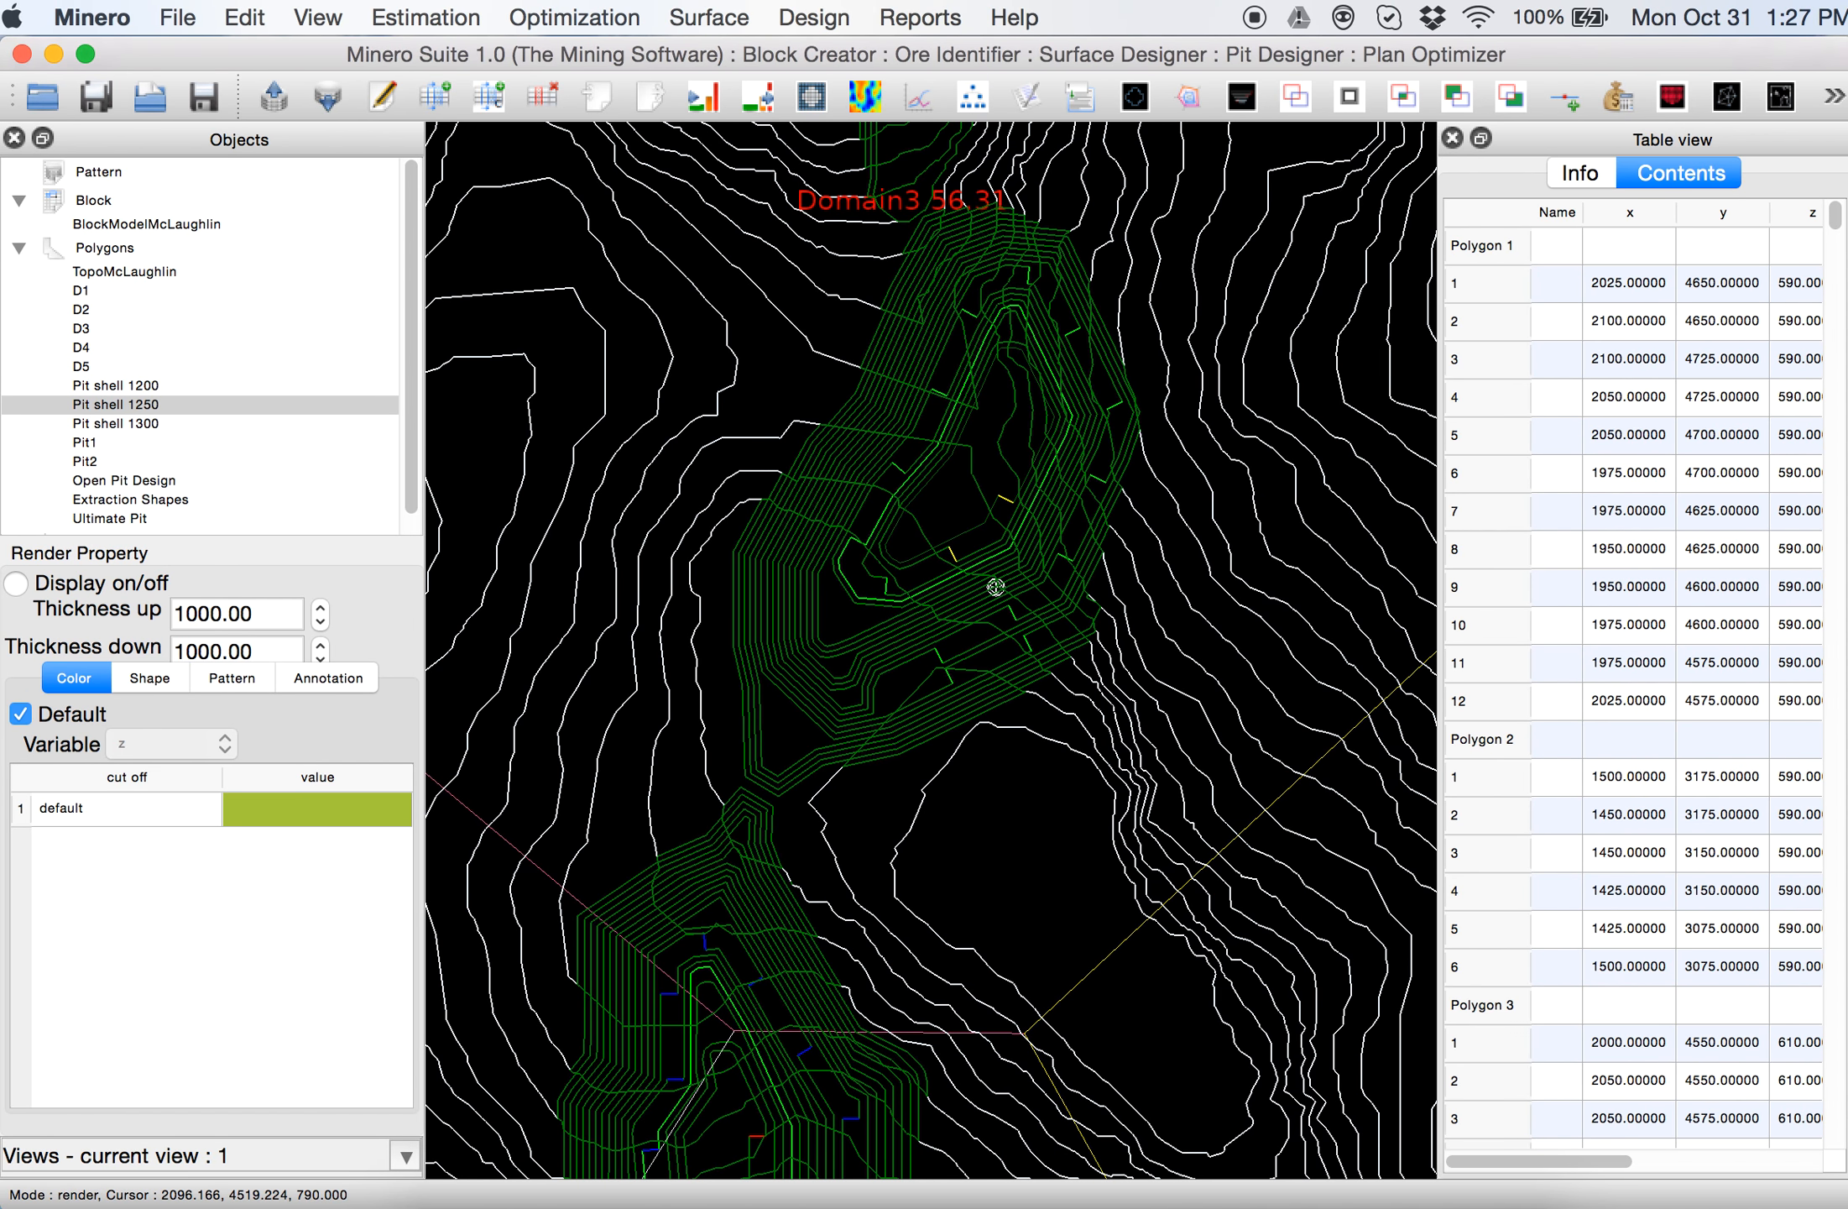
middle_click_drag(998, 330, 938, 742)
scroll(913, 830, "up", 2)
scroll(939, 742, "up", 2)
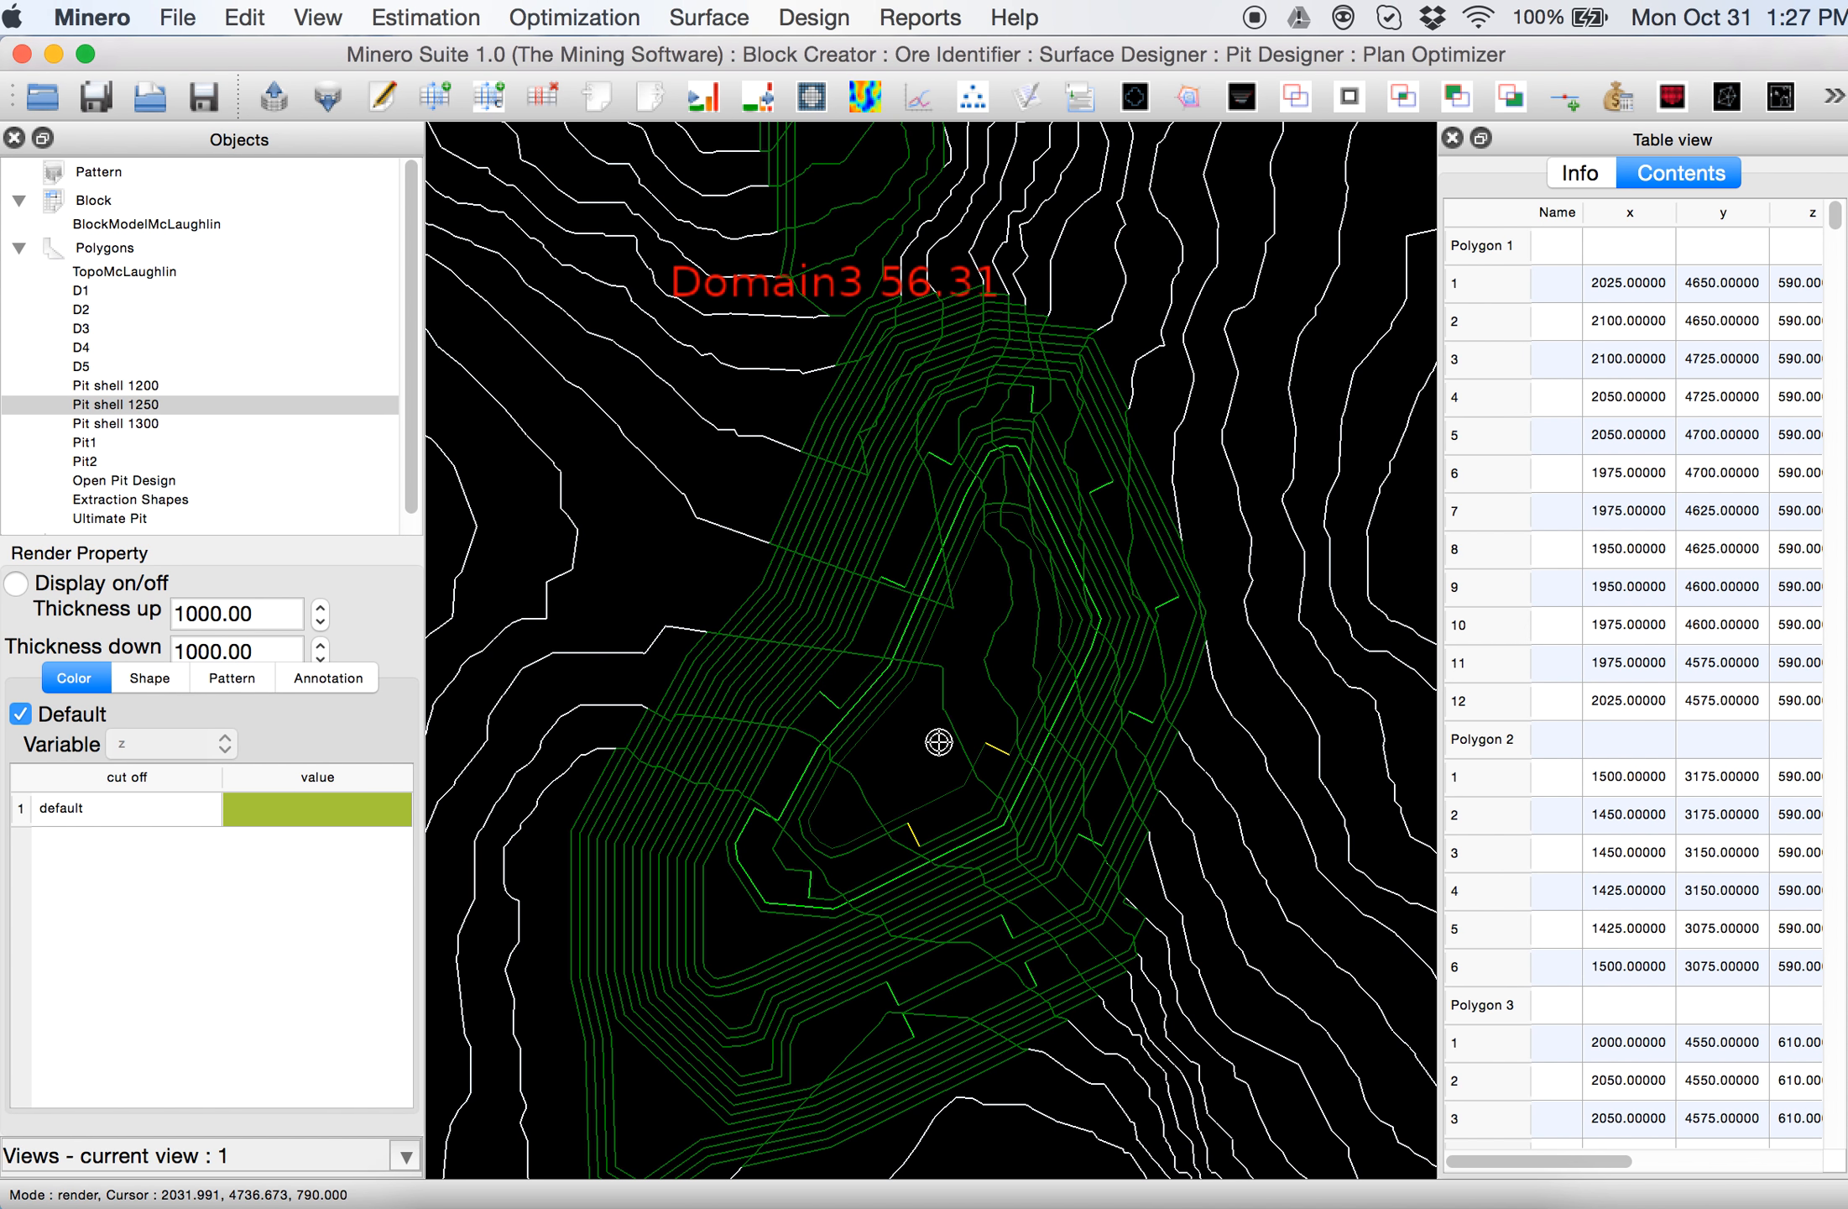
Lower the working level to elevation 730 and examine the Extraction Shapes up to the small pit beyond the Domain3 label
key("Down")
key("Down")
key("Down")
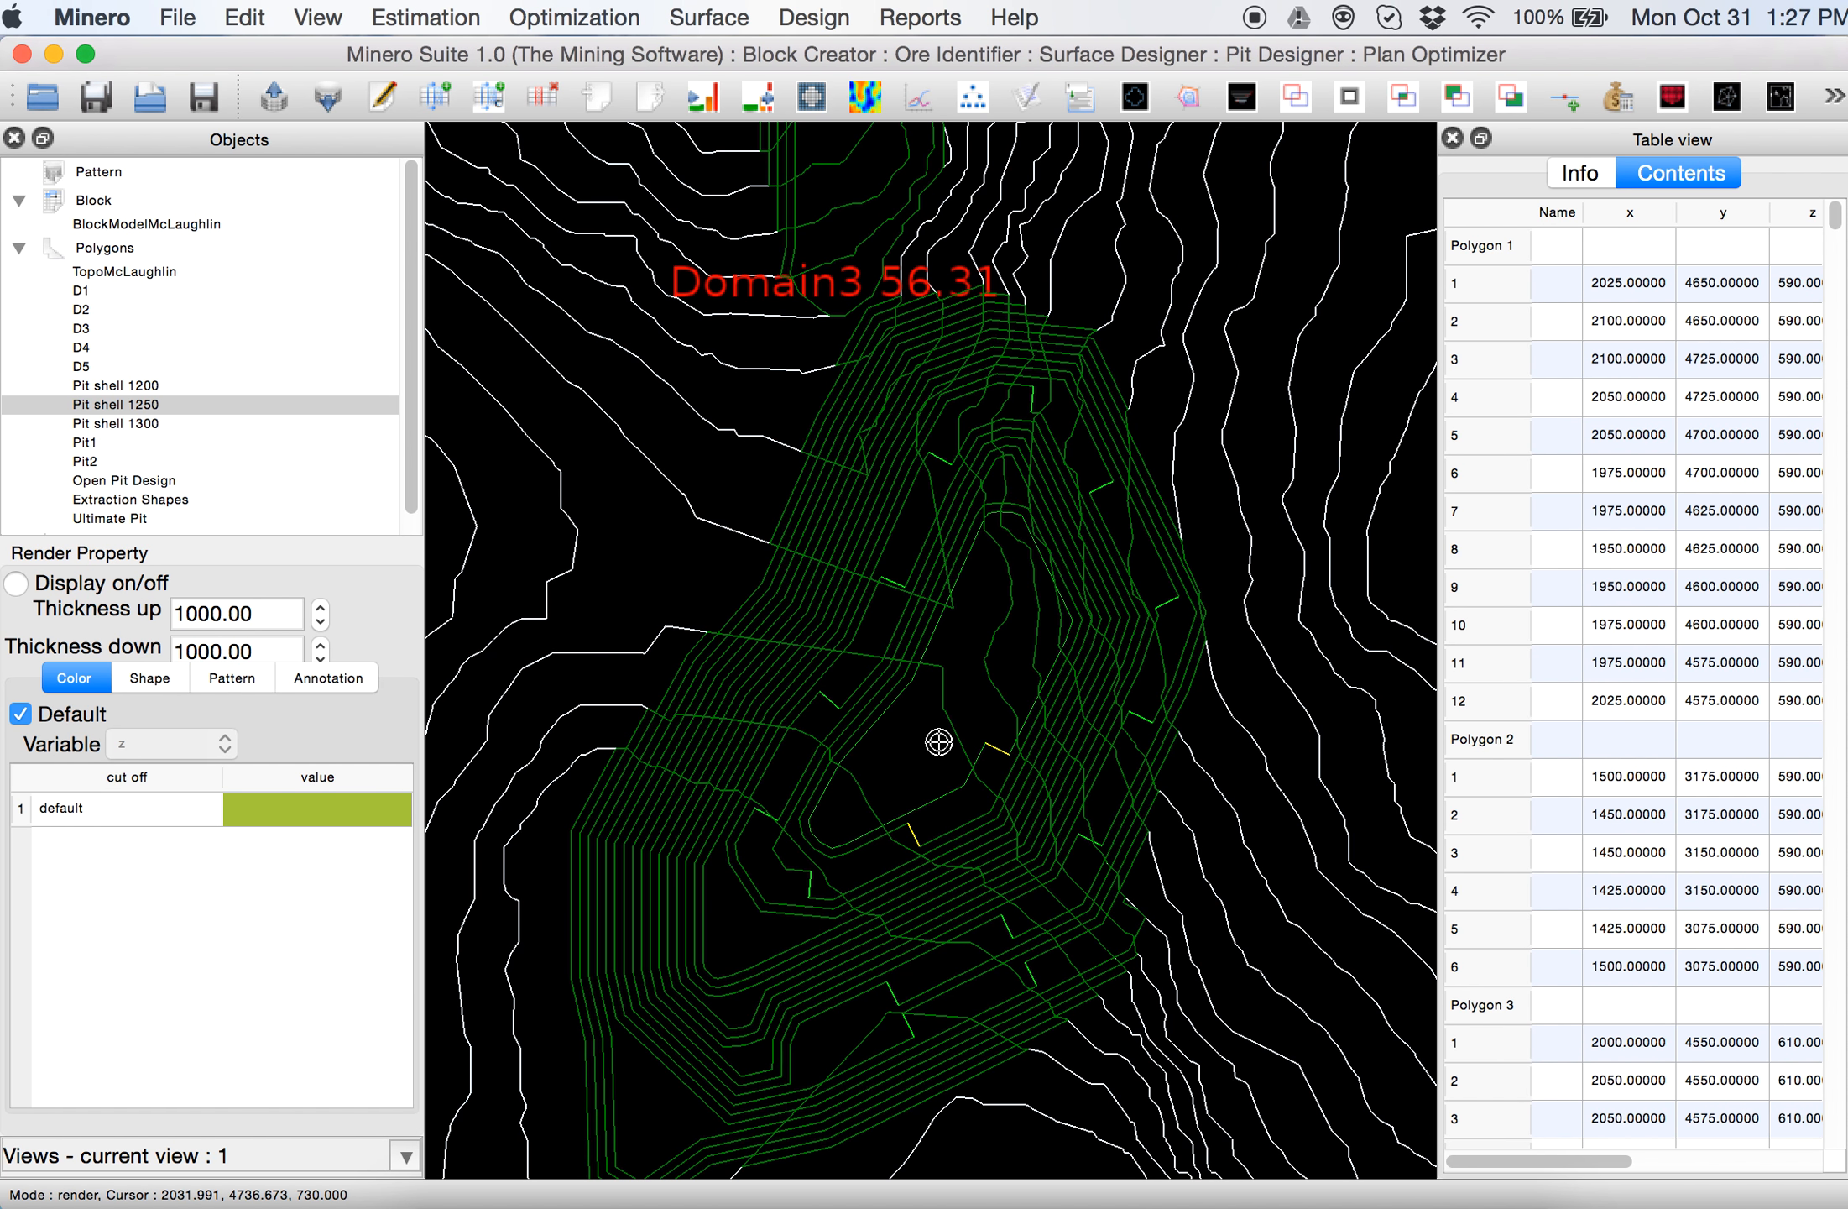
scroll(938, 742, "up", 1)
scroll(938, 740, "down", 3)
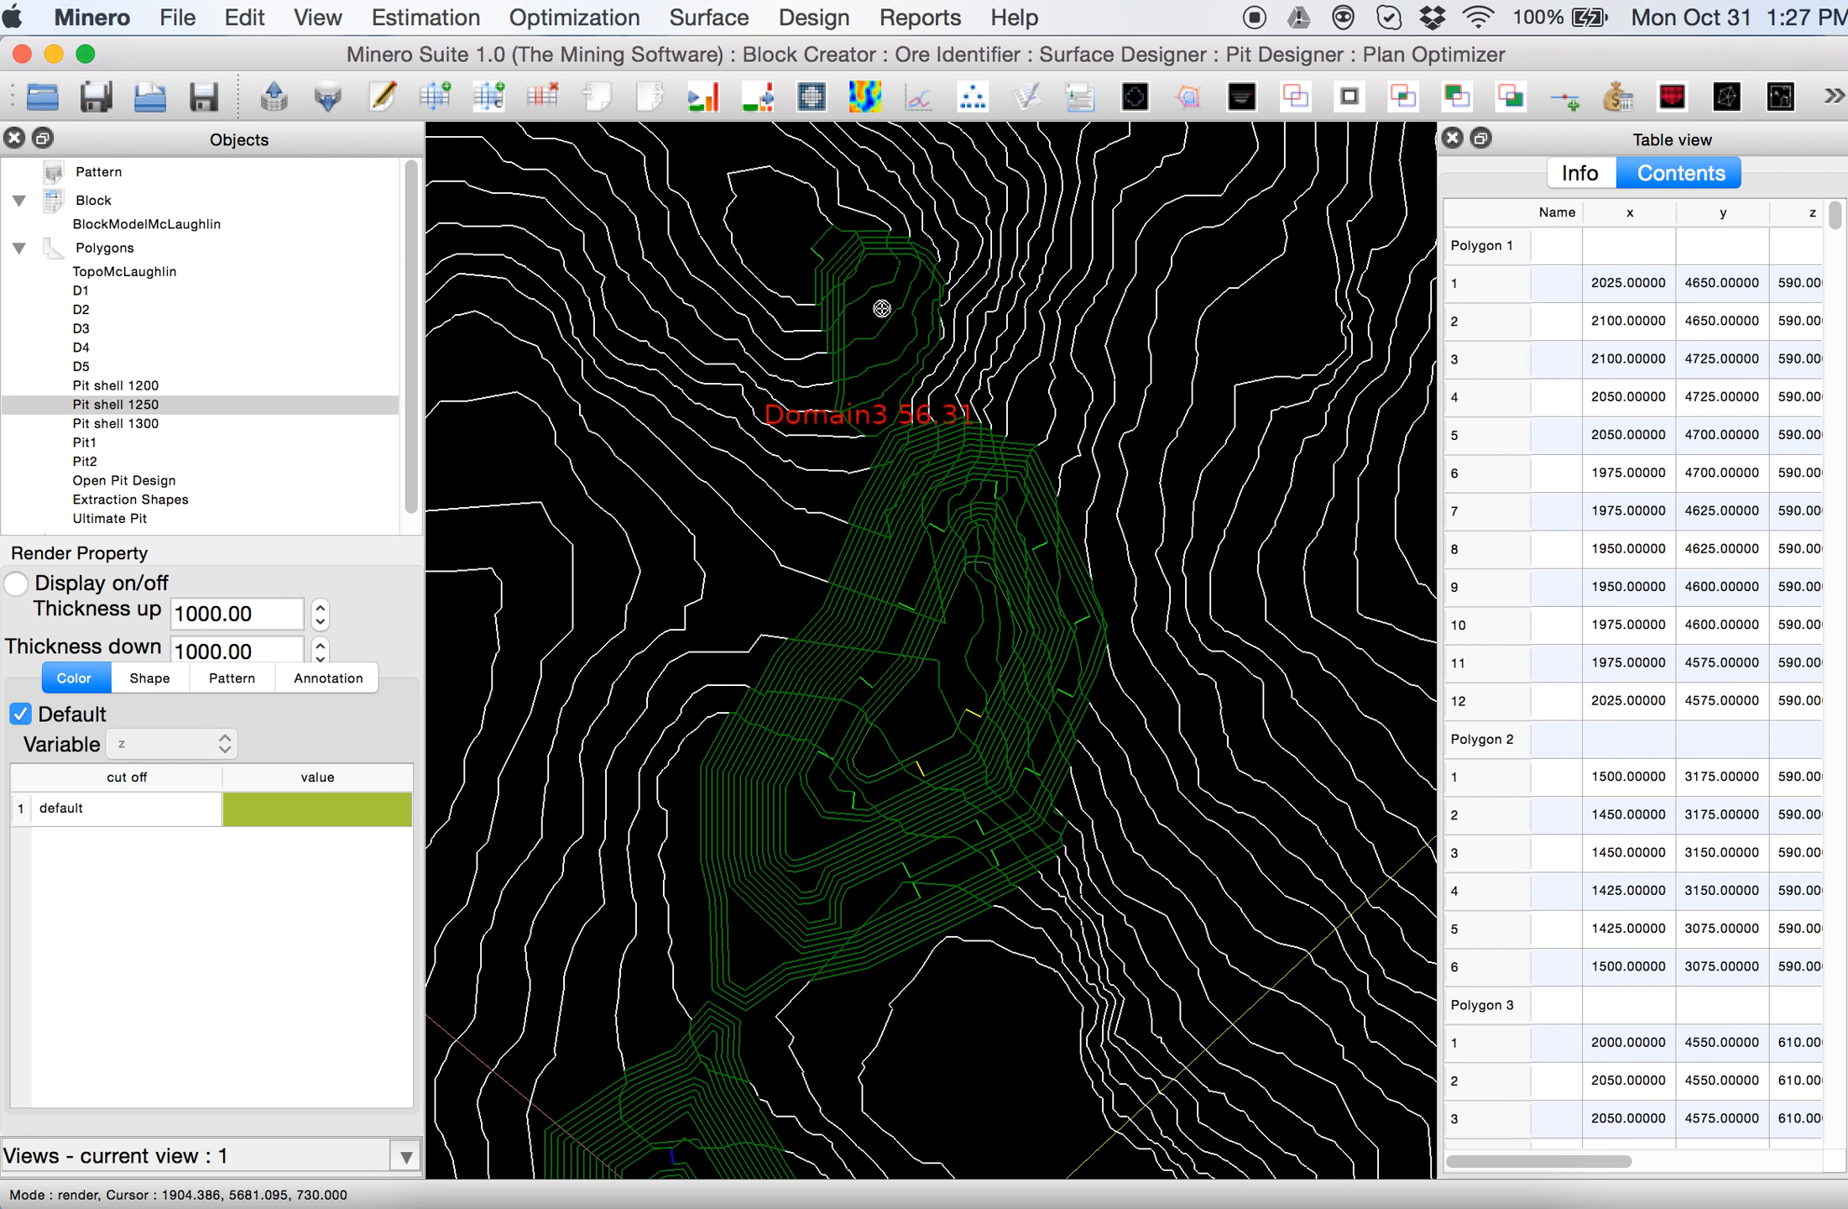
Examine the Extraction Shapes contours of the large pit and the small pit on either side of the Domain3 label
middle_click_drag(958, 504, 960, 651)
scroll(796, 493, "up", 1)
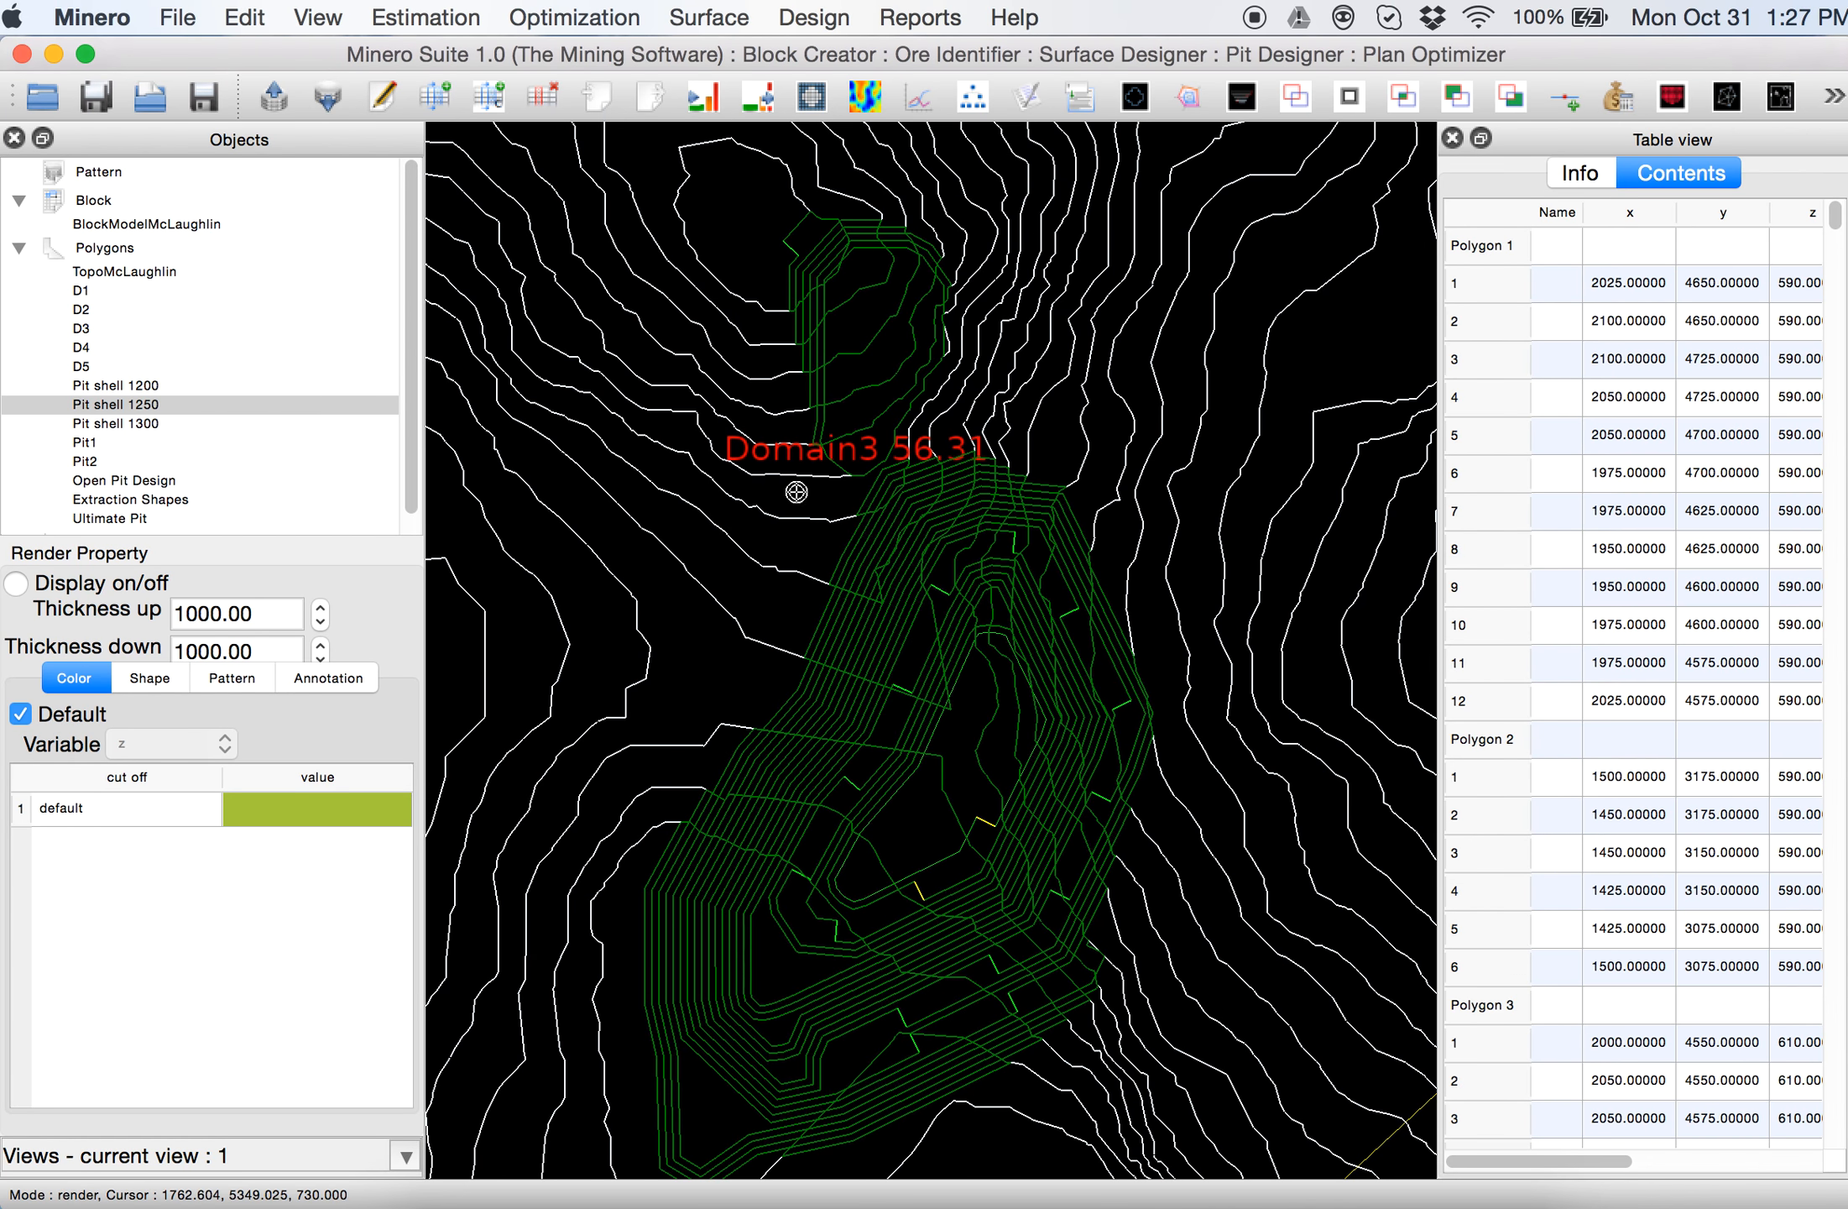
scroll(796, 473, "up", 3)
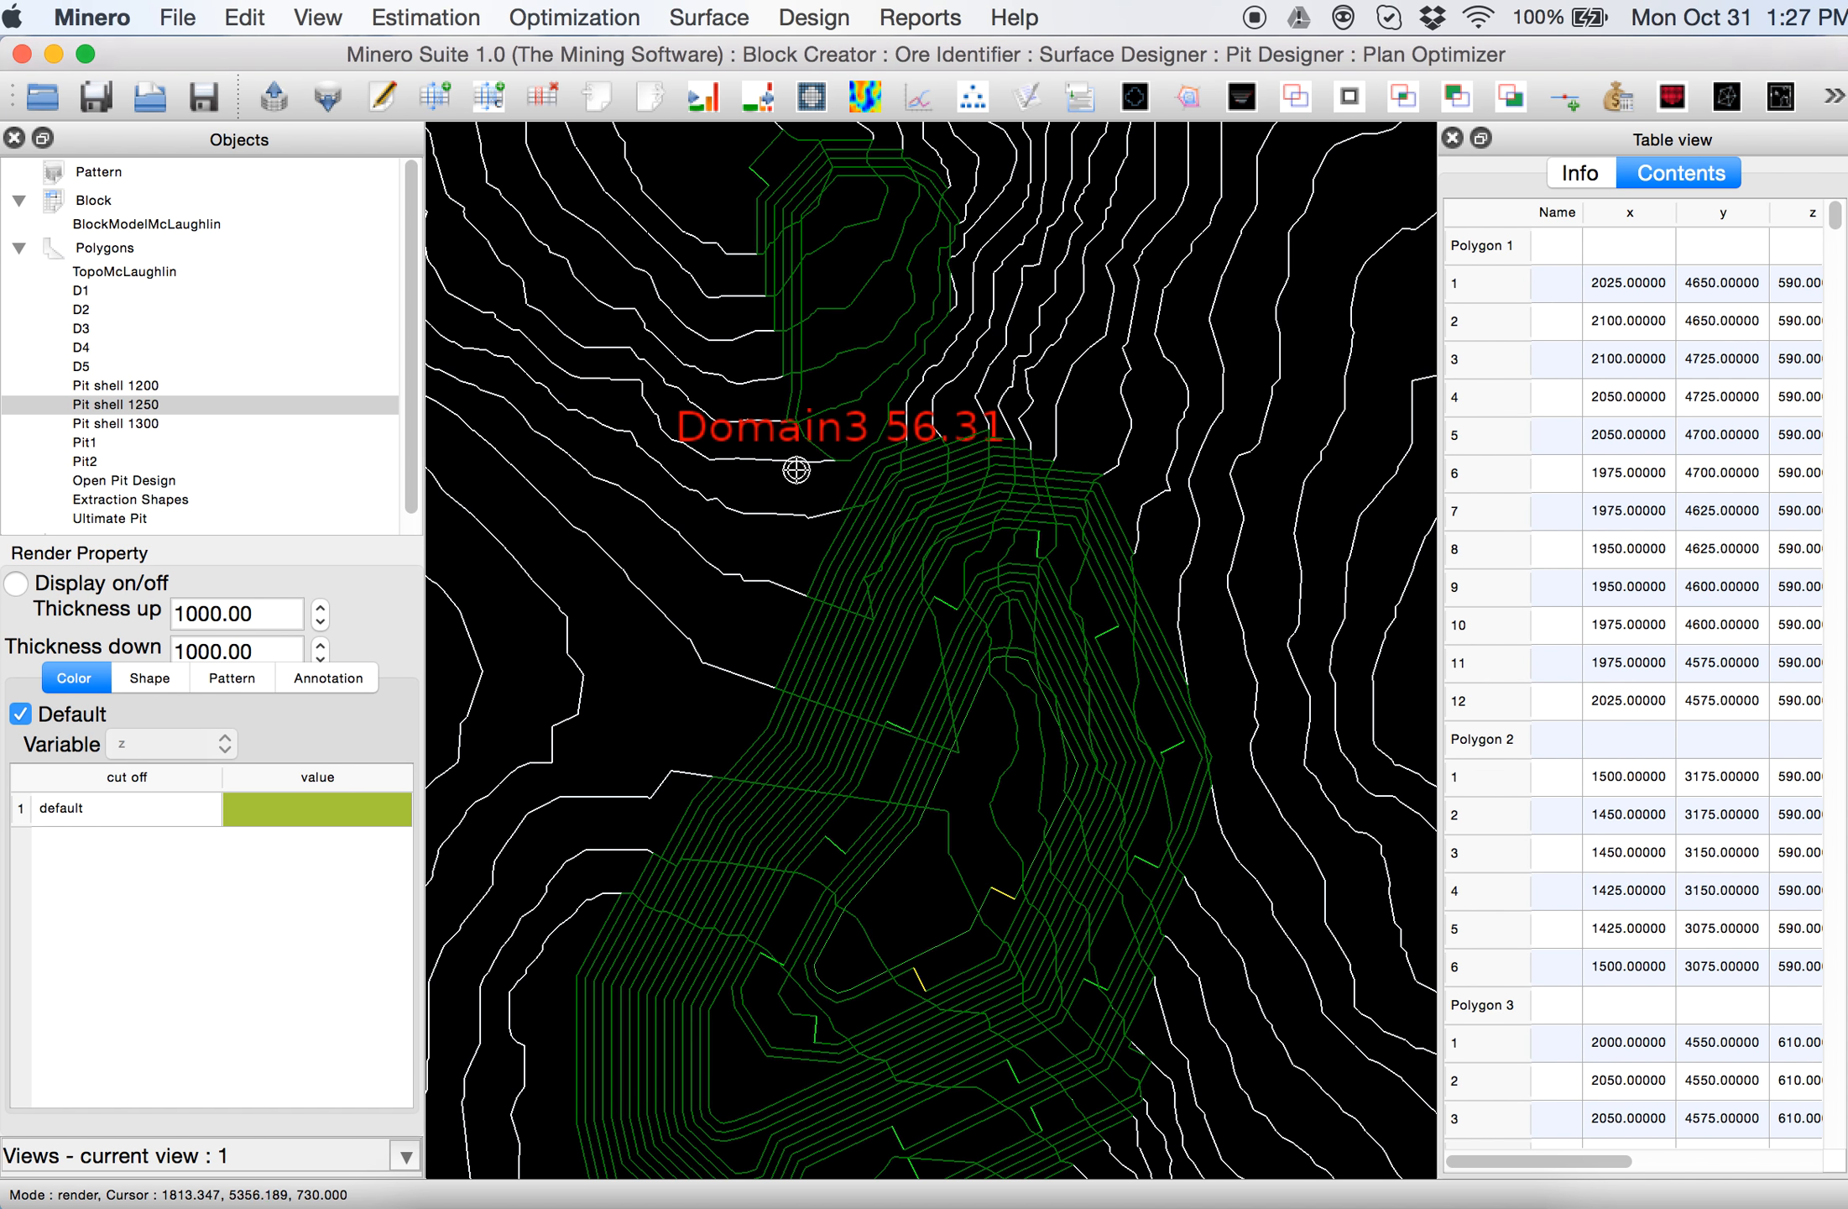
scroll(793, 424, "up", 1)
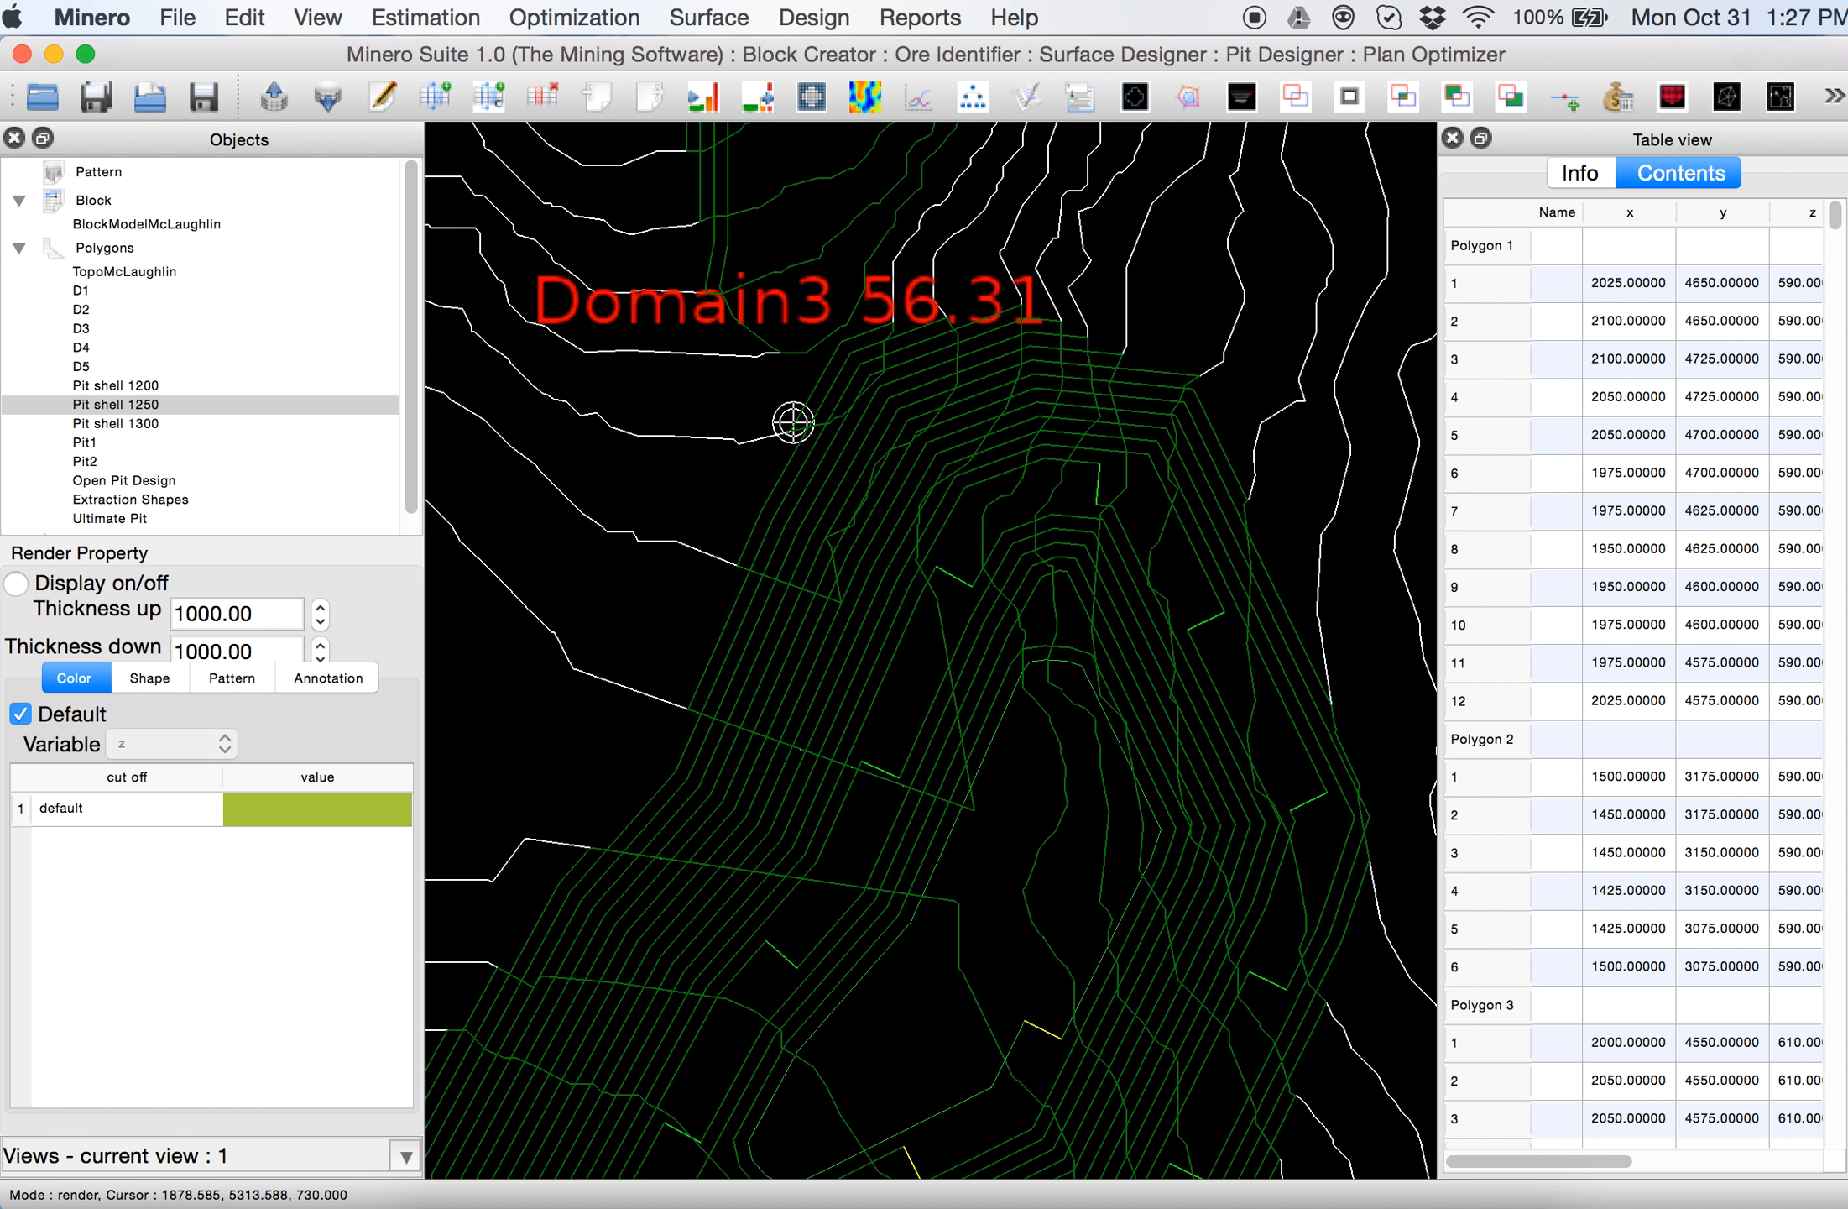
scroll(948, 569, "down", 4)
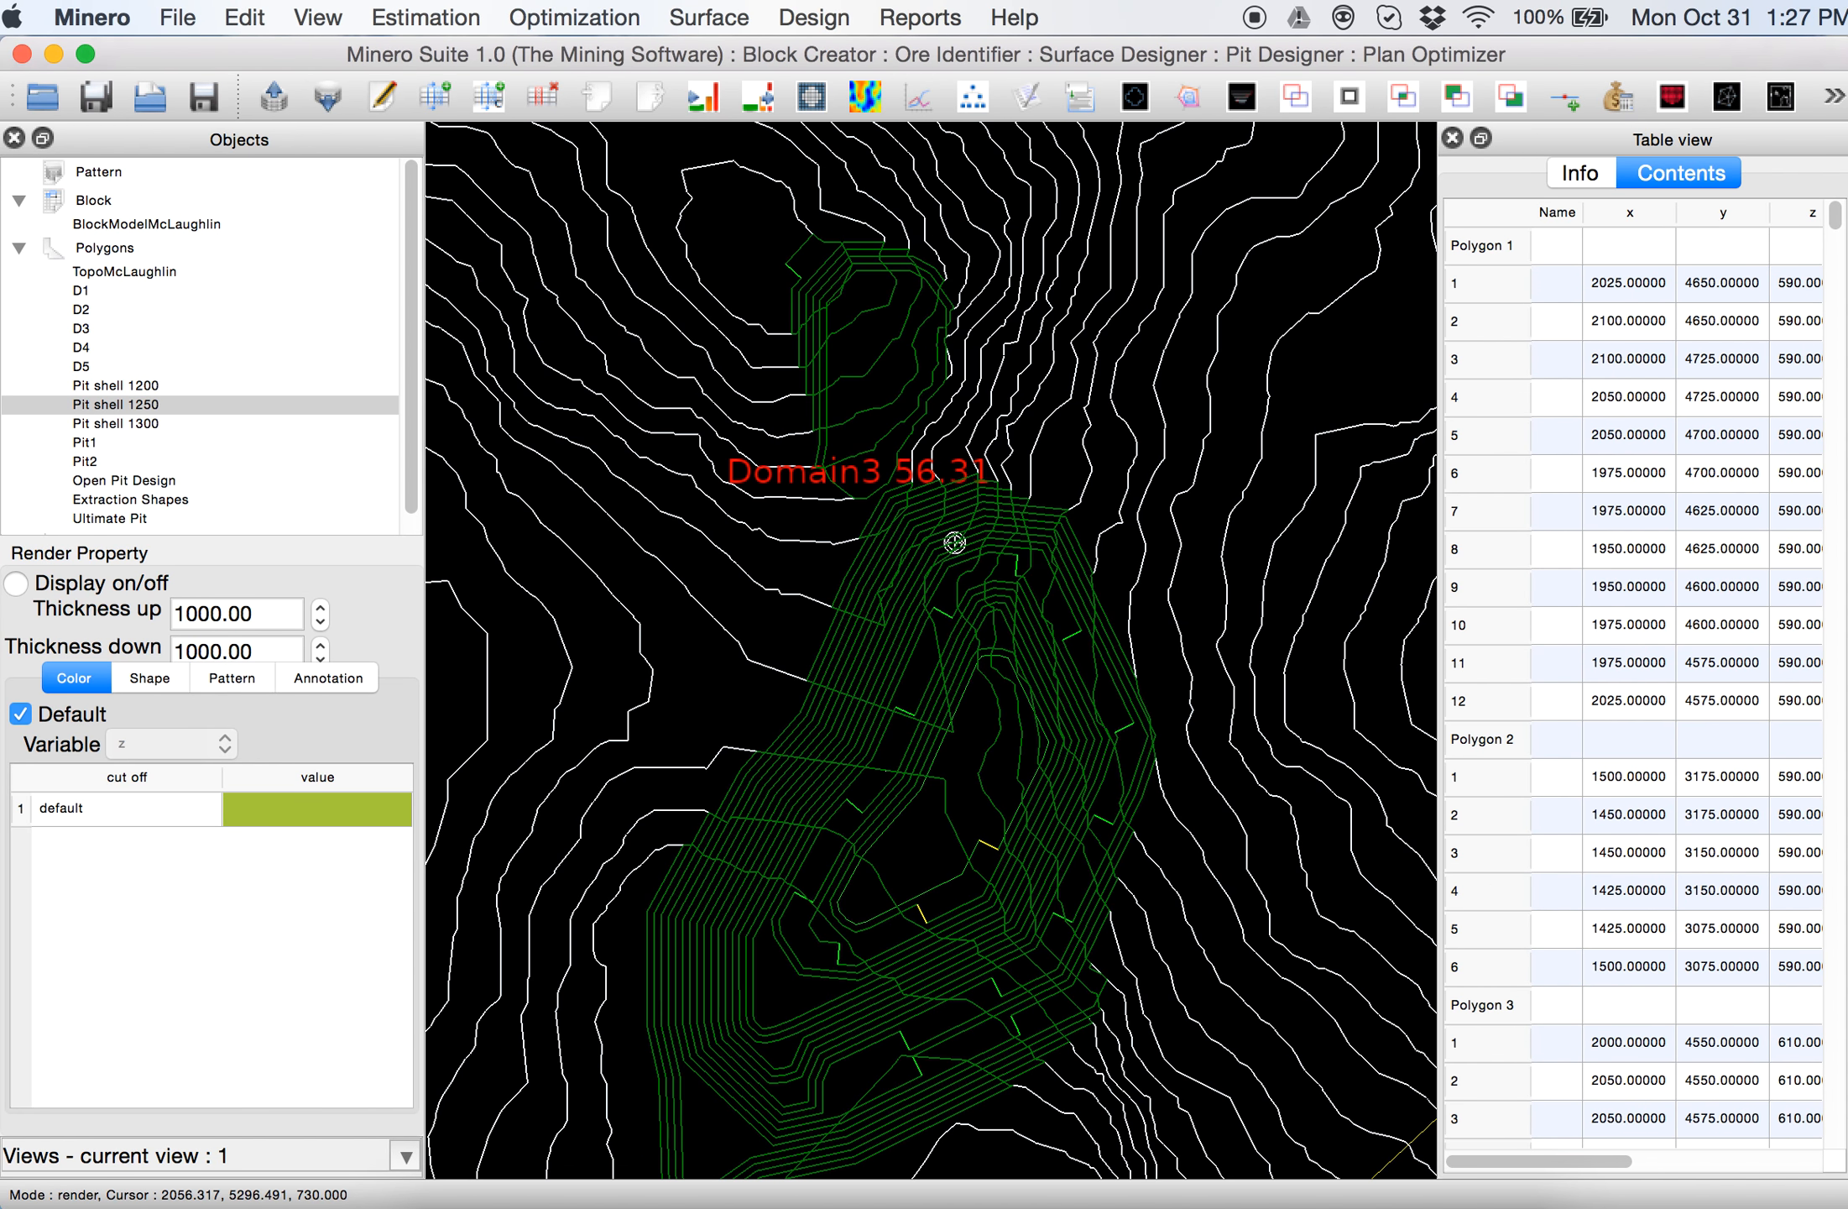
middle_click_drag(973, 789, 1002, 495)
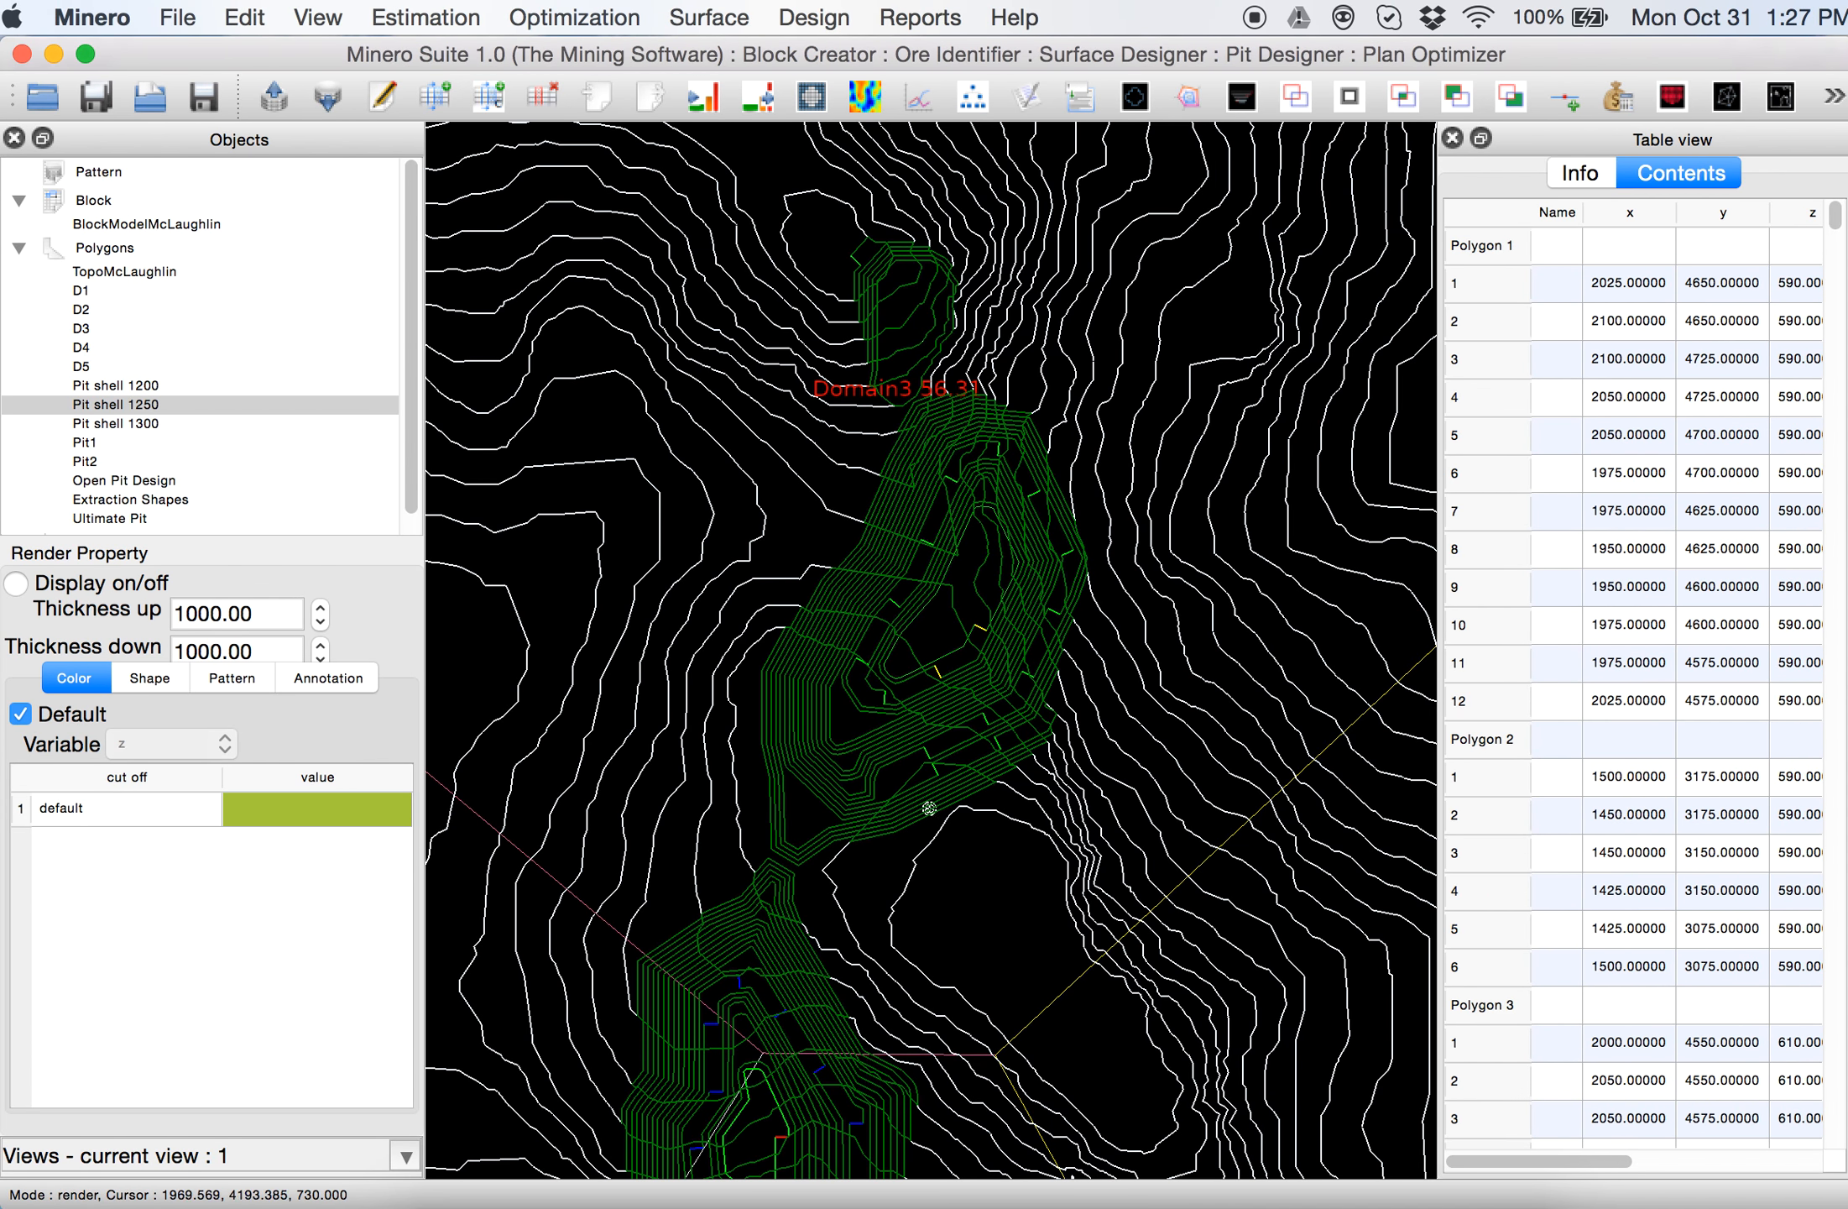
Examine the Extraction Shapes pit between the Domain2 and Domain1 labels, including its benches and its blue and red ramp segments
scroll(940, 854, "up", 3)
middle_click_drag(924, 743, 1105, 399)
scroll(983, 628, "down", 2)
scroll(983, 628, "up", 4)
scroll(866, 461, "up", 3)
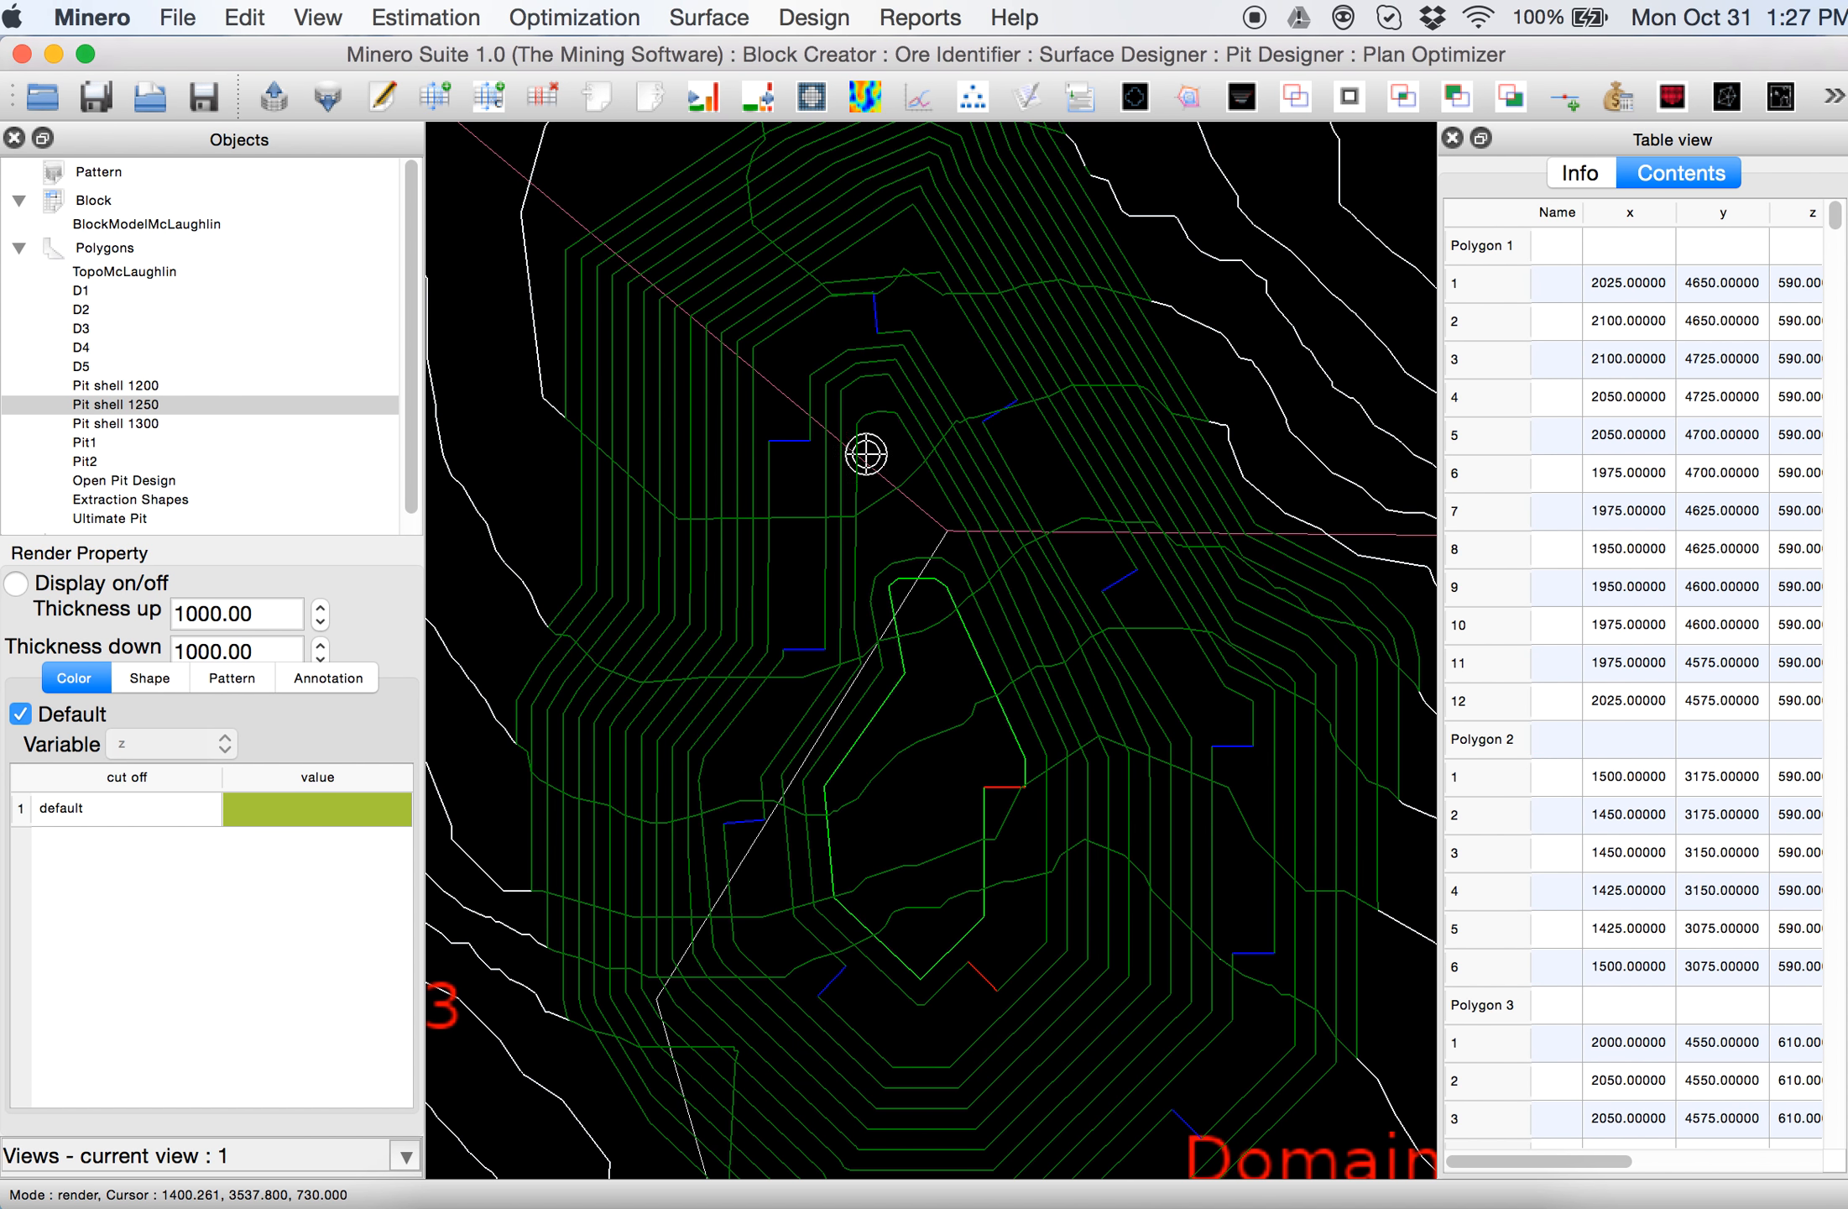
scroll(864, 762, "down", 3)
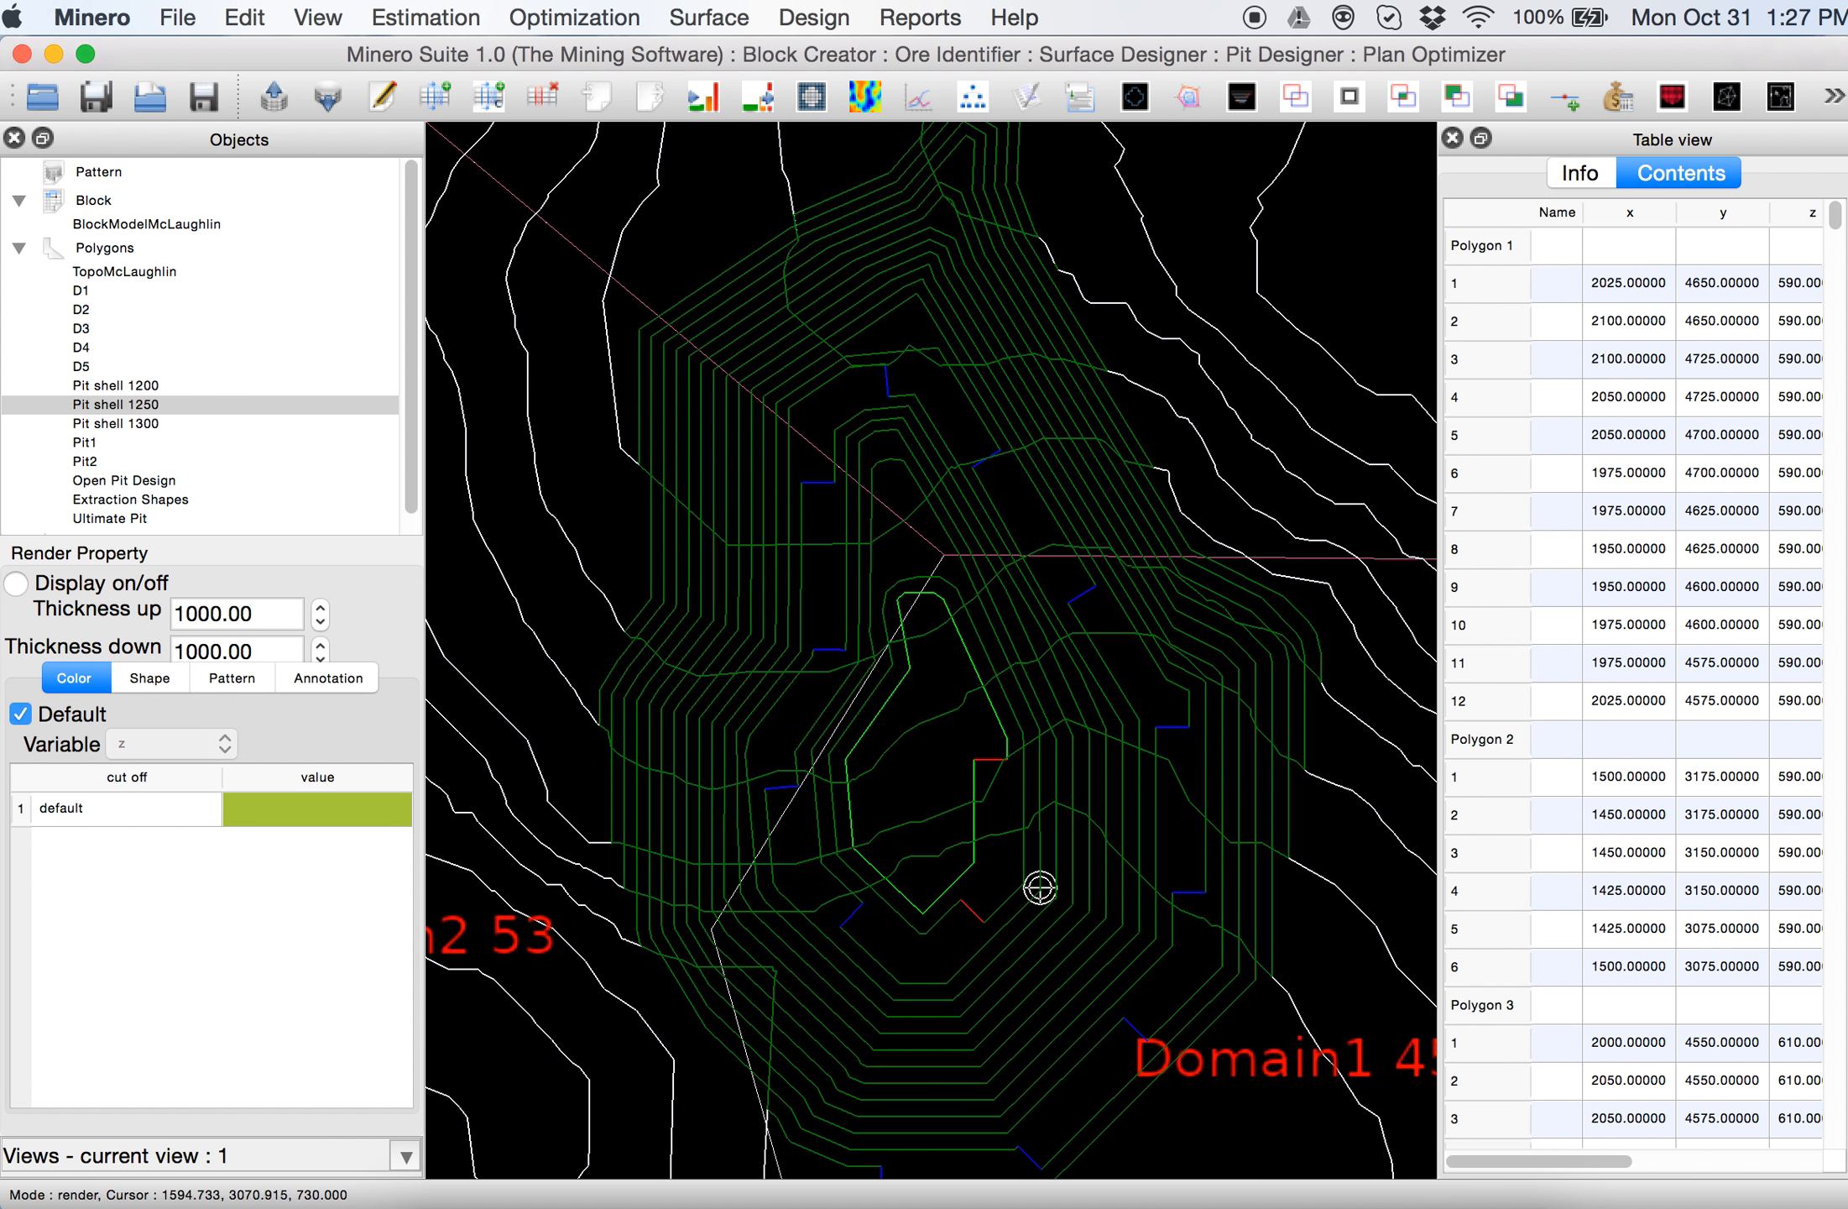
scroll(1037, 898, "up", 3)
scroll(1030, 919, "down", 3)
scroll(1175, 990, "up", 2)
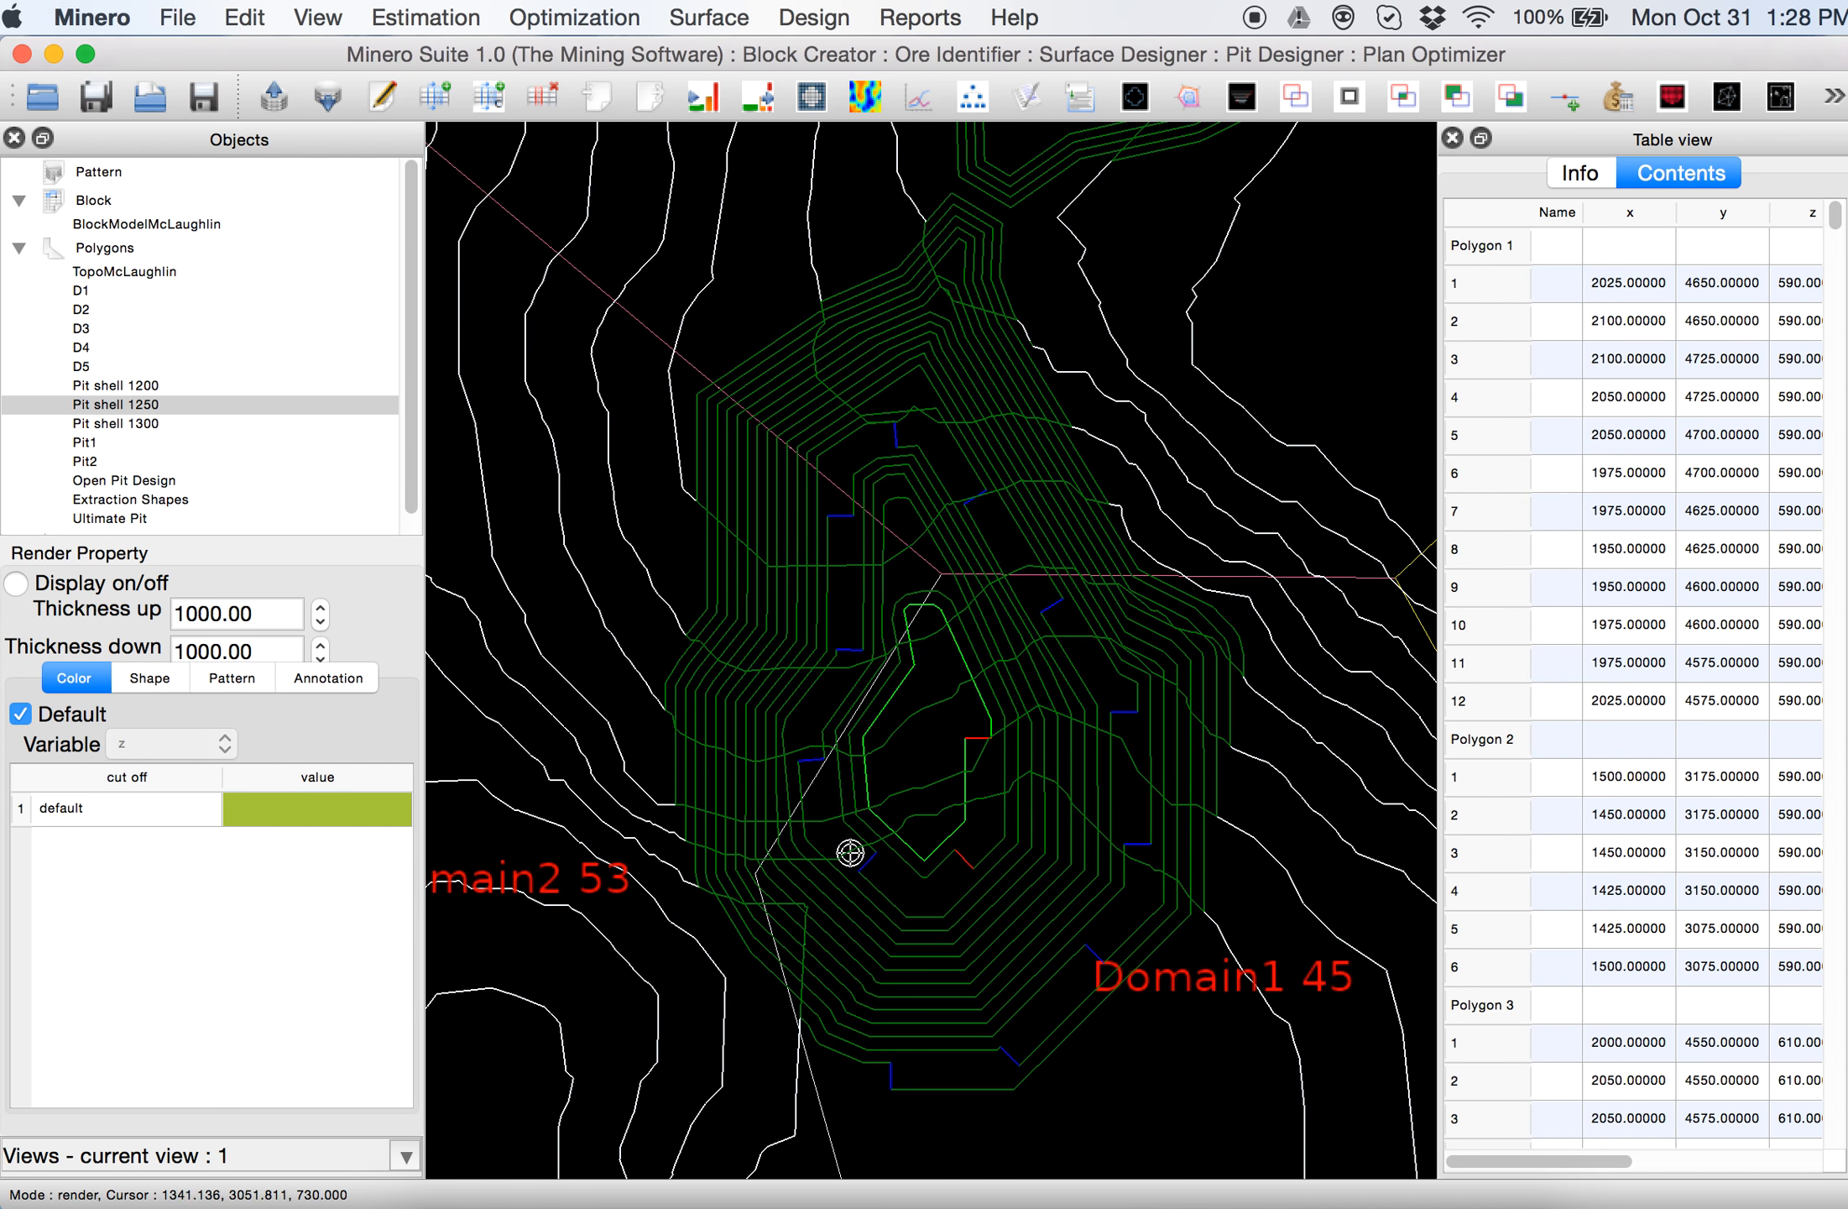
Inspect how the pit between Domain2 and Domain1 connects through the narrow neck to the large pit
left_click_drag(644, 836, 772, 828)
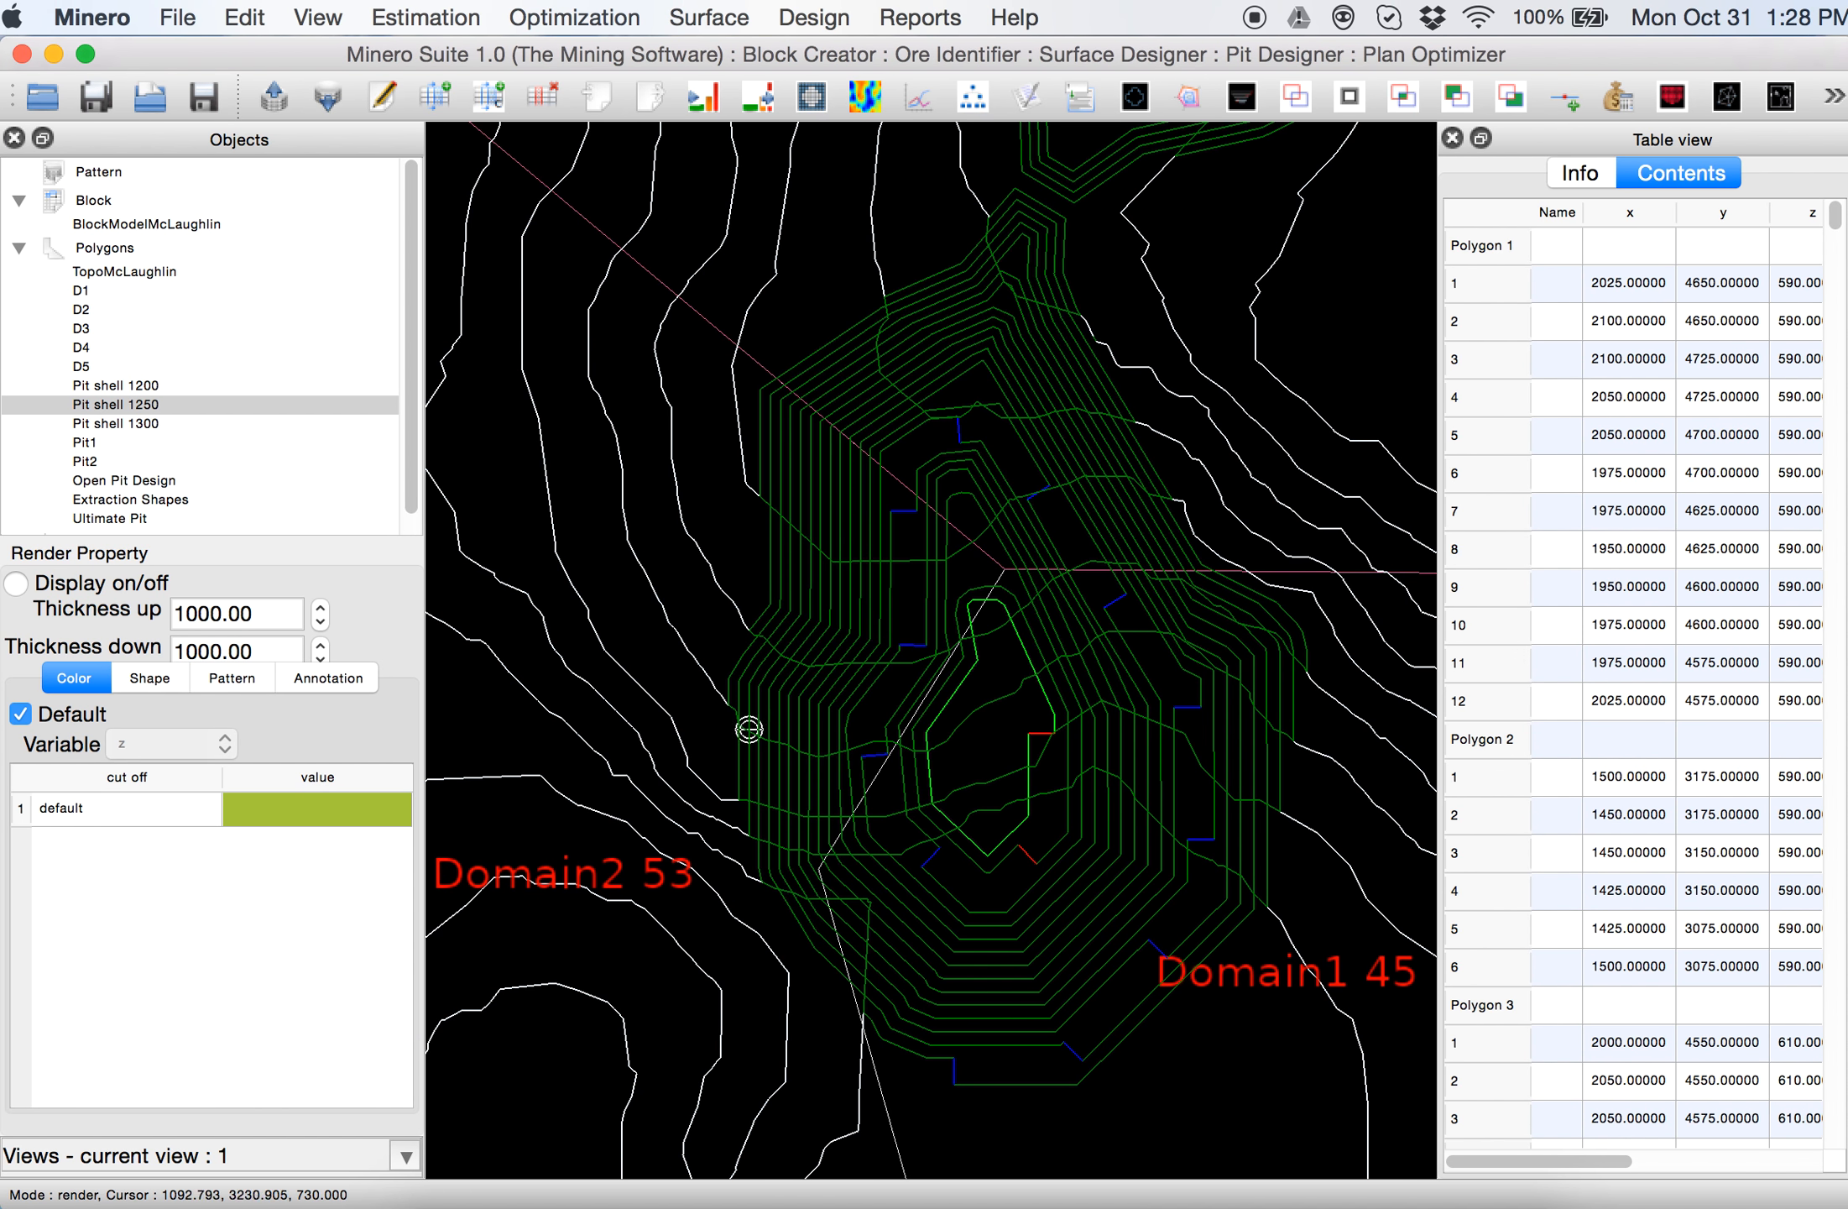
left_click_drag(853, 520, 774, 884)
scroll(924, 710, "down", 3)
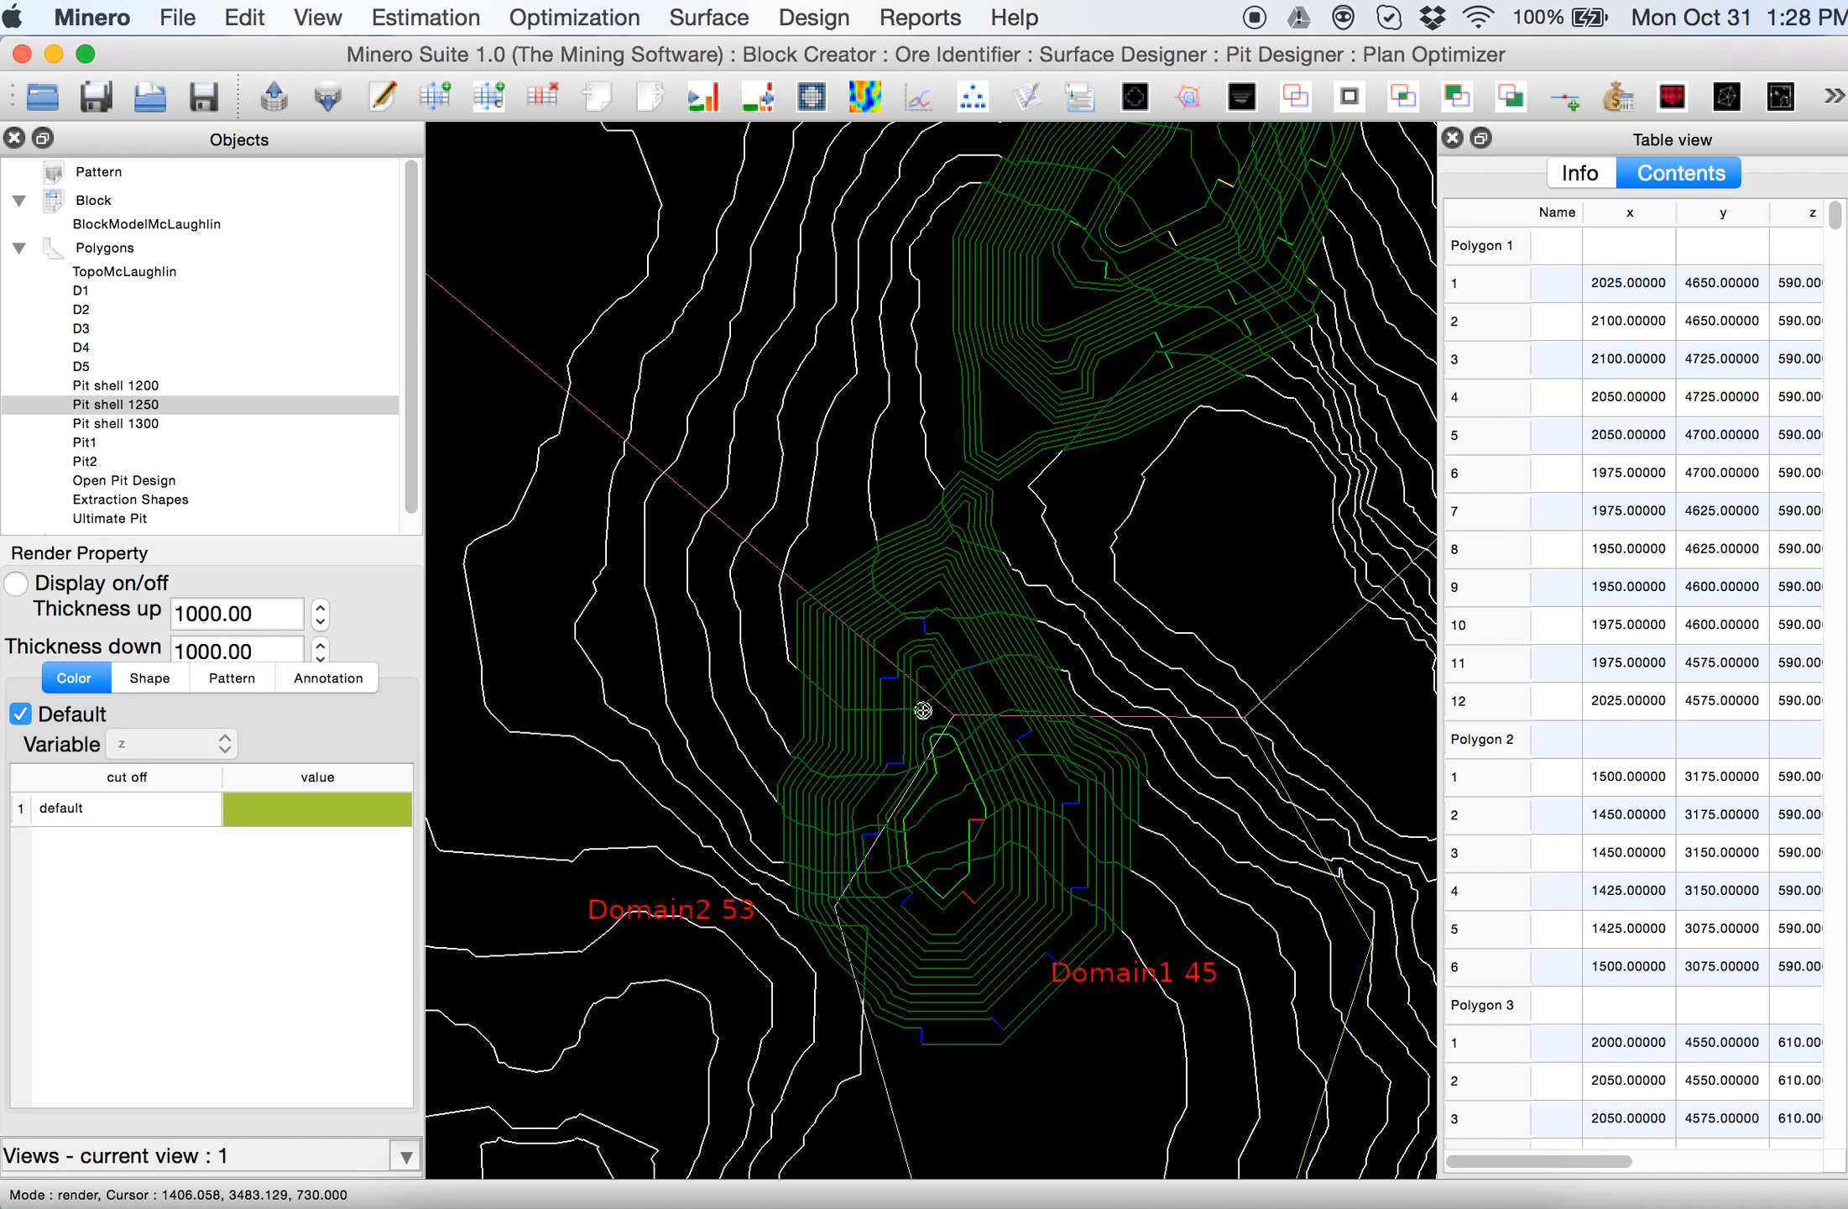
scroll(958, 595, "up", 1)
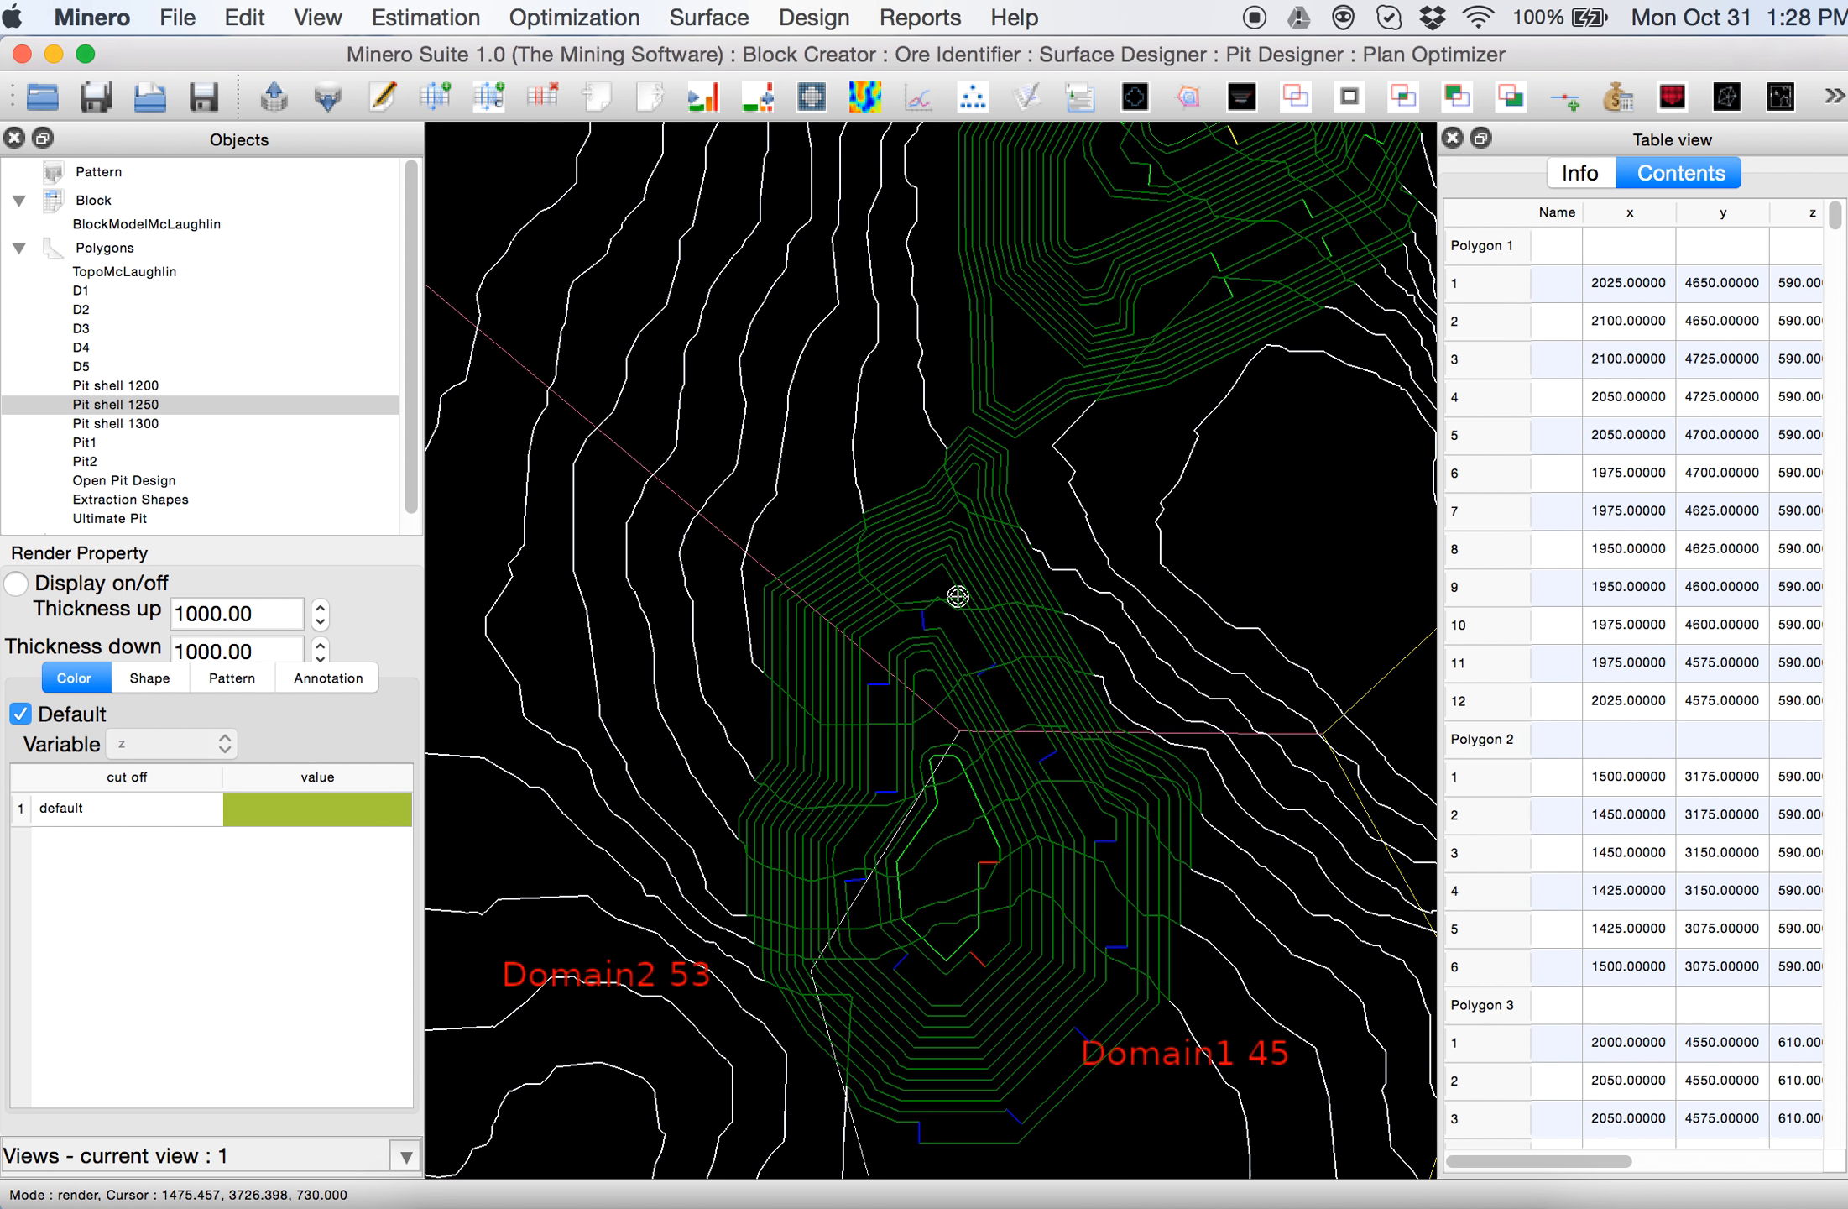
scroll(957, 596, "down", 3)
scroll(957, 596, "up", 3)
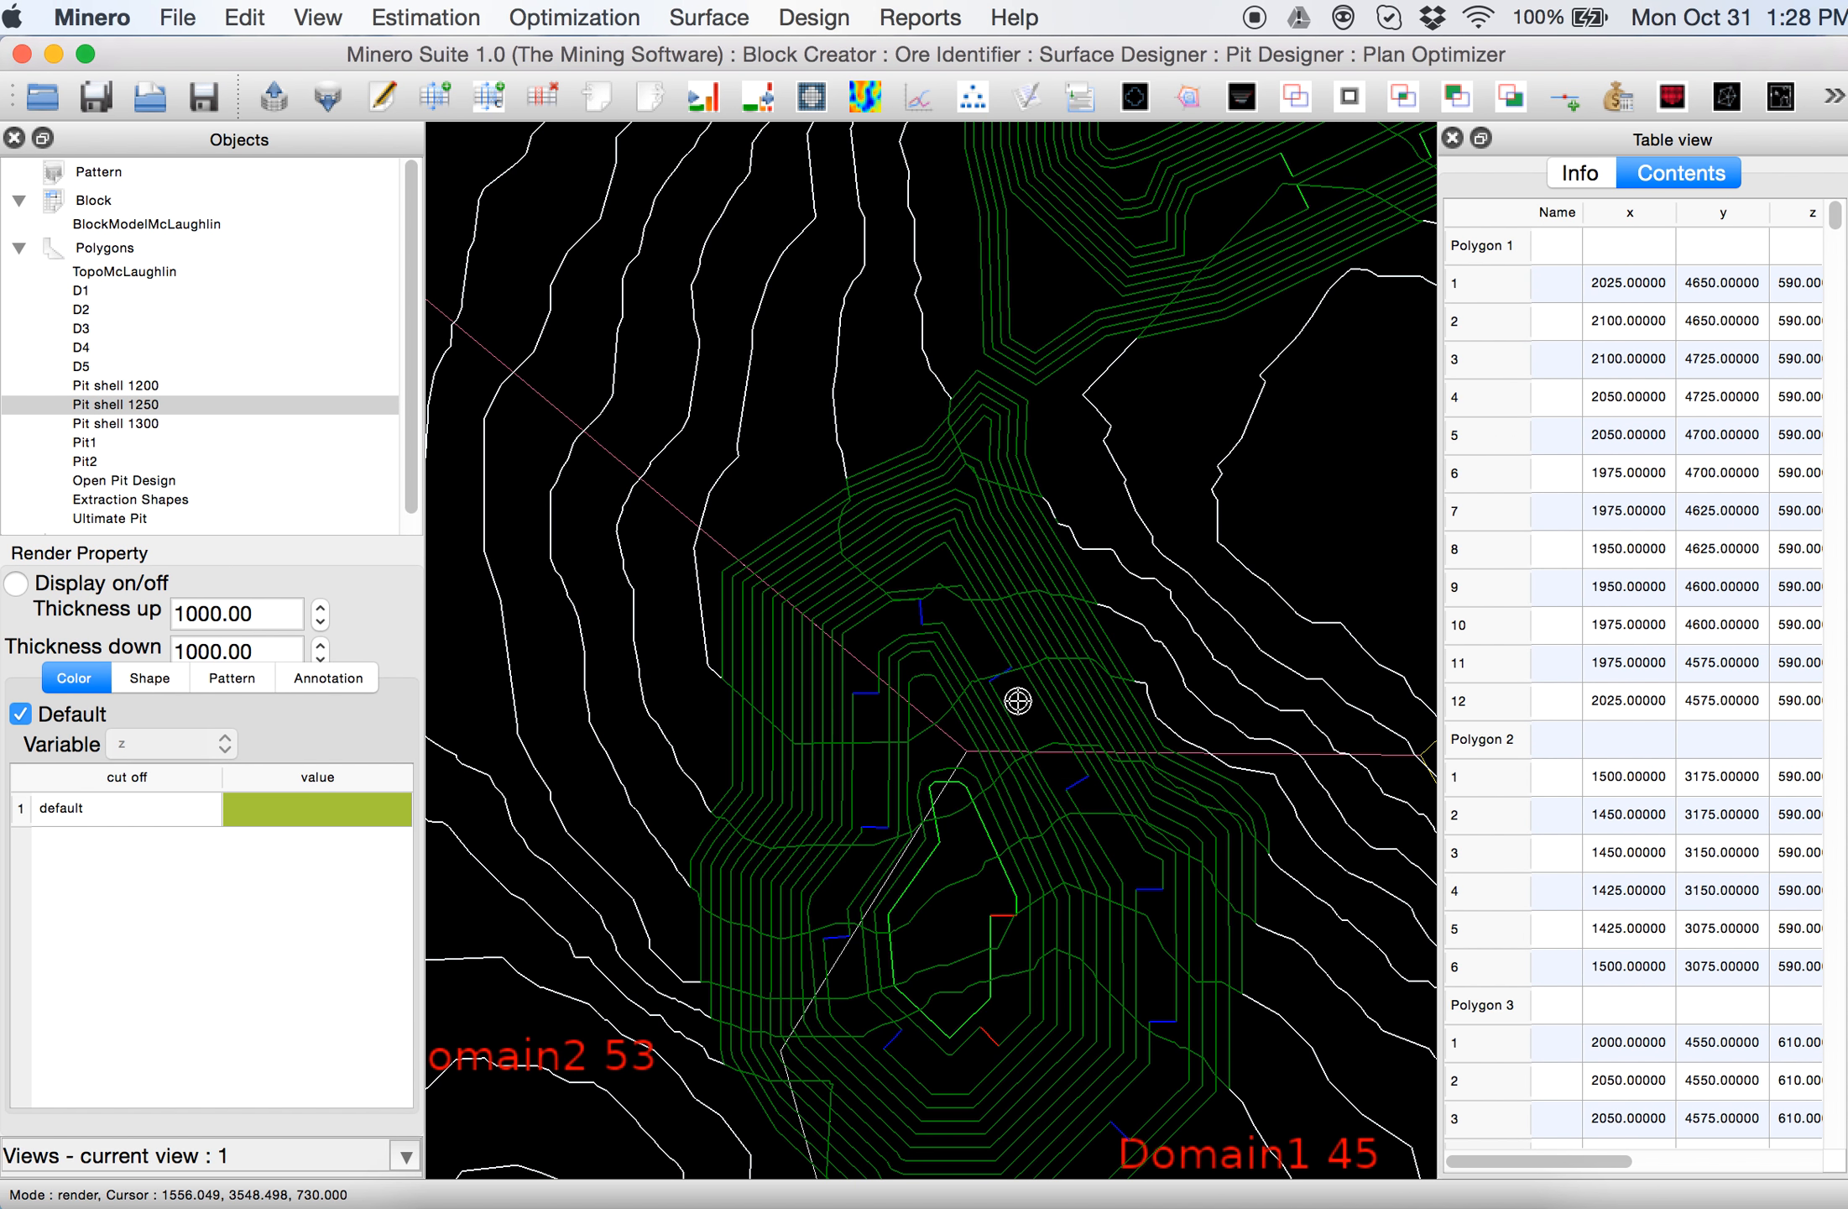
scroll(1017, 700, "down", 4)
scroll(1017, 700, "up", 1)
scroll(1017, 700, "up", 5)
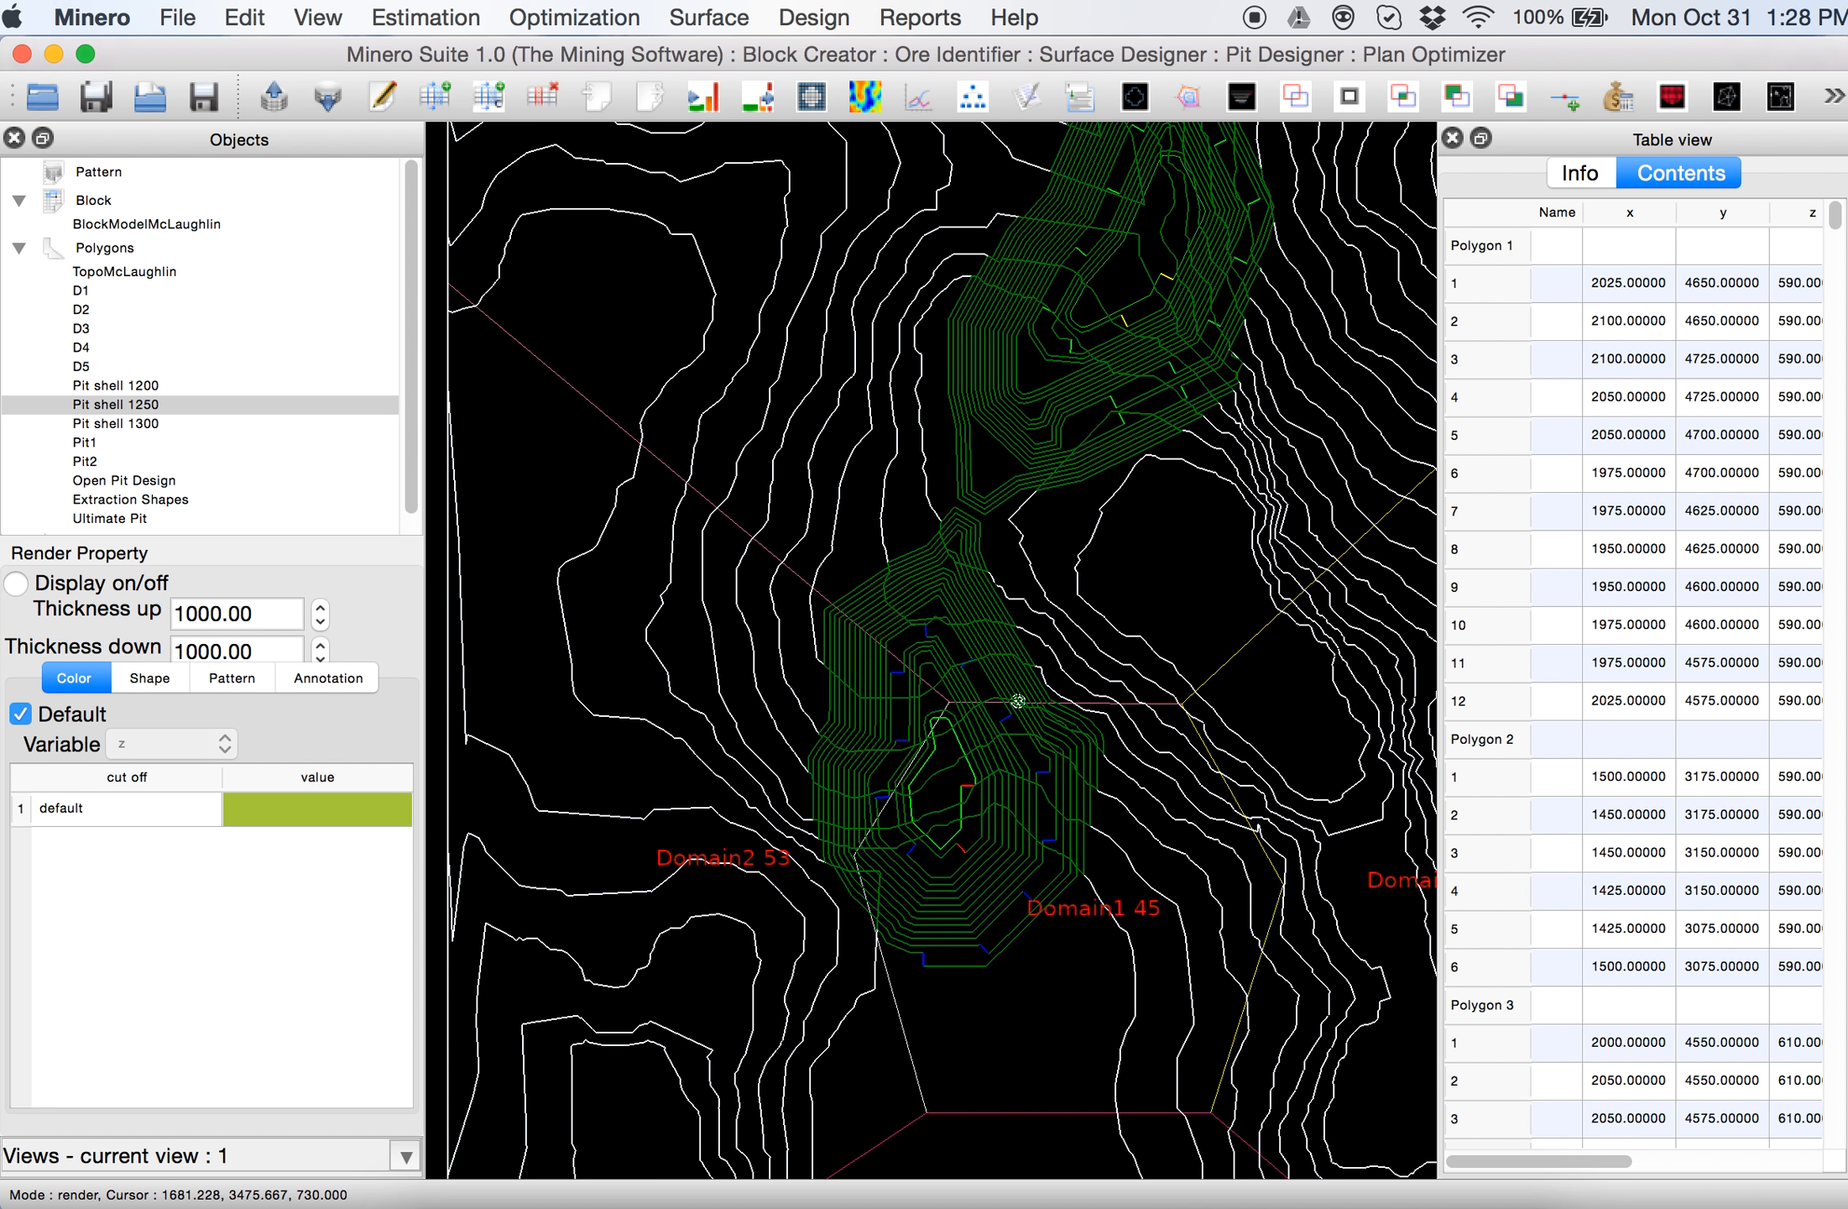
Examine closely the blue ramp segments crossing the benches on the Domain1 pit's eastern wall
scroll(831, 643, "up", 3)
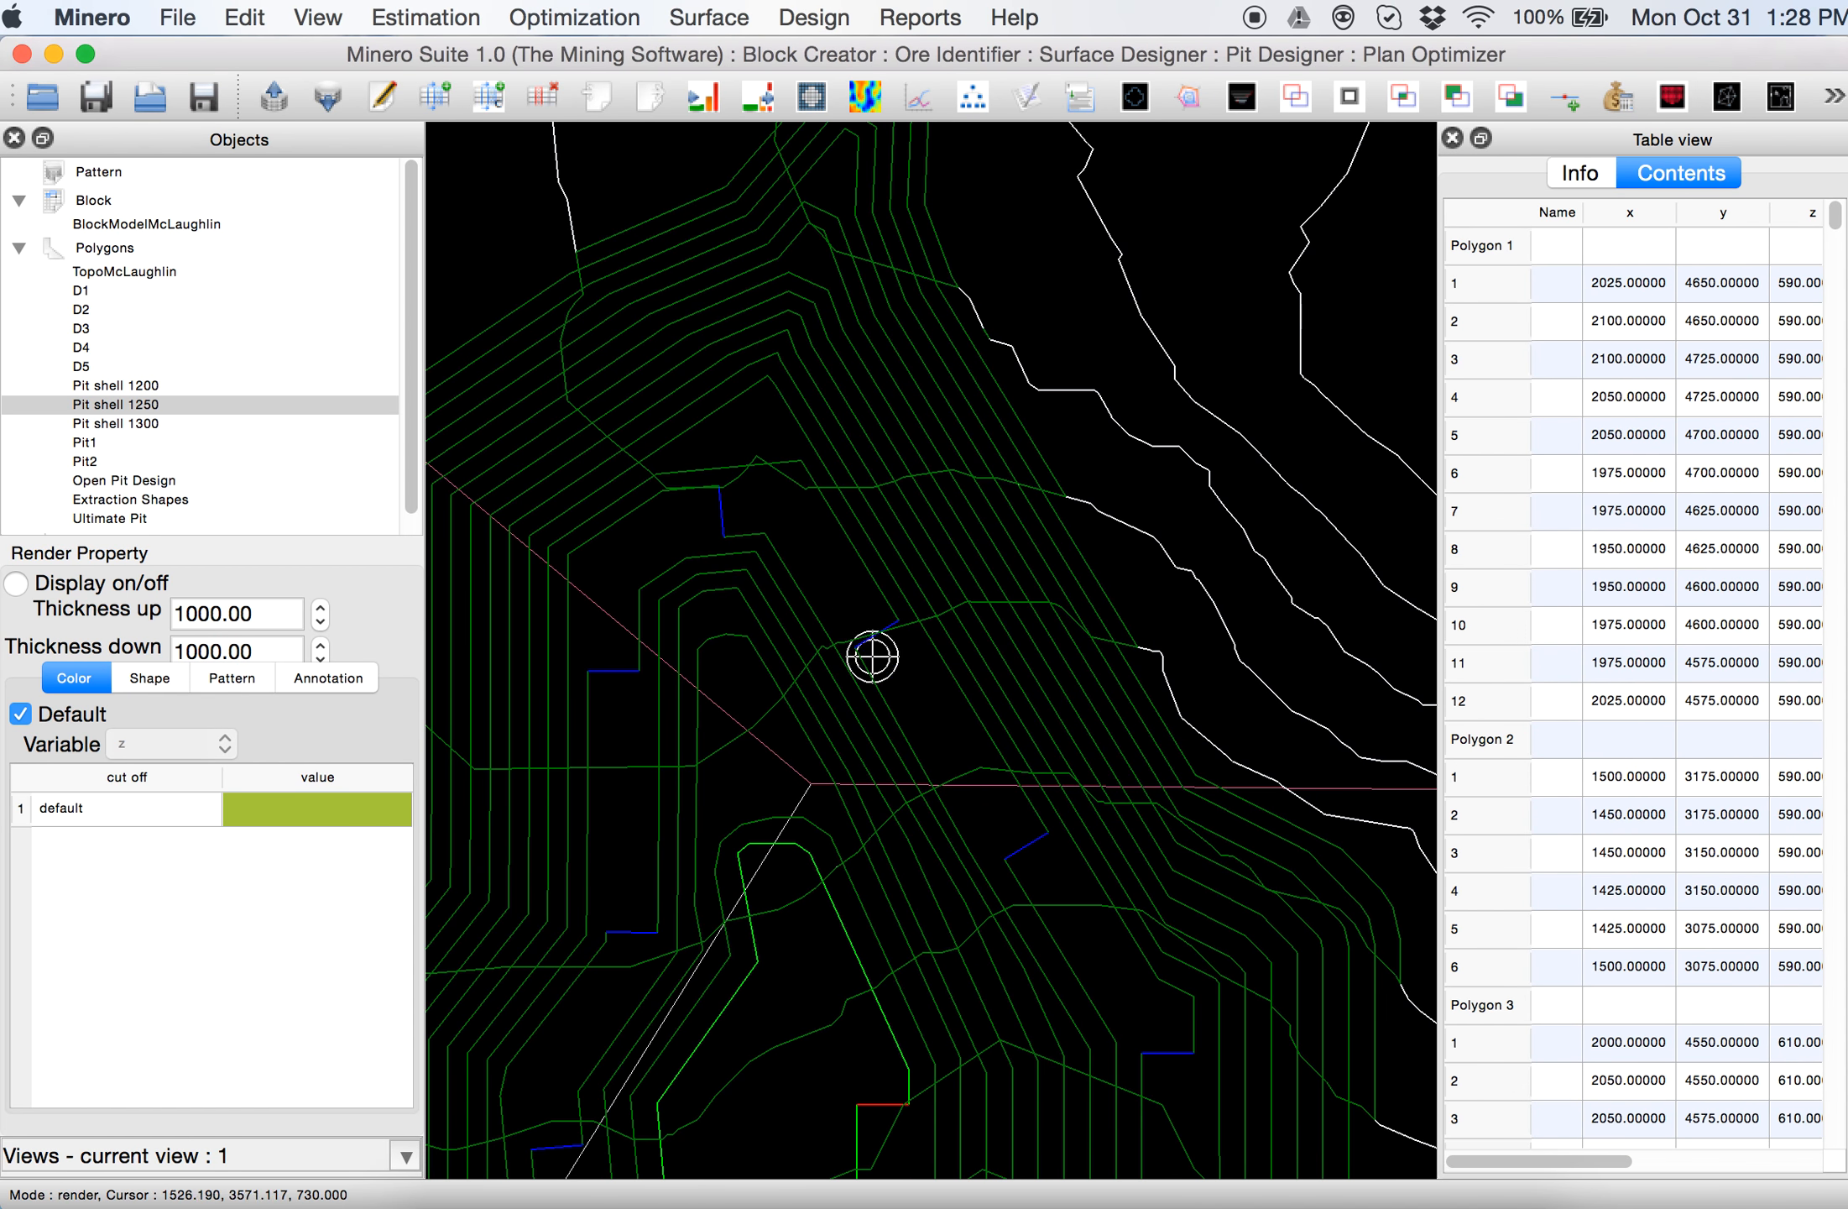
scroll(1100, 530, "up", 1)
middle_click_drag(1140, 852, 688, 403)
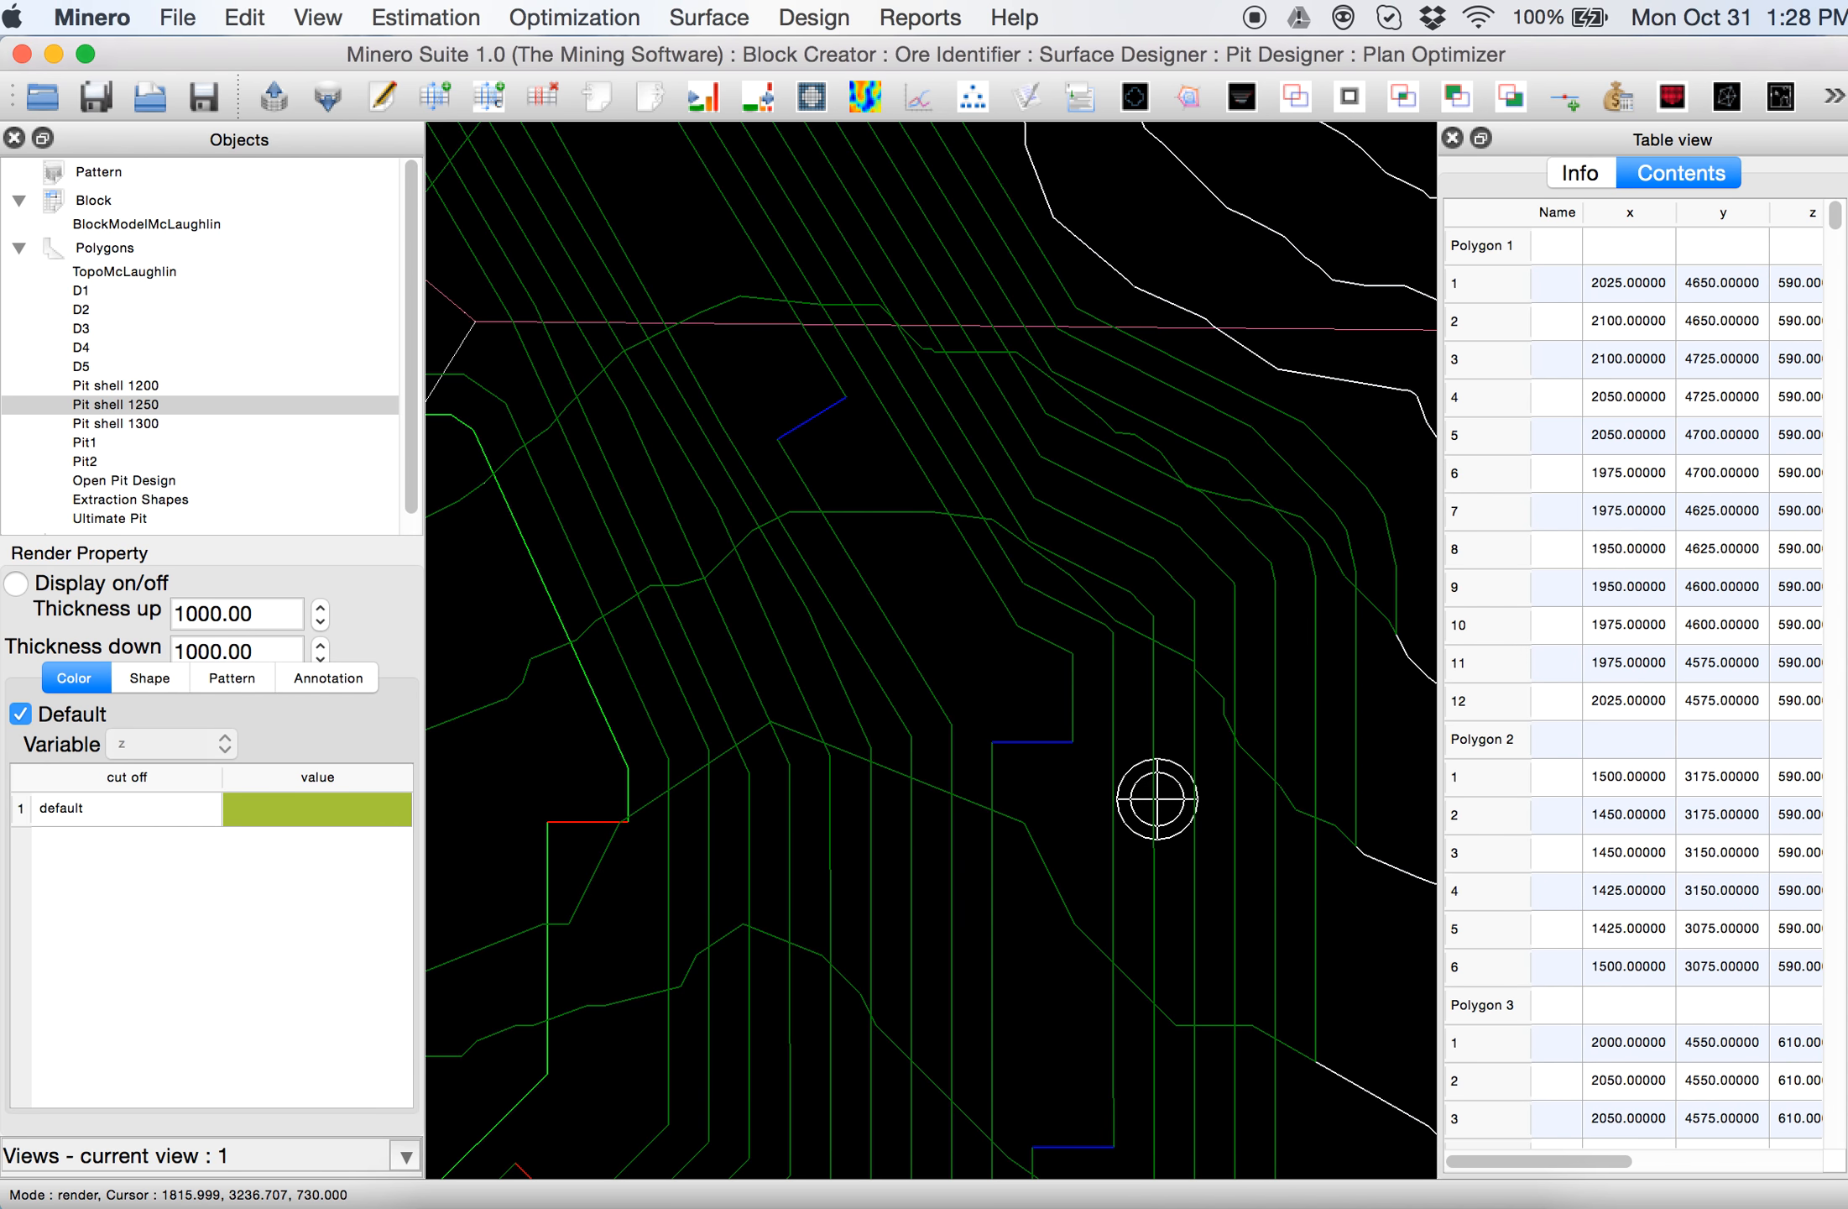
left_click_drag(904, 207, 1062, 1025)
scroll(923, 704, "down", 5)
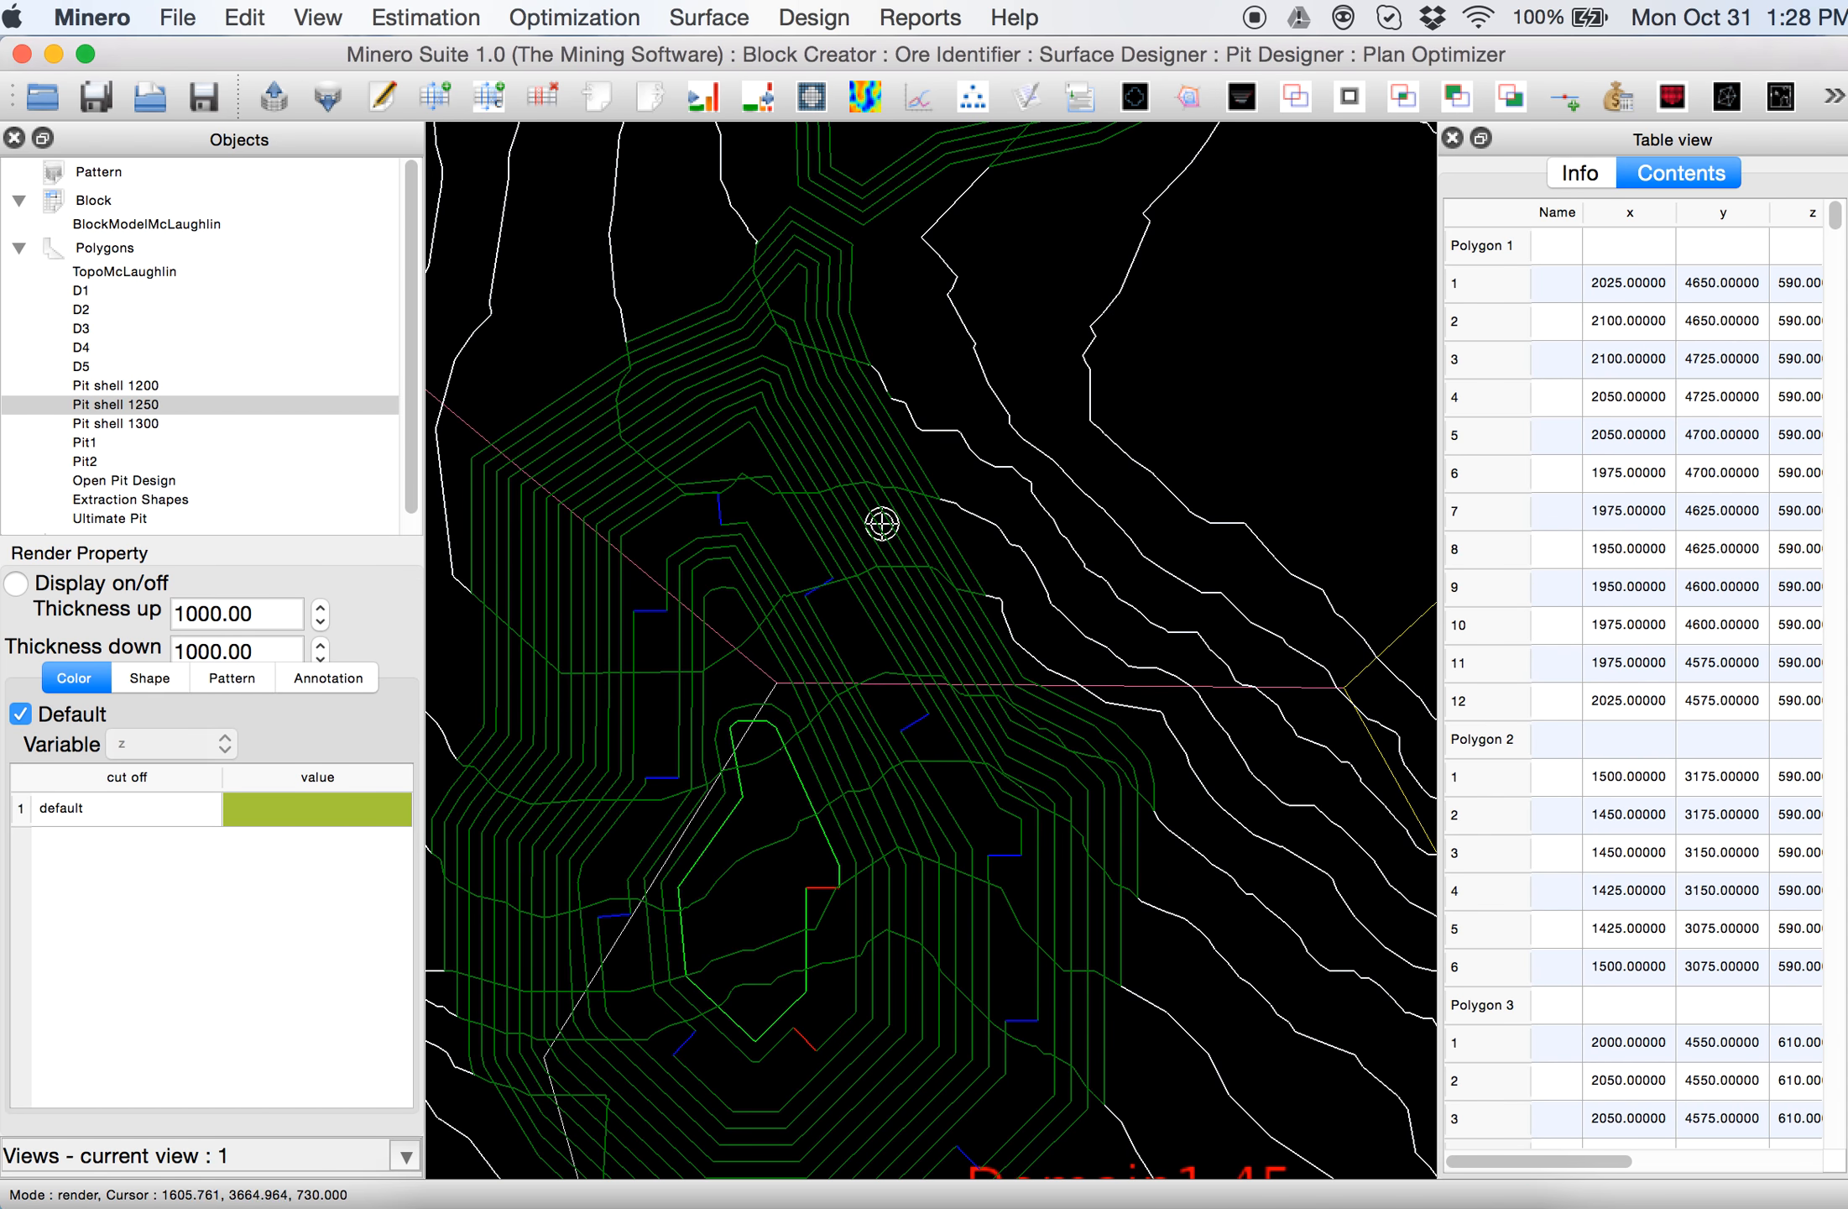
Review both Extraction Shapes pits together, from the Domain3 label to the Domain1 label
scroll(885, 492, "down", 3)
left_click_drag(1002, 409, 968, 659)
scroll(925, 389, "up", 2)
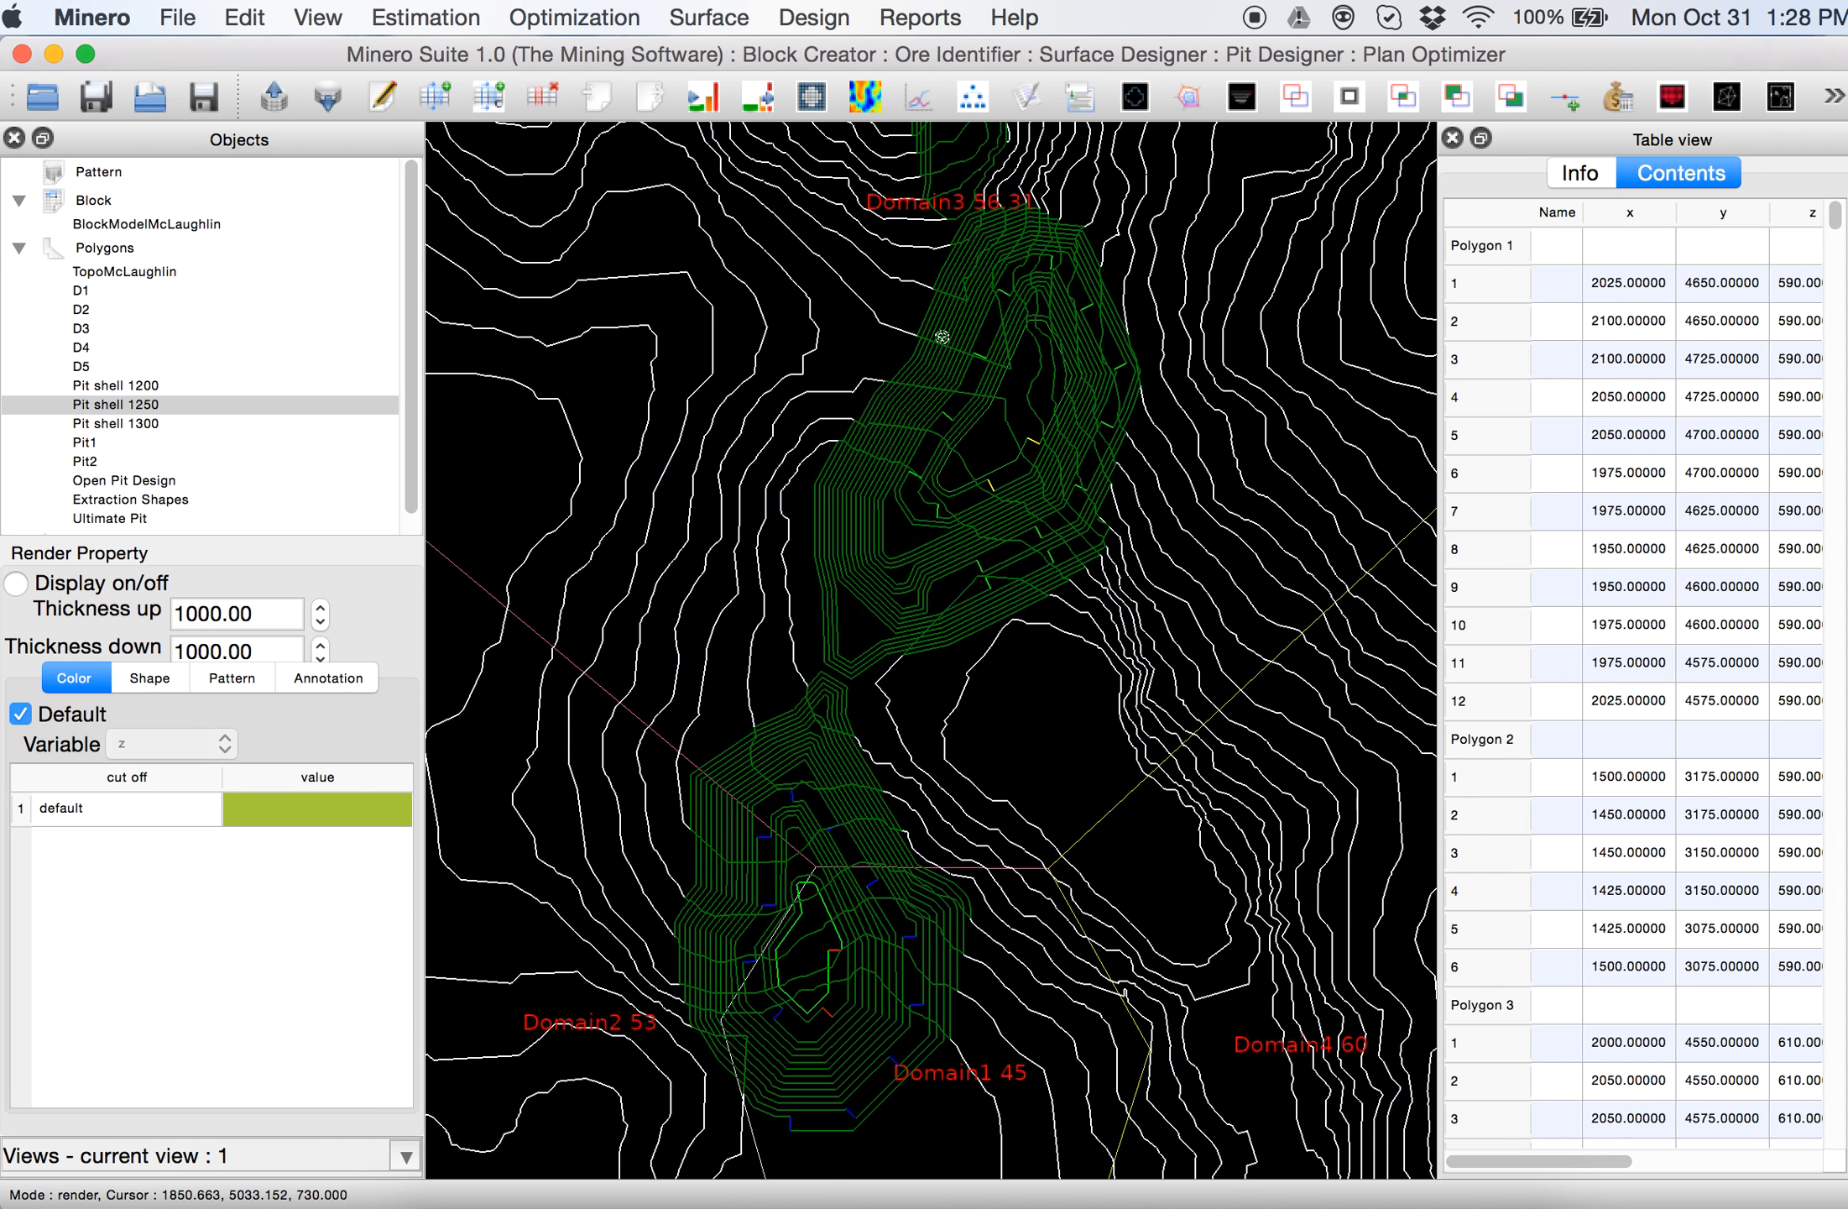
left_click_drag(941, 338, 913, 703)
left_click_drag(1010, 935, 1047, 623)
scroll(873, 827, "up", 3)
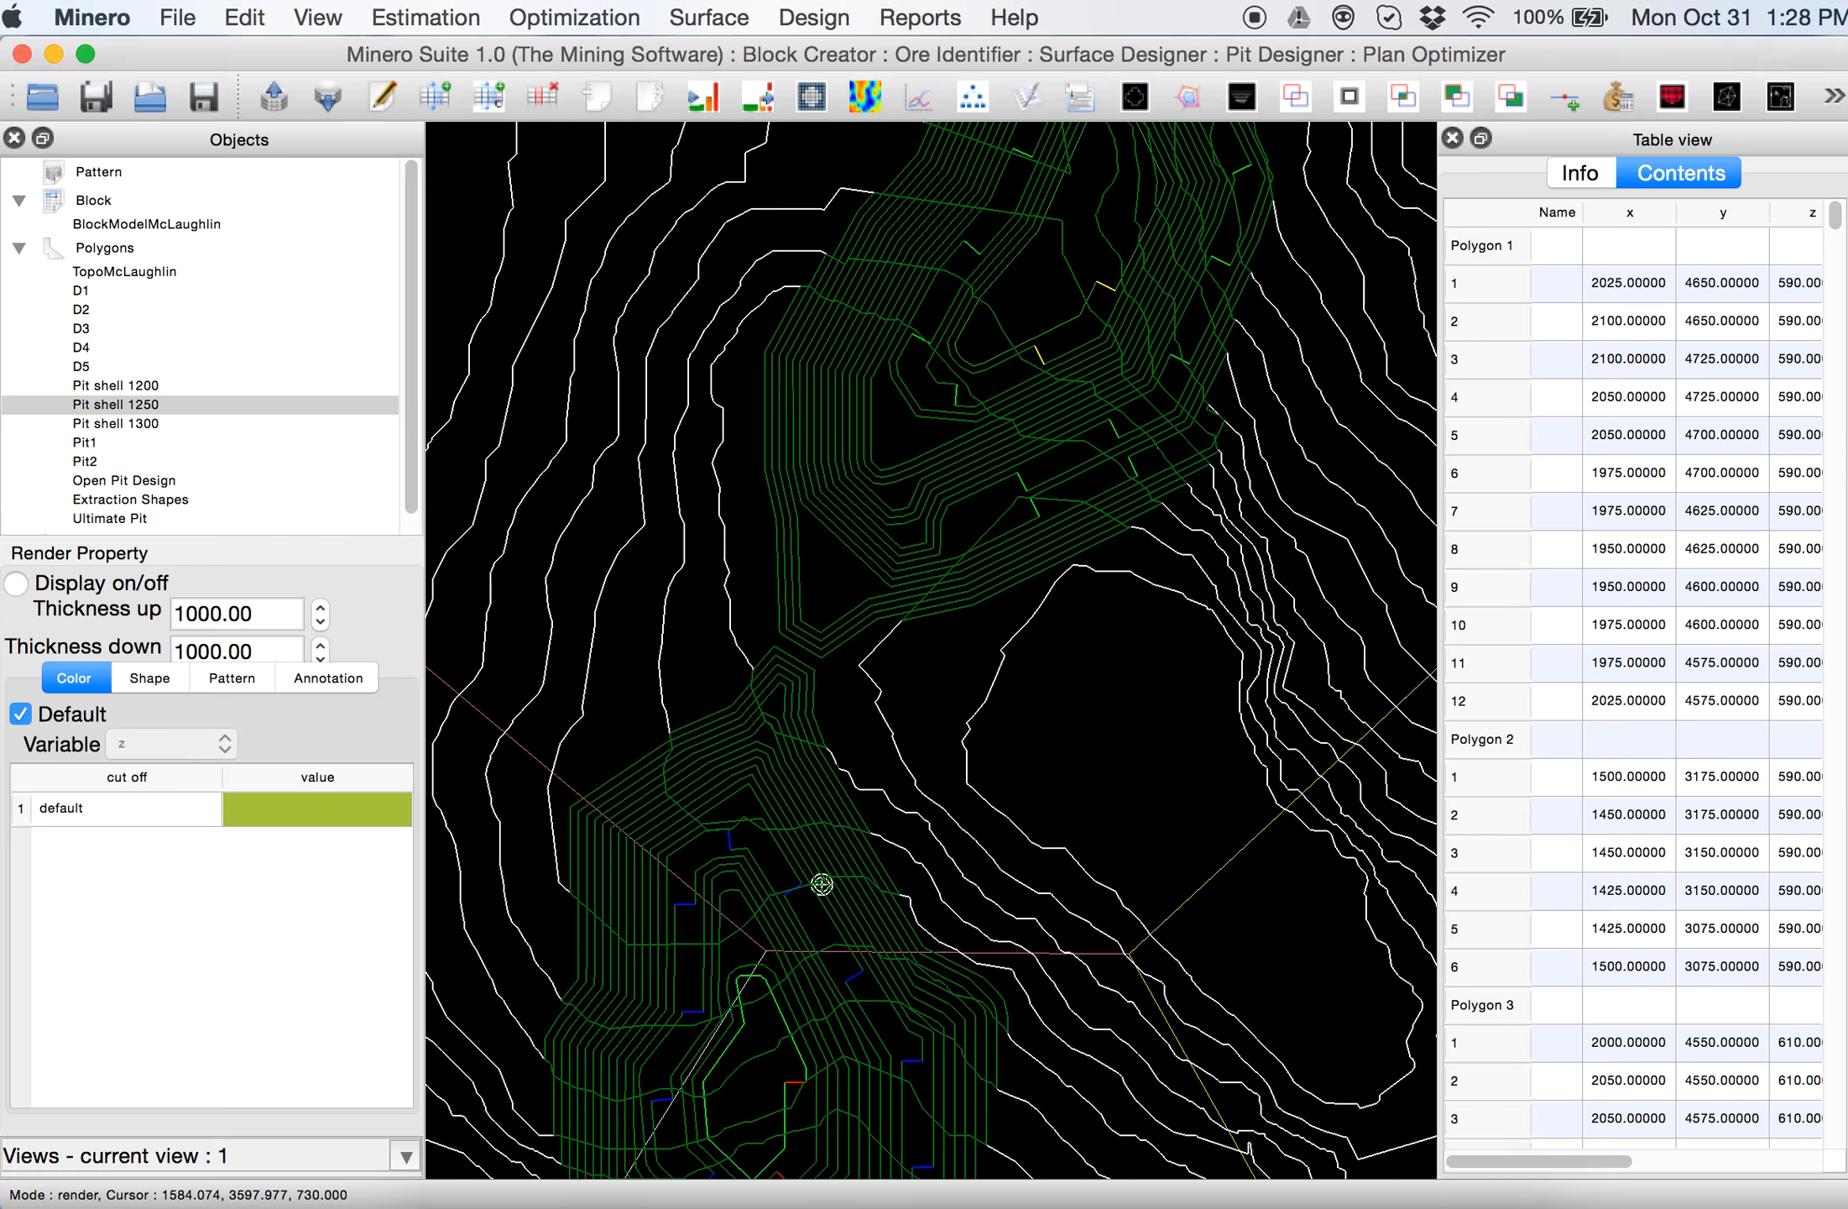
scroll(1164, 528, "down", 3)
Trace the blue ramp segments from the Domain1 pit's northern benches along its eastern wall, ending with an overview of the whole topography
scroll(1106, 590, "up", 6)
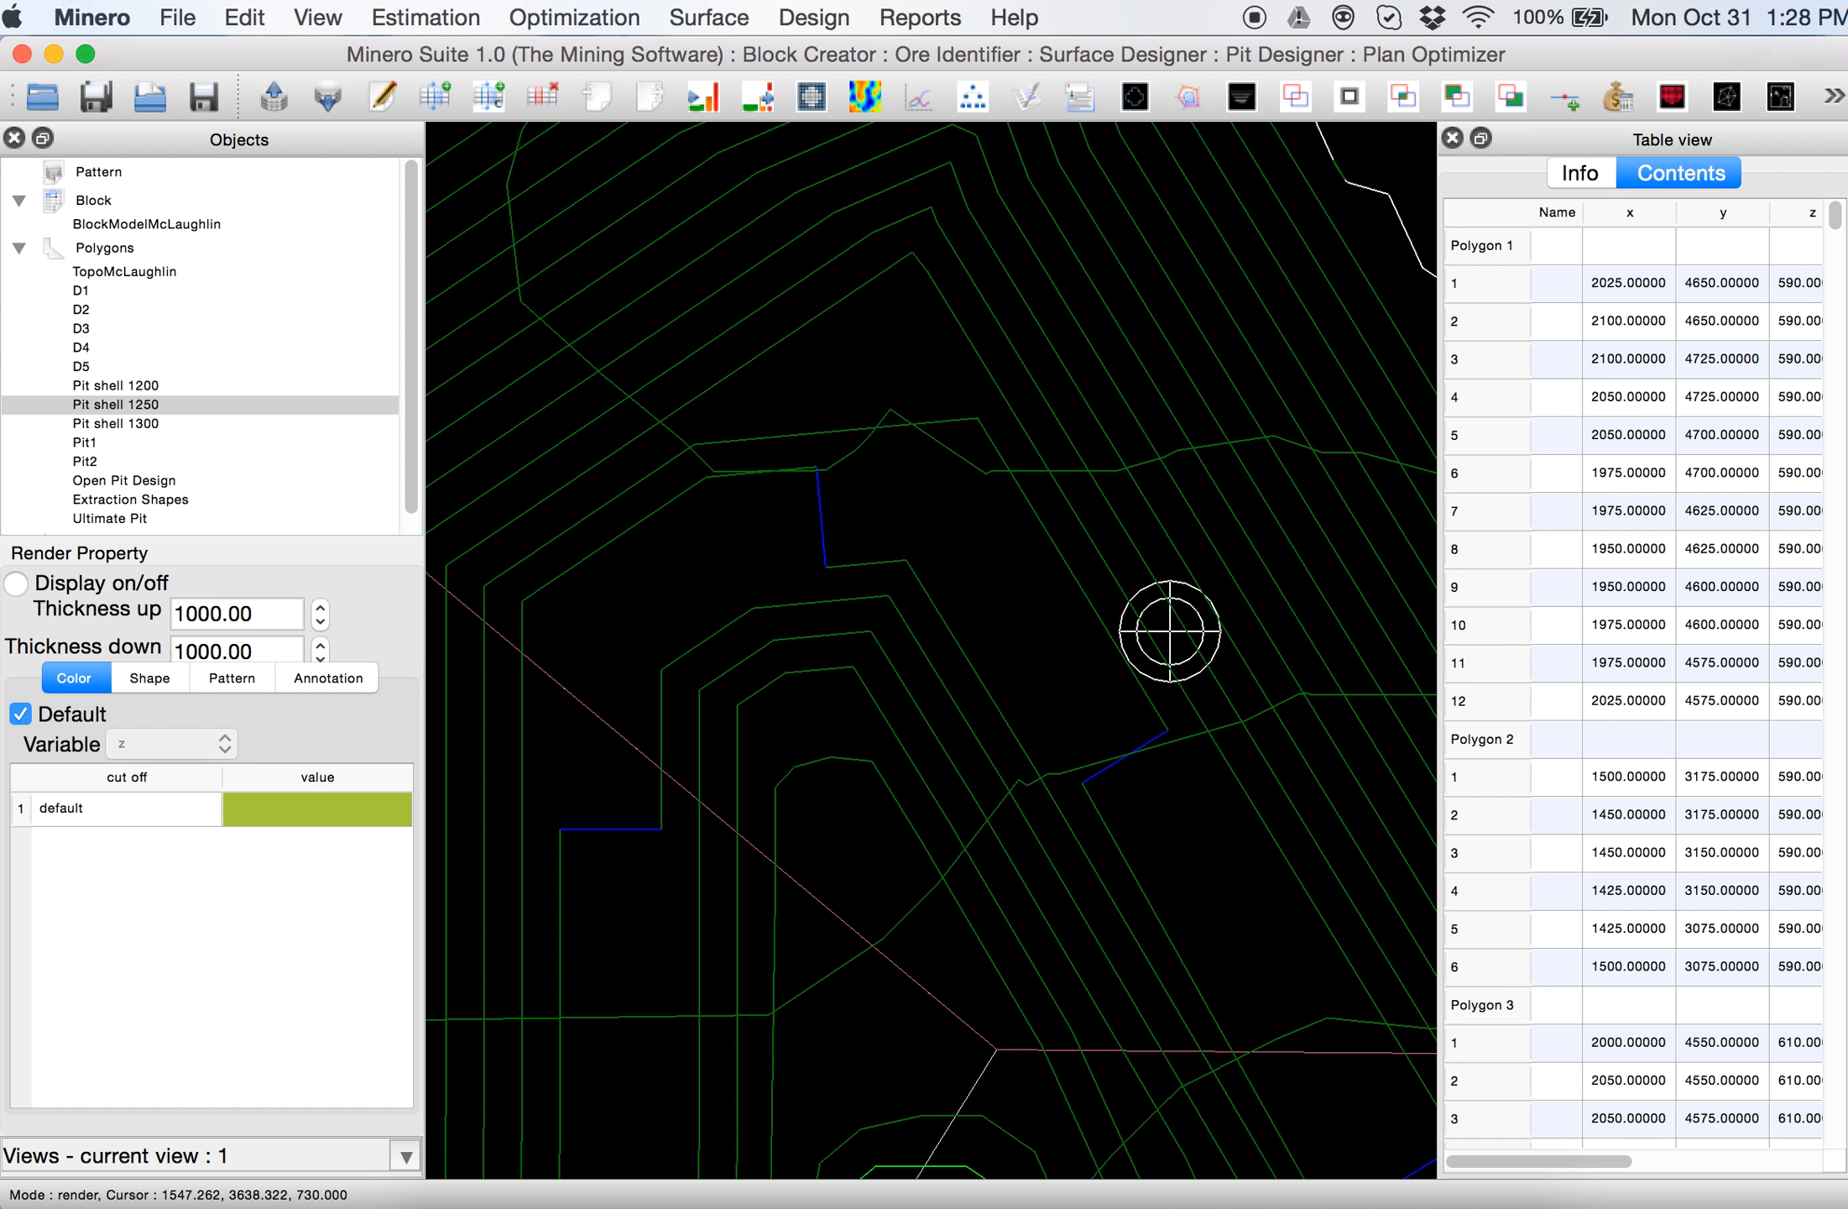
scroll(1169, 660, "down", 5)
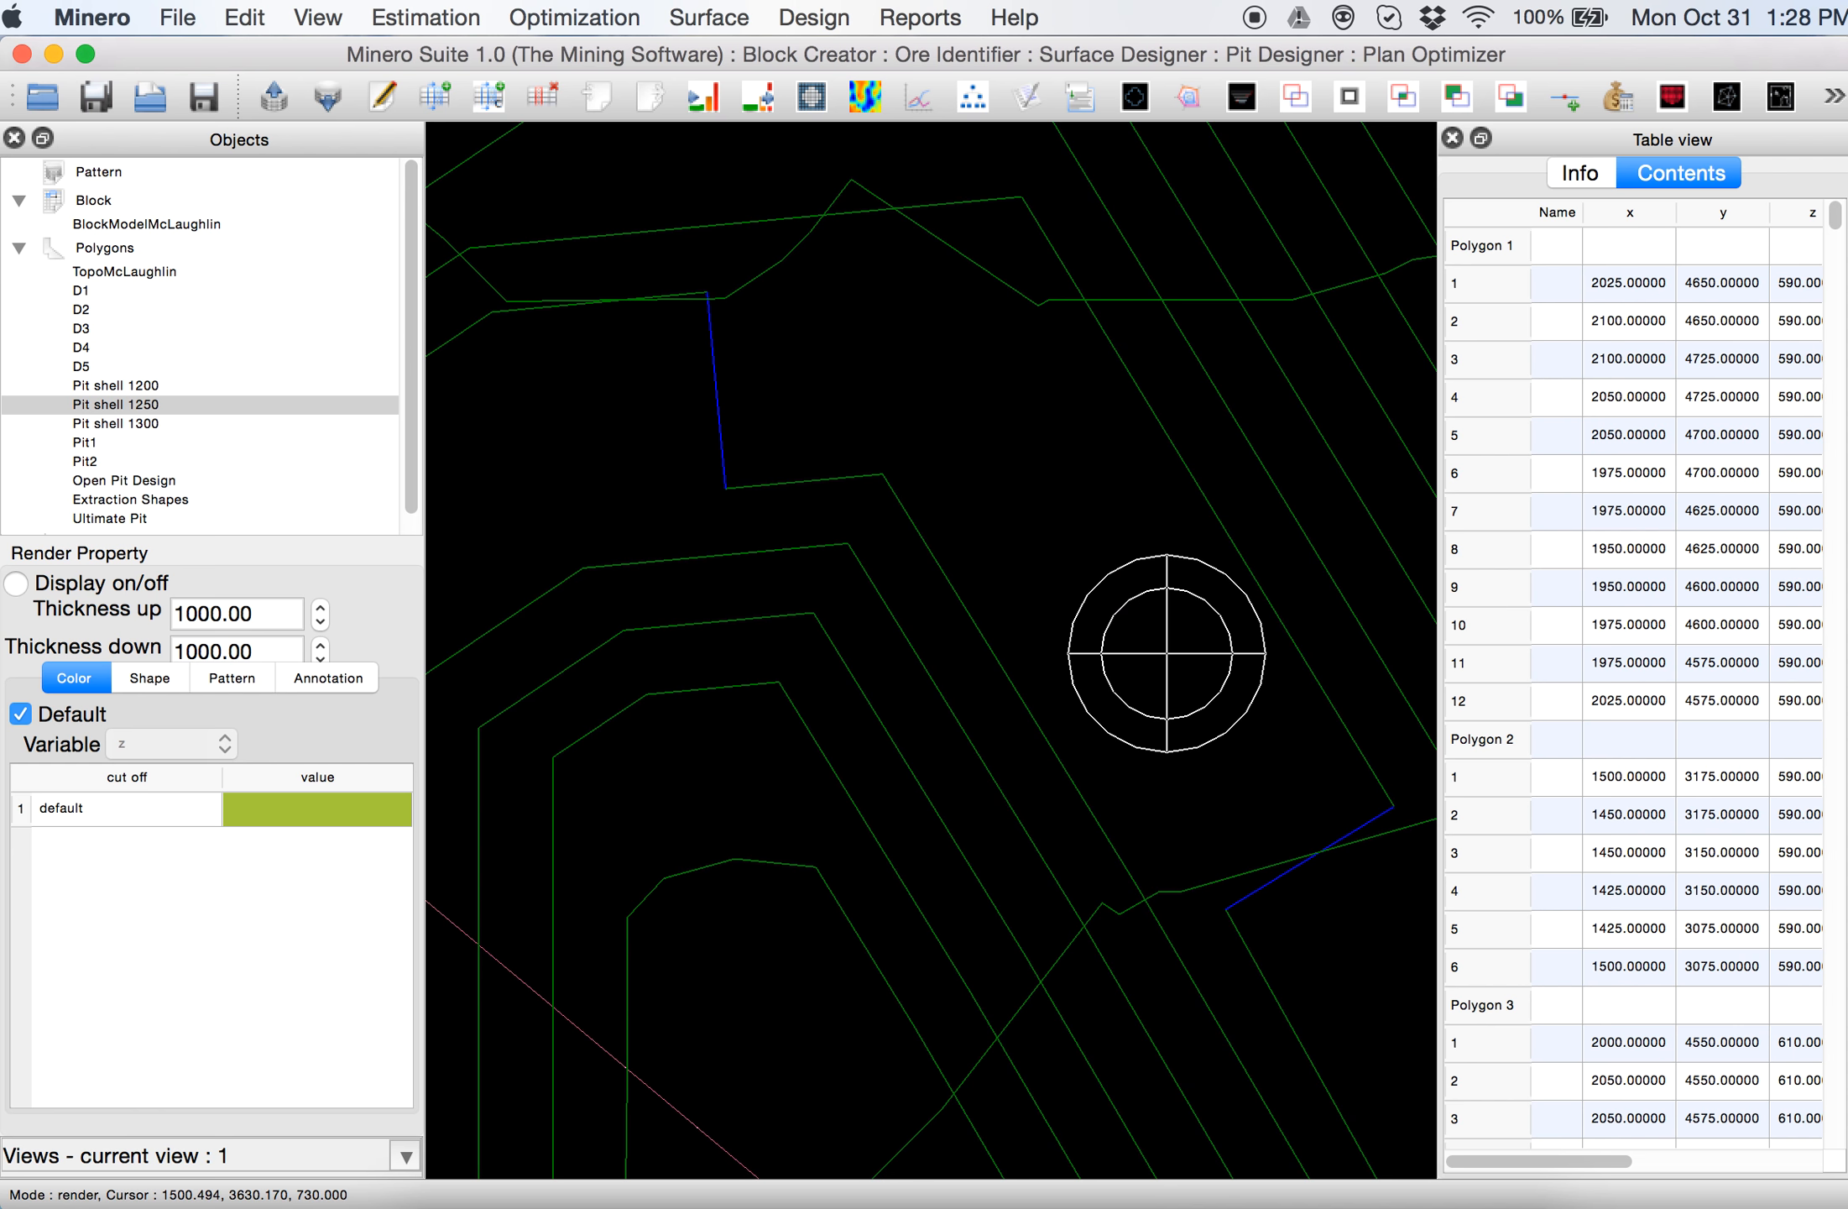
scroll(1051, 693, "down", 5)
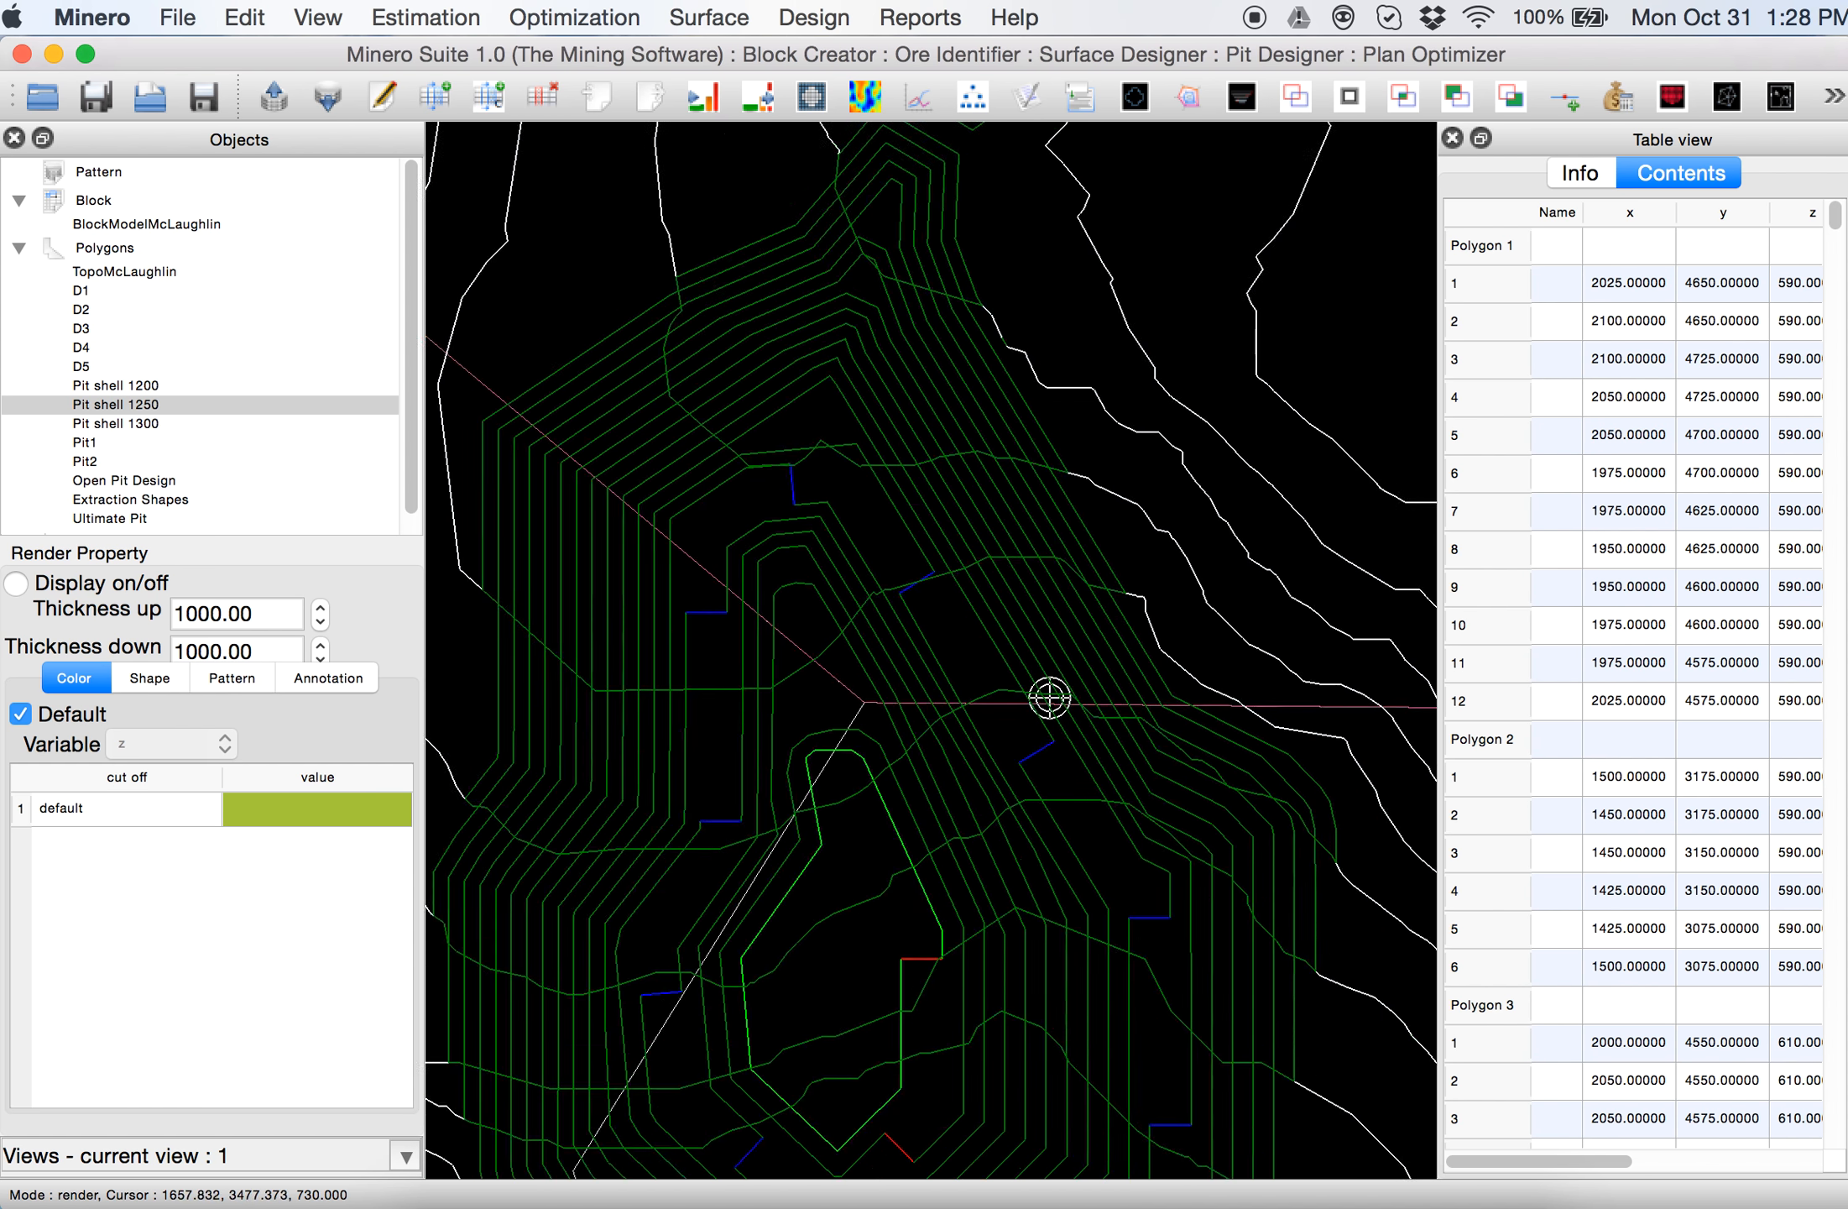
scroll(1021, 722, "up", 5)
left_click_drag(1066, 800, 846, 447)
scroll(850, 409, "up", 1)
left_click_drag(823, 694, 730, 658)
scroll(736, 632, "up", 1)
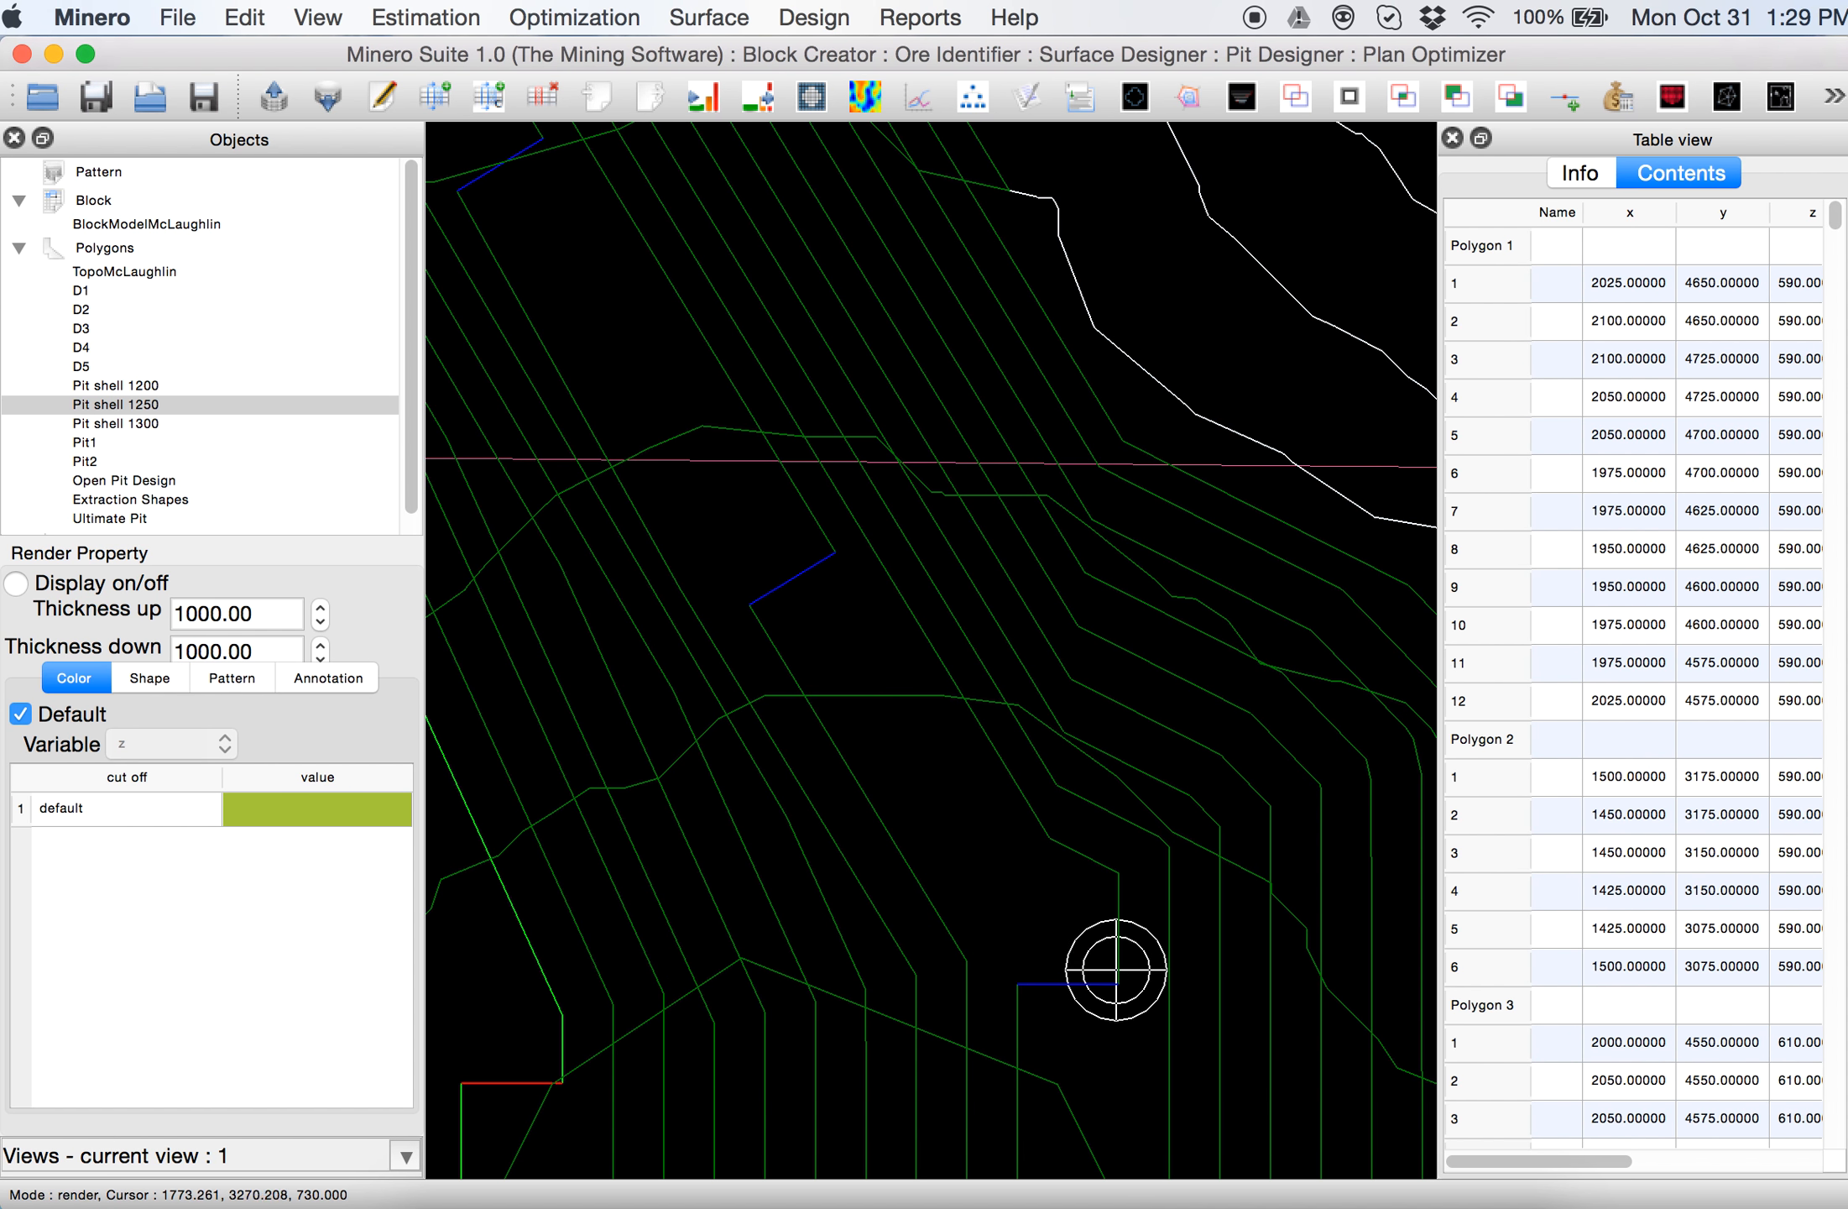
scroll(991, 754, "down", 1)
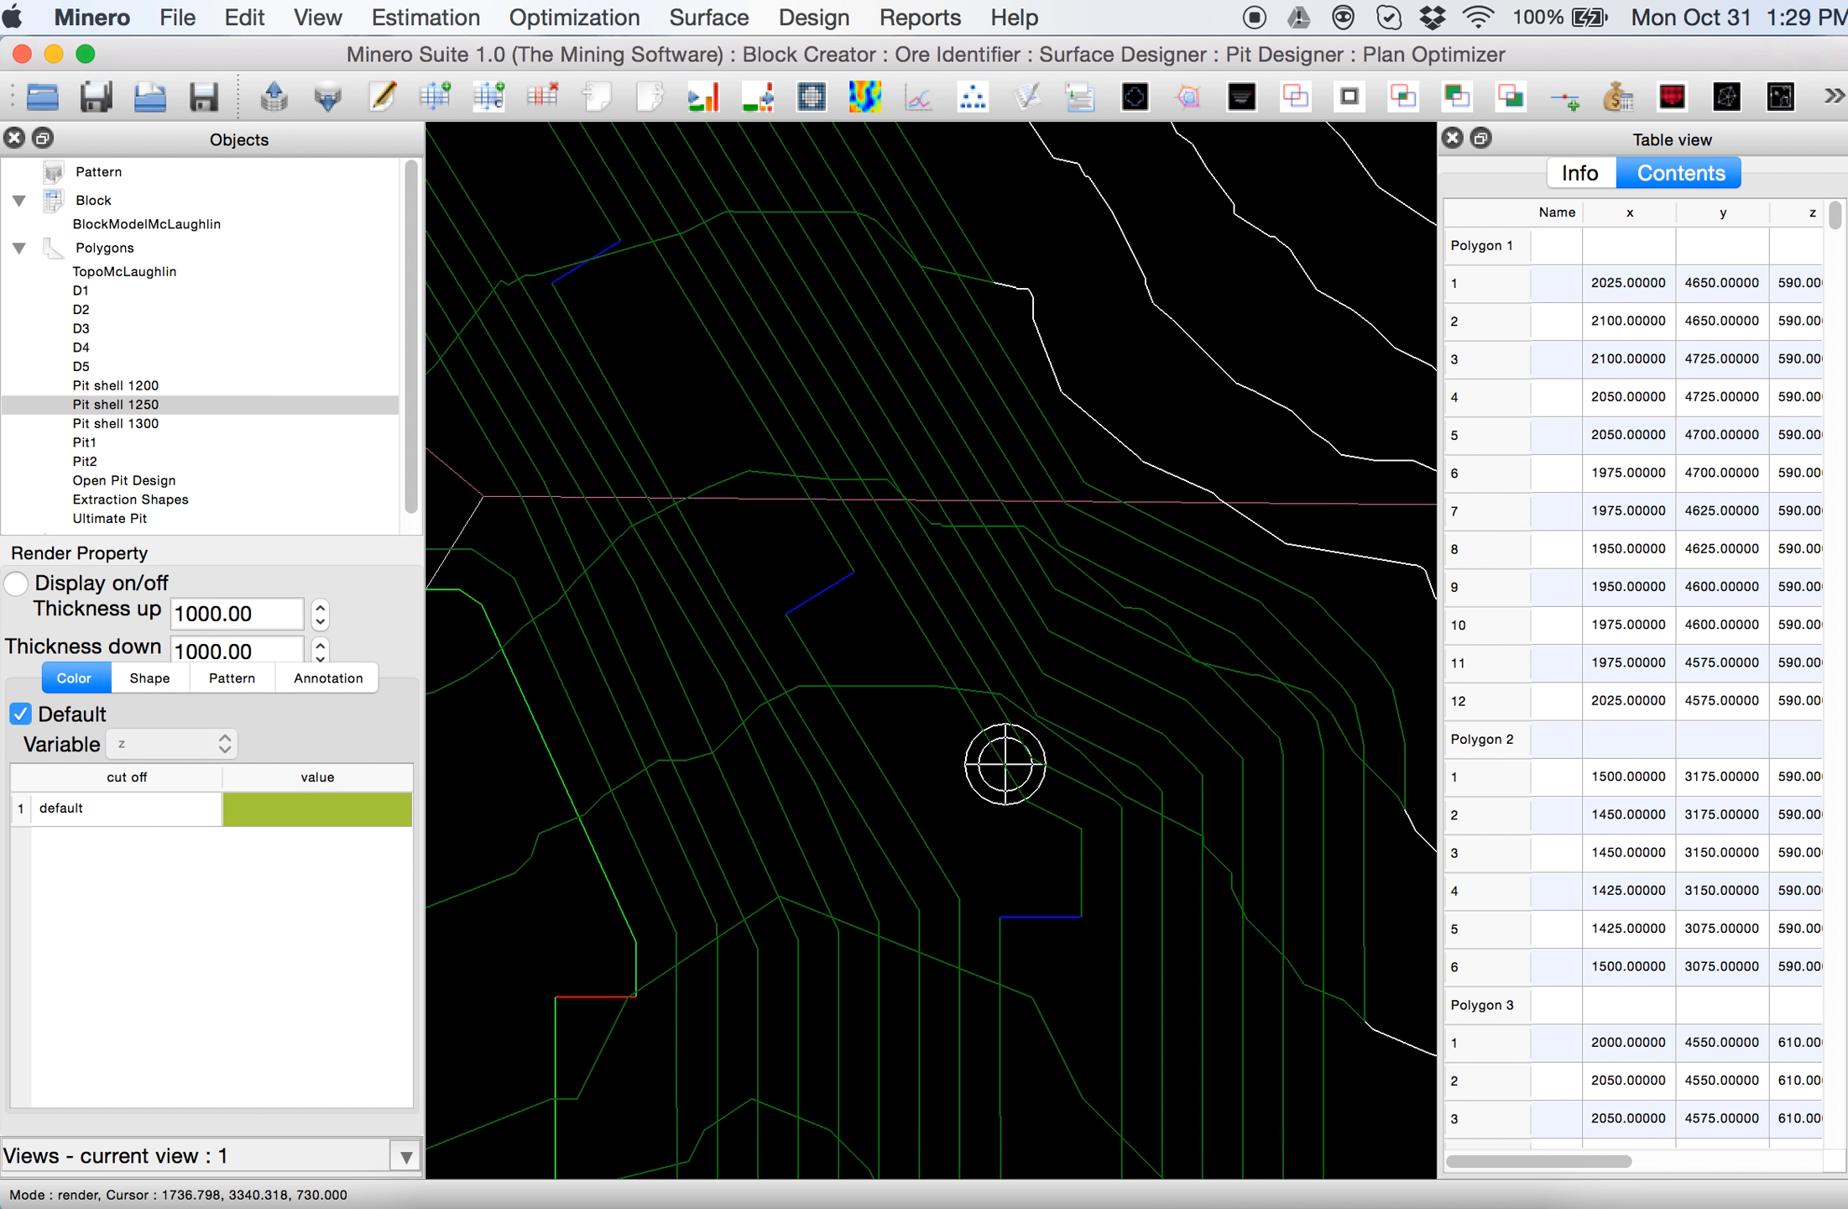
scroll(1004, 759, "down", 6)
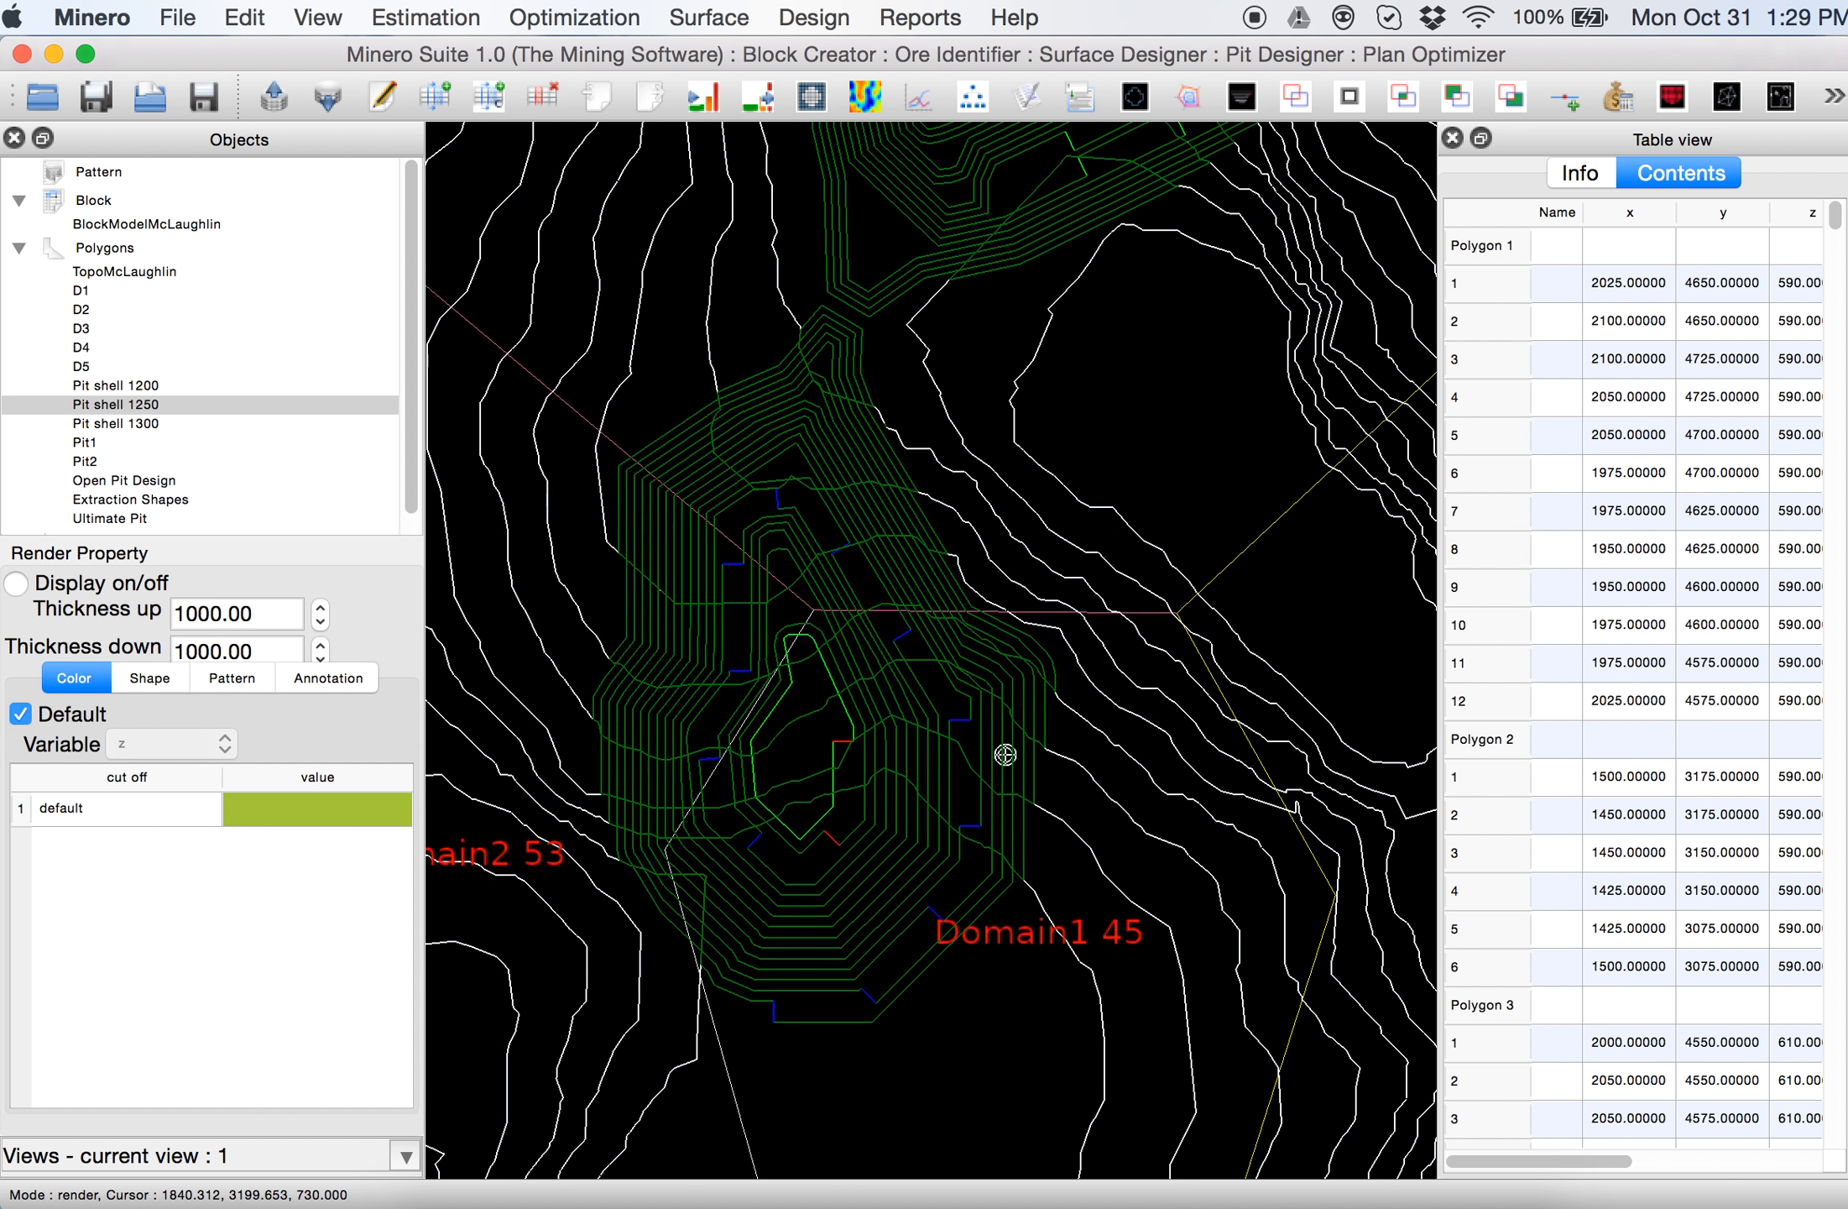
scroll(1005, 754, "down", 3)
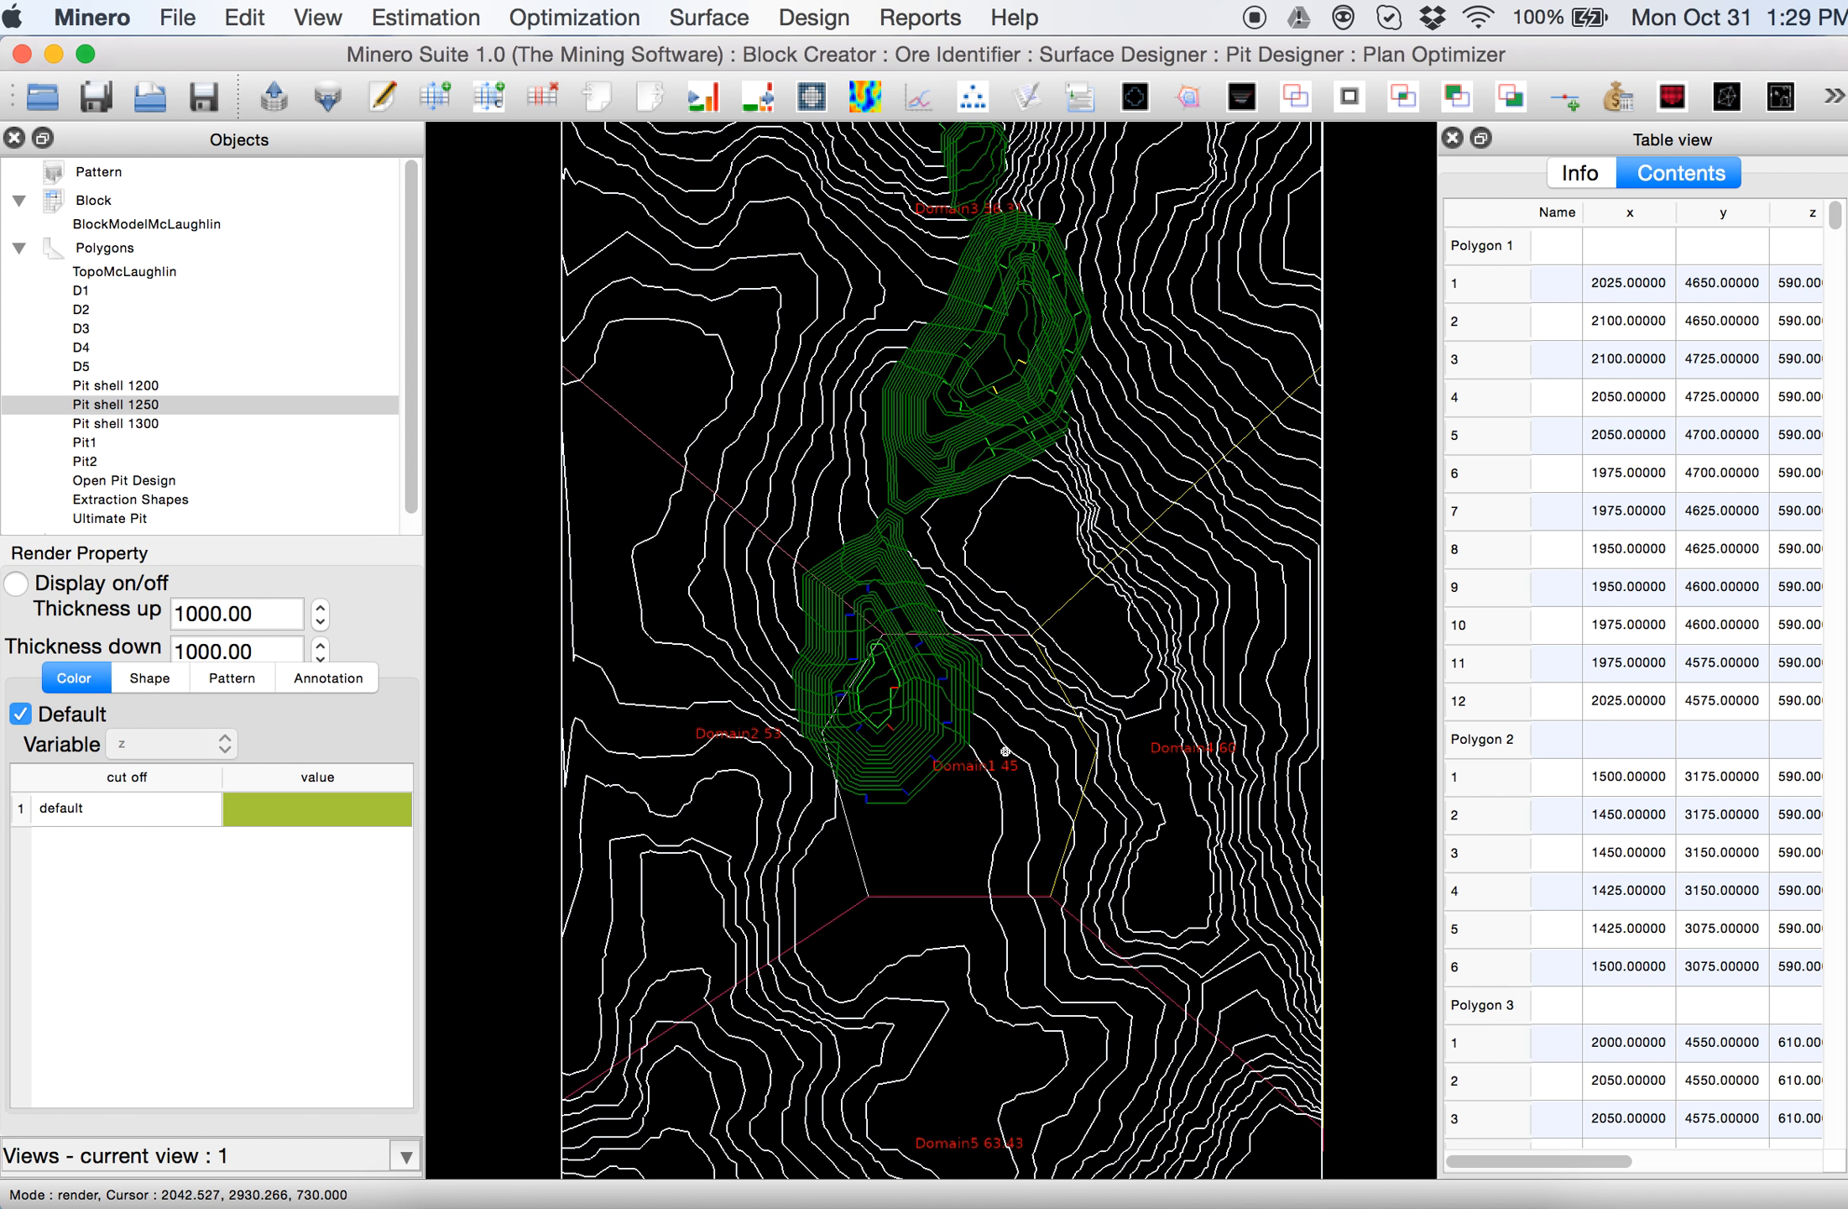
Display Open Pit Design over the Extraction Shapes for comparison and hide it again
left_click(158, 482)
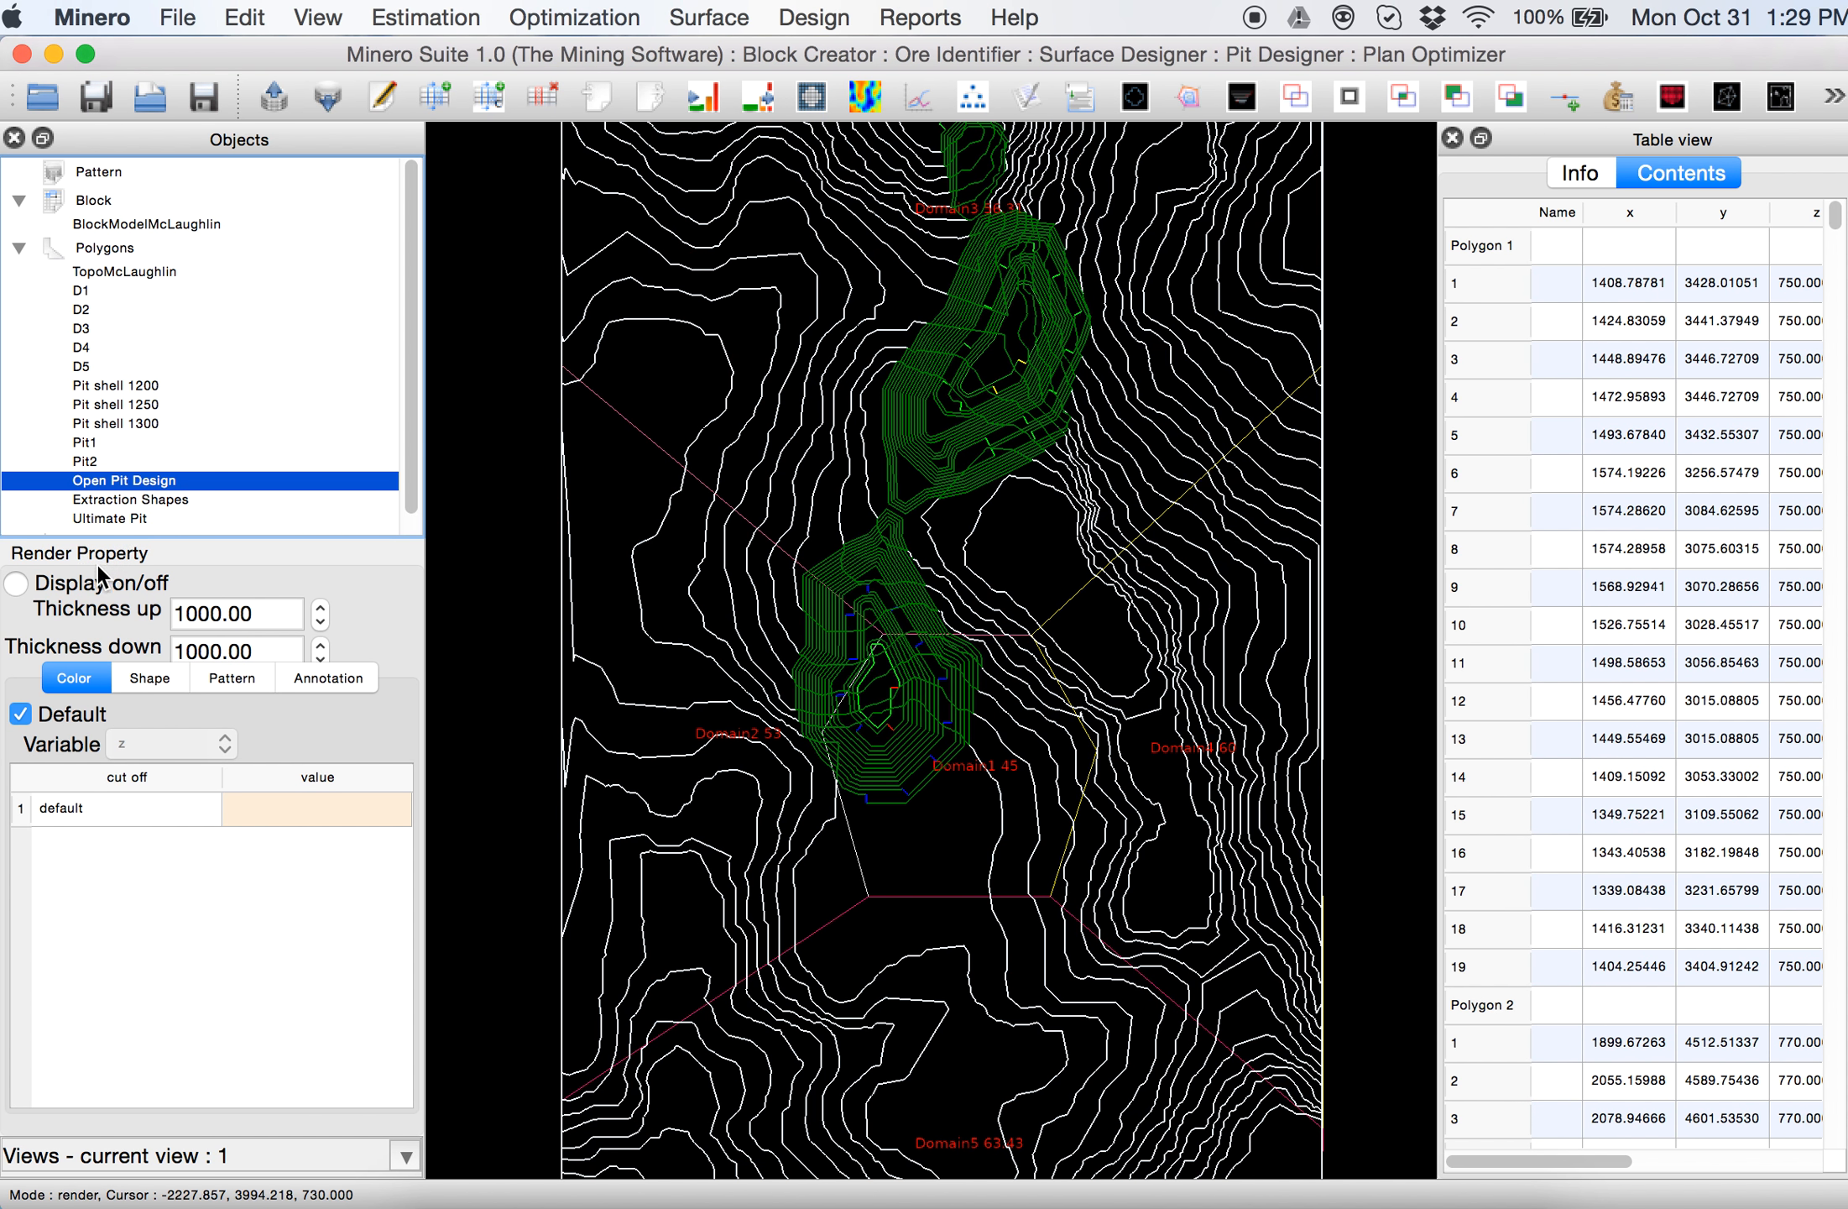
left_click(46, 585)
left_click(158, 517)
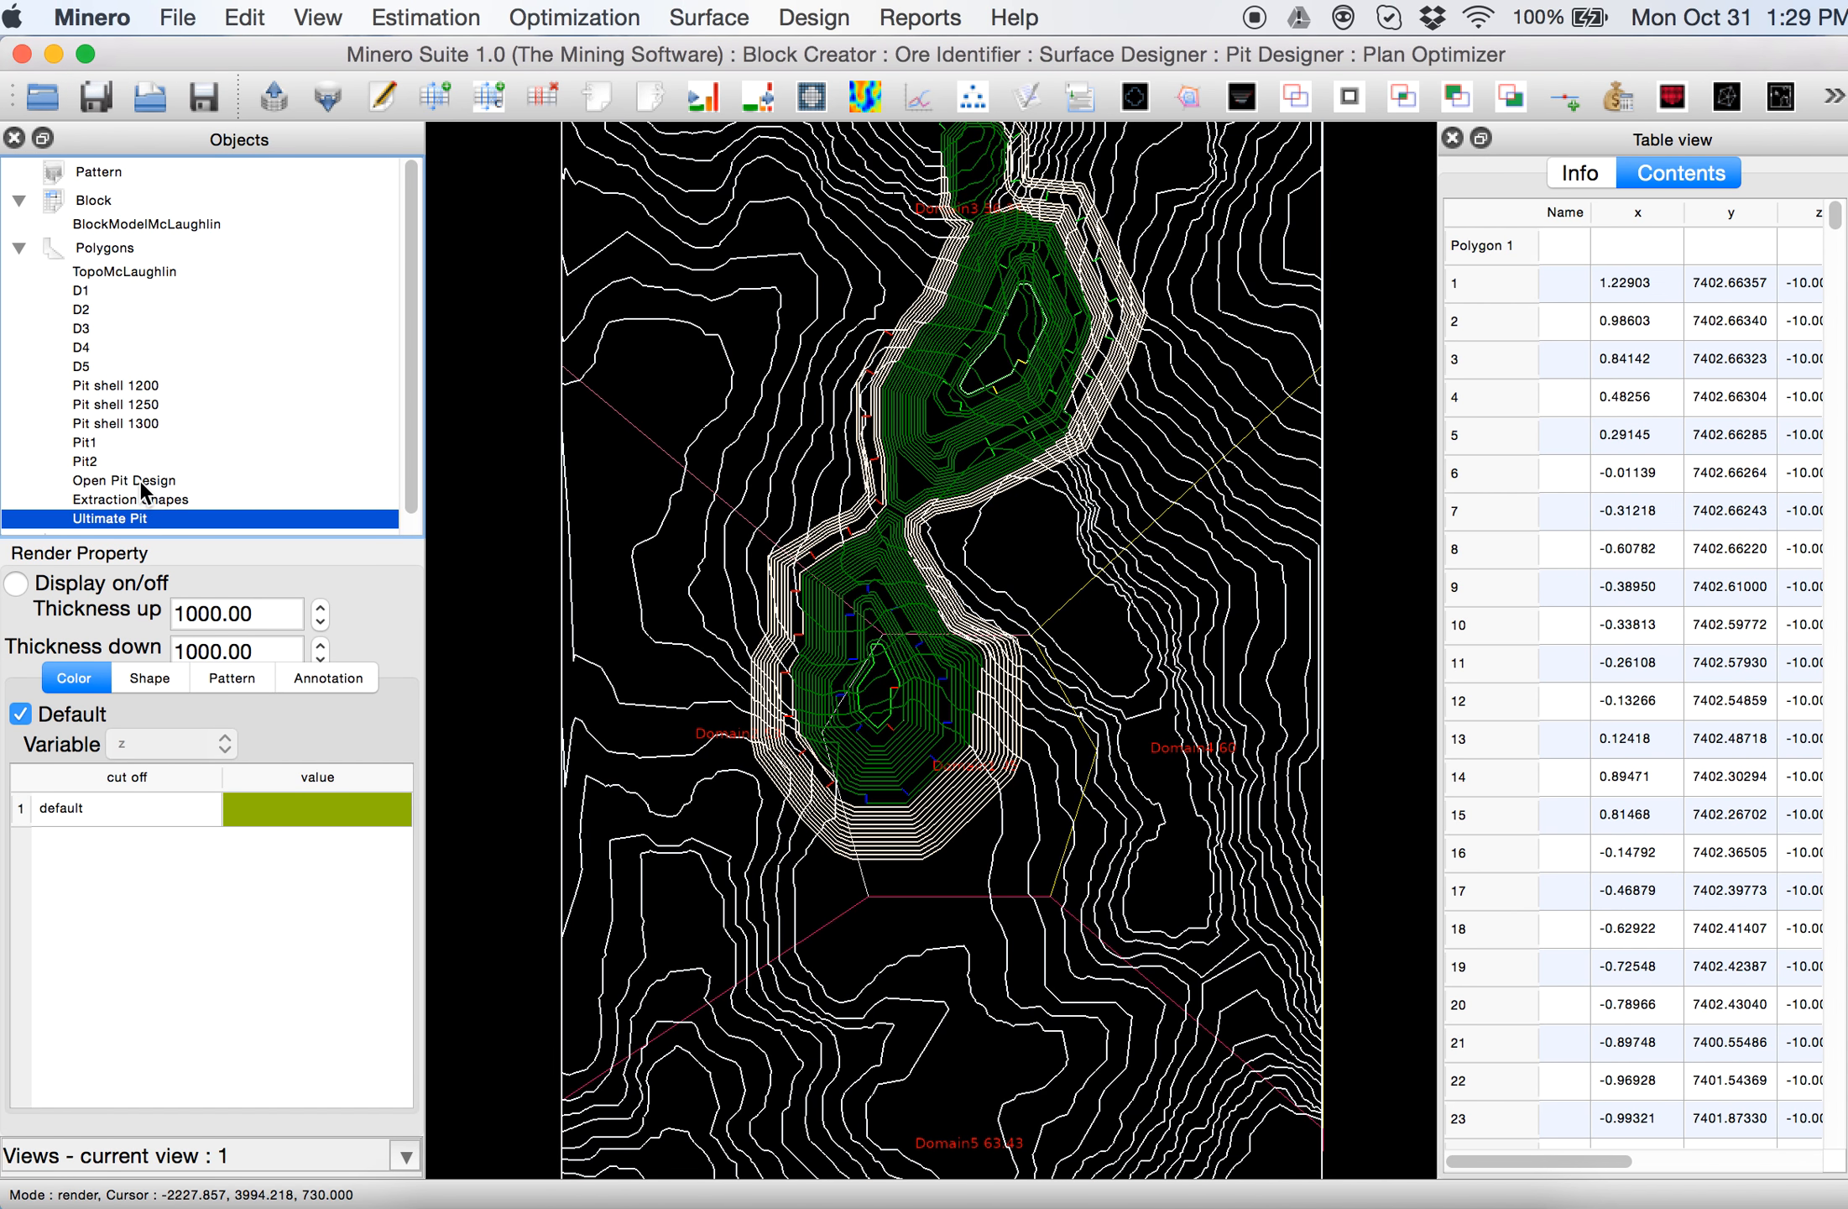
left_click(141, 482)
left_click(70, 584)
Display Ultimate Pit in place of the Extraction Shapes and TopoMcLaughlin polygons, hiding both of those
left_click(130, 500)
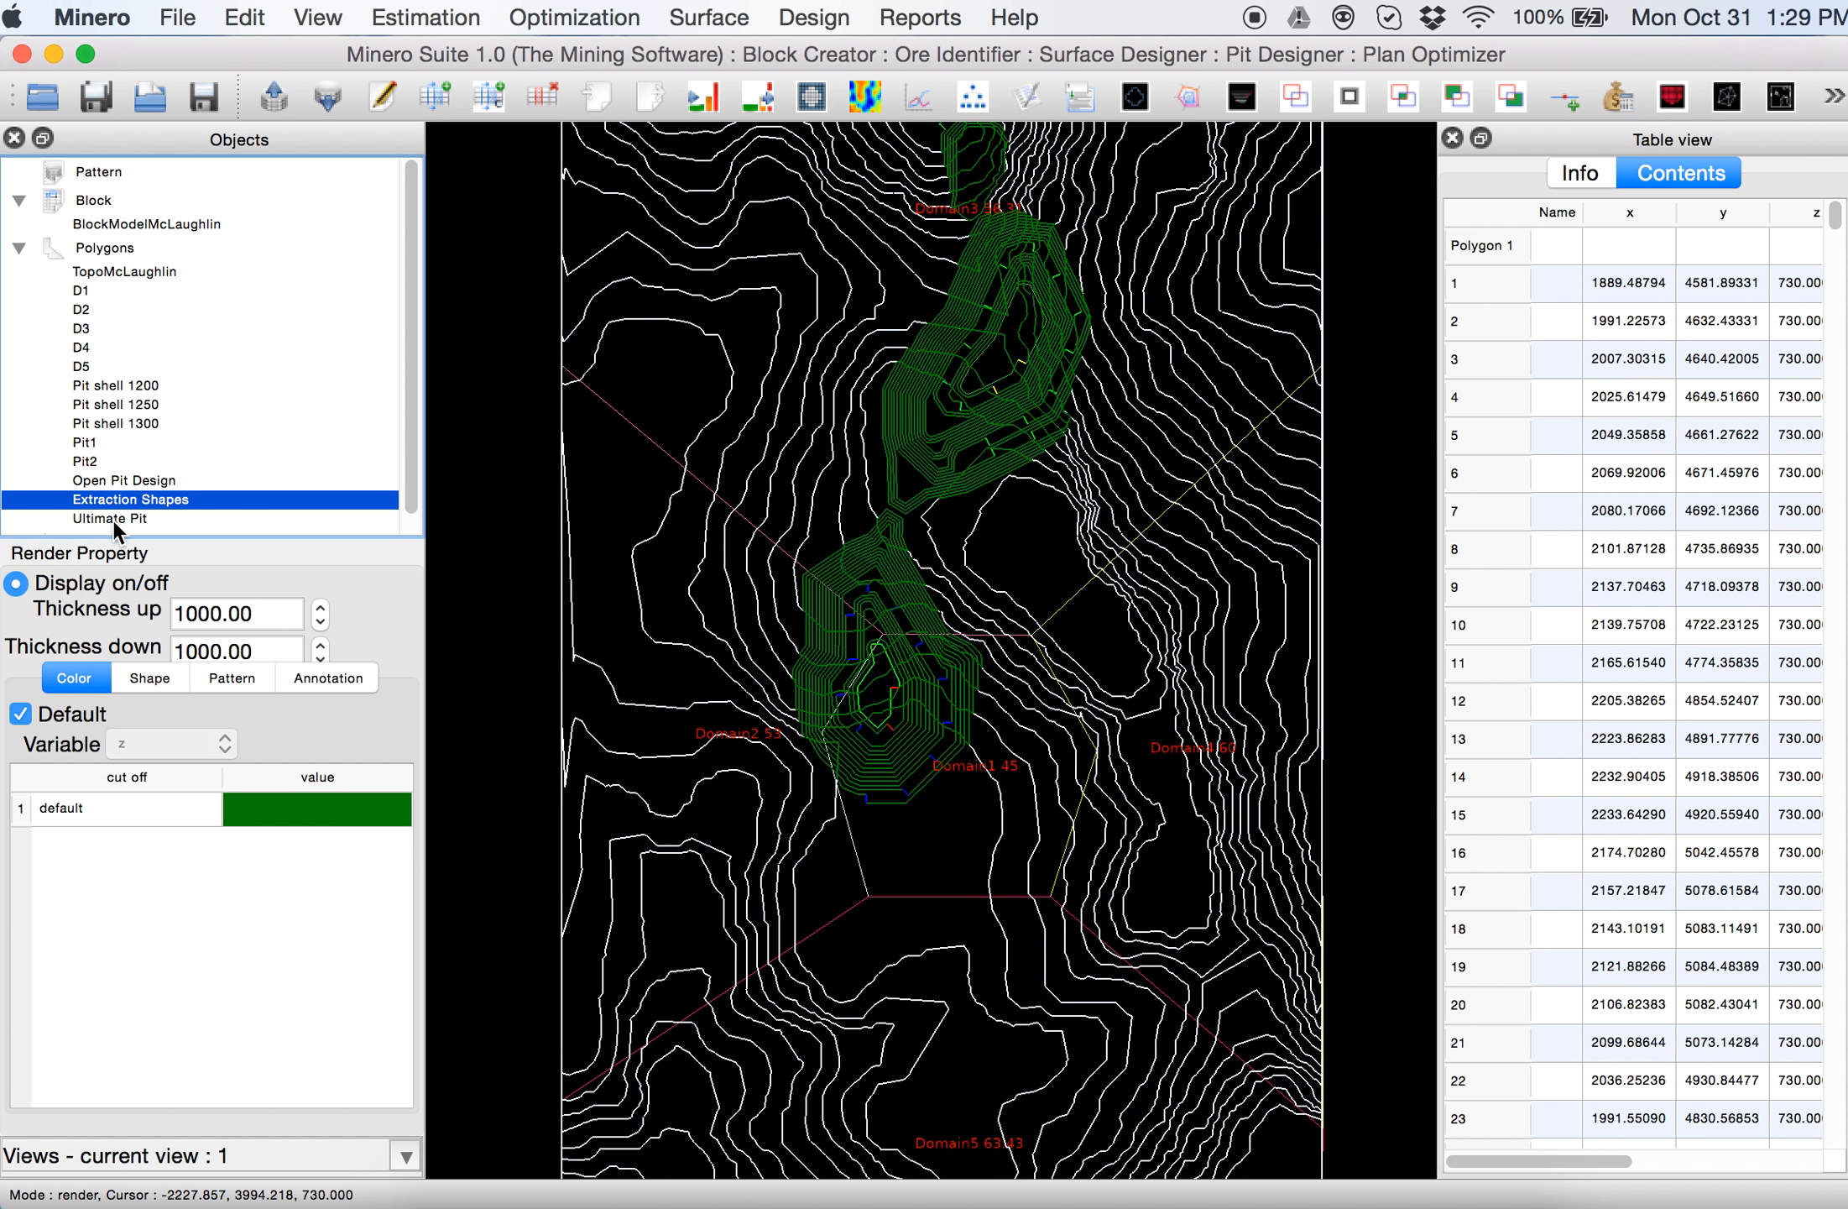
left_click(40, 579)
left_click(114, 519)
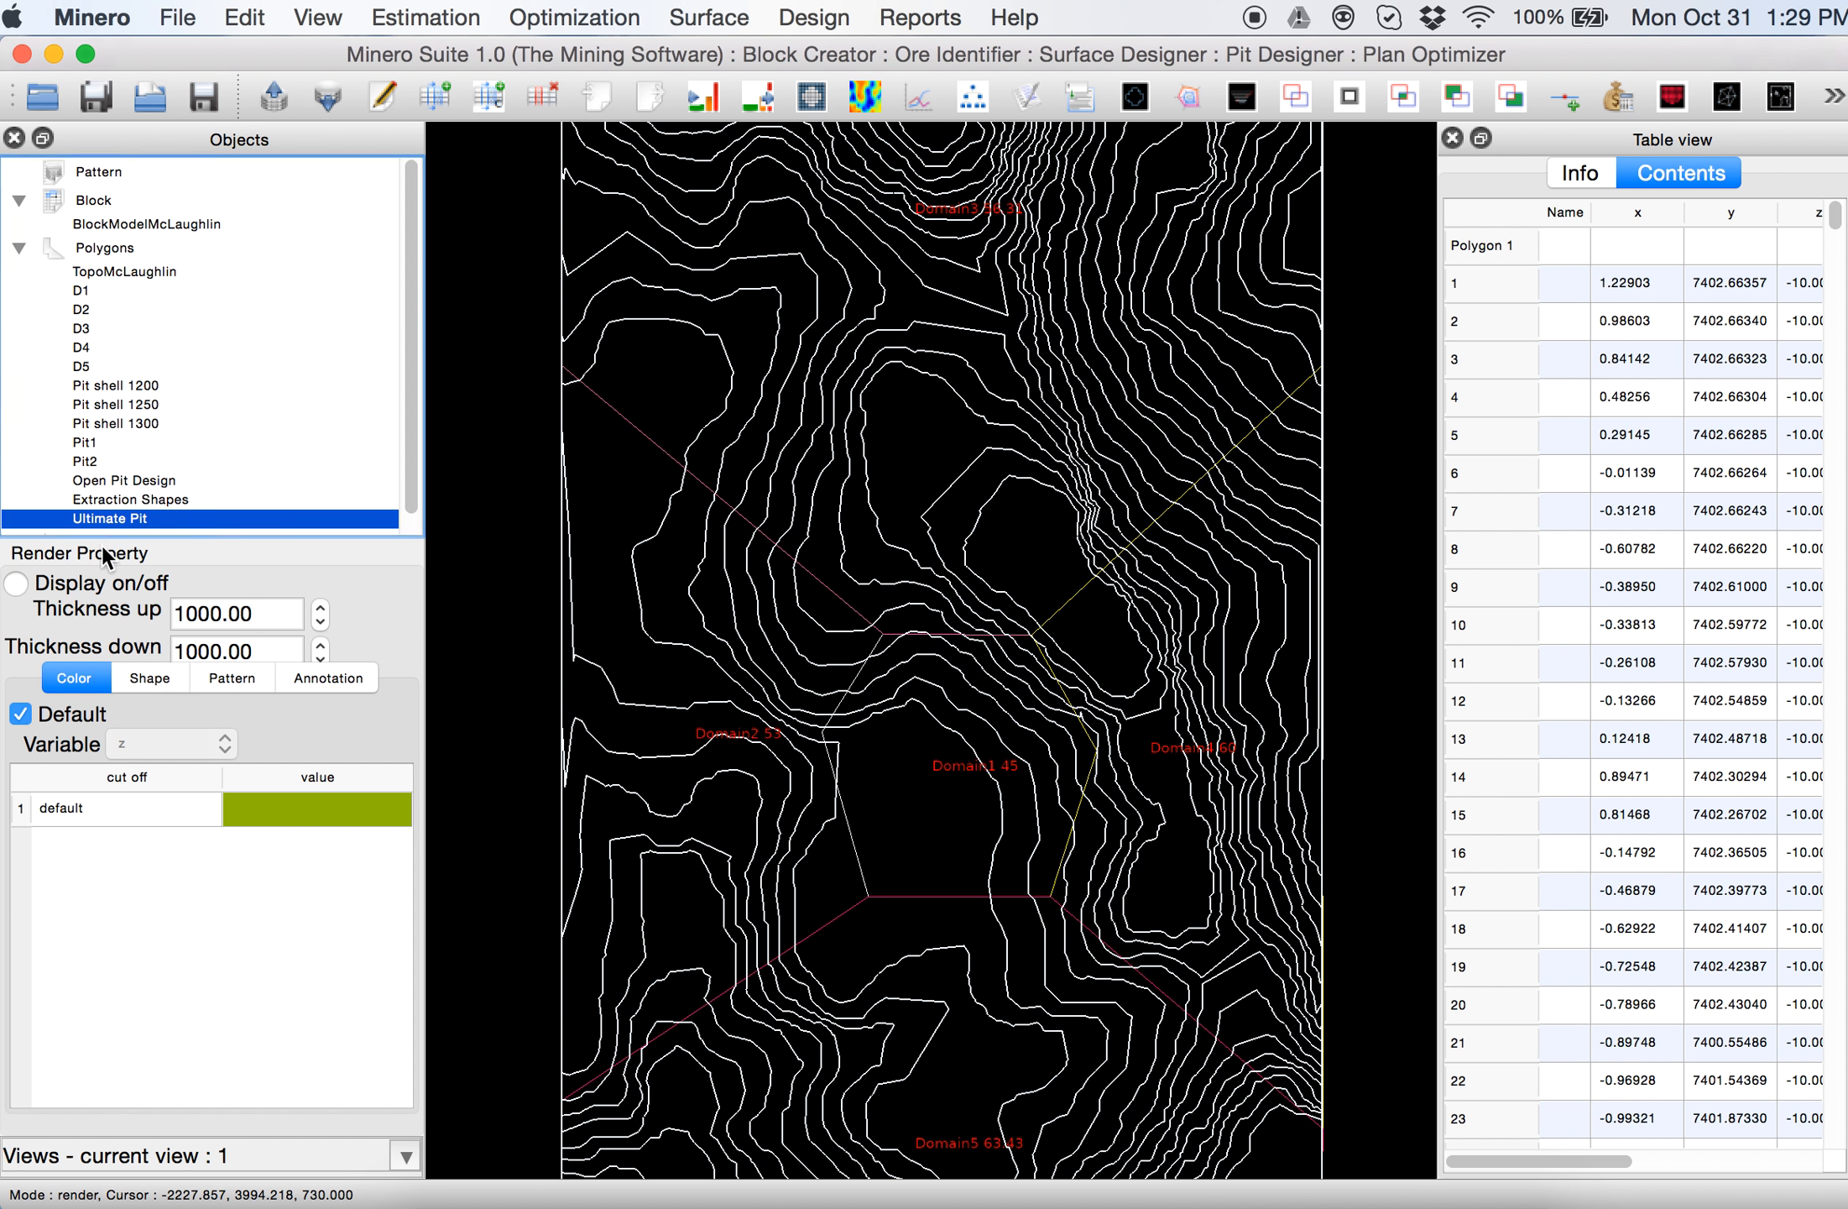
left_click(38, 588)
left_click(117, 271)
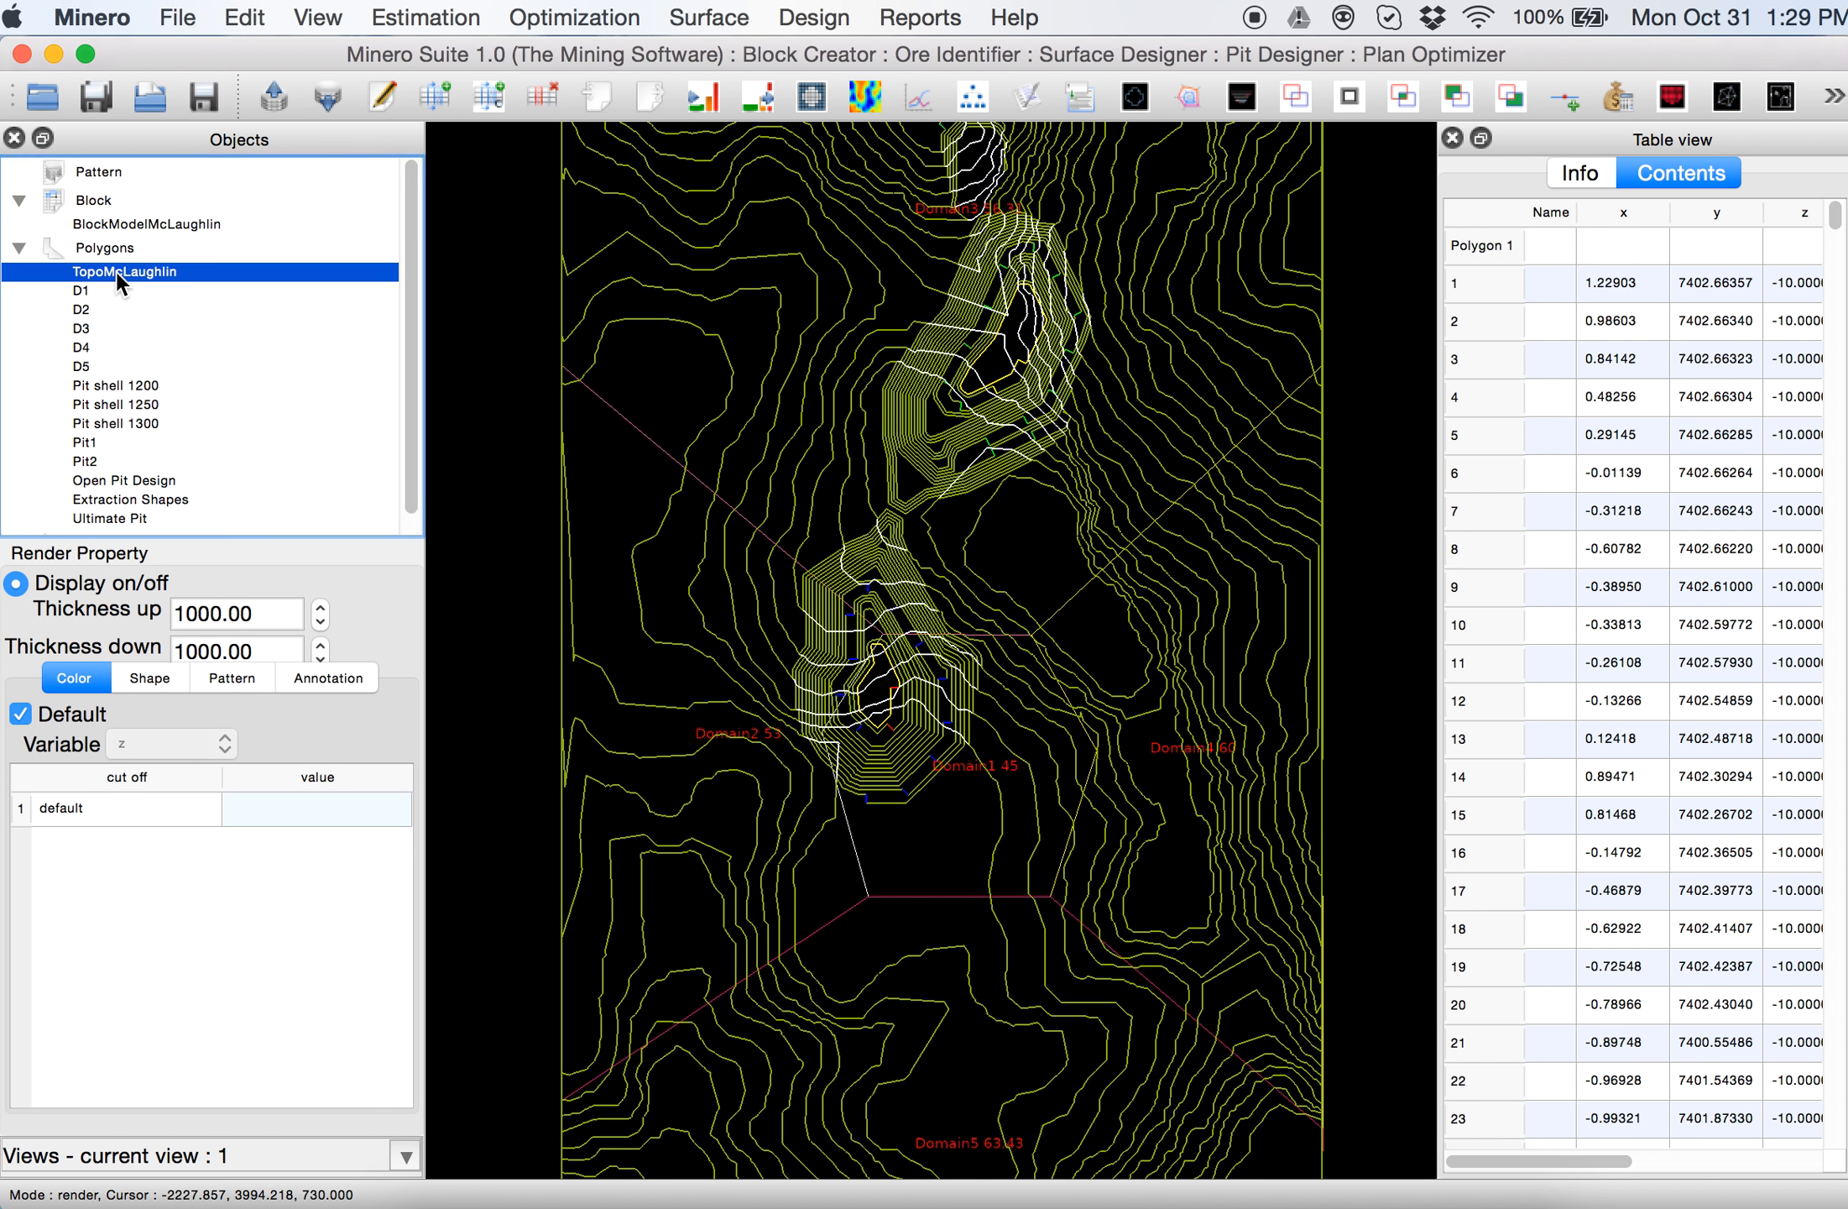
left_click(42, 580)
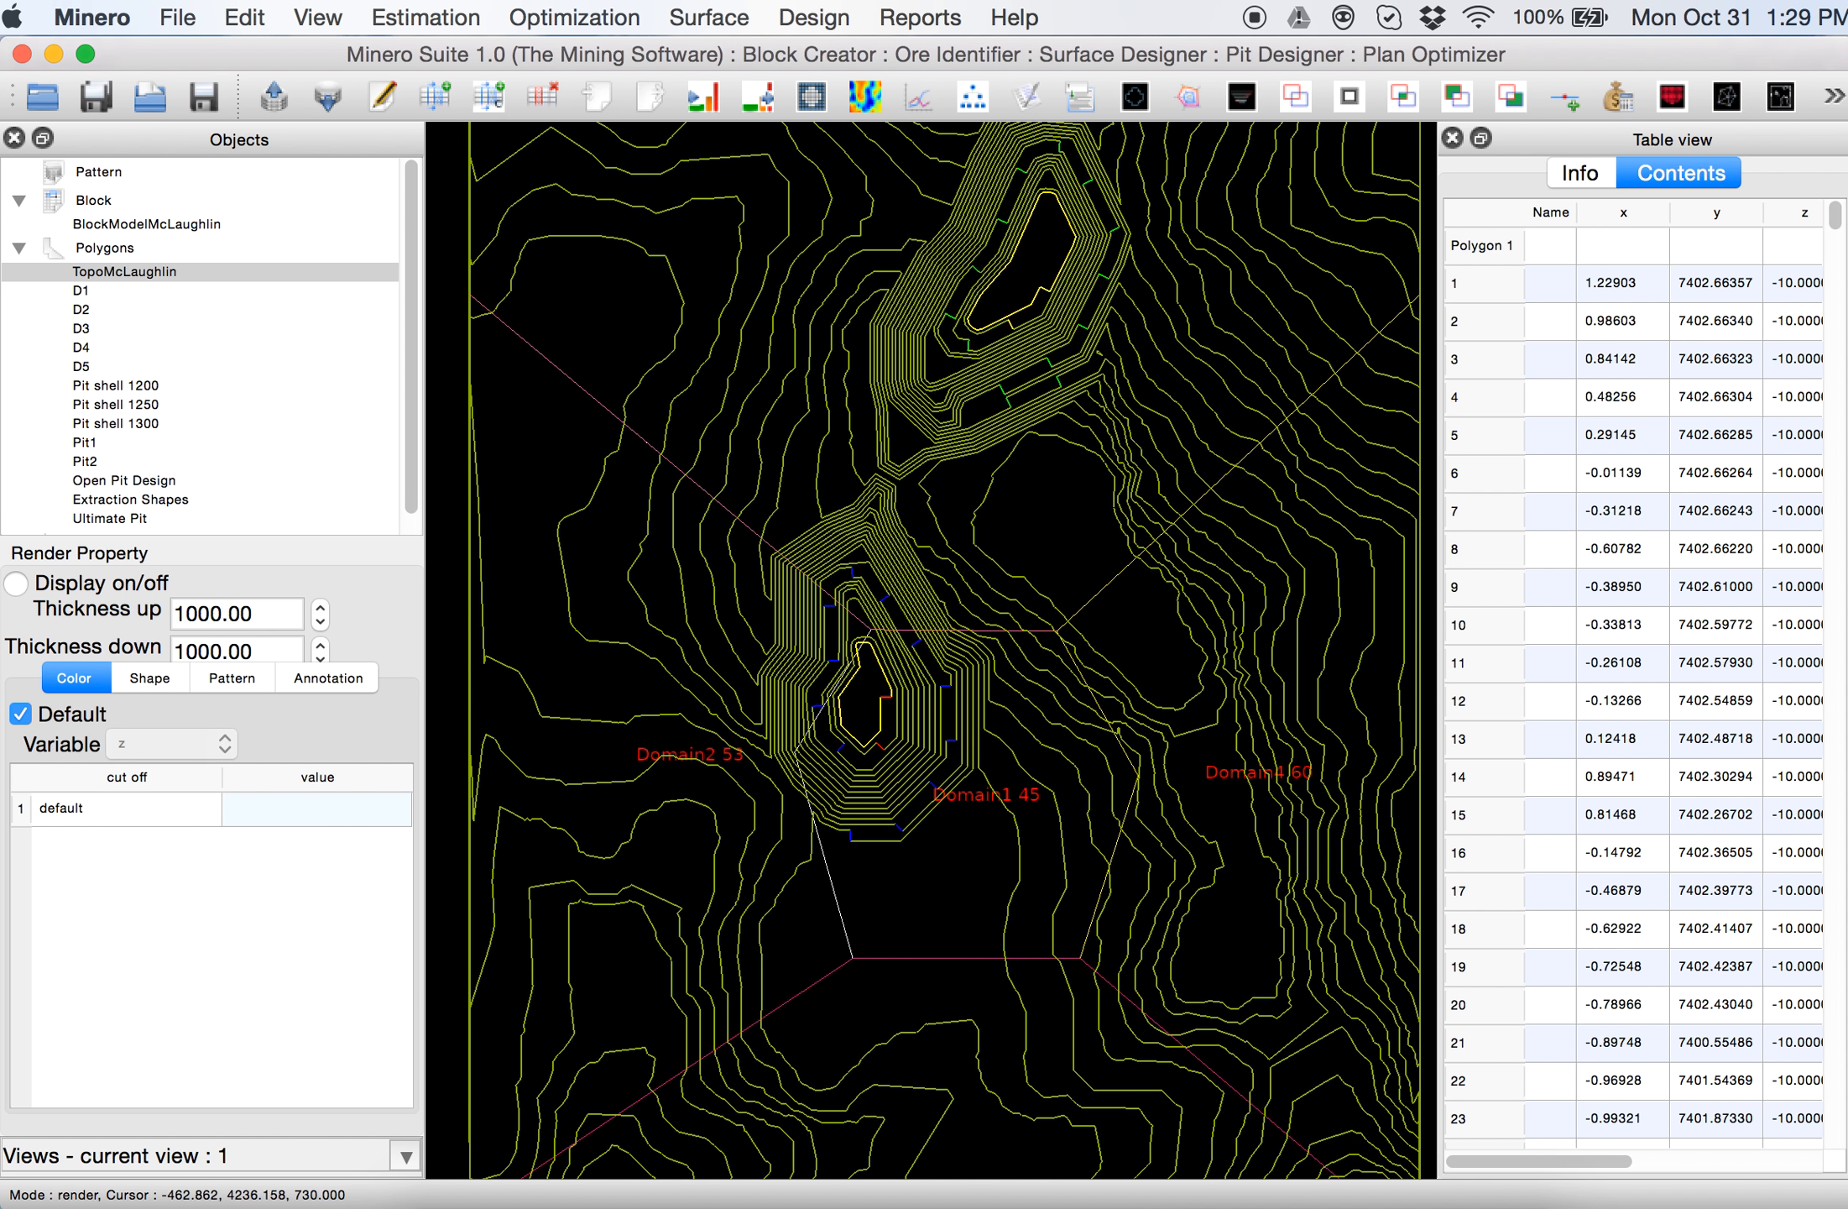
Hide the domain polygons D1, D2, D3, D4 and D5 so only the Ultimate Pit stays on display
left_click(108, 292)
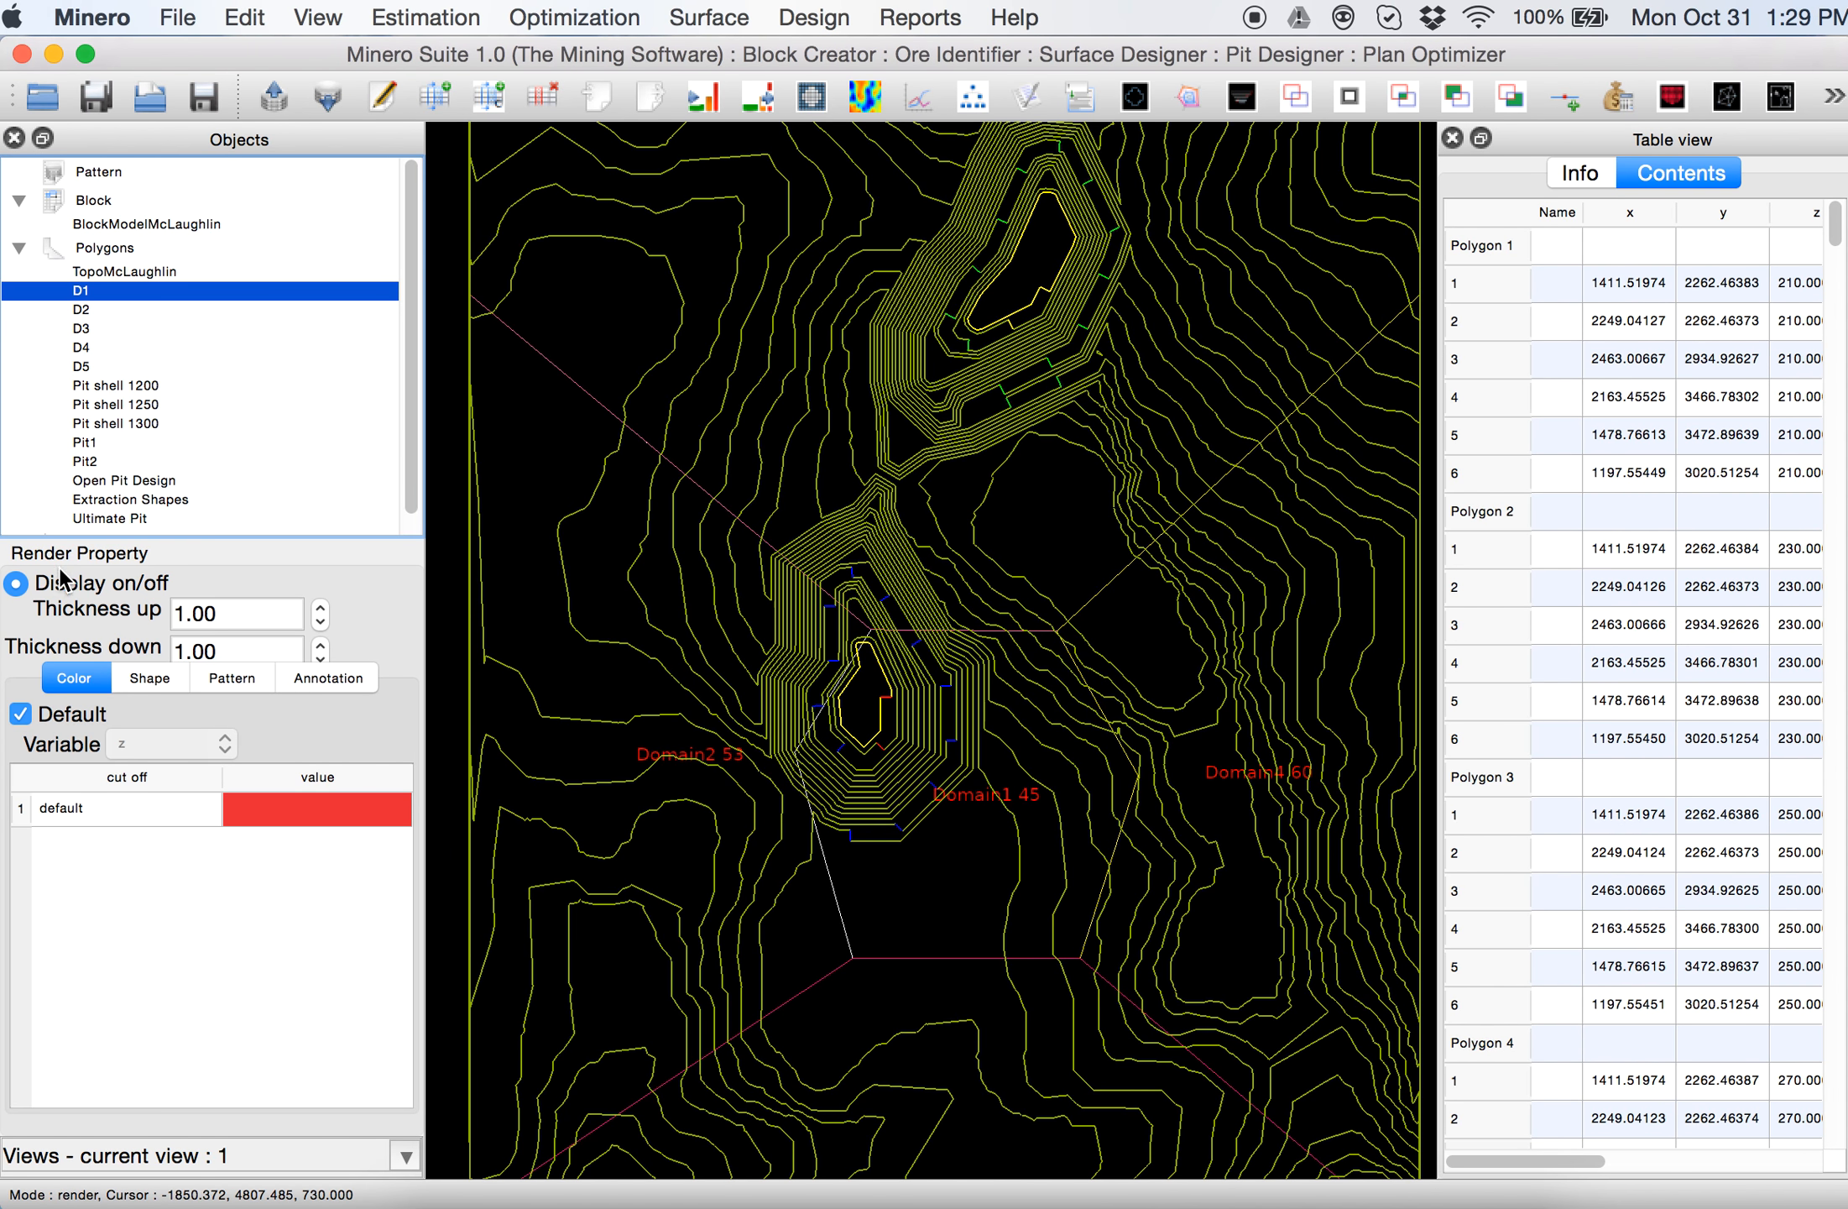
left_click(60, 580)
left_click(88, 310)
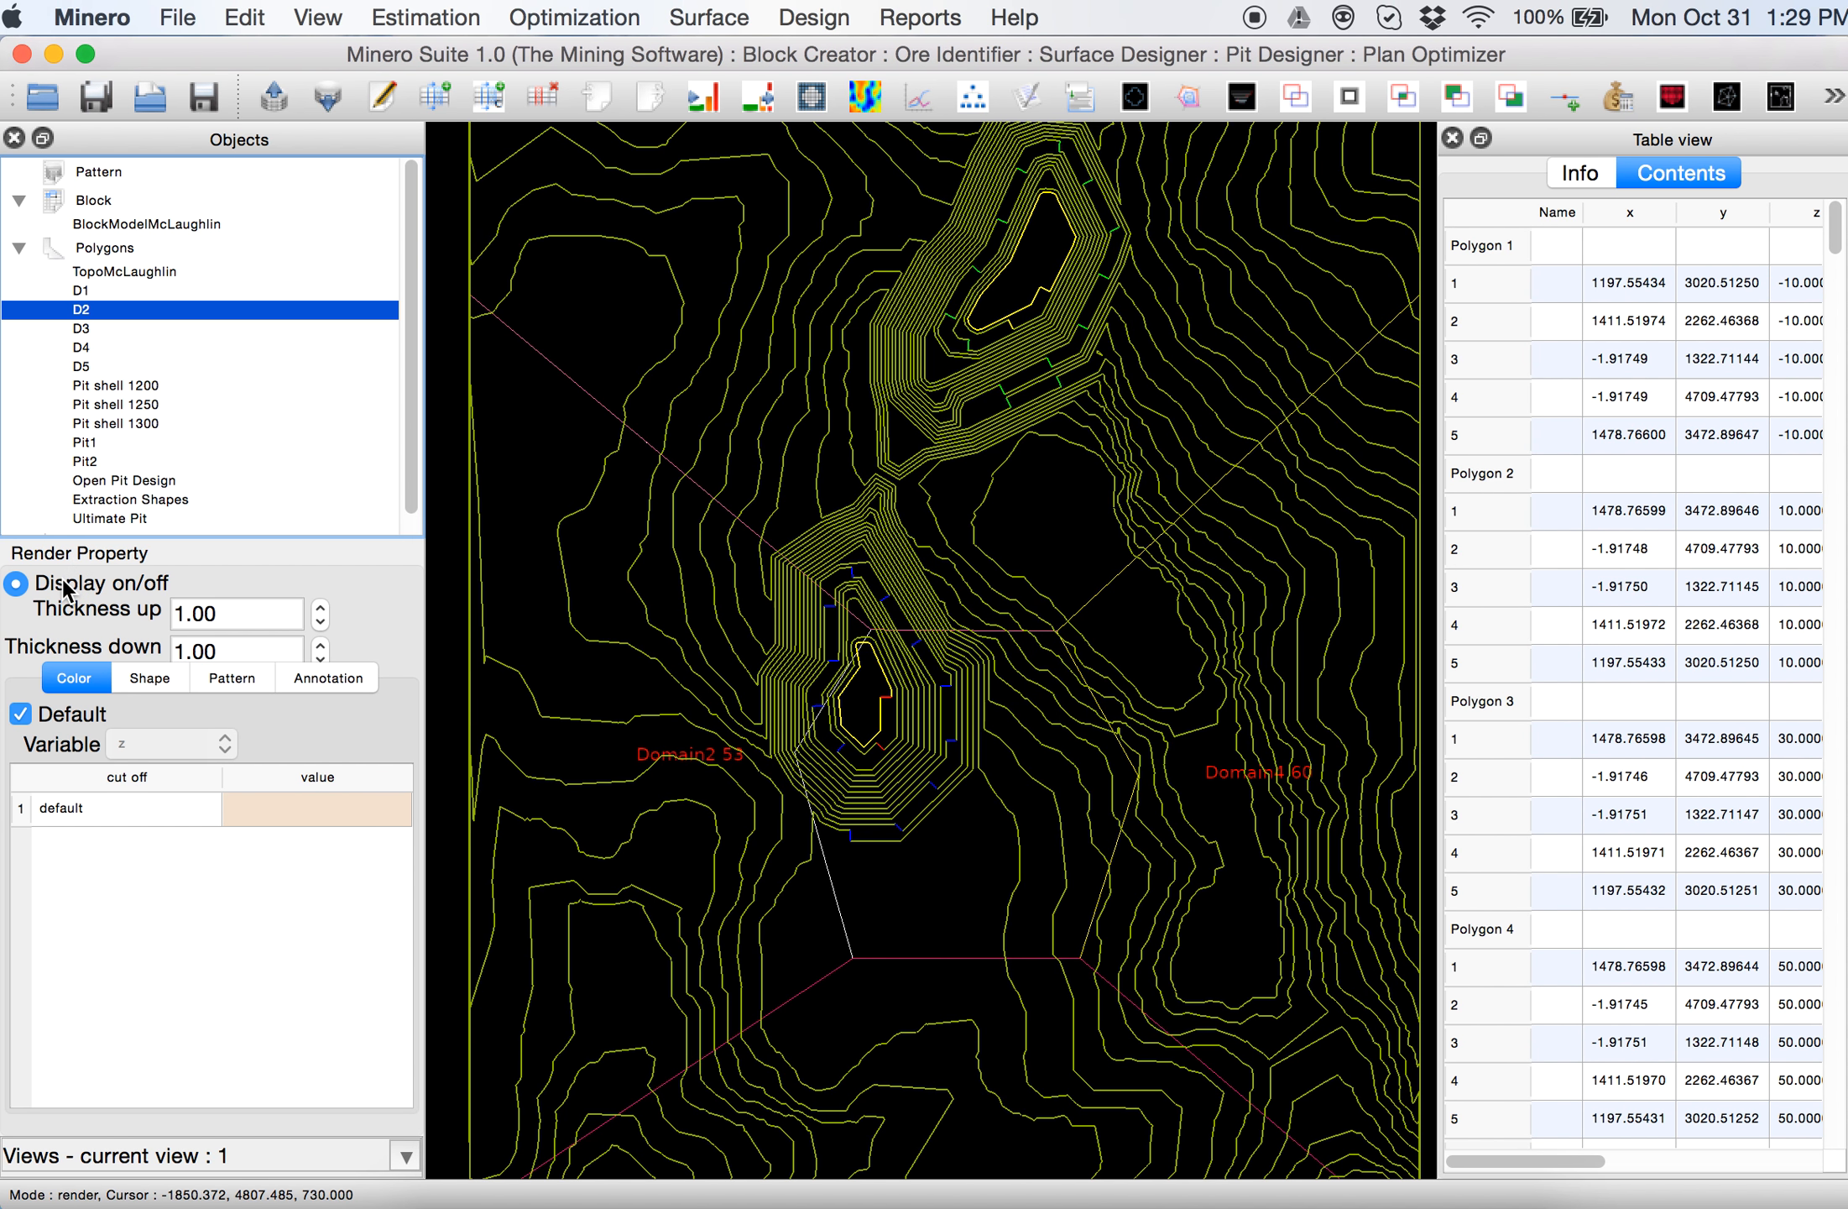
left_click(66, 586)
left_click(98, 346)
left_click(98, 329)
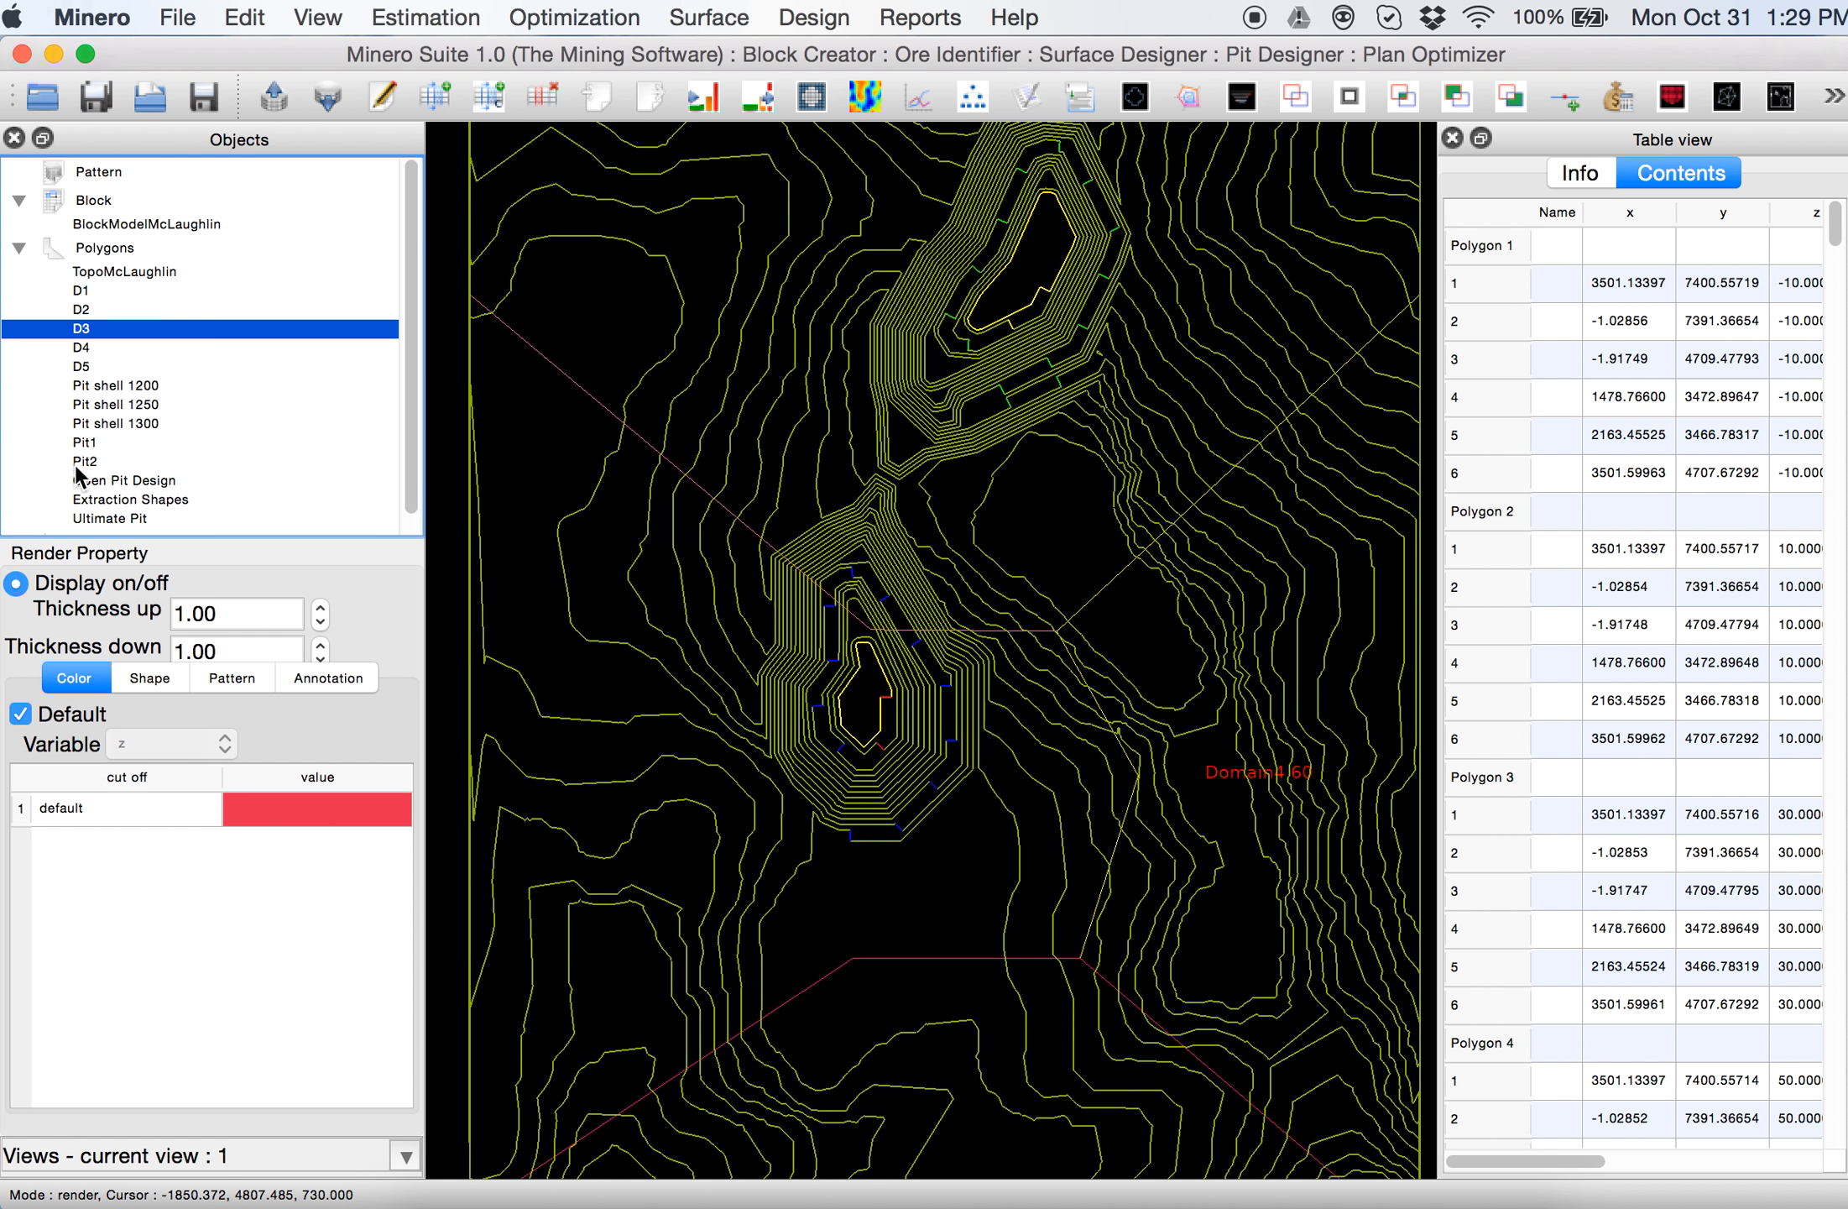
left_click(44, 587)
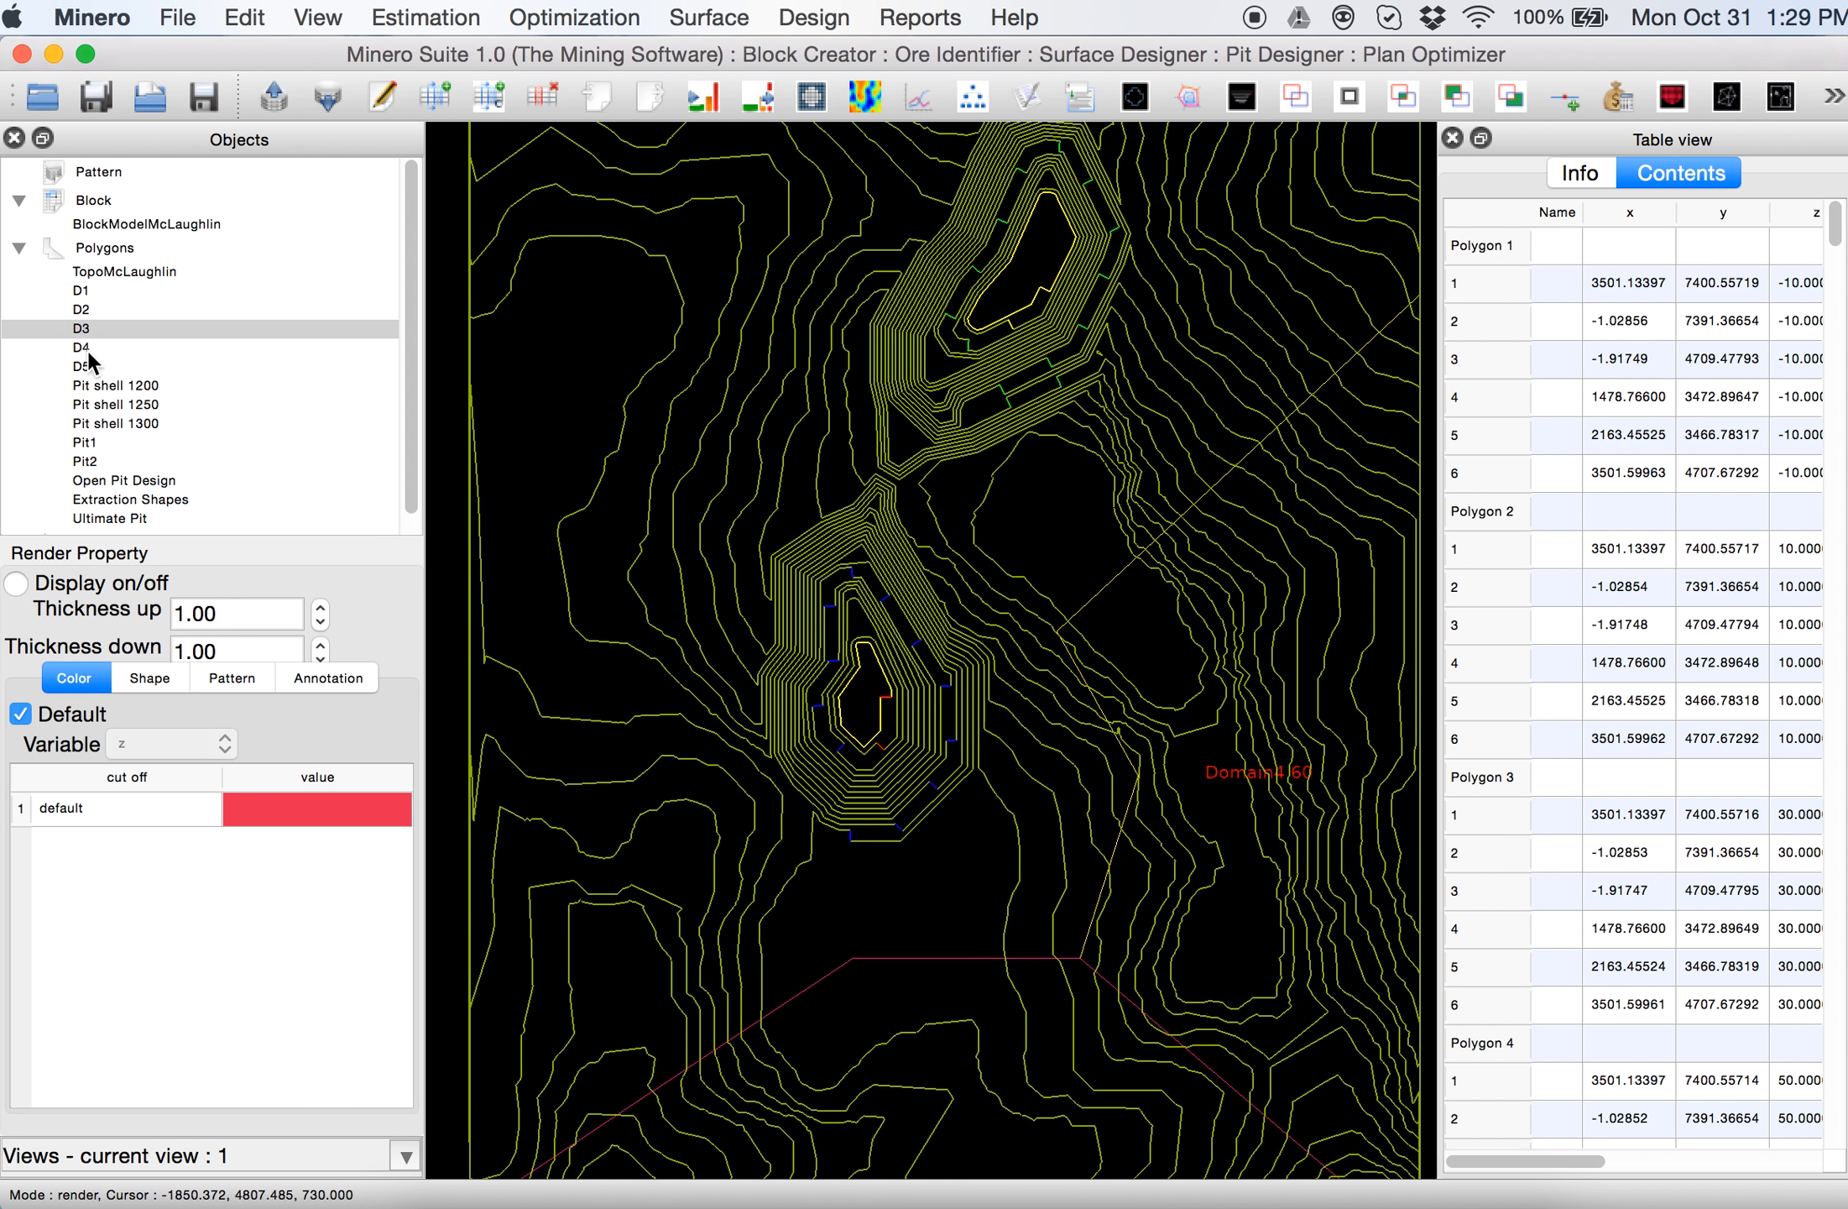
left_click(87, 347)
left_click(31, 591)
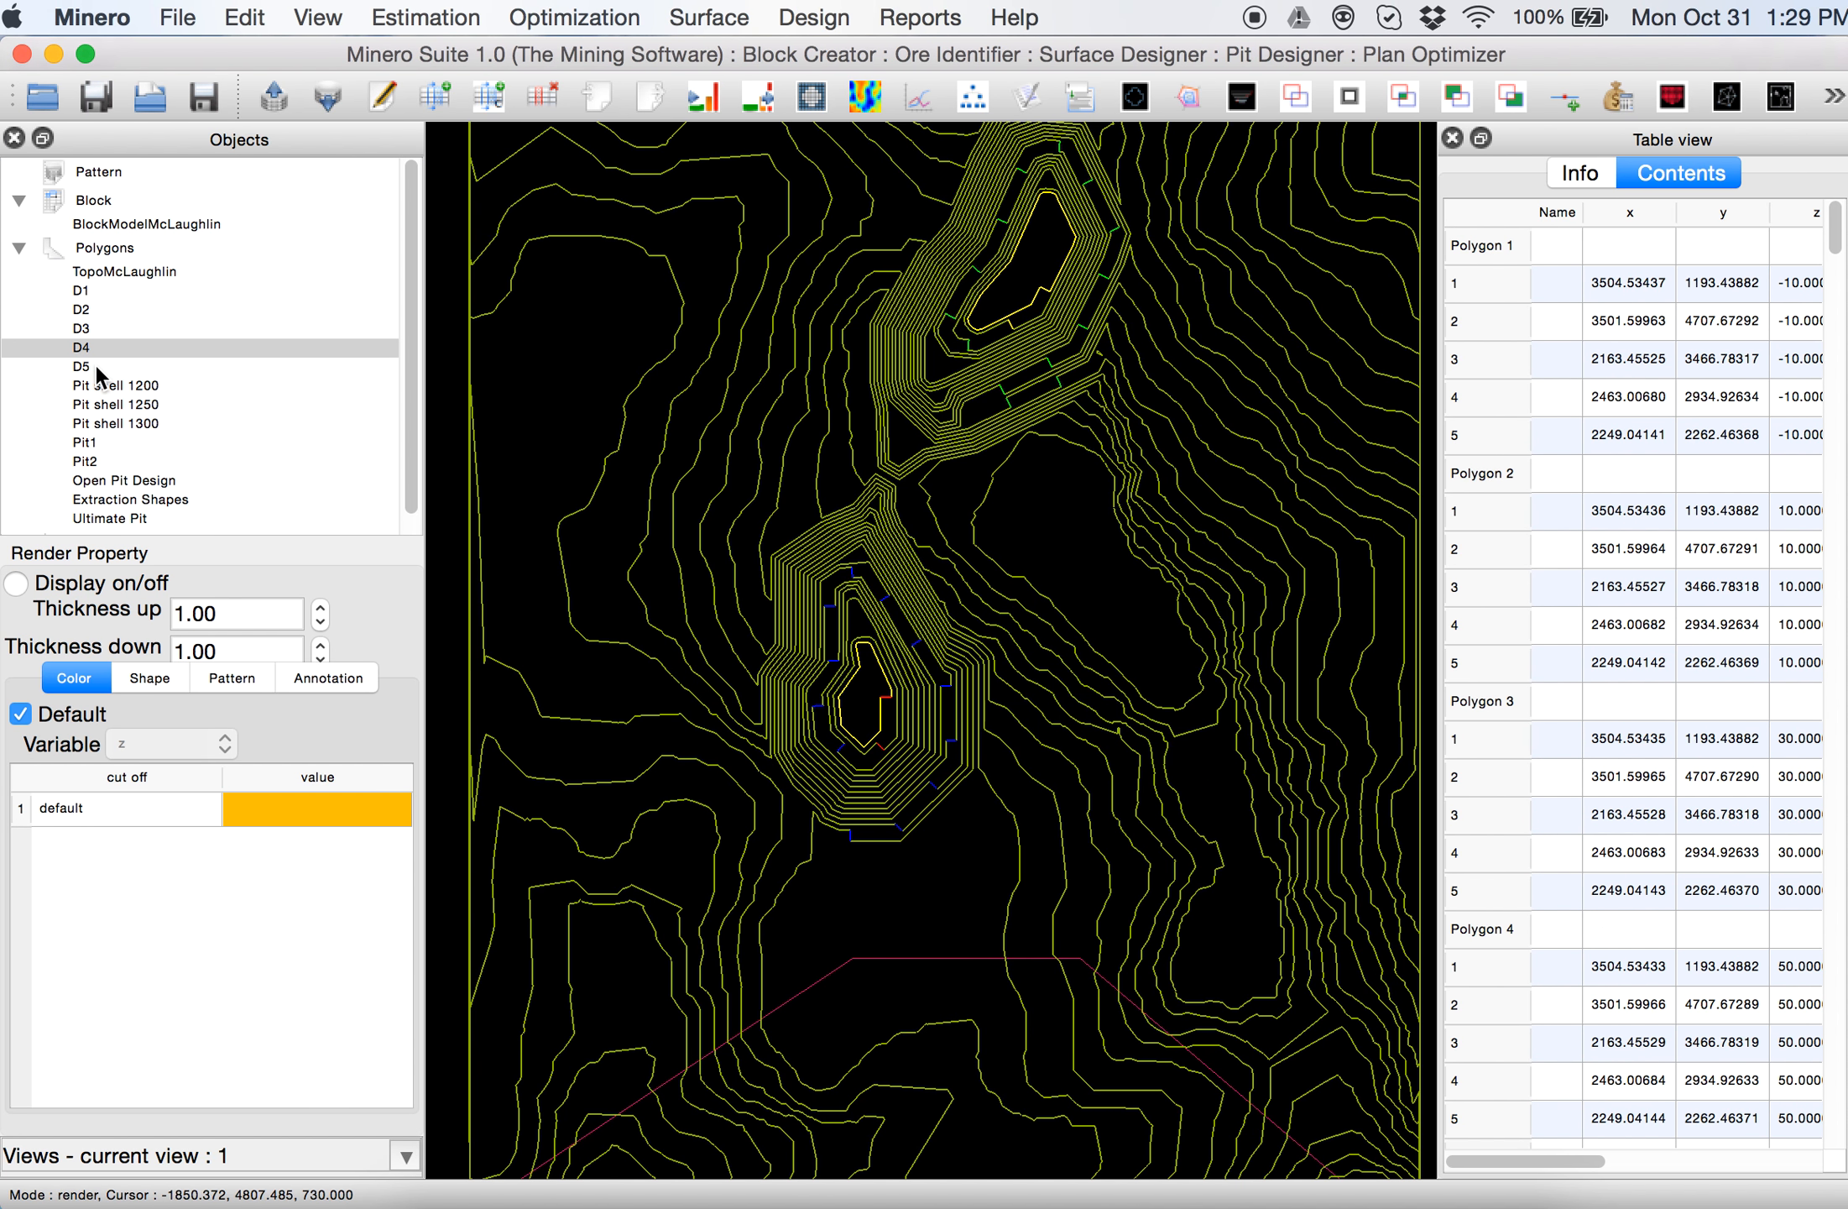
left_click(96, 366)
left_click(36, 590)
Examine the Ultimate Pit within the surrounding topography, from the full extent down to the benches and ramp segments of both pits
scroll(745, 499, "up", 2)
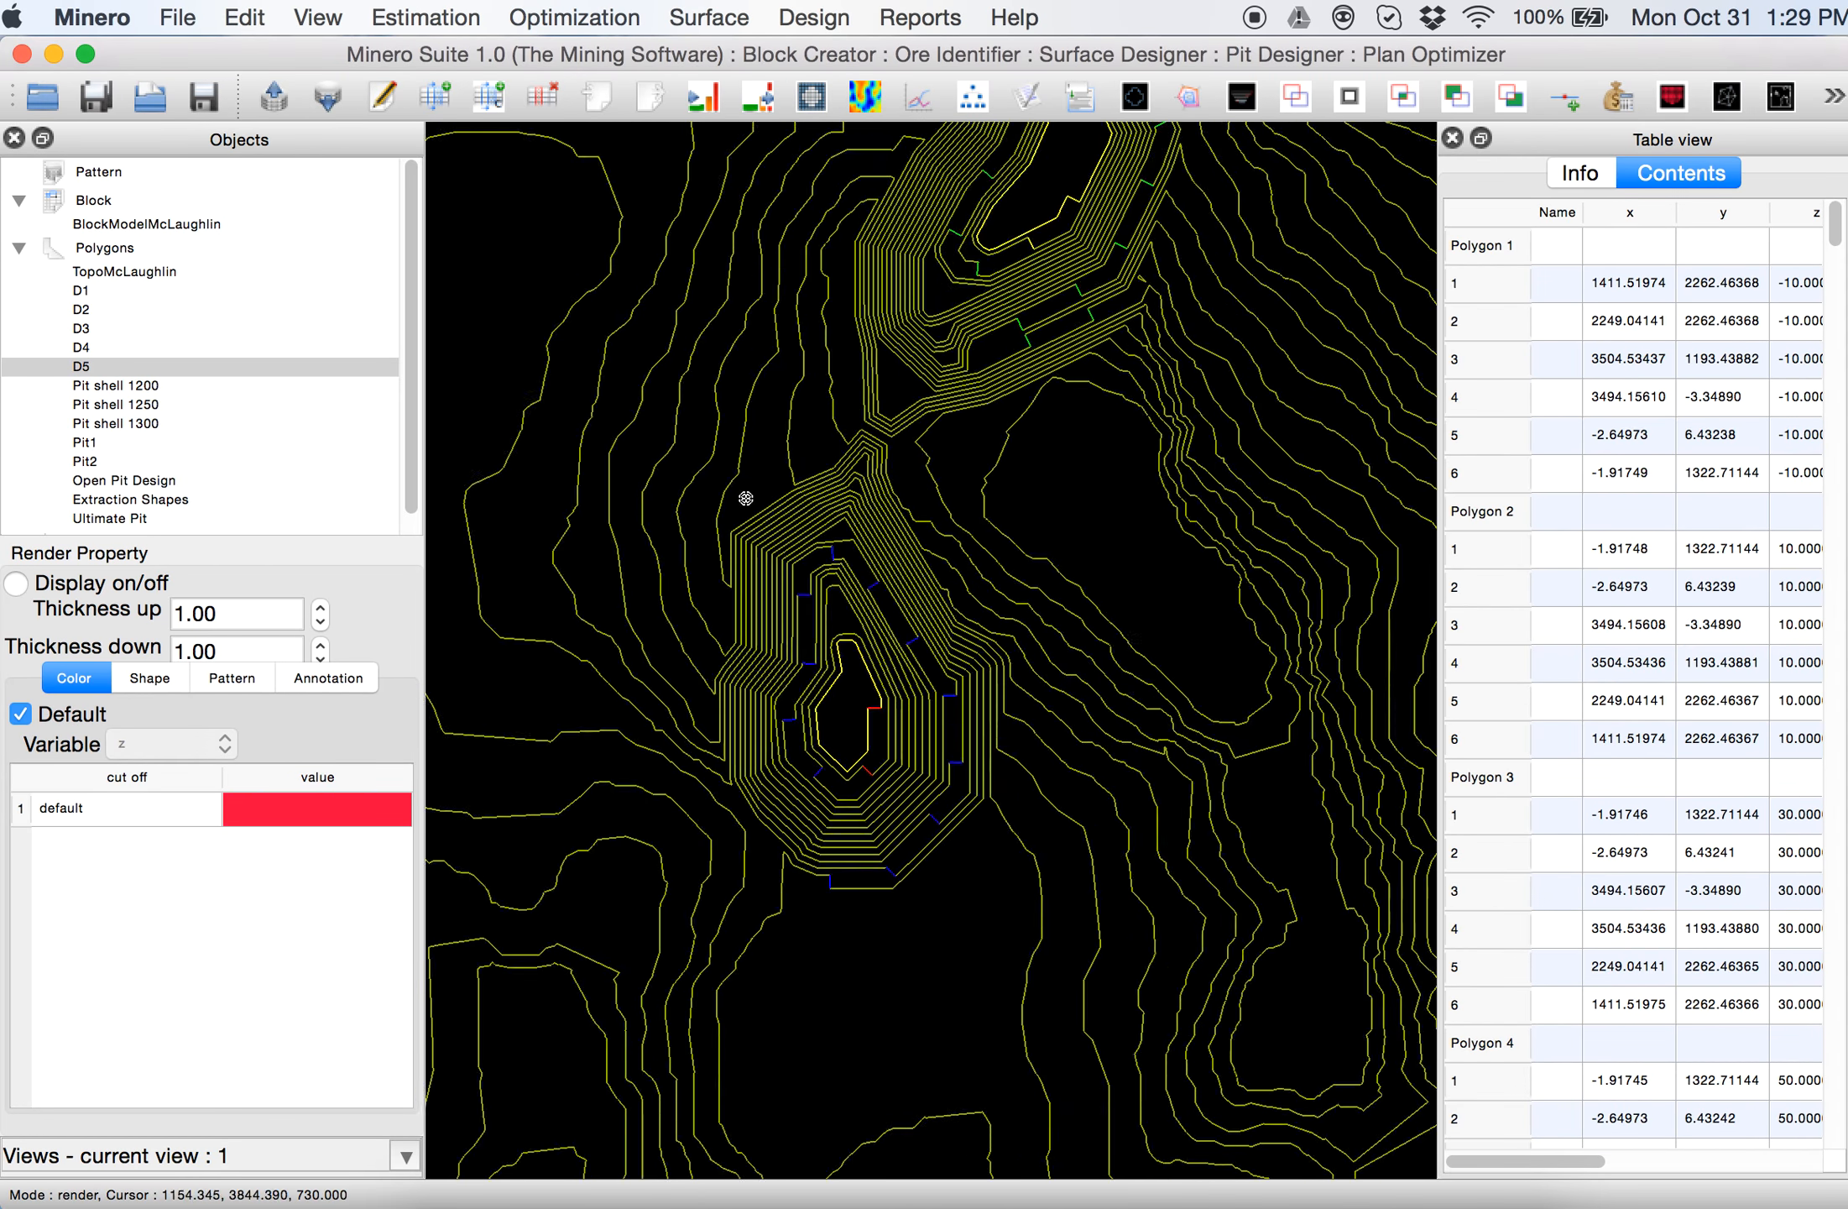
scroll(745, 499, "down", 3)
scroll(869, 587, "up", 1)
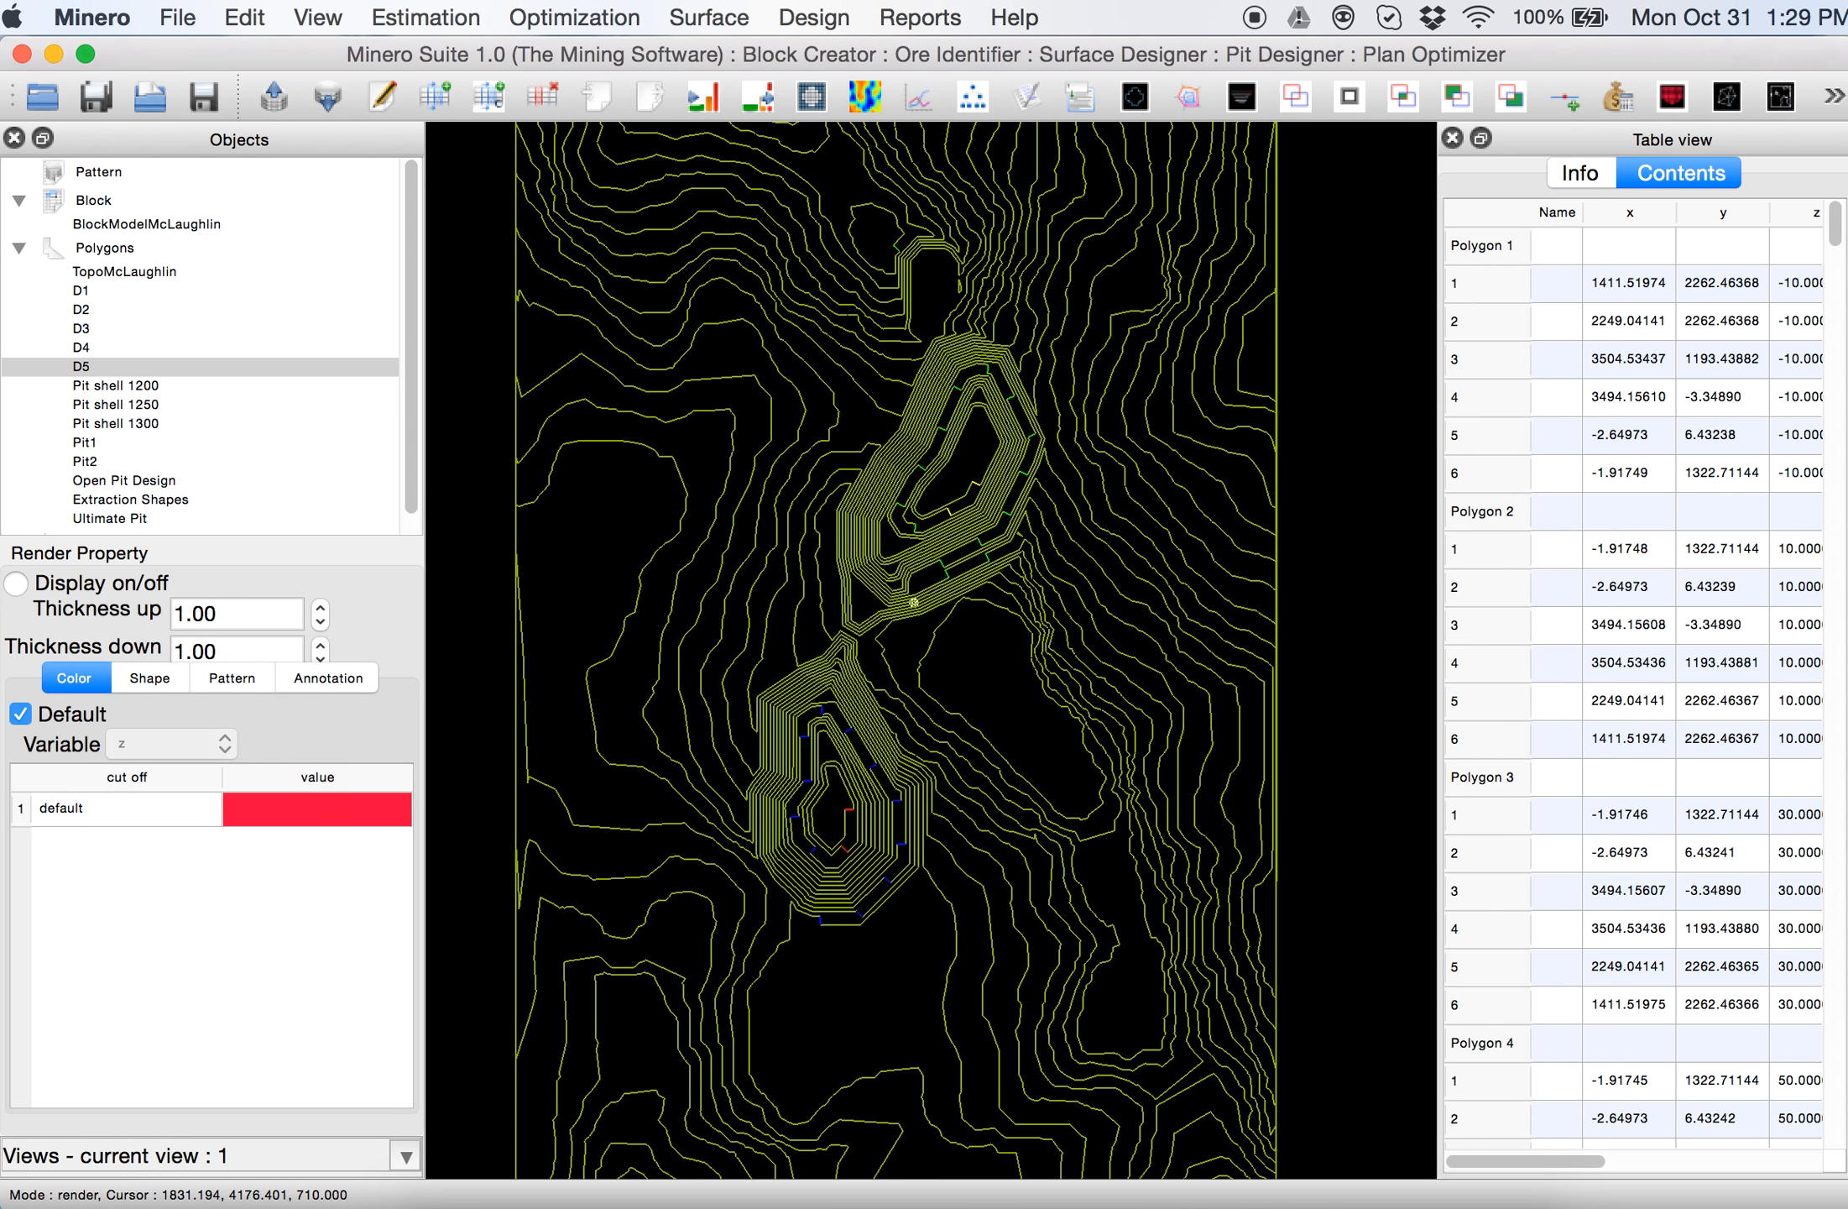
key("e")
middle_click_drag(929, 697, 894, 383)
key("r")
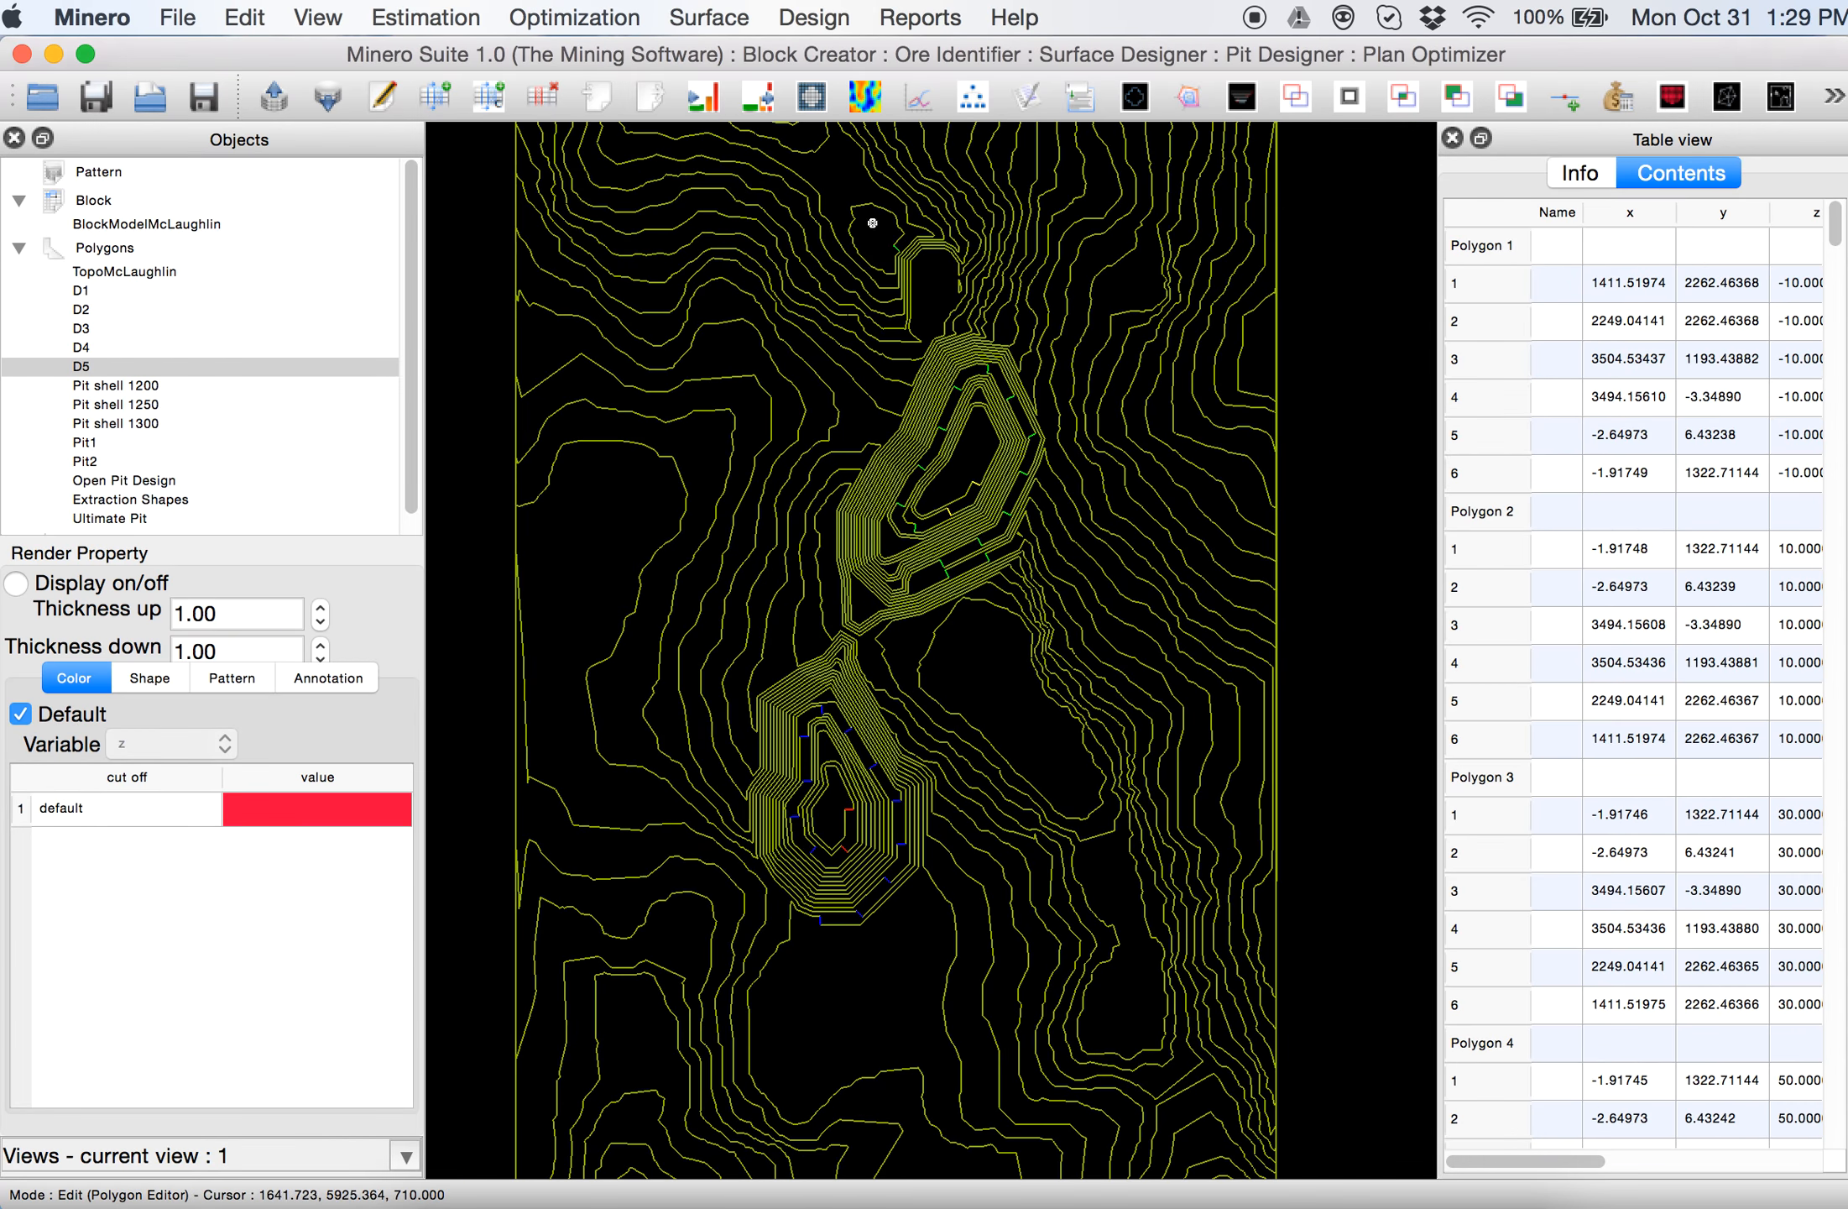
scroll(876, 240, "down", 5)
scroll(879, 251, "up", 10)
scroll(1038, 754, "down", 2)
scroll(1016, 780, "up", 2)
middle_click_drag(999, 844, 999, 957)
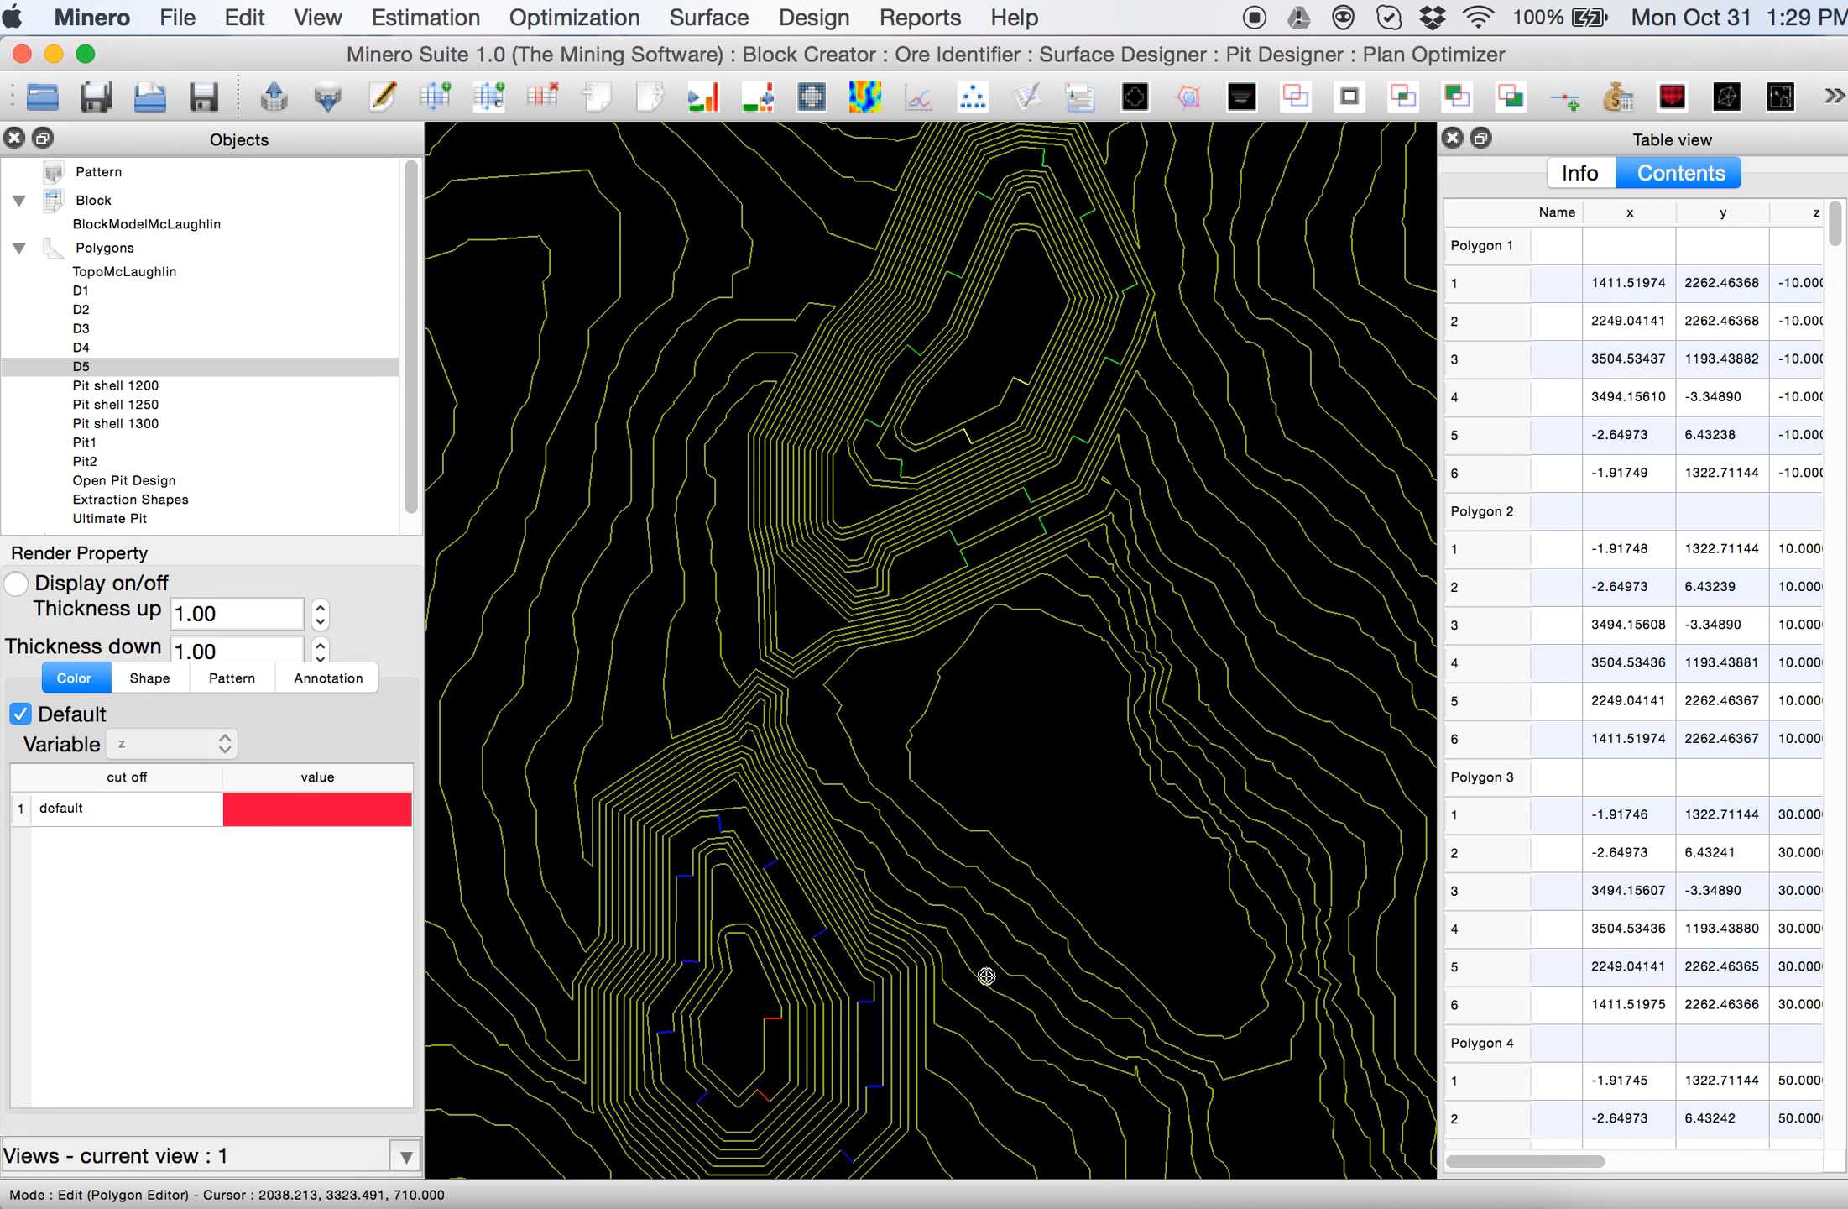
middle_click_drag(978, 1040, 898, 556)
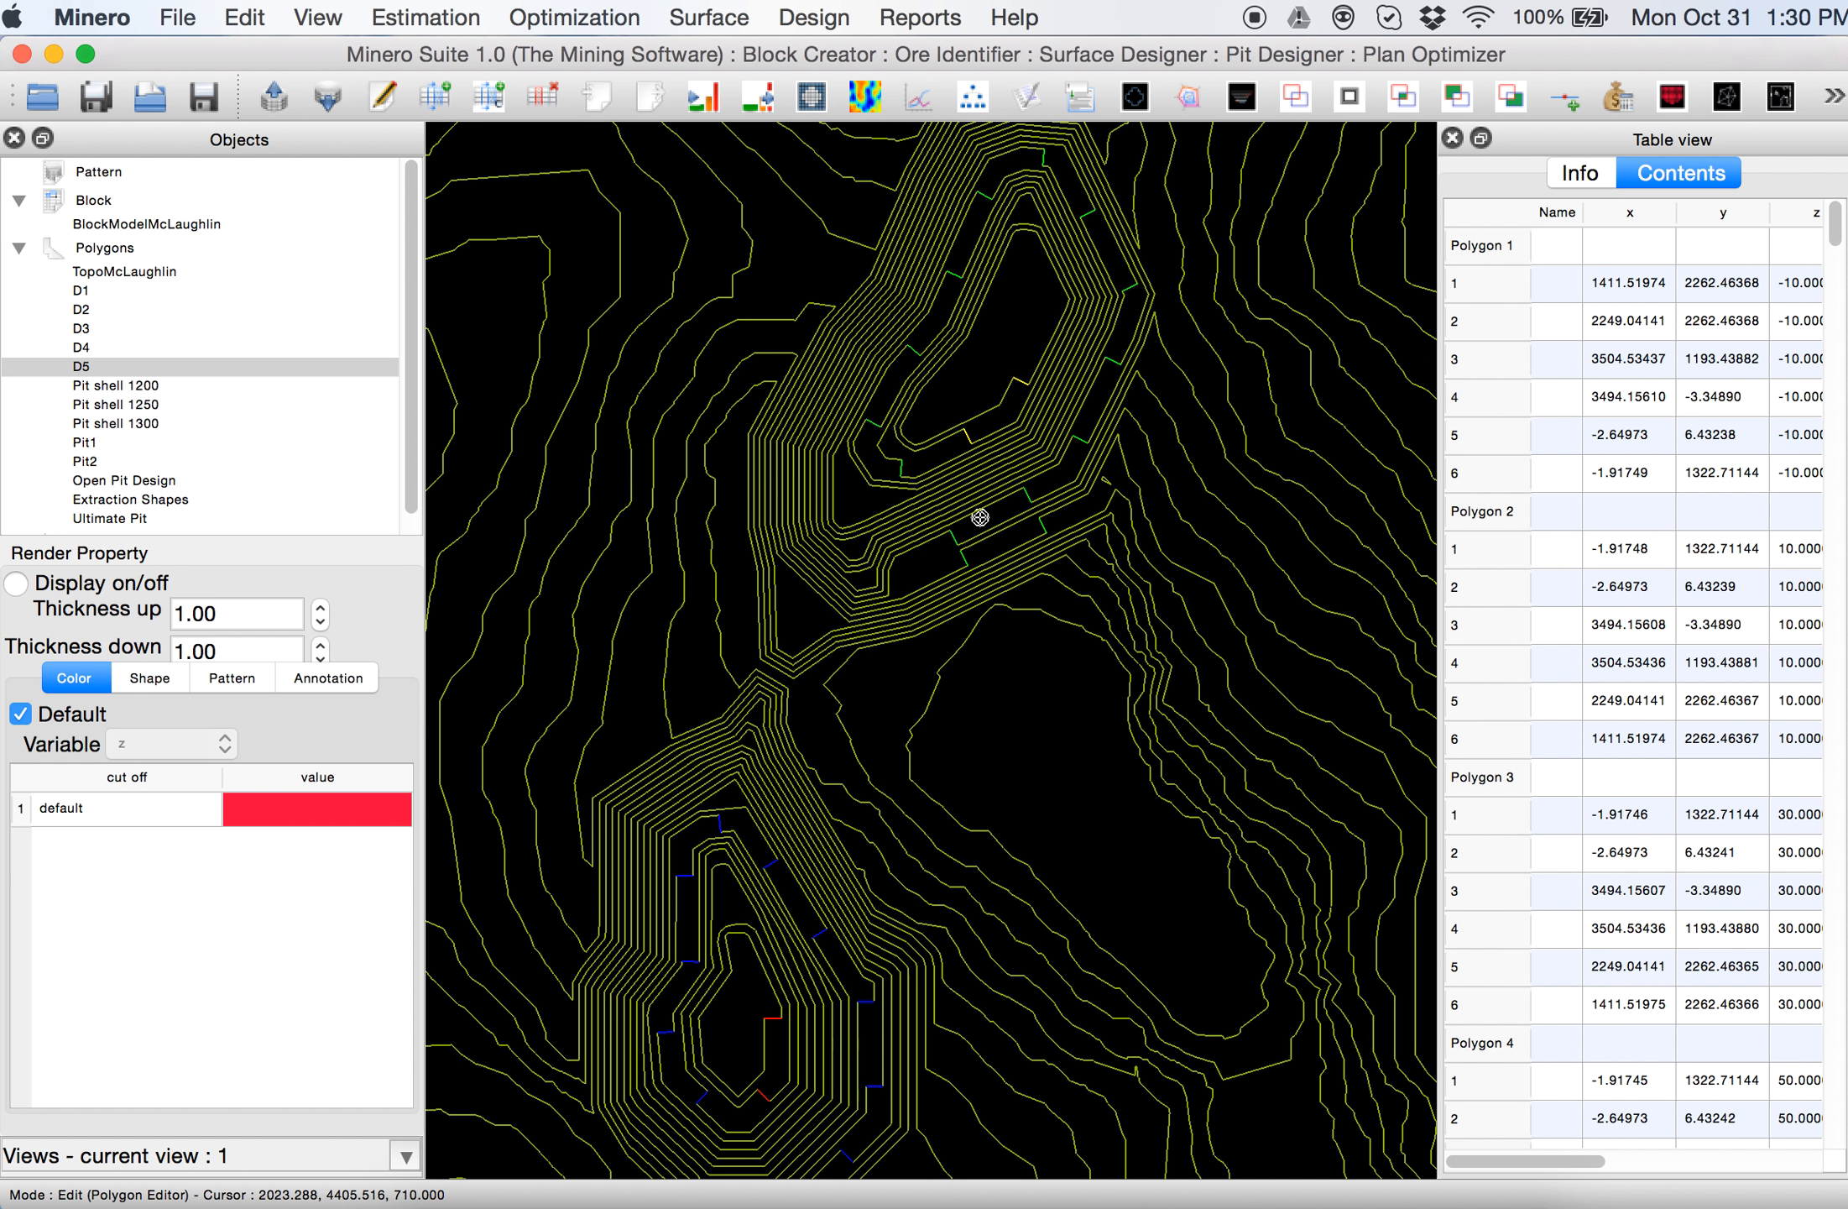